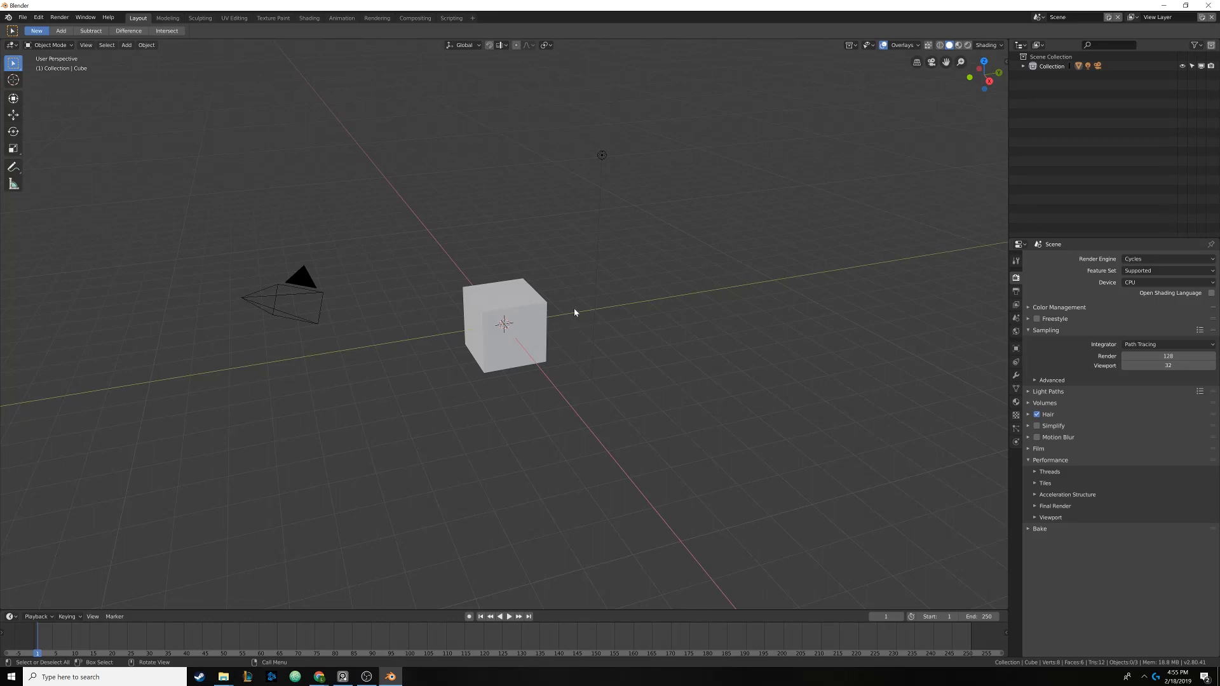
# Delete all the default scene objects: the cube, camera and light
pyautogui.press('a')
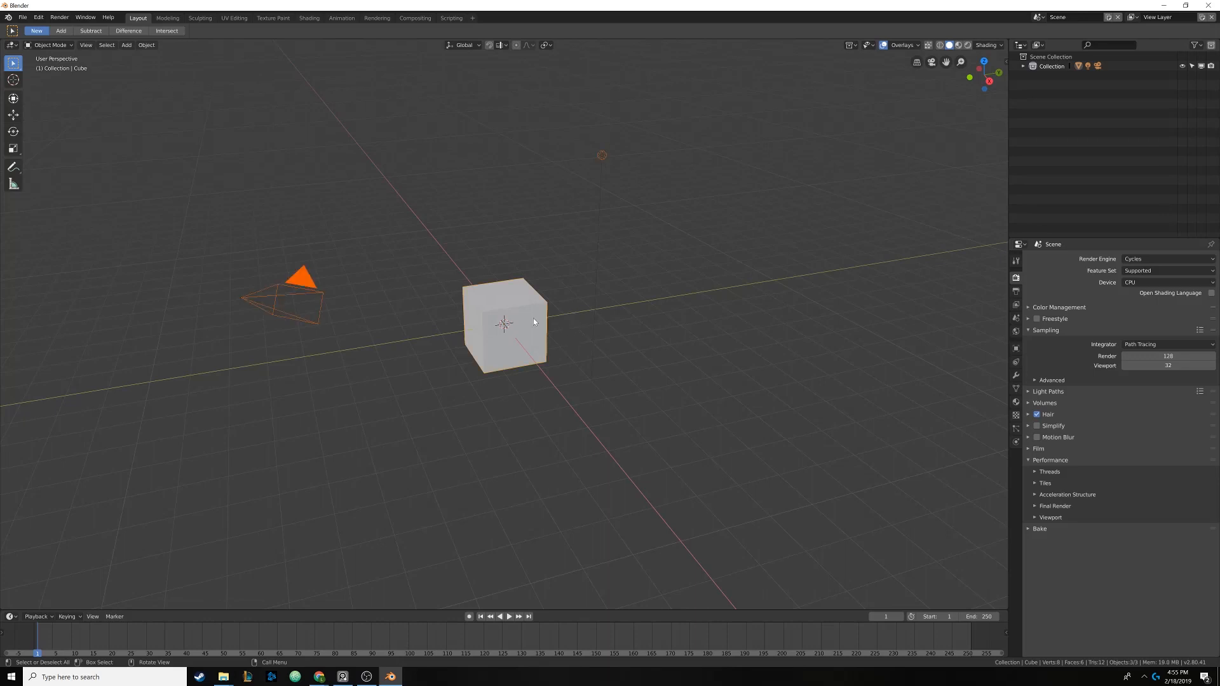
pyautogui.press('x')
pyautogui.click(608, 276)
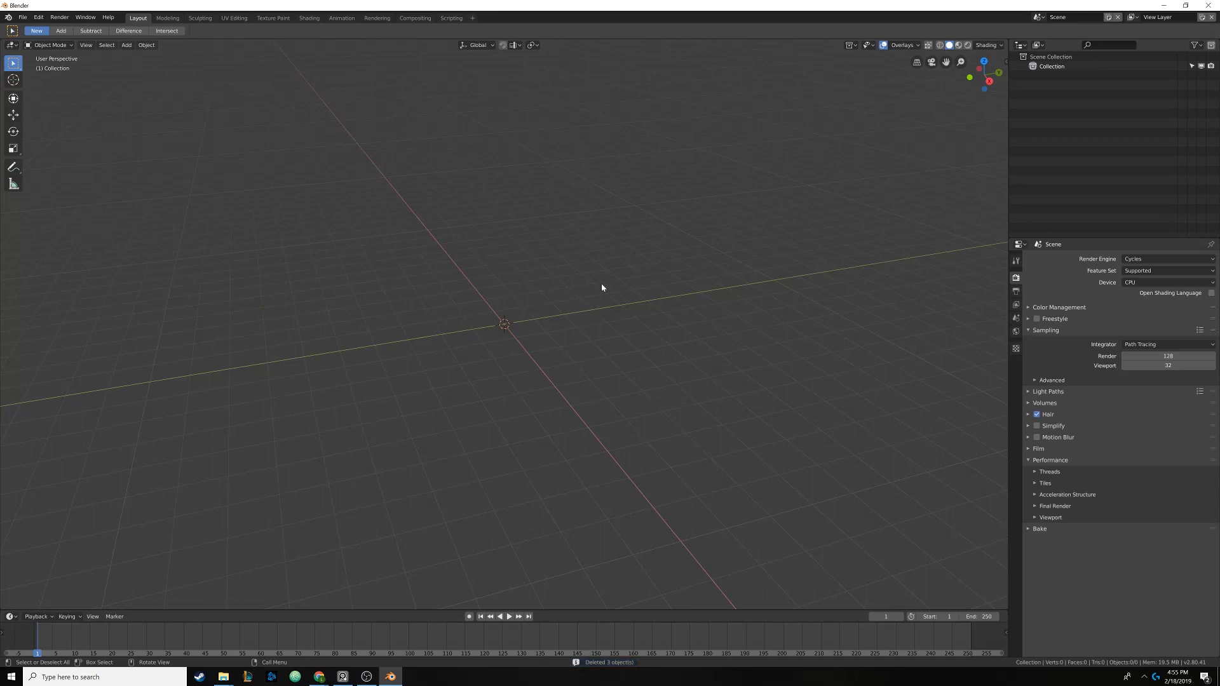
pyautogui.moveTo(602, 286); pyautogui.dragTo(554, 289, button='middle')
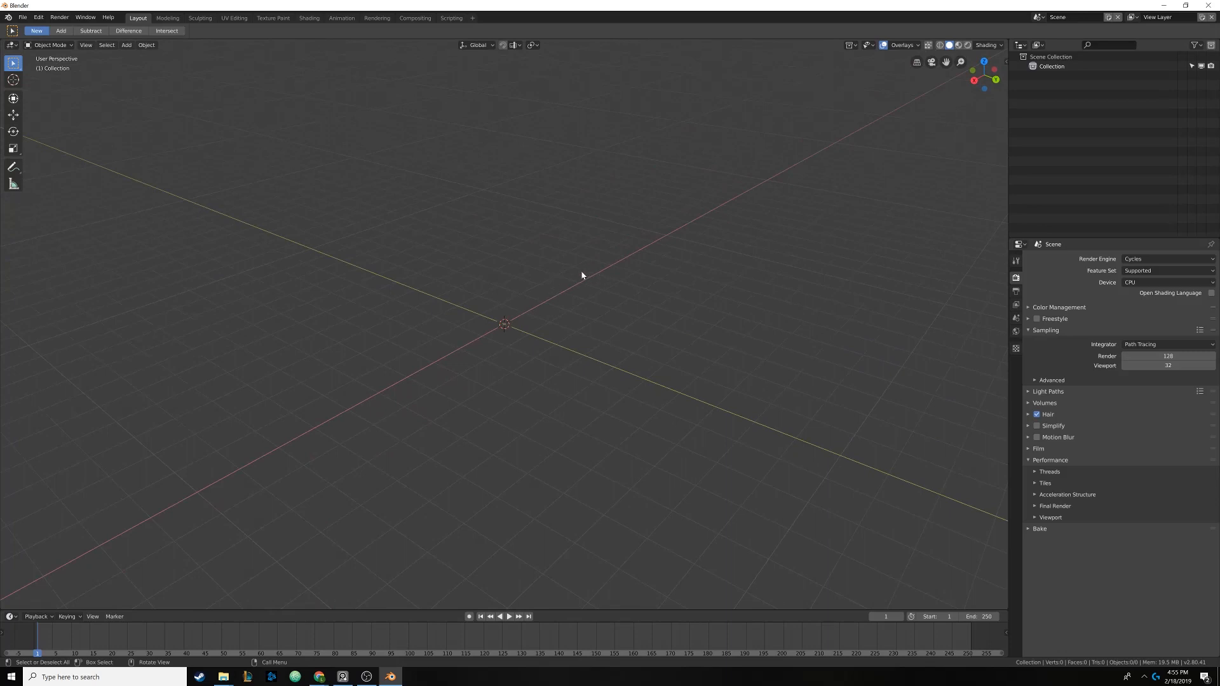
pyautogui.press('n')
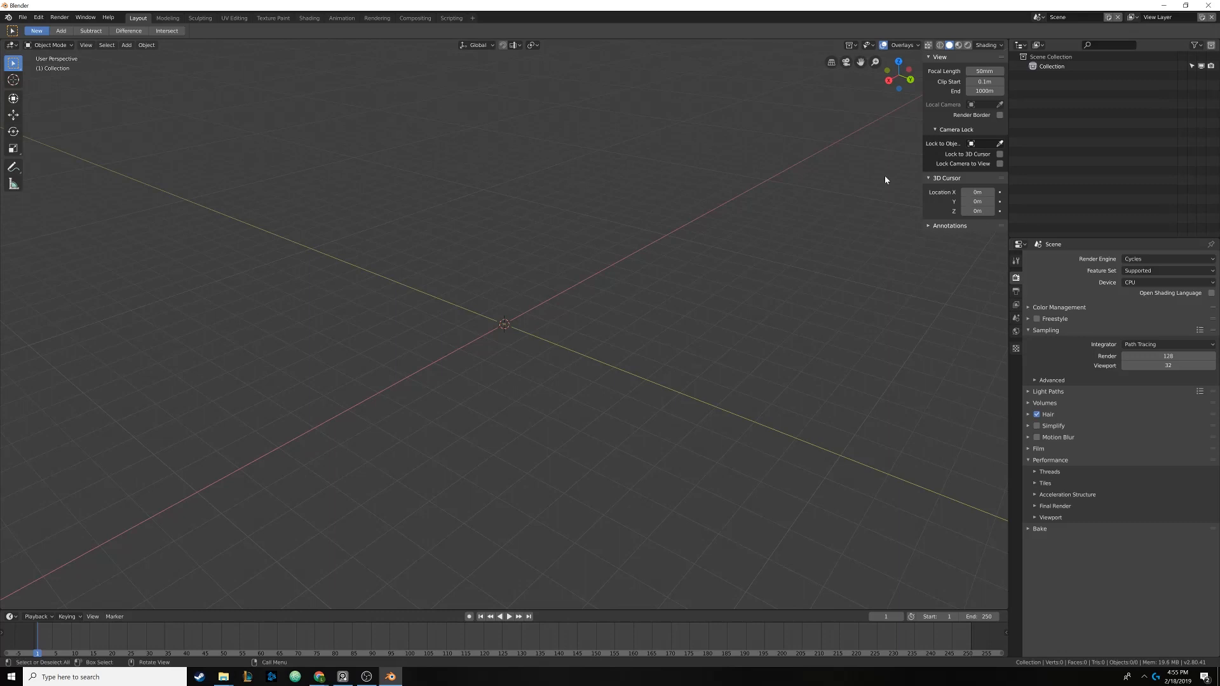
pyautogui.press('n')
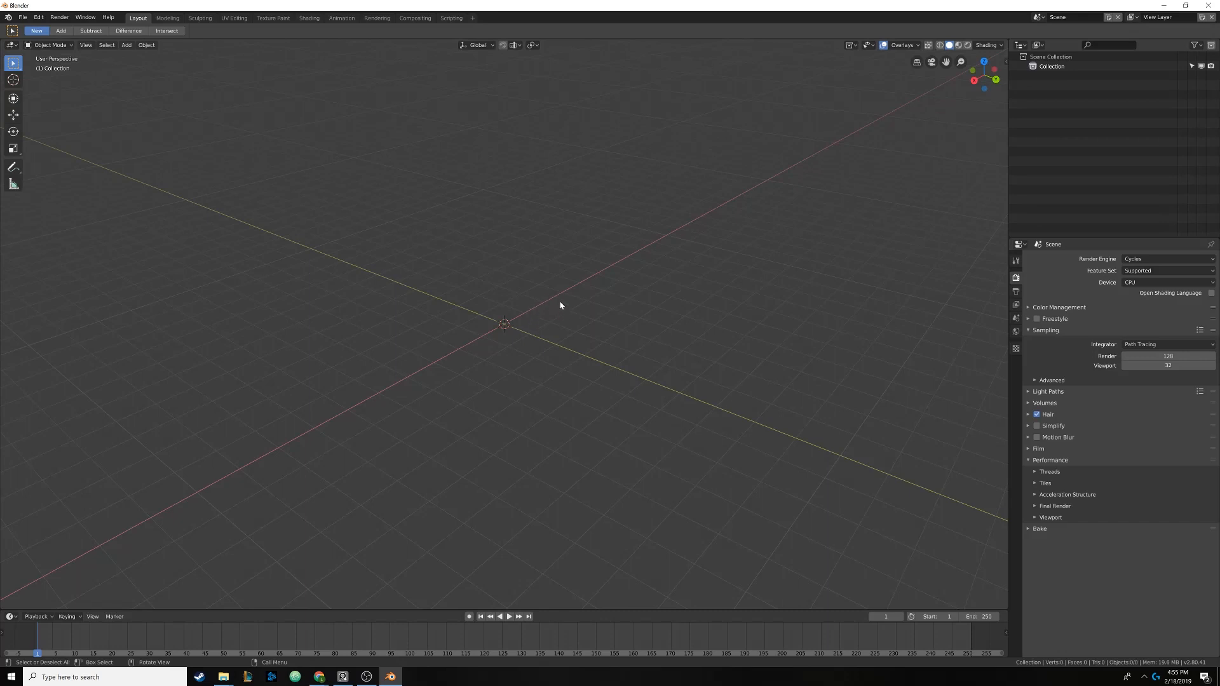
# Add Front Reference.png from the Xbox Controller folder to the scene as a reference image
pyautogui.hotkey('shift', 'a')
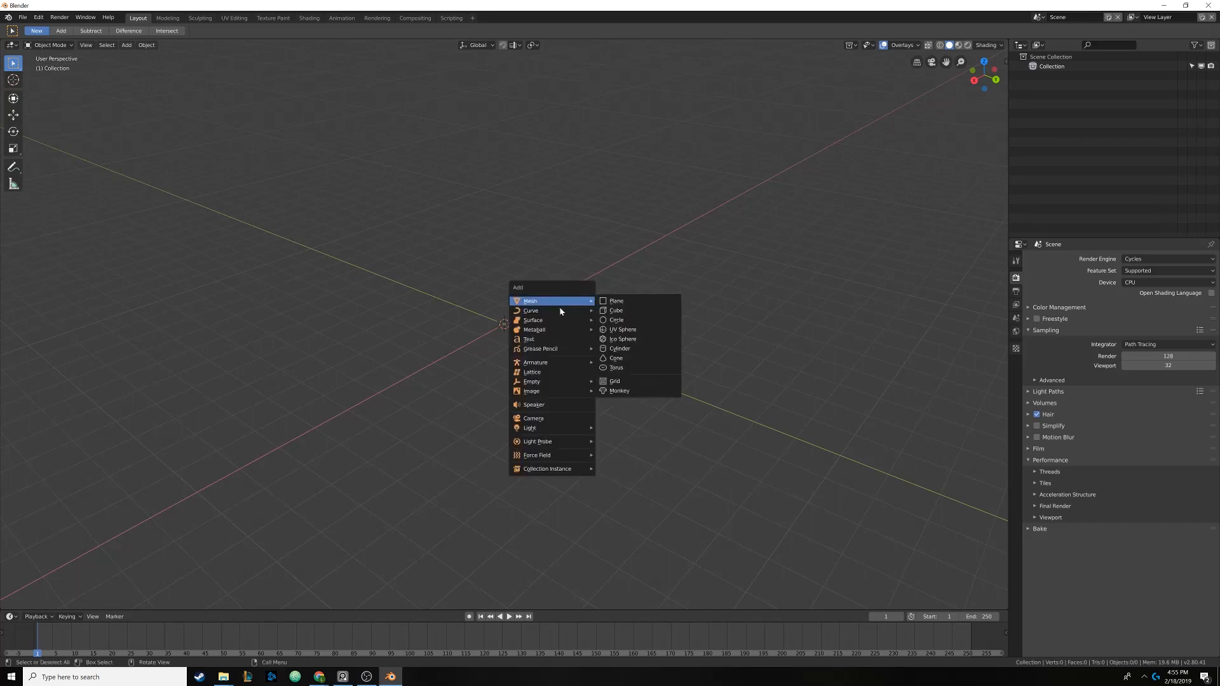
pyautogui.moveTo(553, 392)
pyautogui.click(618, 391)
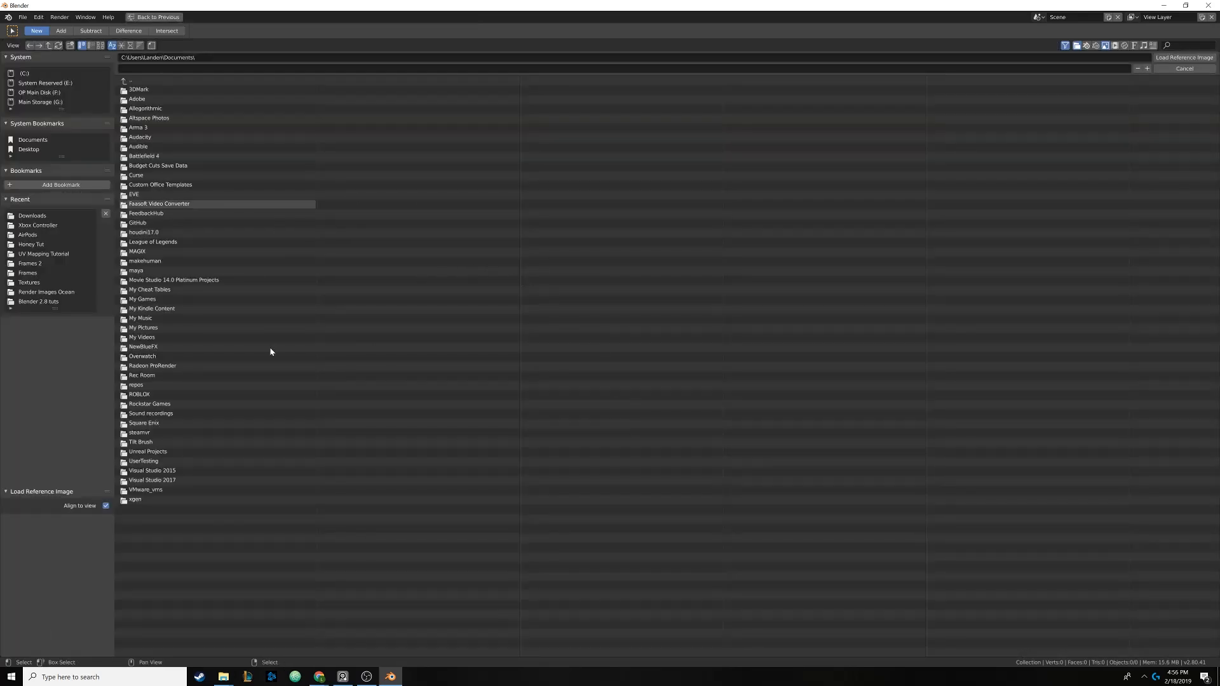
pyautogui.click(38, 225)
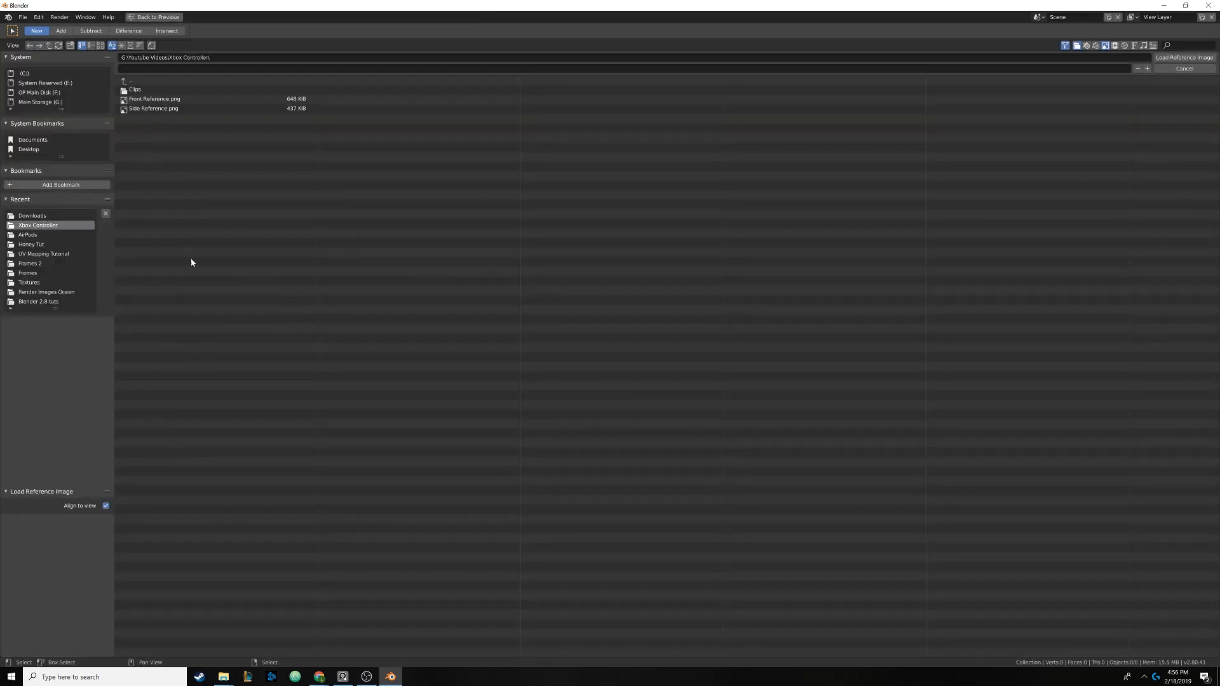
pyautogui.doubleClick(200, 103)
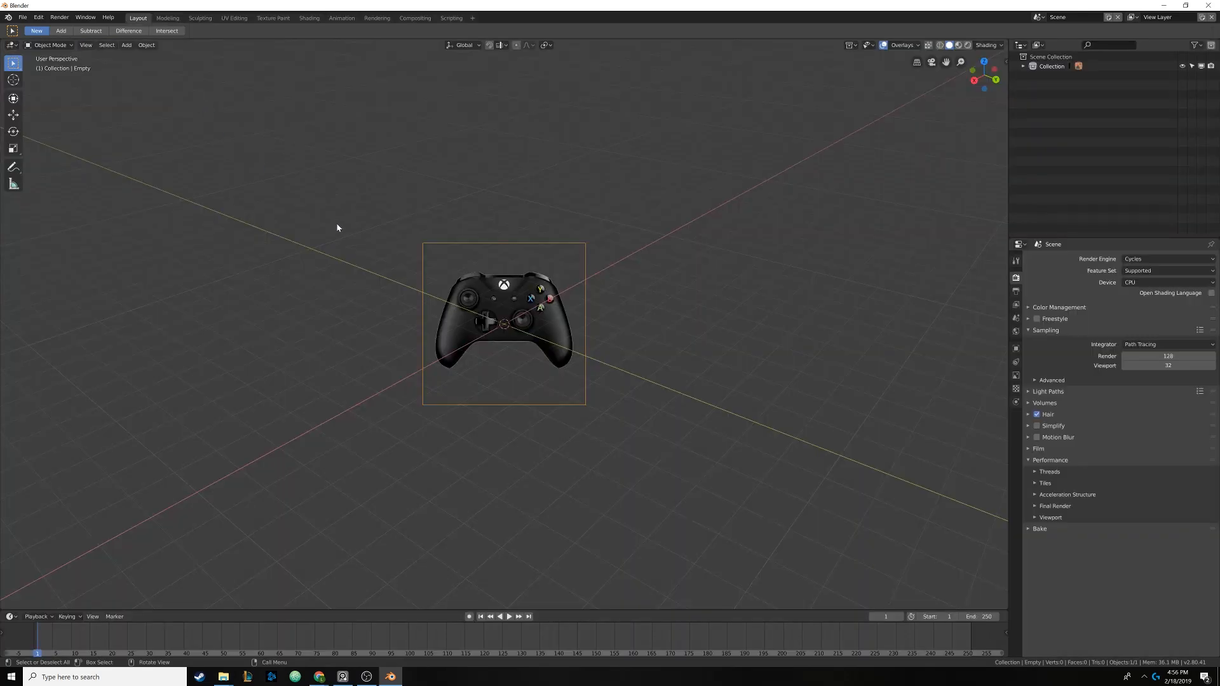
# Clear the front reference image's rotation and rotate it 90 degrees about the global X axis
pyautogui.moveTo(479, 300)
pyautogui.mouseDown(button='middle')
pyautogui.moveTo(463, 307)
pyautogui.moveTo(481, 286)
pyautogui.mouseUp(button='middle')
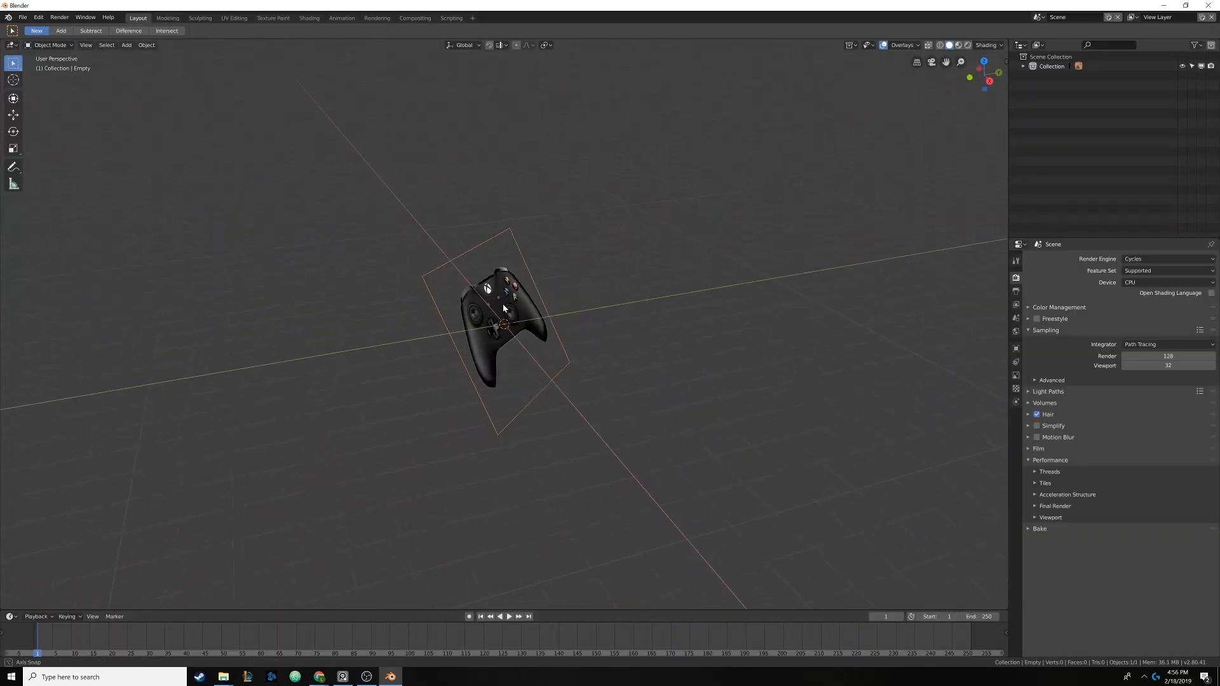
pyautogui.moveTo(543, 324); pyautogui.dragTo(464, 303, button='middle')
pyautogui.moveTo(566, 346); pyautogui.dragTo(520, 316, button='middle')
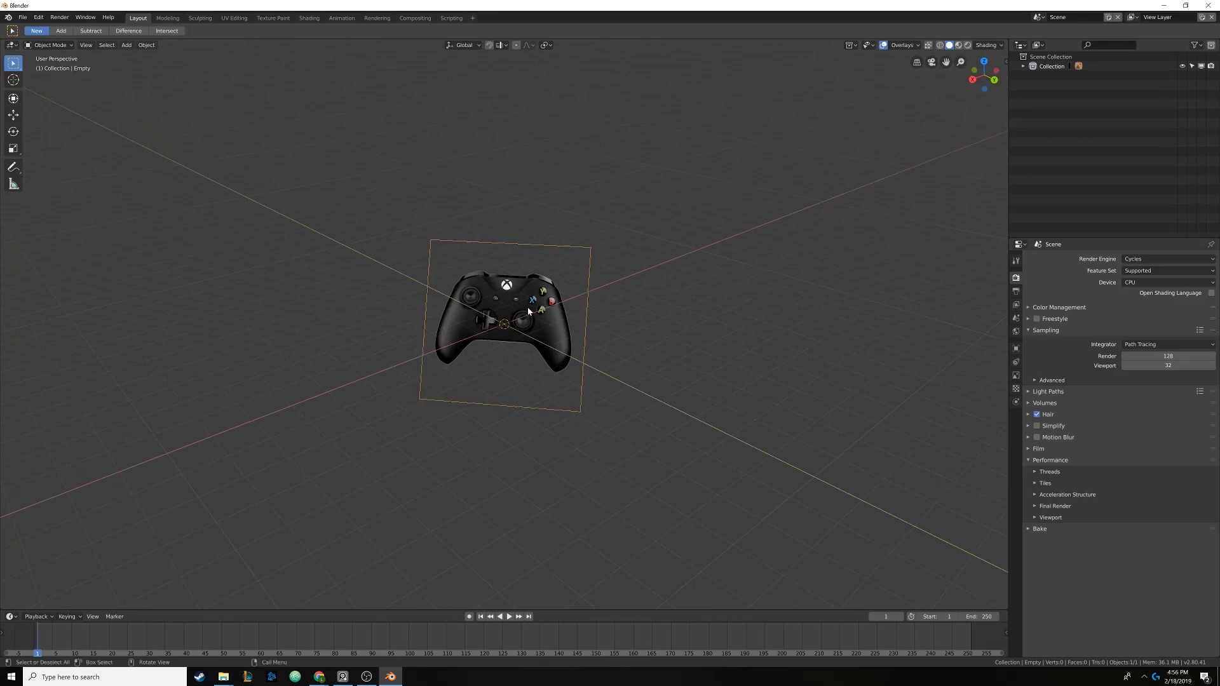
pyautogui.hotkey('alt', 'r')
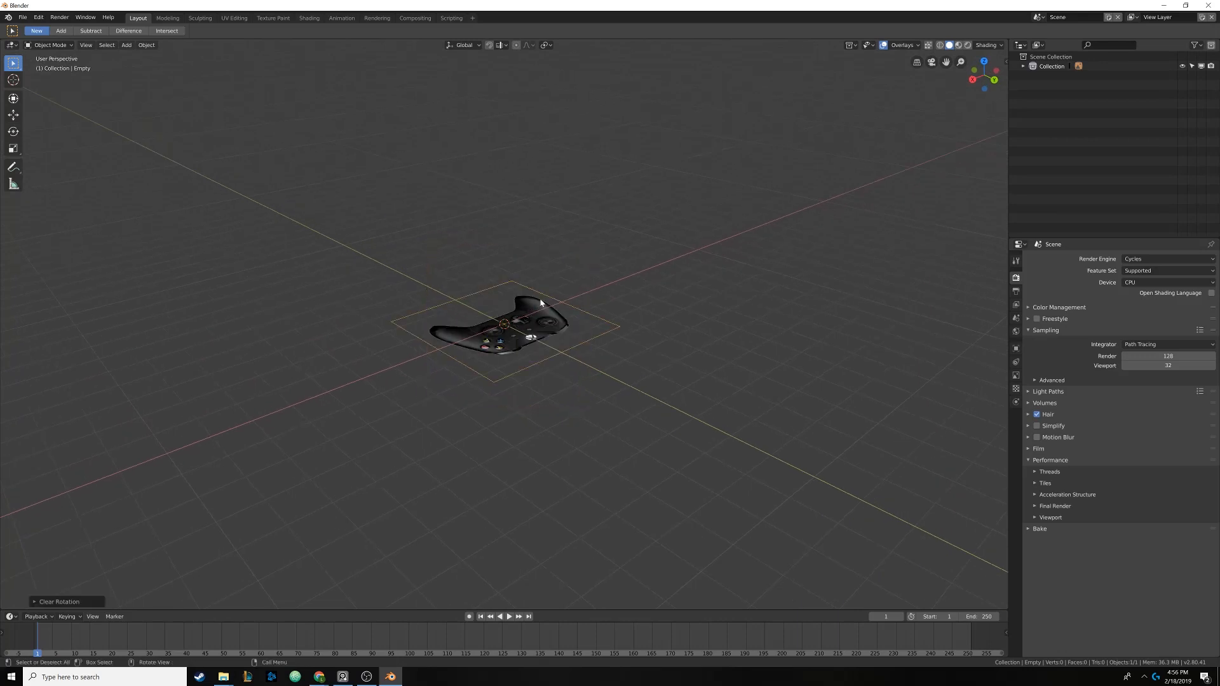
pyautogui.moveTo(513, 348); pyautogui.dragTo(603, 366, button='middle')
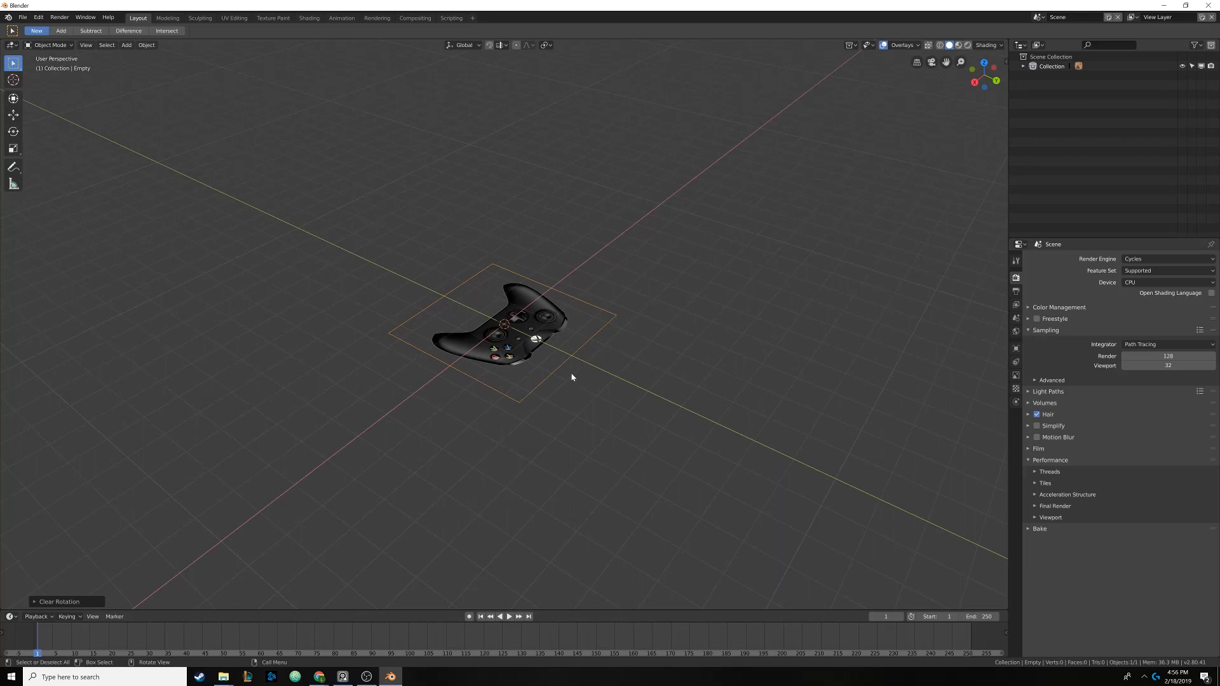
pyautogui.press('r')
pyautogui.press('x')
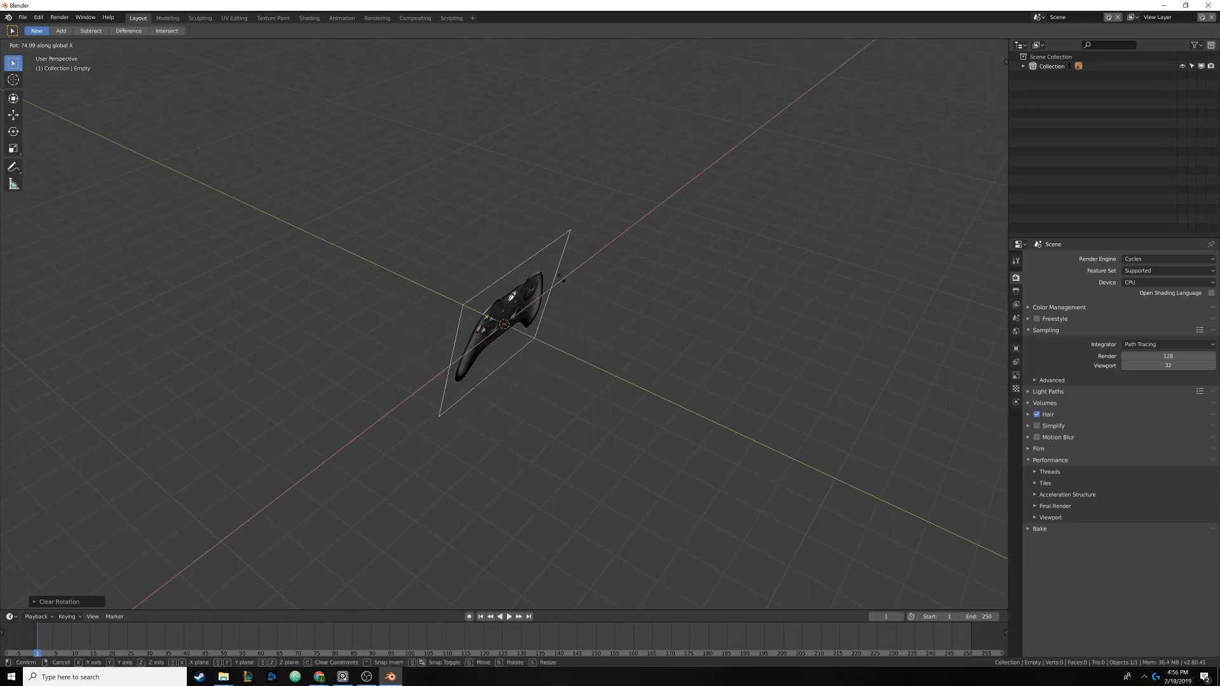
pyautogui.write('90')
pyautogui.press('Return')
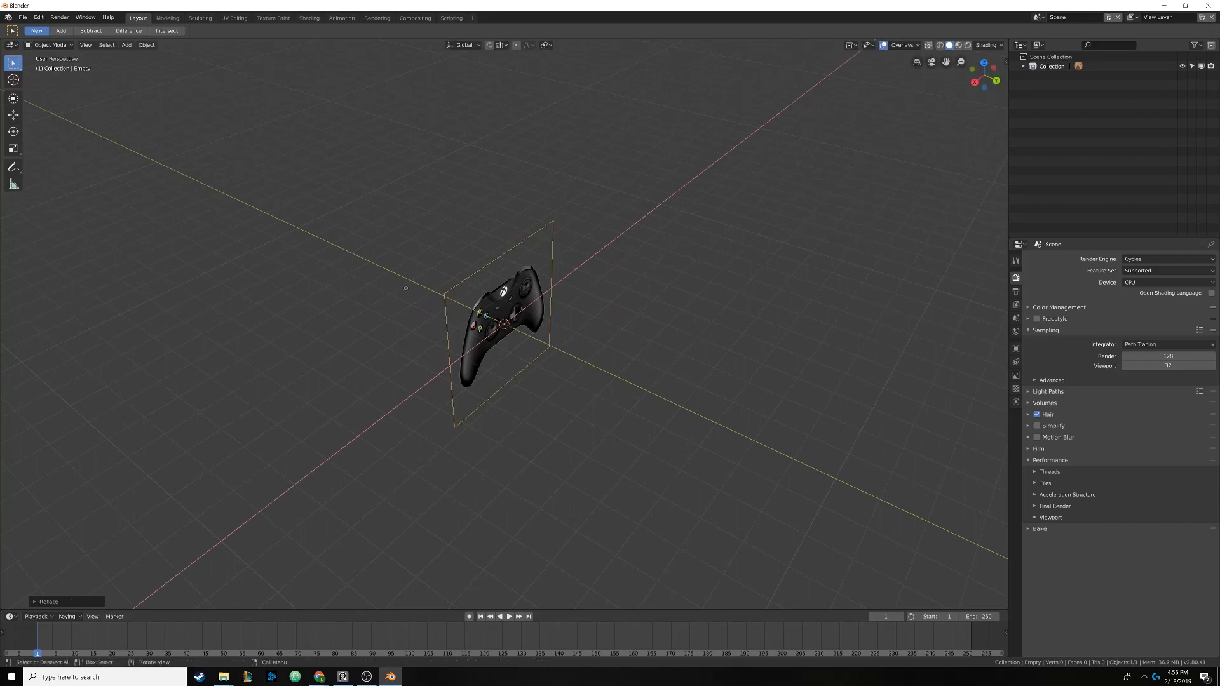
# Examine the front reference image's alignment in the front orthographic view and from an angle
pyautogui.moveTo(406, 288); pyautogui.dragTo(495, 310, button='middle')
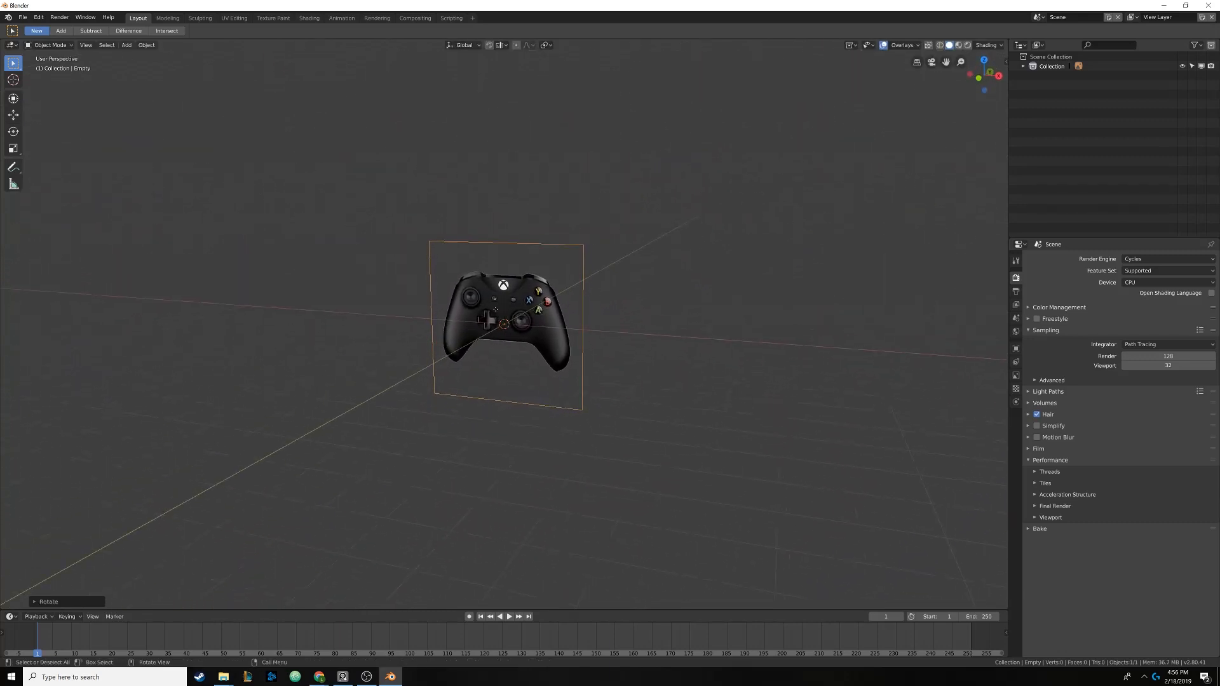
pyautogui.moveTo(577, 307); pyautogui.dragTo(543, 308, button='middle')
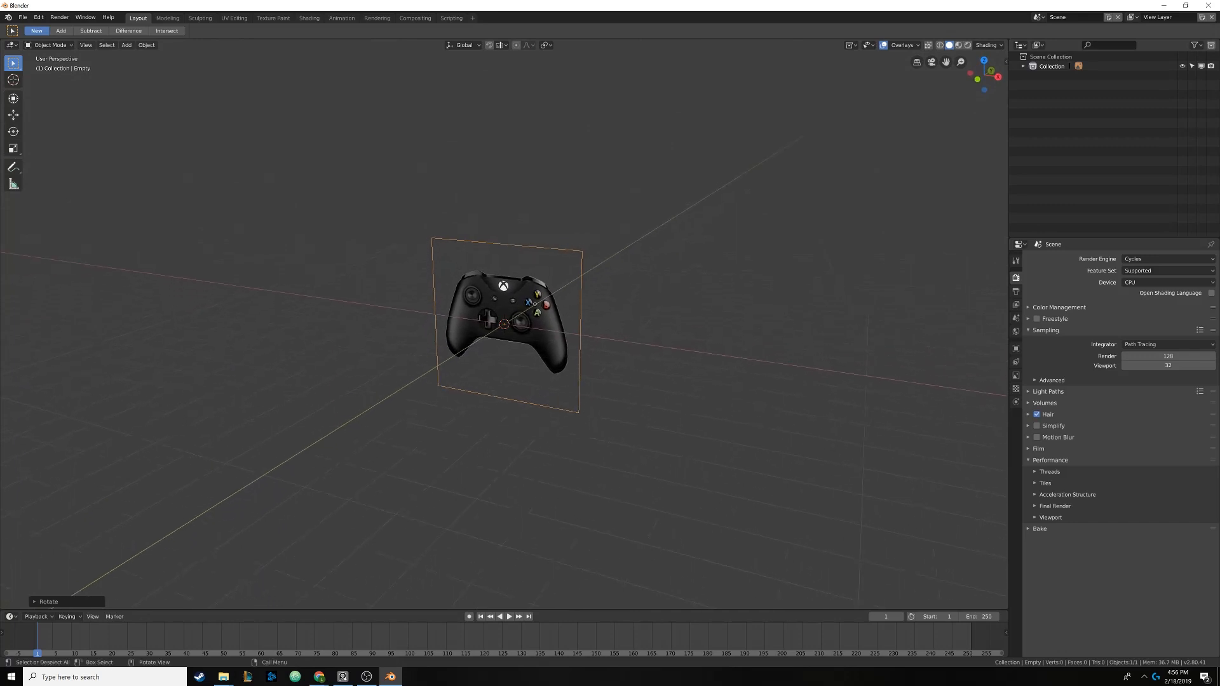
pyautogui.press('KP_1')
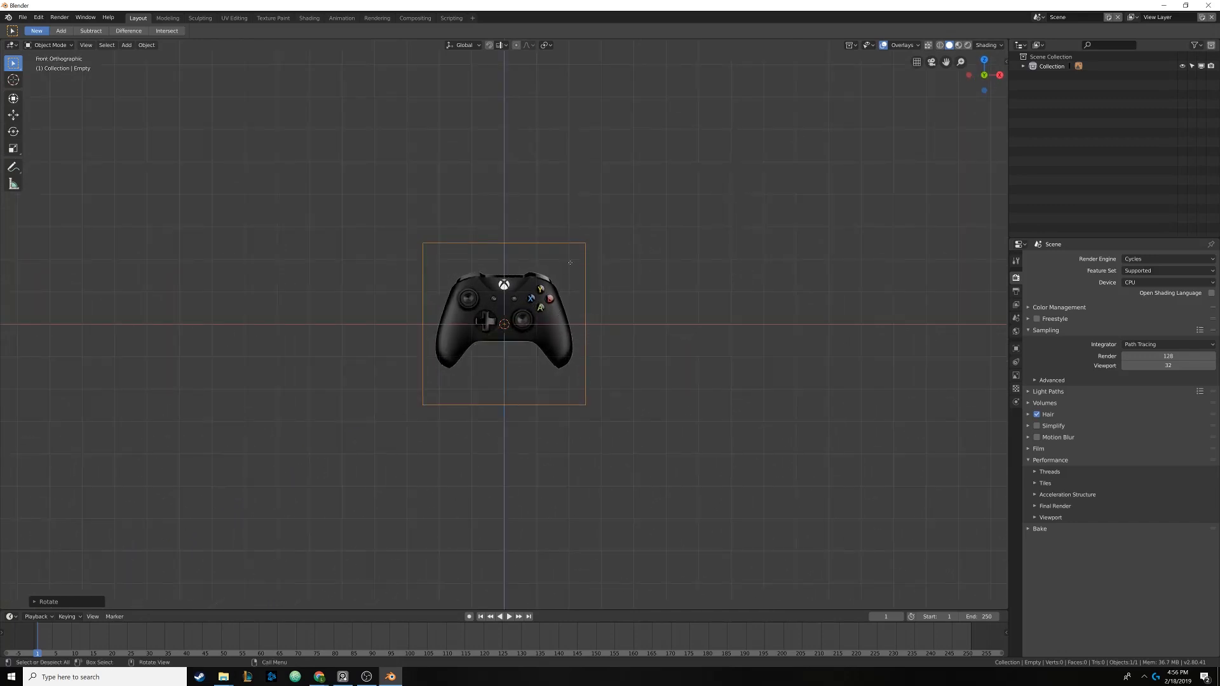
pyautogui.moveTo(570, 263); pyautogui.dragTo(825, 167, button='middle')
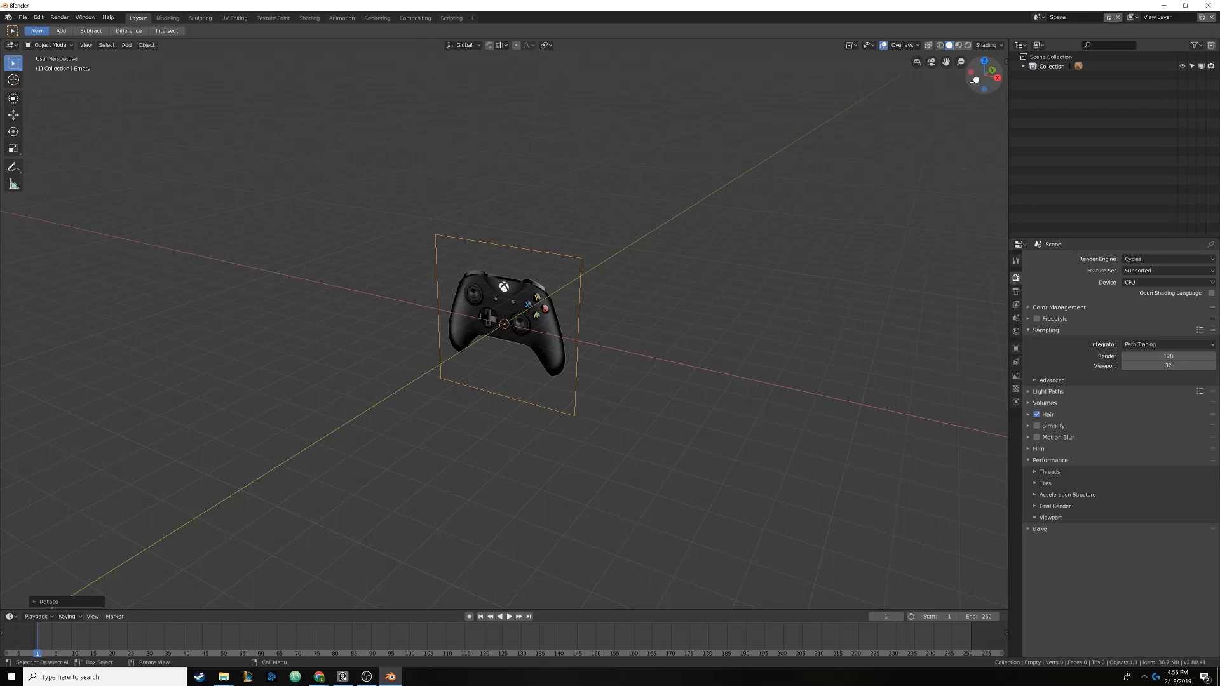
pyautogui.click(976, 80)
pyautogui.scroll(3, 421, 227)
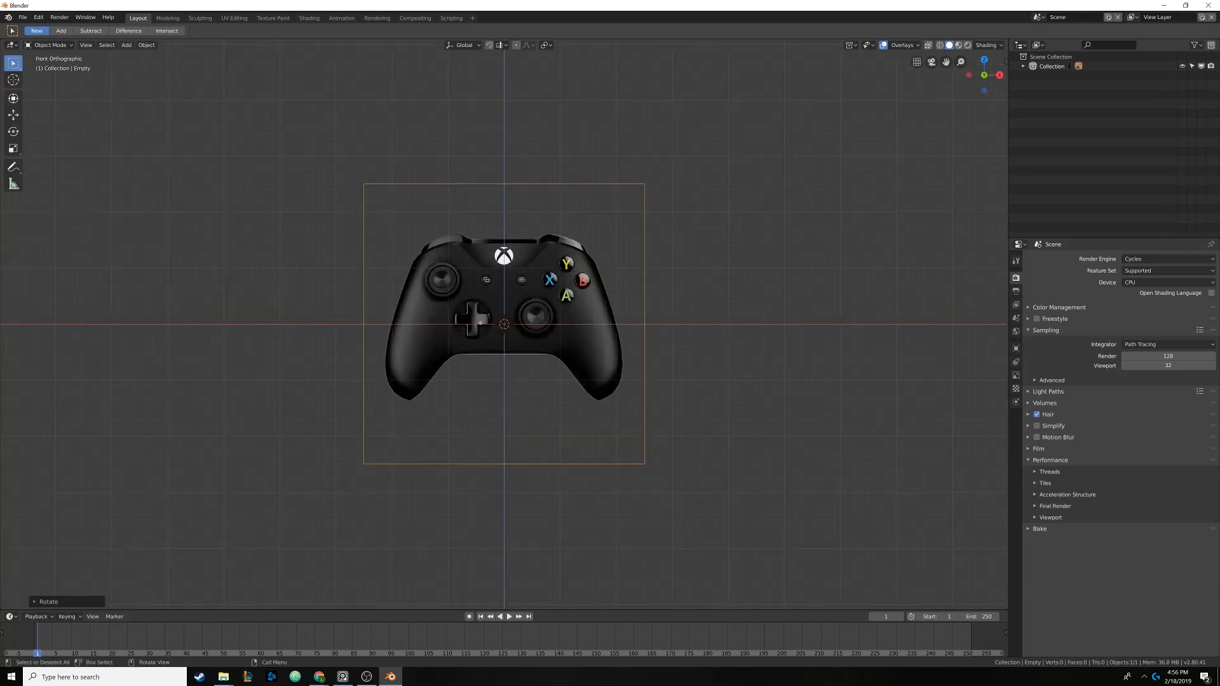
pyautogui.moveTo(623, 245); pyautogui.dragTo(485, 348, button='middle')
pyautogui.click(503, 325)
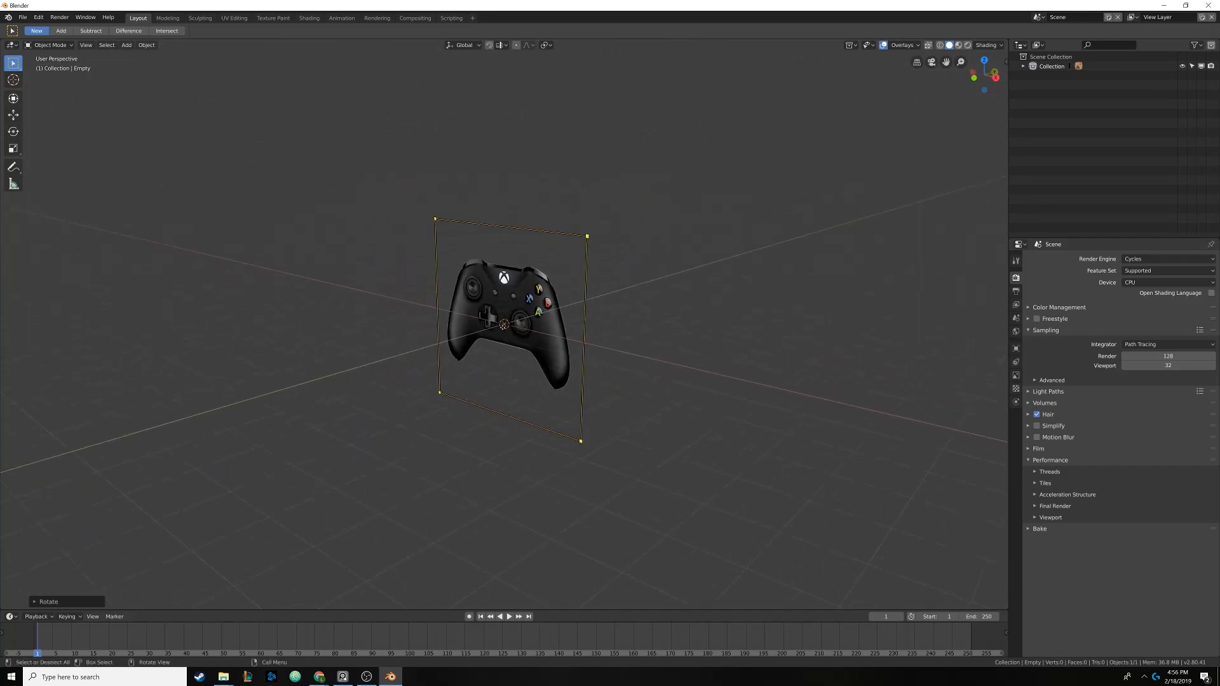
# Add Side Reference.png from the Xbox Controller folder as a second reference image
pyautogui.hotkey('shift', 'a')
pyautogui.moveTo(504, 329)
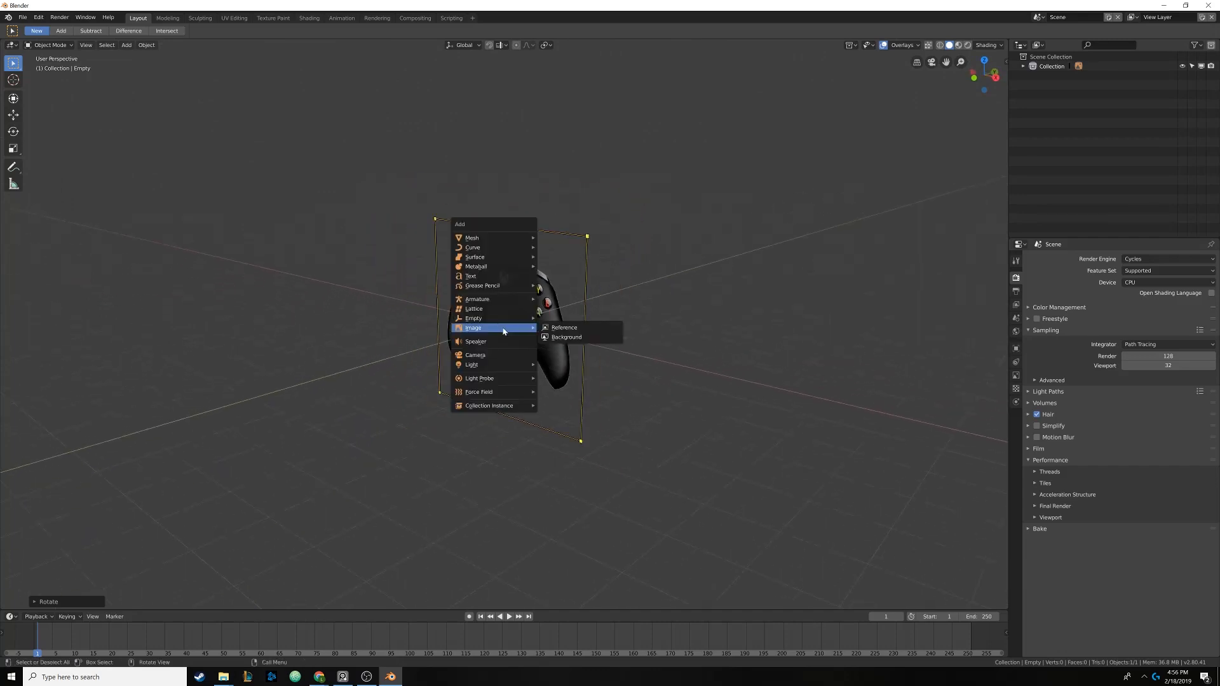
pyautogui.click(550, 326)
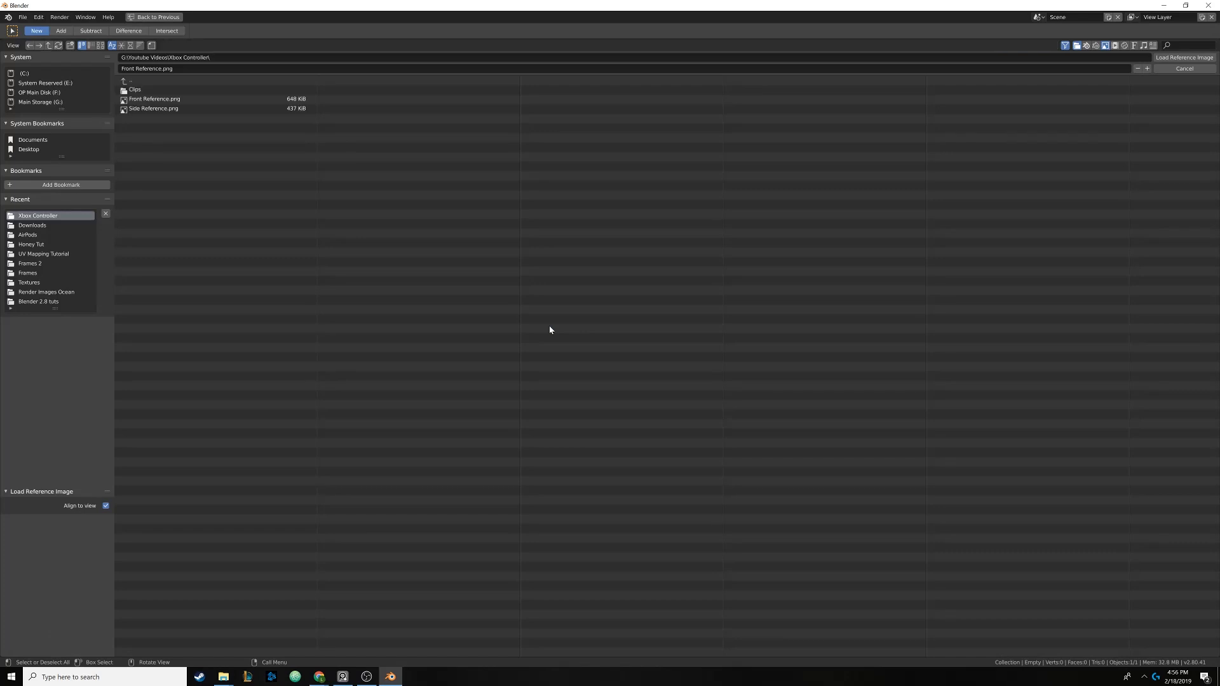
pyautogui.doubleClick(156, 111)
# Clear the side reference image's rotation and rotate it -90 degrees about the global Y axis
pyautogui.moveTo(481, 303); pyautogui.dragTo(612, 319, button='middle')
pyautogui.hotkey('alt', 'r')
pyautogui.press('s')
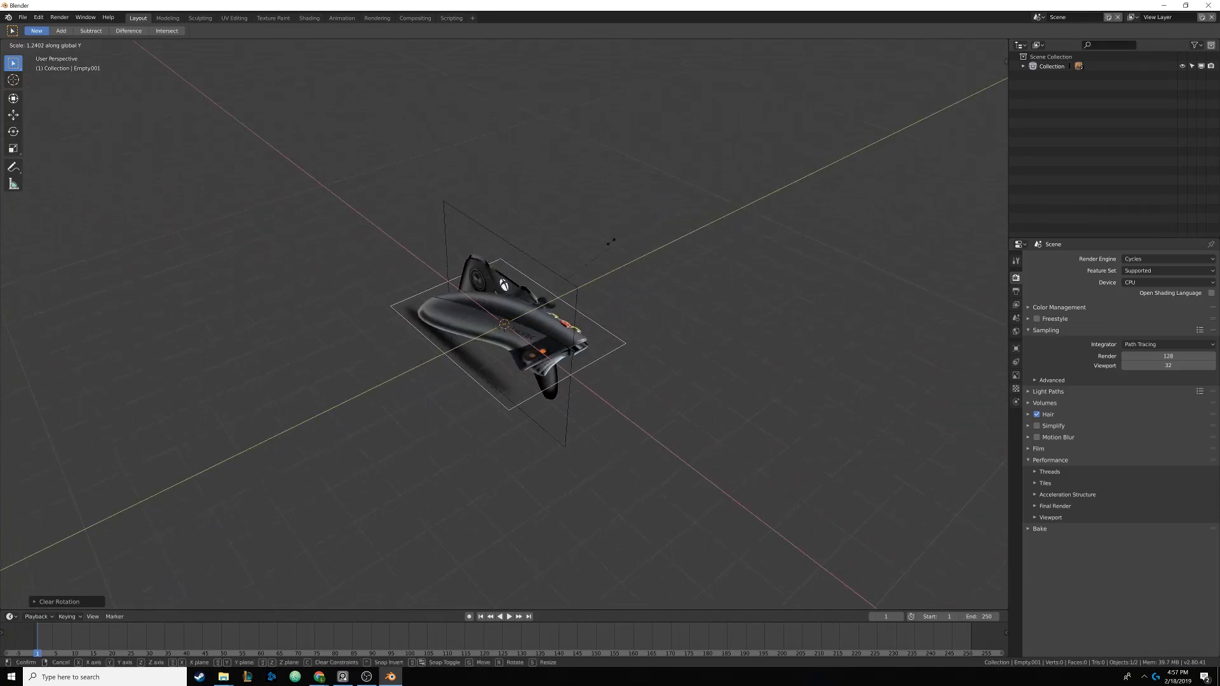
pyautogui.press('Escape')
pyautogui.press('r')
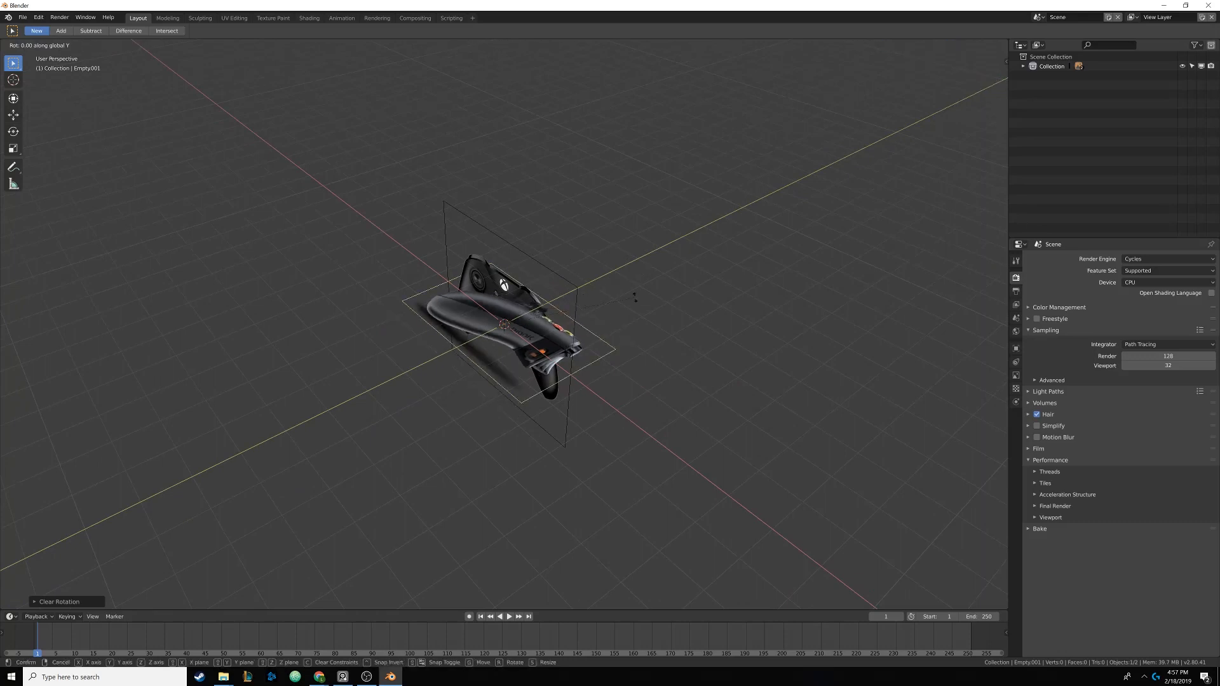
pyautogui.press('y')
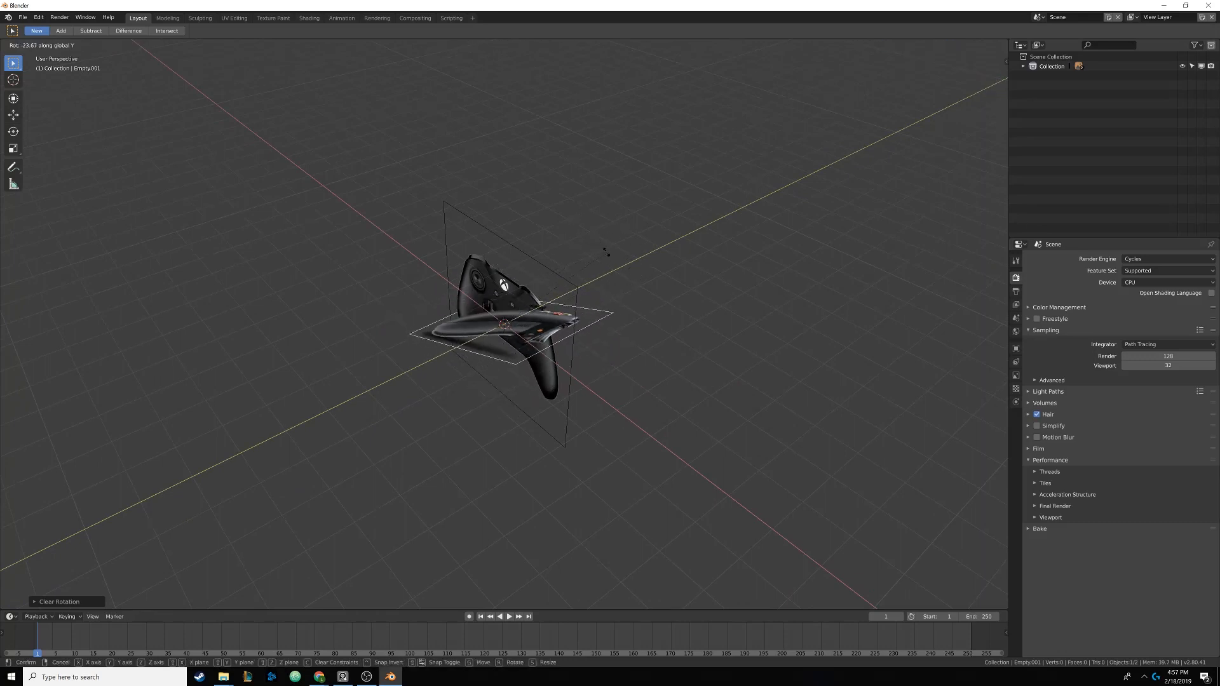
pyautogui.write('-90')
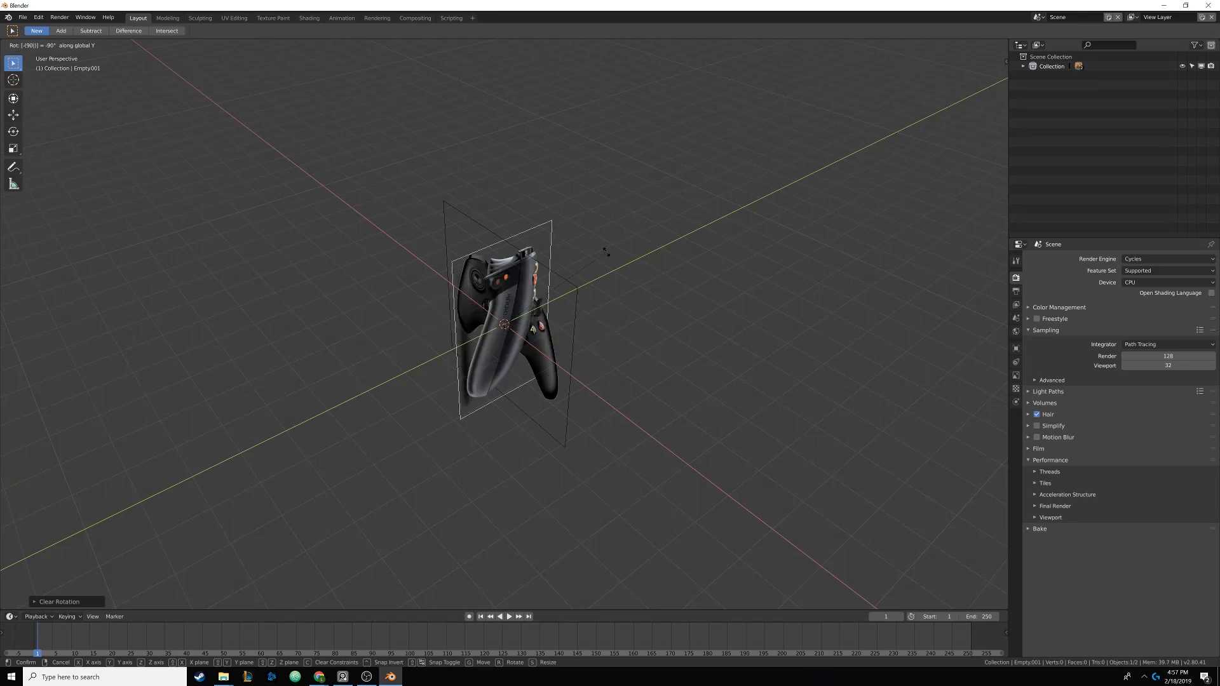
pyautogui.press('Return')
# Mirror the side reference image along the global Y axis with Scale and check it in the front and right orthographic views
pyautogui.moveTo(607, 253); pyautogui.dragTo(578, 286, button='middle')
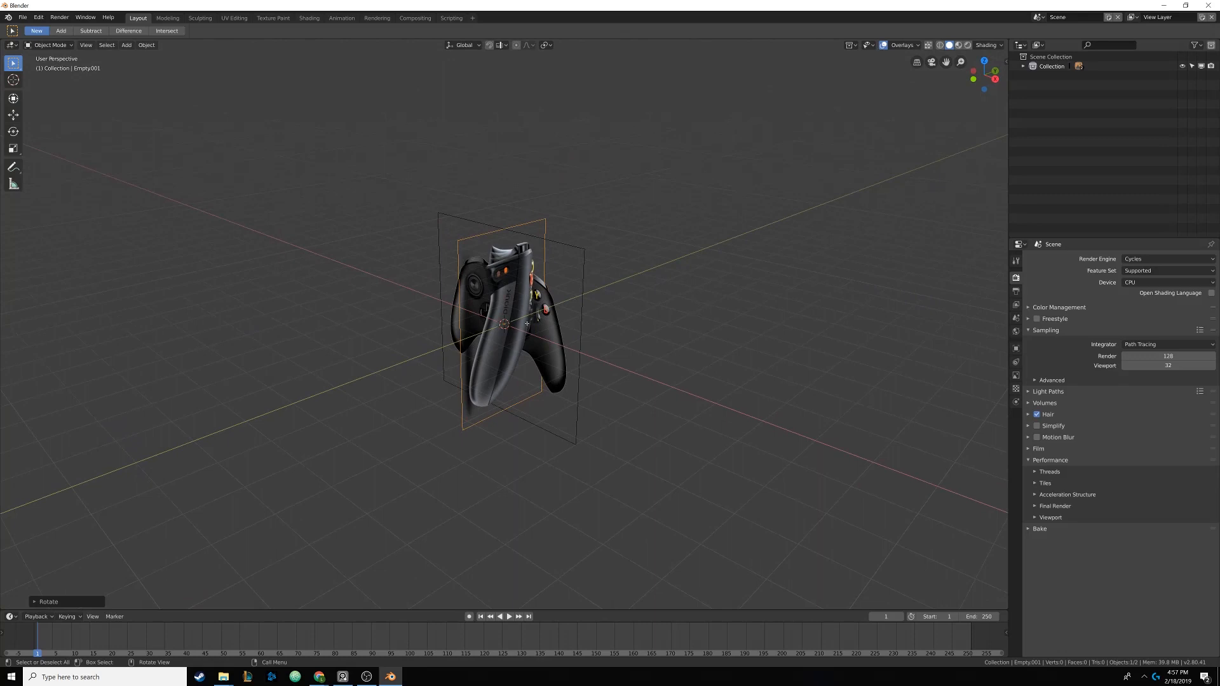
pyautogui.moveTo(527, 324); pyautogui.dragTo(446, 338, button='middle')
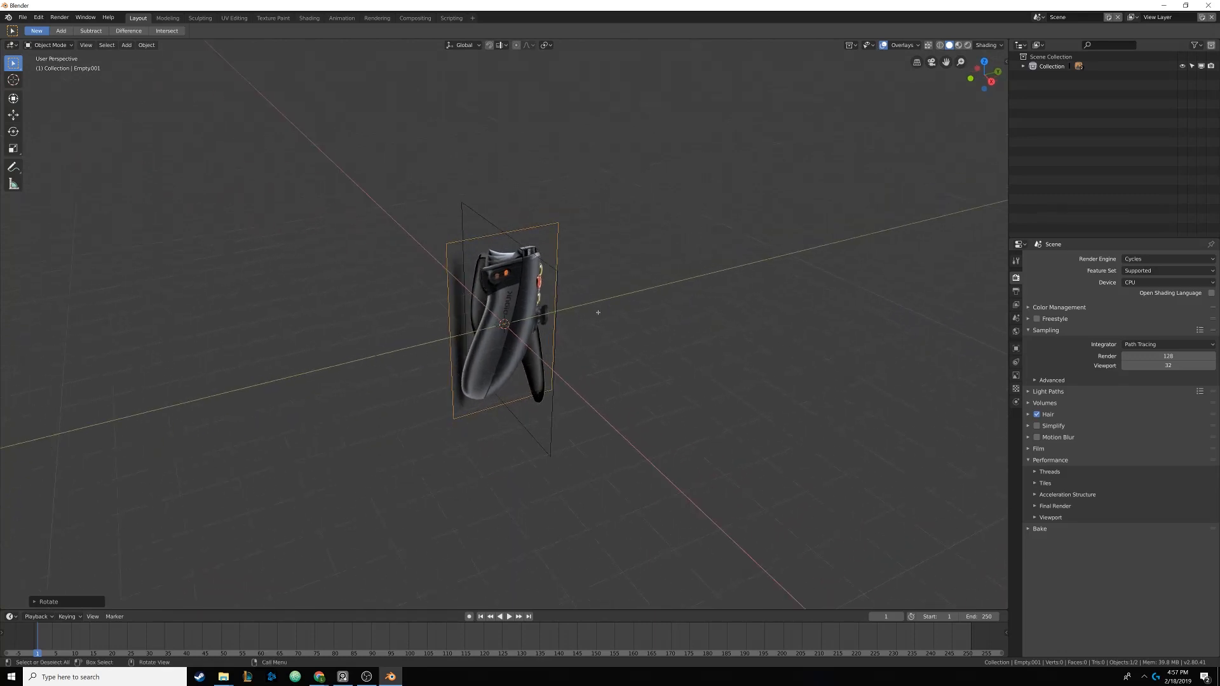
pyautogui.moveTo(598, 312)
pyautogui.mouseDown(button='middle')
pyautogui.moveTo(612, 314)
pyautogui.moveTo(609, 302)
pyautogui.mouseUp(button='middle')
pyautogui.press('s')
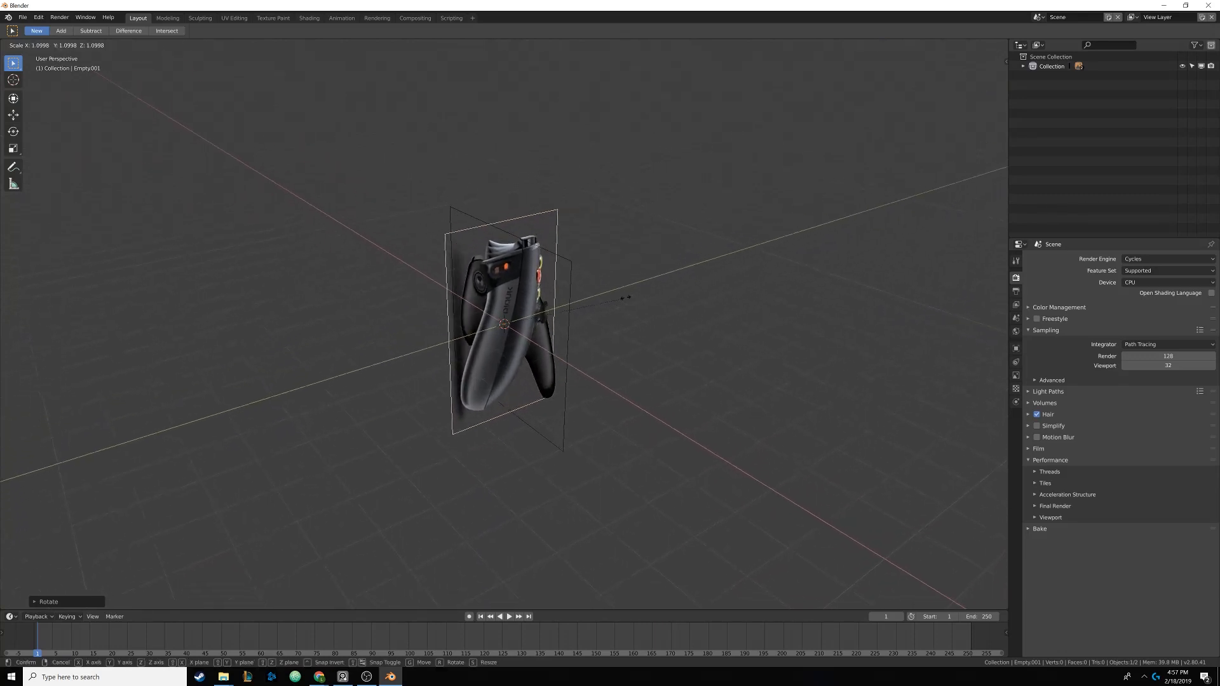
pyautogui.press('x')
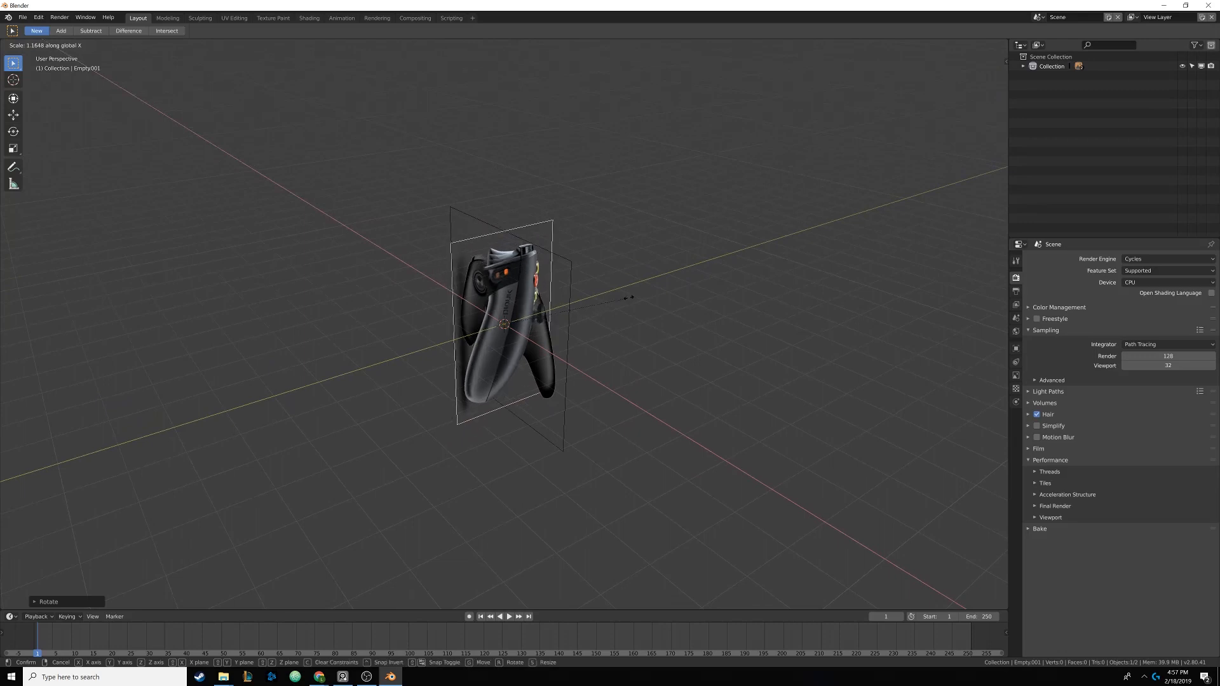
pyautogui.press('y')
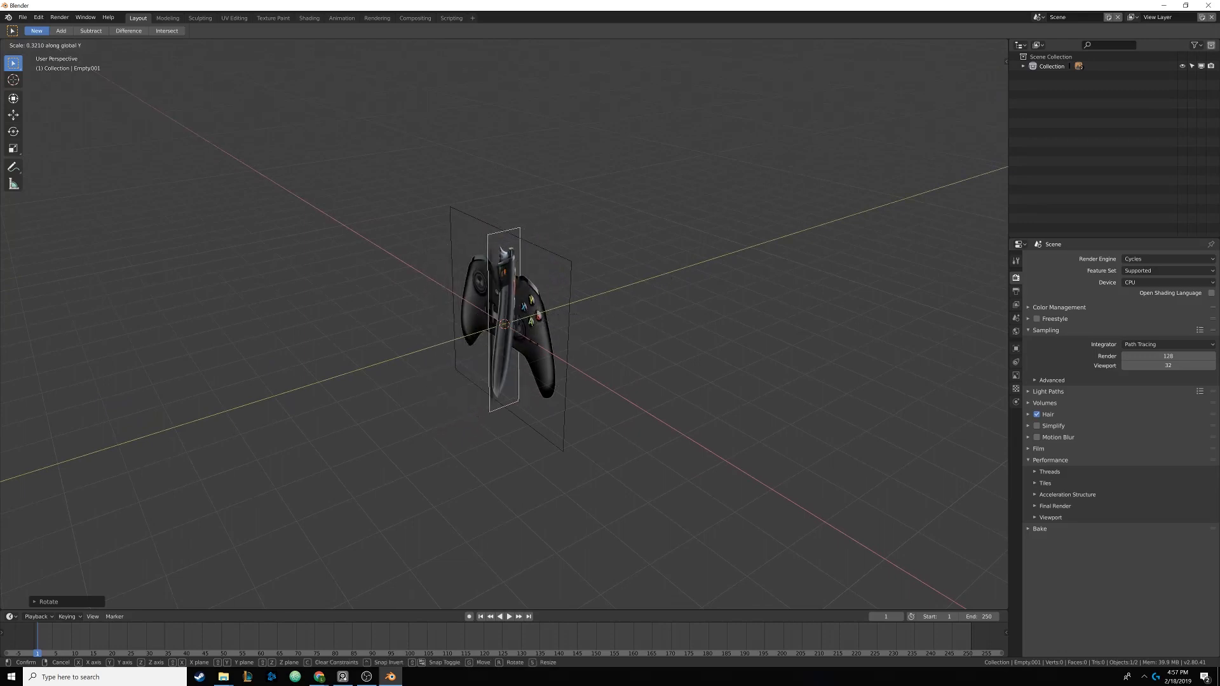
pyautogui.click(593, 327)
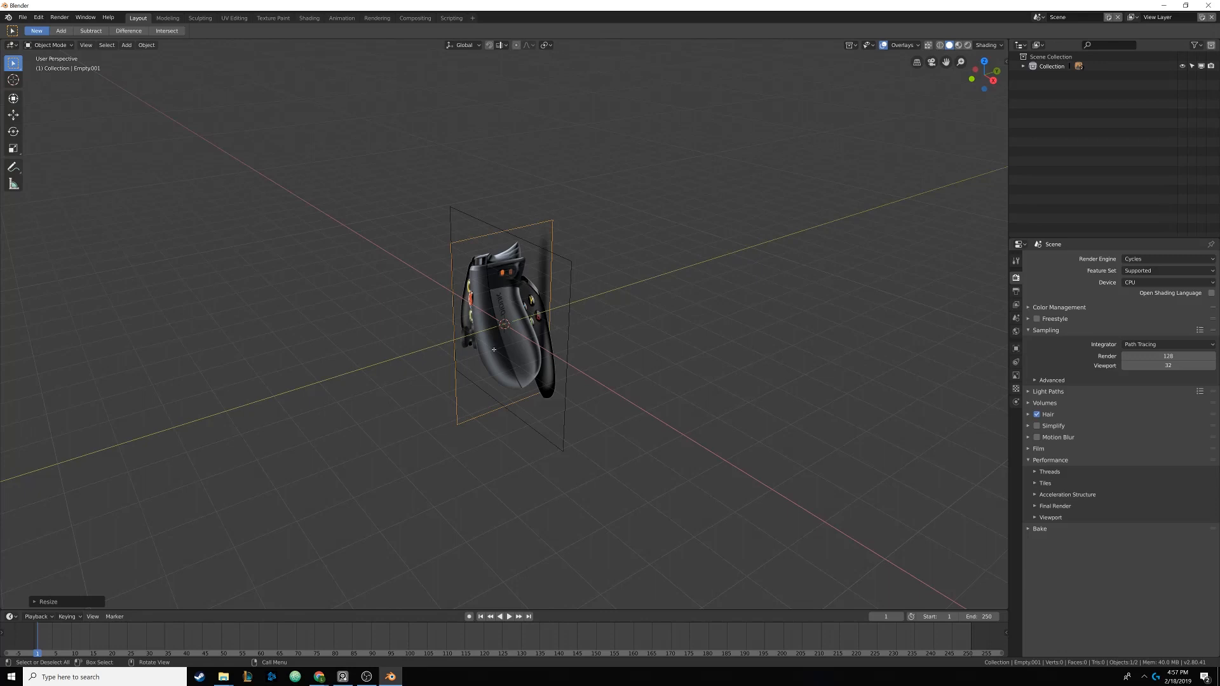
pyautogui.press('KP_1')
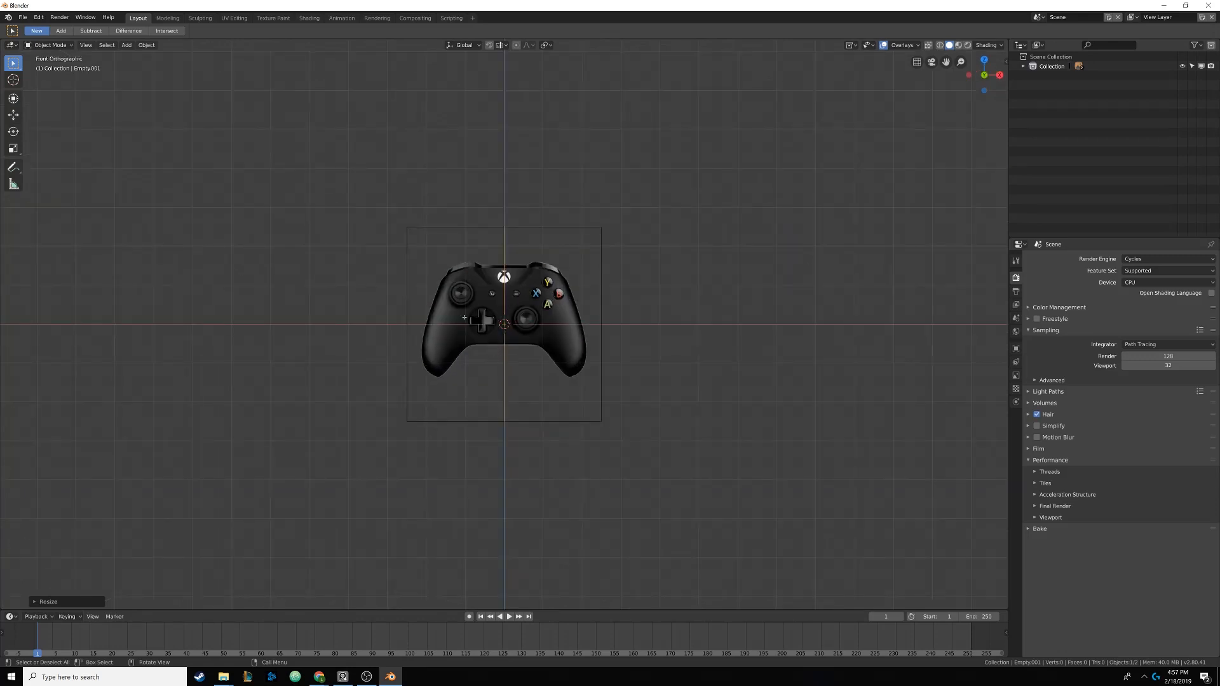
pyautogui.press('KP_3')
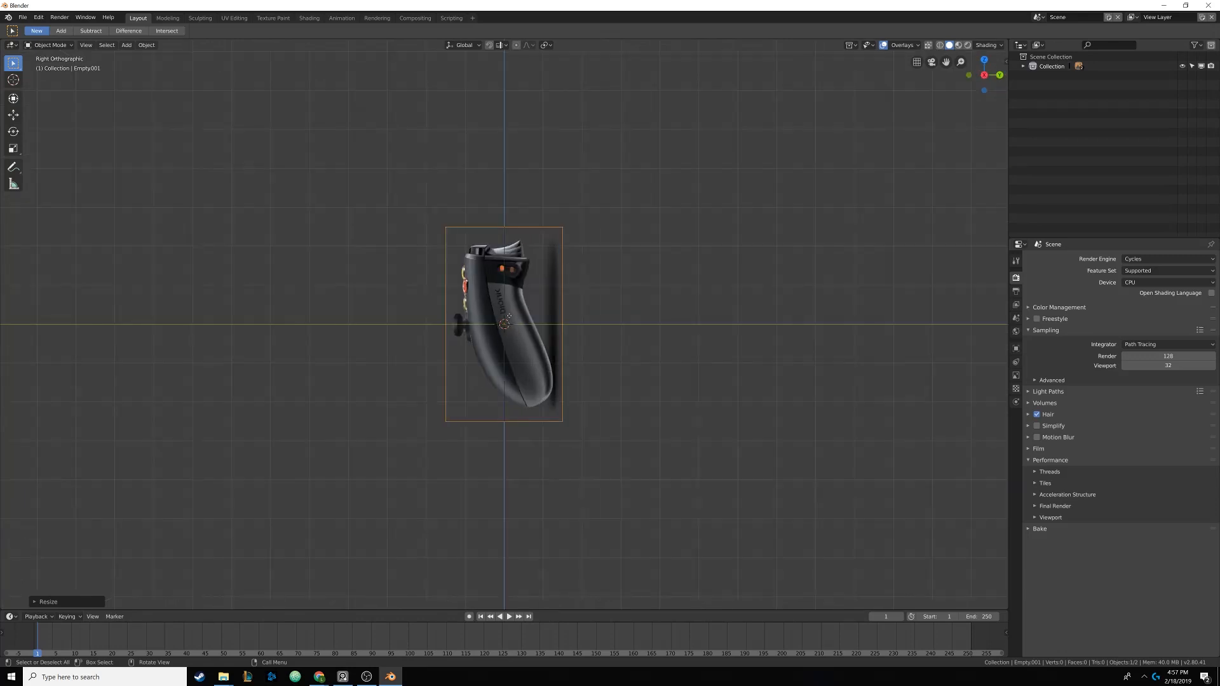
# Examine how the front and side reference images intersect, using the right orthographic view and several perspective angles
pyautogui.moveTo(504, 307); pyautogui.dragTo(548, 314, button='middle')
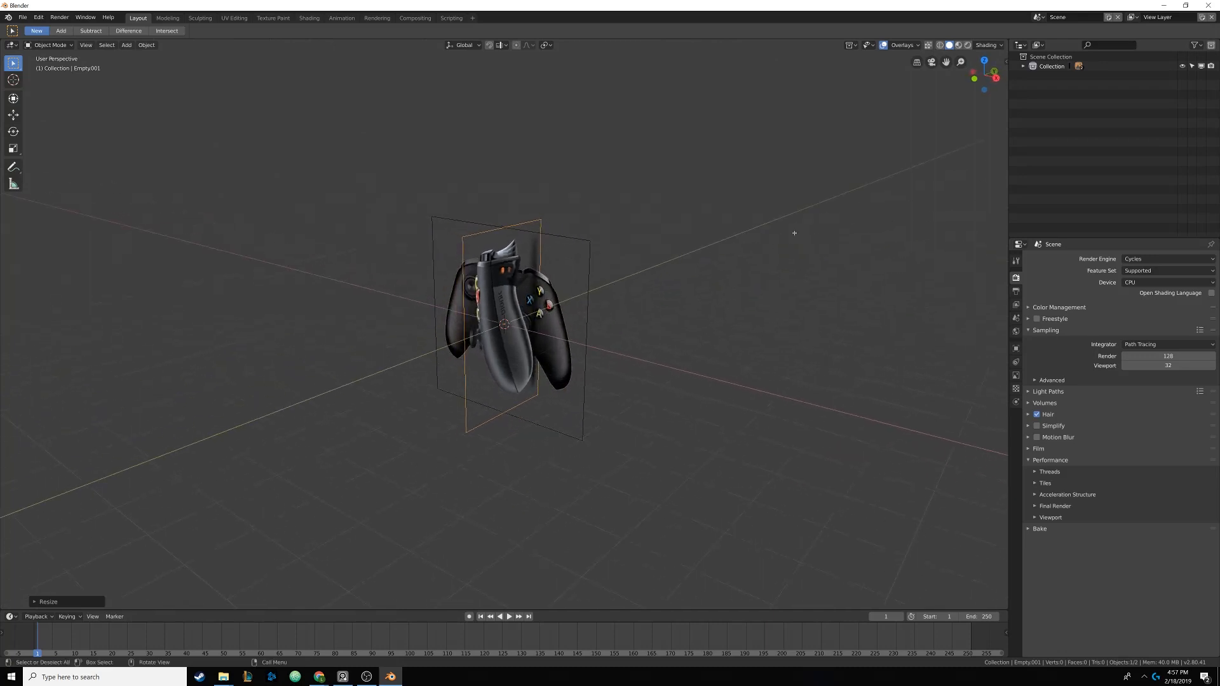
pyautogui.click(995, 78)
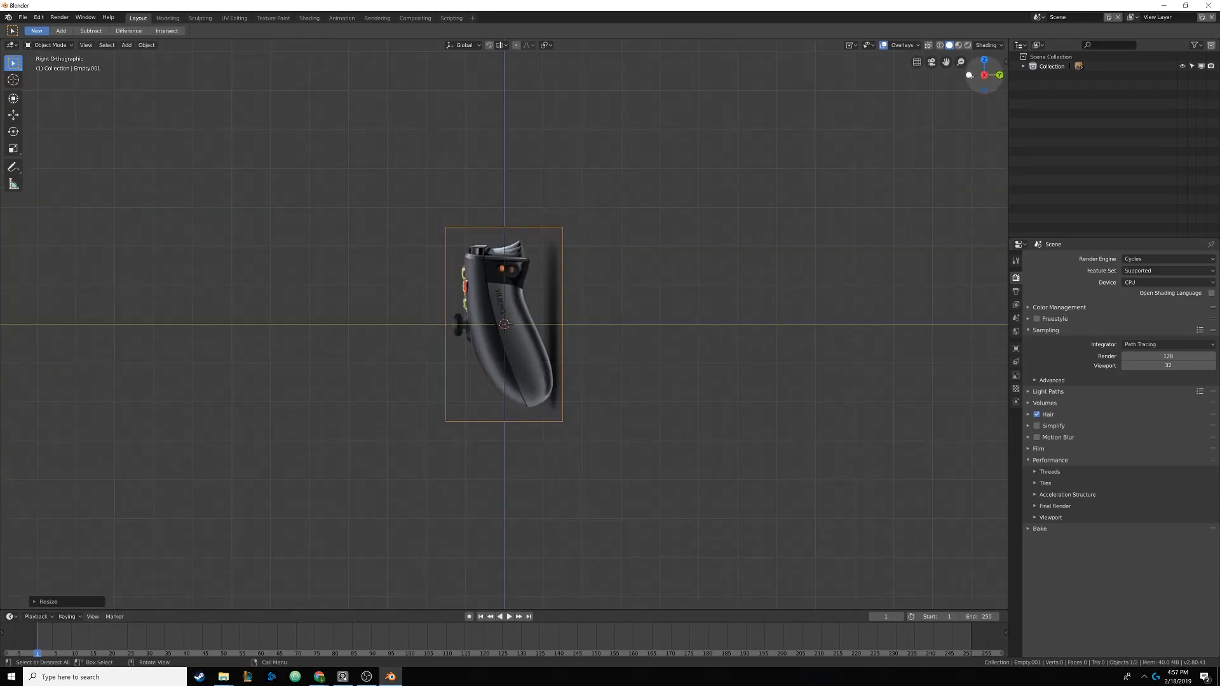
pyautogui.click(969, 75)
pyautogui.click(999, 75)
pyautogui.moveTo(483, 226); pyautogui.dragTo(588, 279, button='middle')
pyautogui.scroll(3, 589, 280)
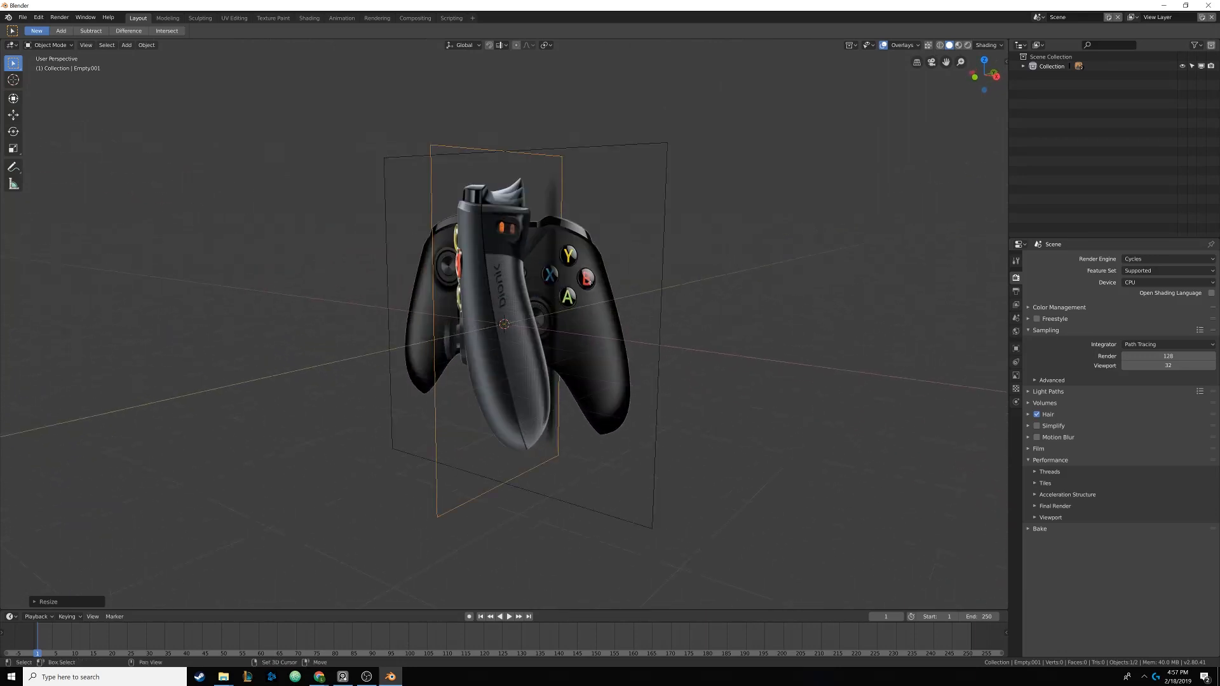
pyautogui.scroll(1, 589, 280)
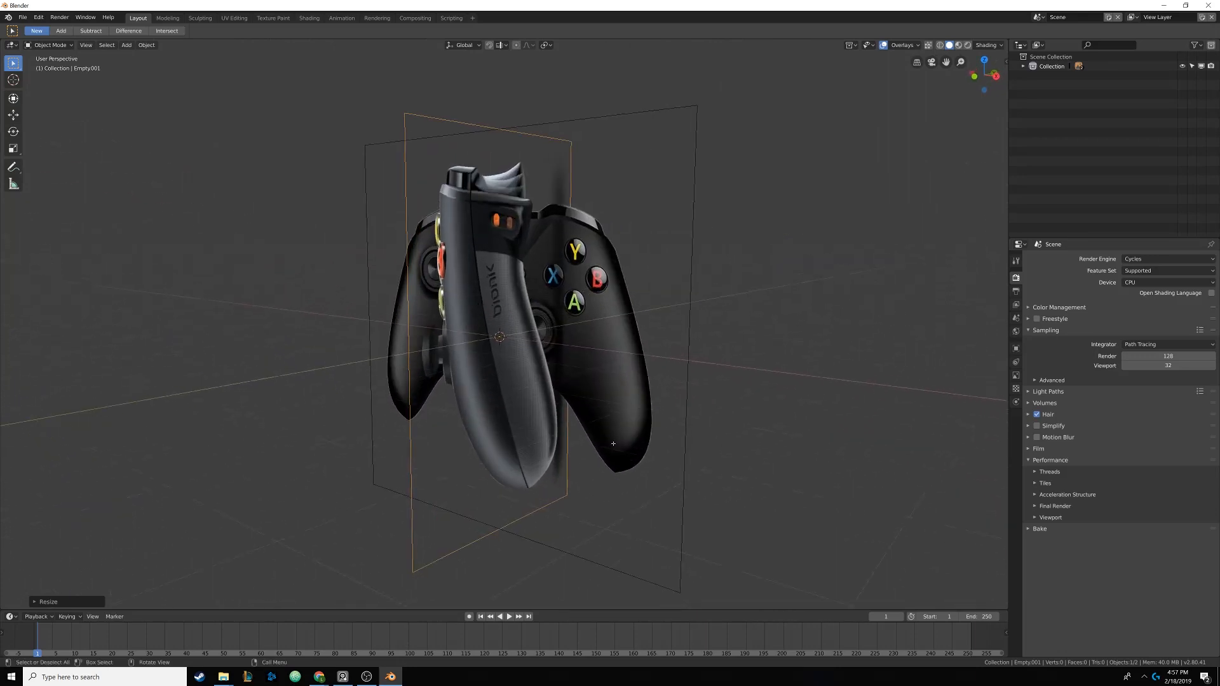
pyautogui.moveTo(553, 349); pyautogui.dragTo(529, 314, button='middle')
pyautogui.scroll(-4, 554, 292)
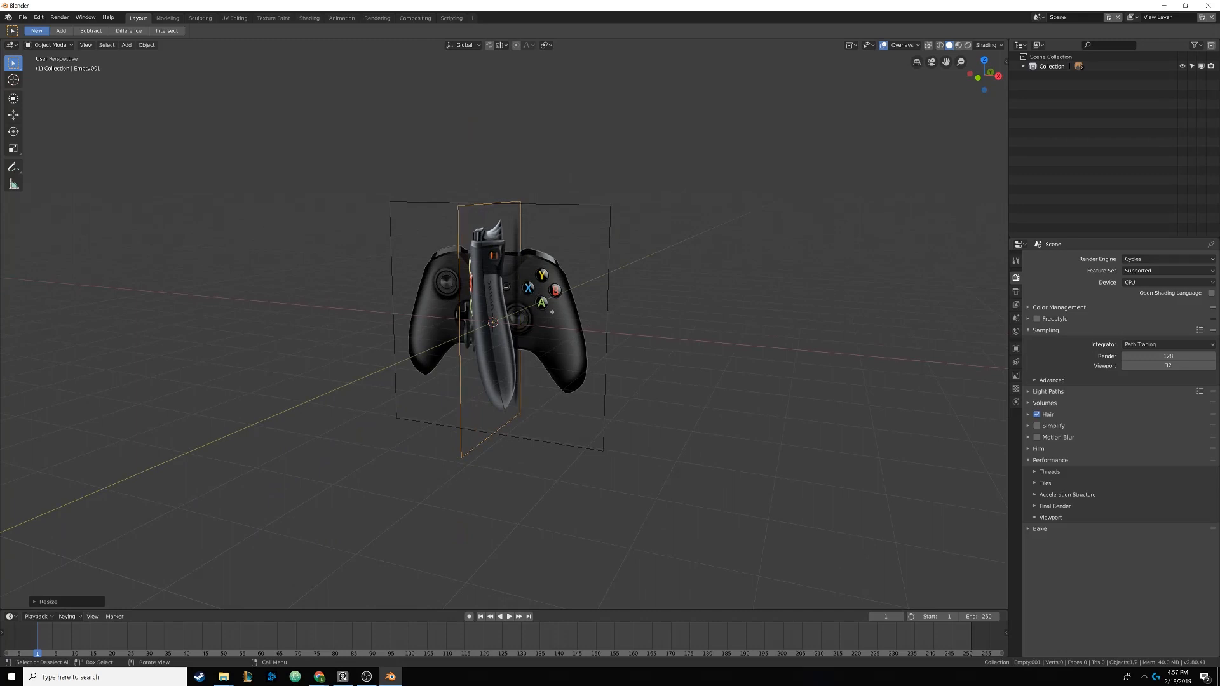
# Add a cube mesh at the origin in the front orthographic view, over the controller's front reference
pyautogui.press('KP_1')
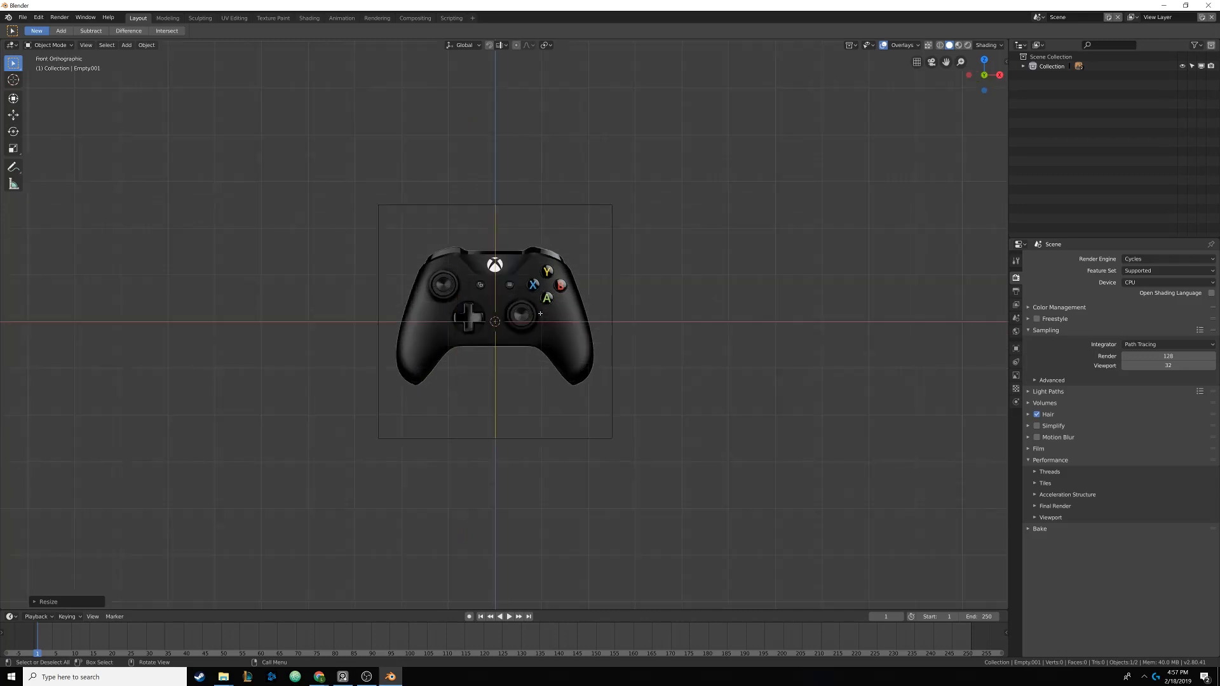
pyautogui.scroll(3, 502, 284)
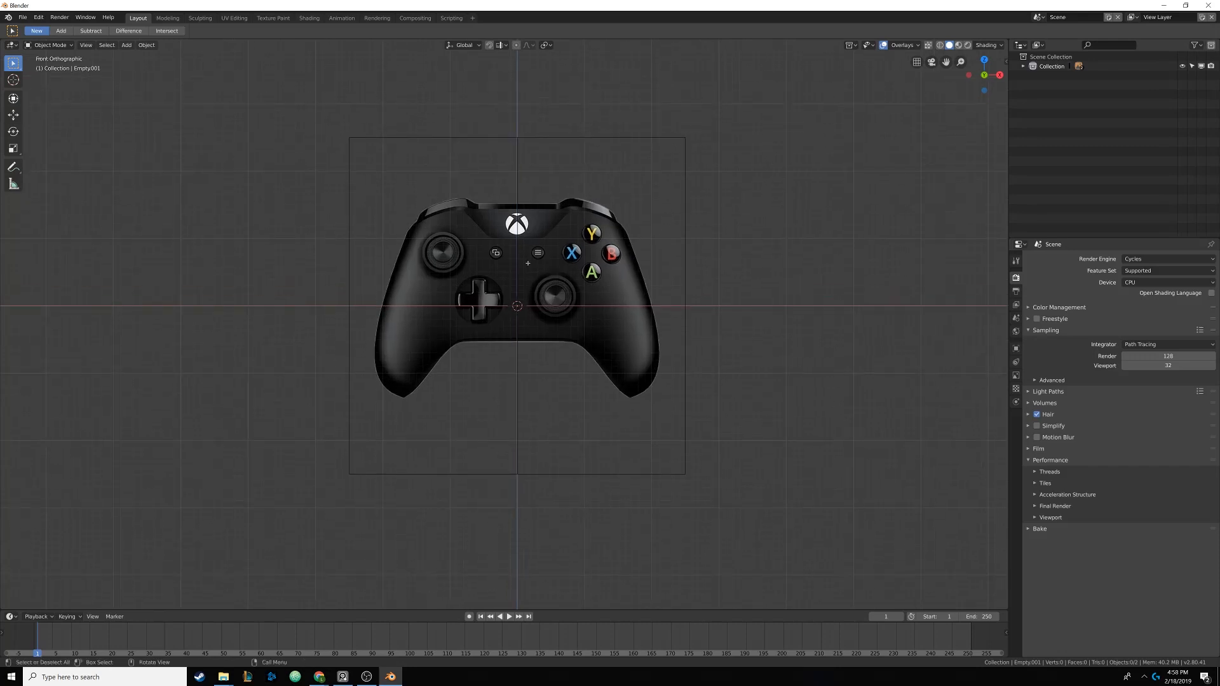
pyautogui.scroll(2, 527, 263)
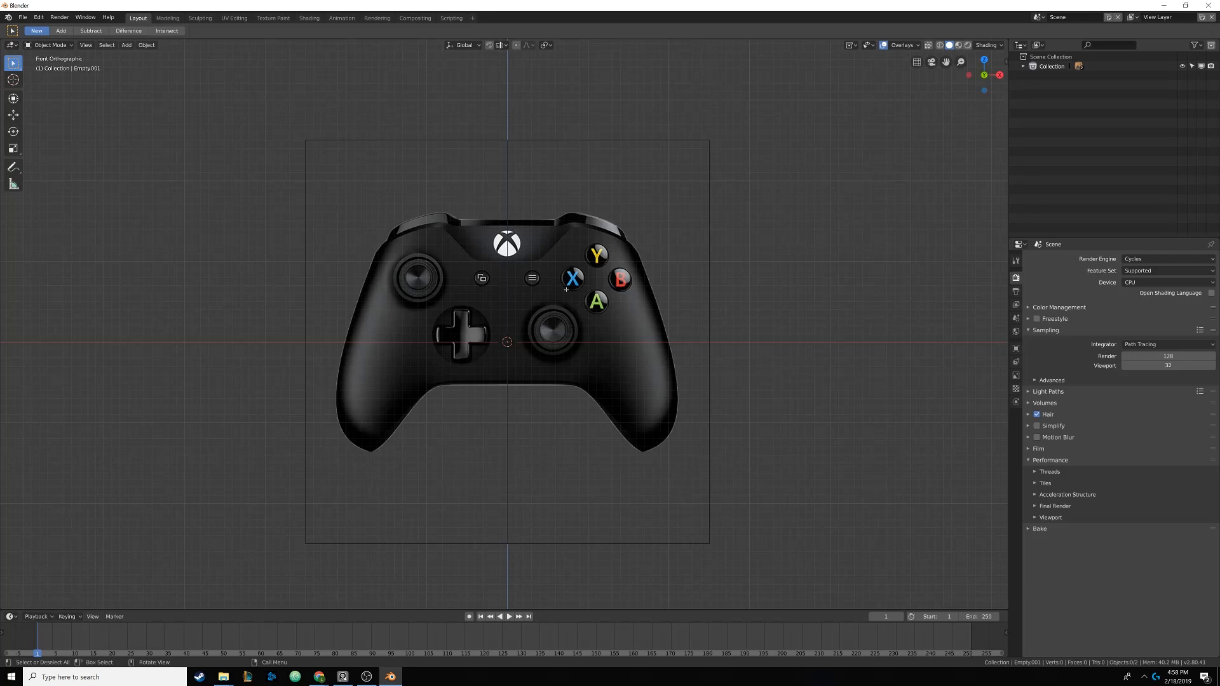
pyautogui.keyDown('shift'); pyautogui.moveTo(549, 301); pyautogui.dragTo(542, 295, button='middle'); pyautogui.keyUp('shift')
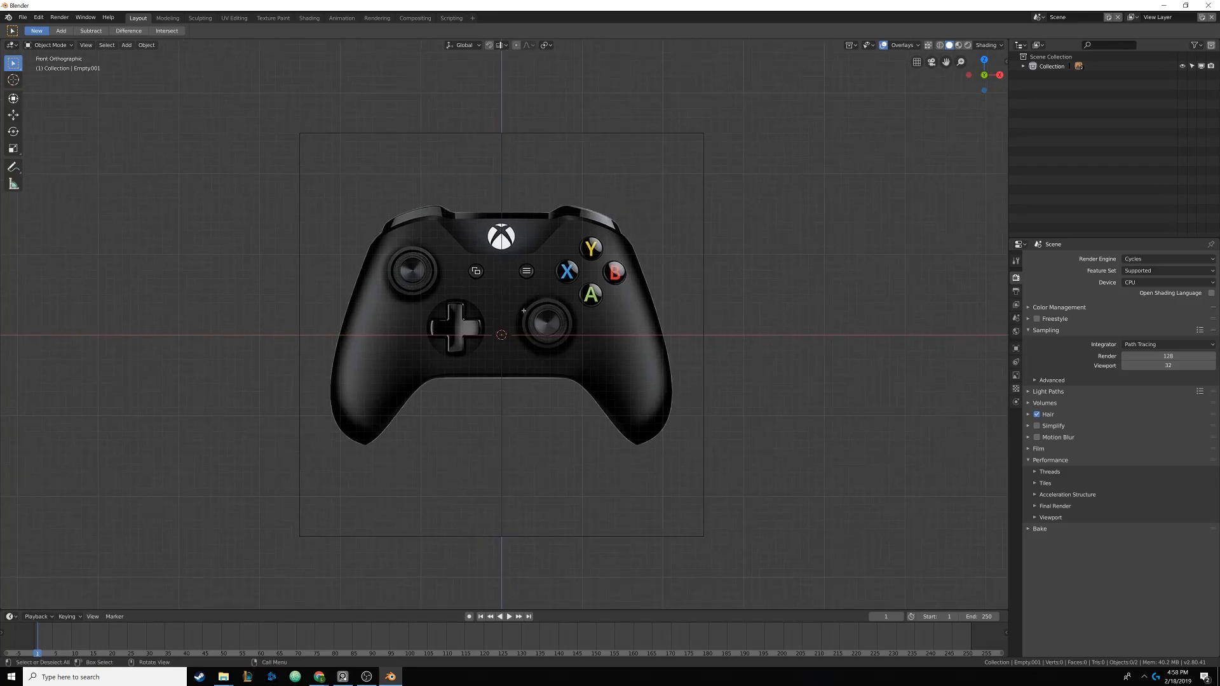
pyautogui.scroll(2, 524, 311)
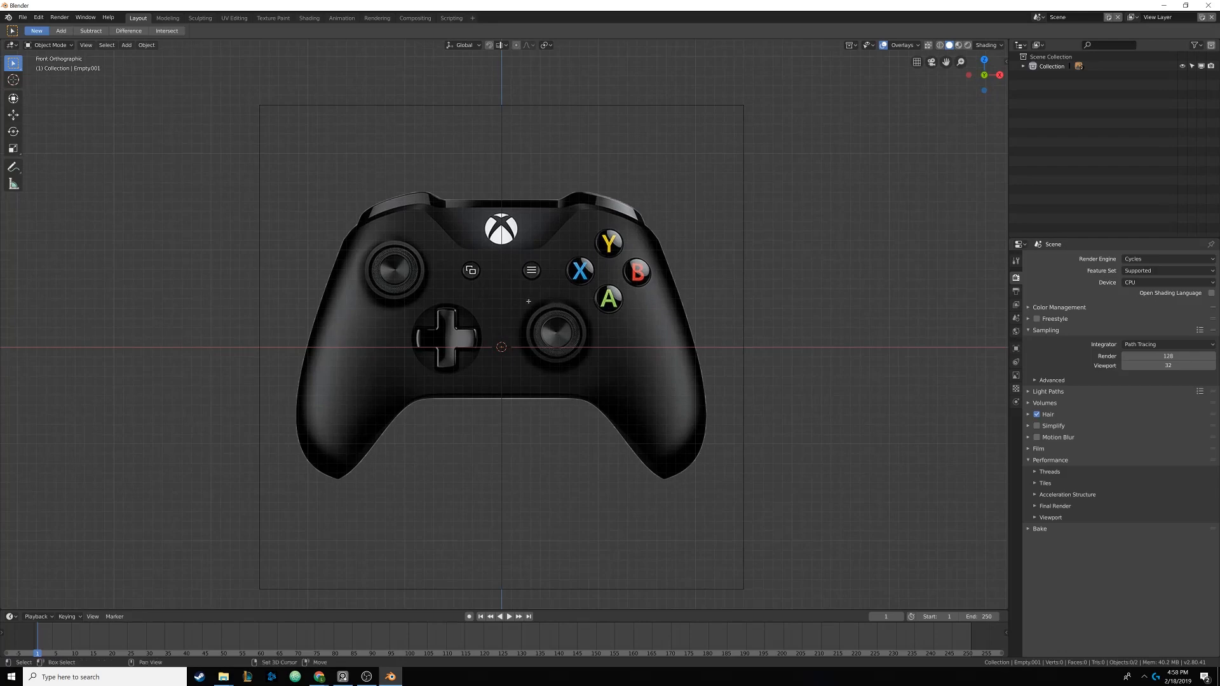
pyautogui.hotkey('shift', 'a')
pyautogui.moveTo(523, 215)
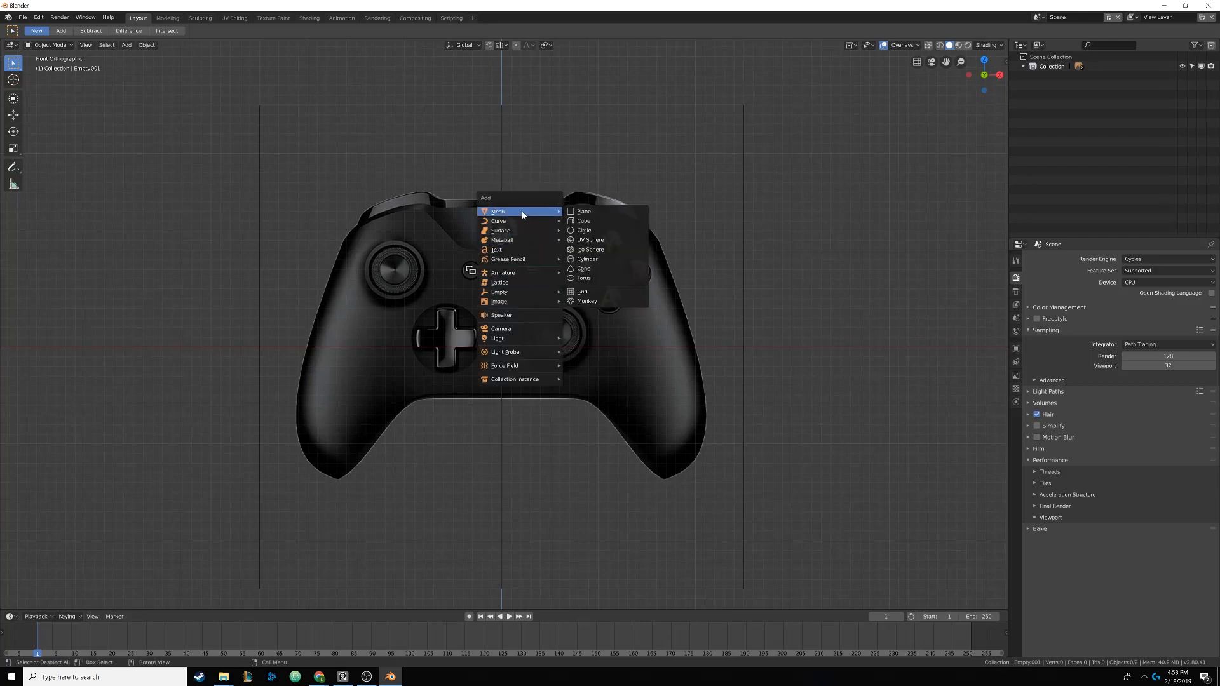
pyautogui.click(584, 221)
pyautogui.keyDown('shift'); pyautogui.moveTo(473, 309); pyautogui.dragTo(478, 299, button='middle'); pyautogui.keyUp('shift')
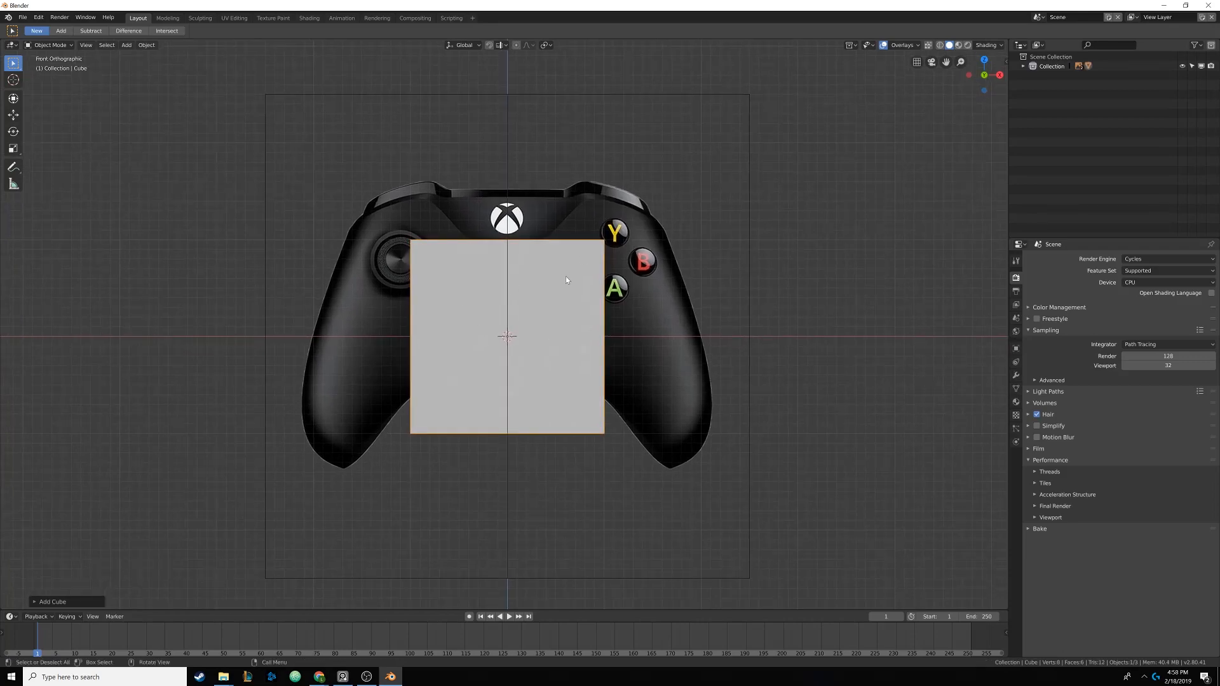
# Set the viewport shading to Wireframe so the front reference shows through the cube
pyautogui.press('z')
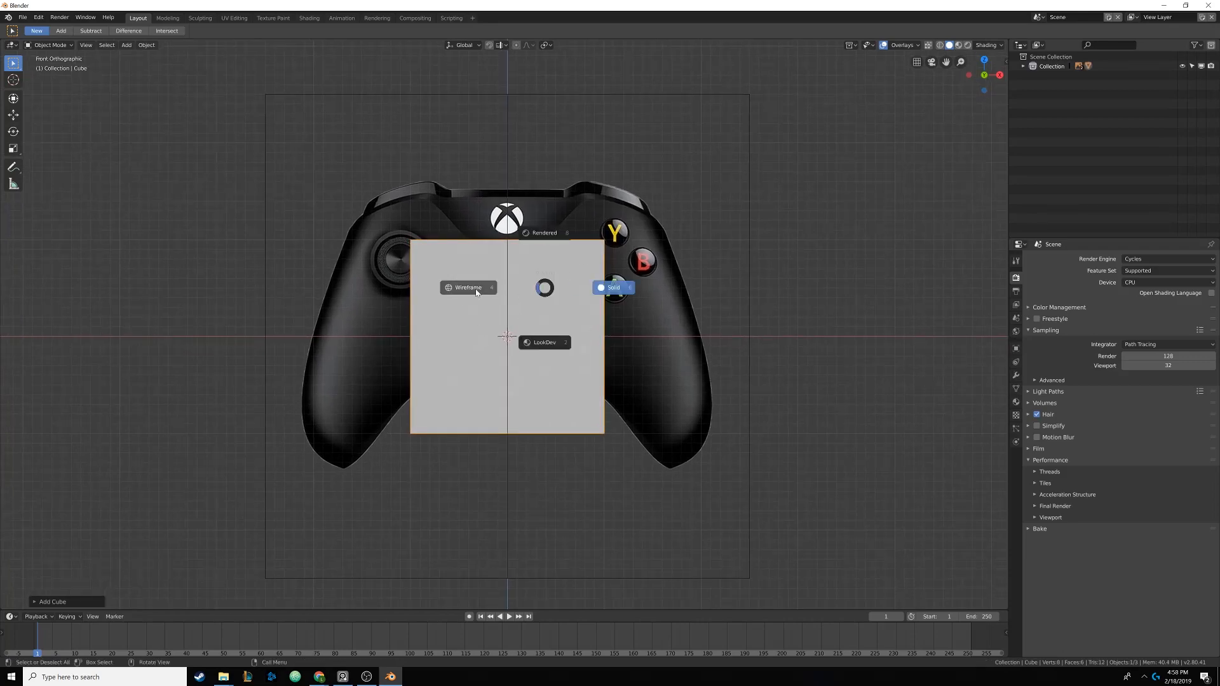
pyautogui.click(494, 277)
pyautogui.scroll(1, 502, 289)
pyautogui.keyDown('shift'); pyautogui.moveTo(504, 299); pyautogui.dragTo(506, 294, button='middle'); pyautogui.keyUp('shift')
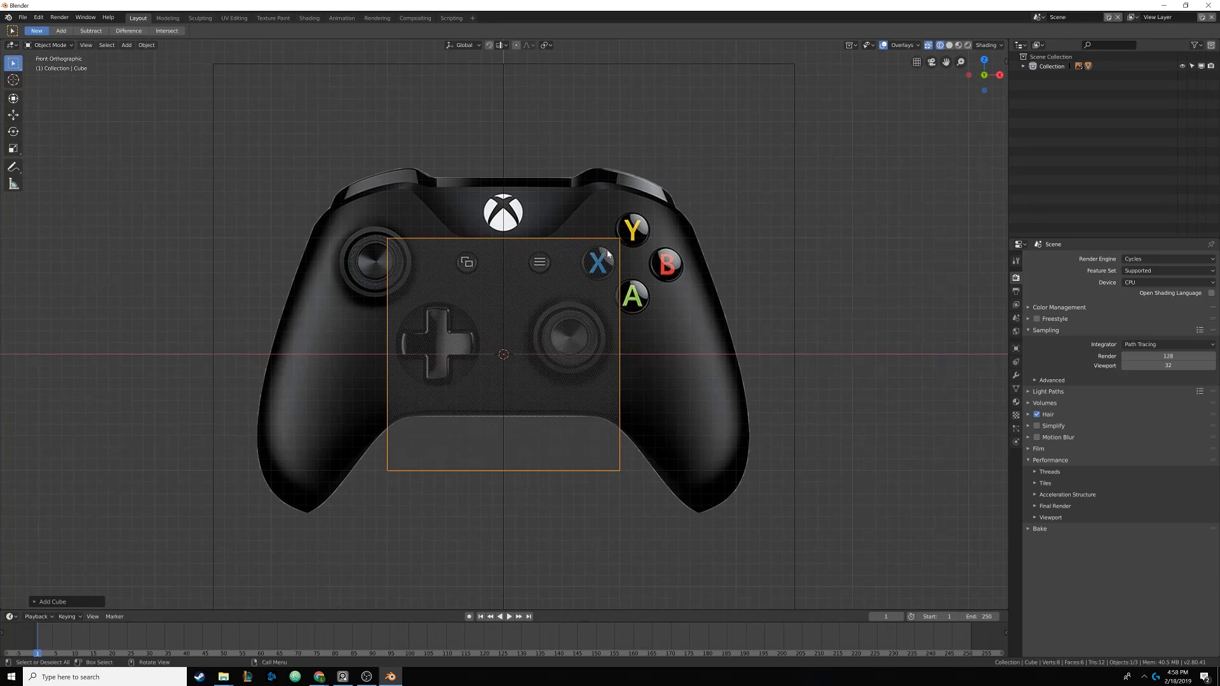
# Compare the Solid and Wireframe viewport shading modes on the cube several times, finishing in Wireframe
pyautogui.press('z')
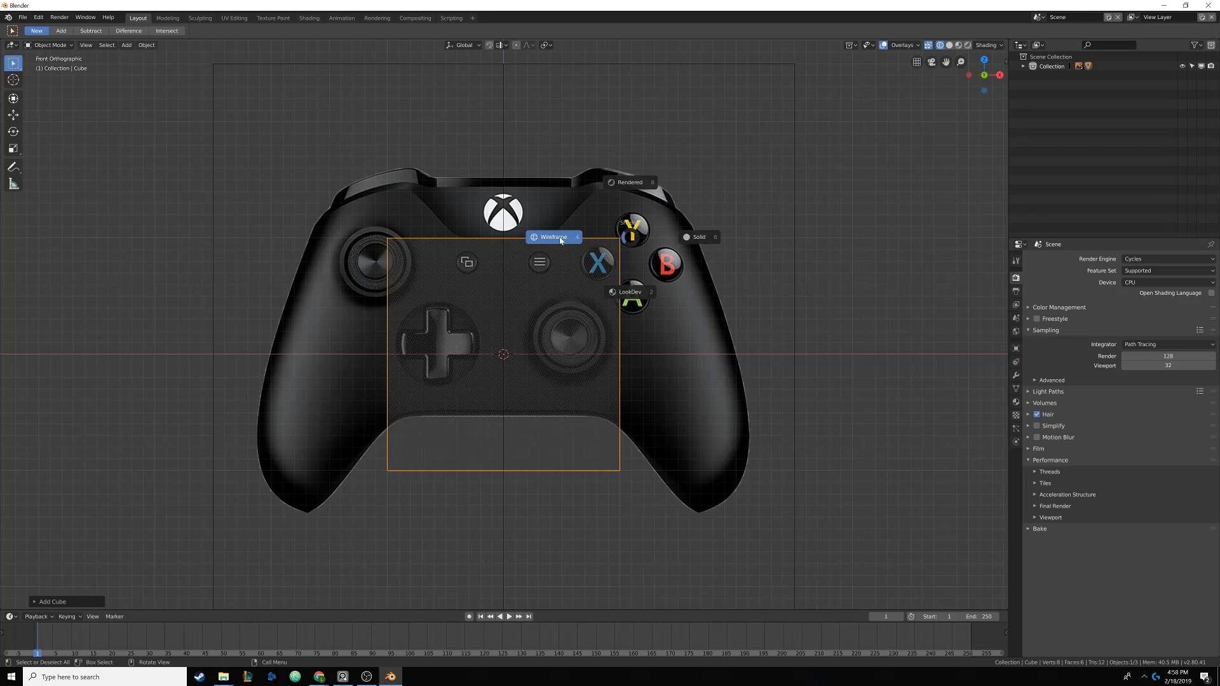
pyautogui.click(567, 239)
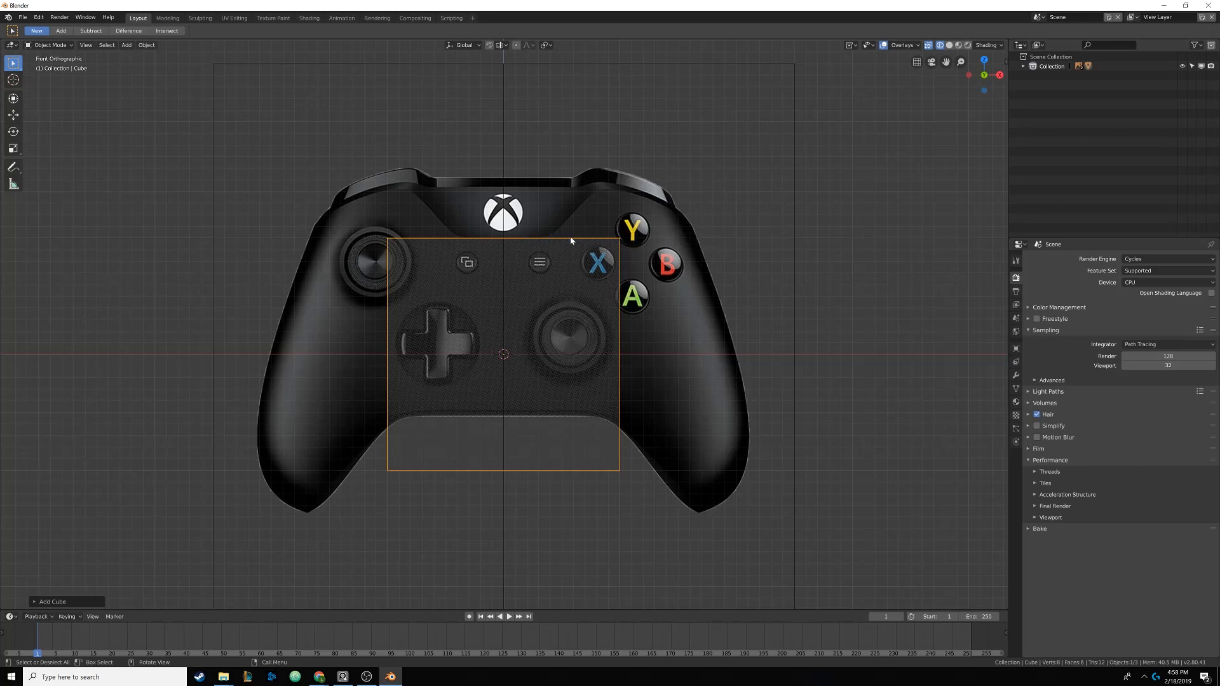
pyautogui.click(949, 46)
pyautogui.click(940, 46)
pyautogui.click(949, 45)
pyautogui.click(941, 46)
pyautogui.click(949, 46)
pyautogui.click(941, 45)
pyautogui.click(950, 46)
pyautogui.click(940, 45)
# Move the cube up along the global Z axis until its bottom edge meets the controller body's lower centre edge
pyautogui.keyDown('shift'); pyautogui.moveTo(536, 287); pyautogui.dragTo(540, 284, button='middle'); pyautogui.keyUp('shift')
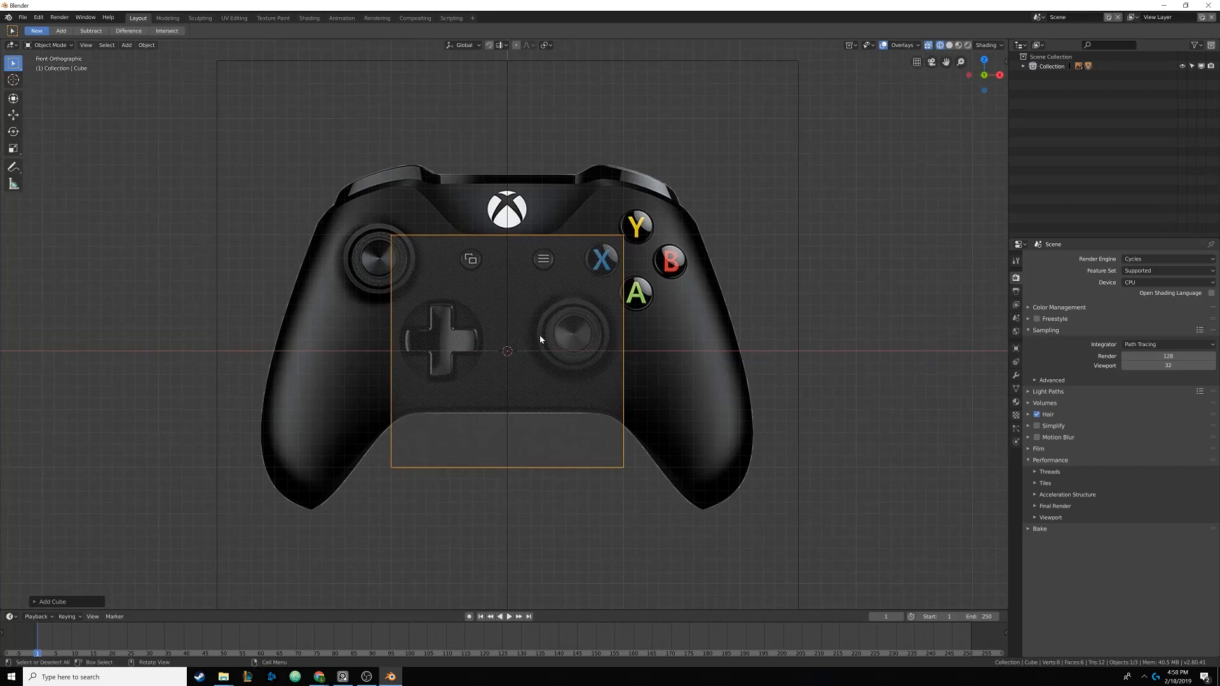
pyautogui.press('g')
pyautogui.press('z')
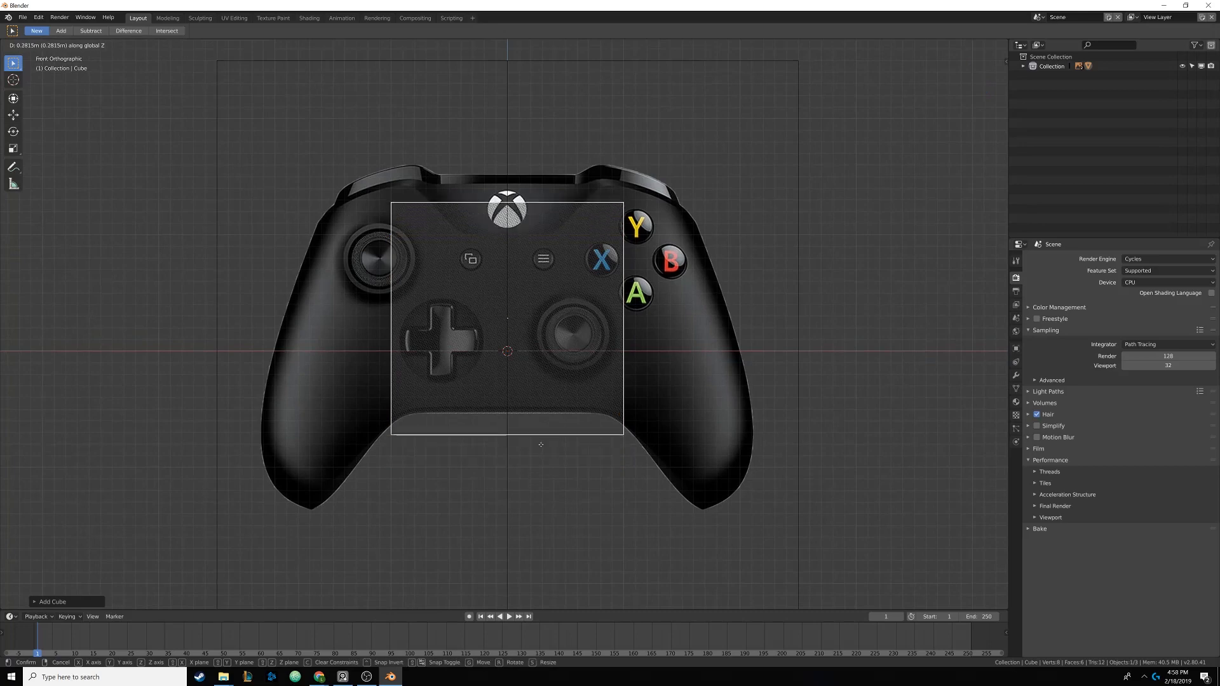
pyautogui.click(543, 432)
pyautogui.scroll(2, 473, 247)
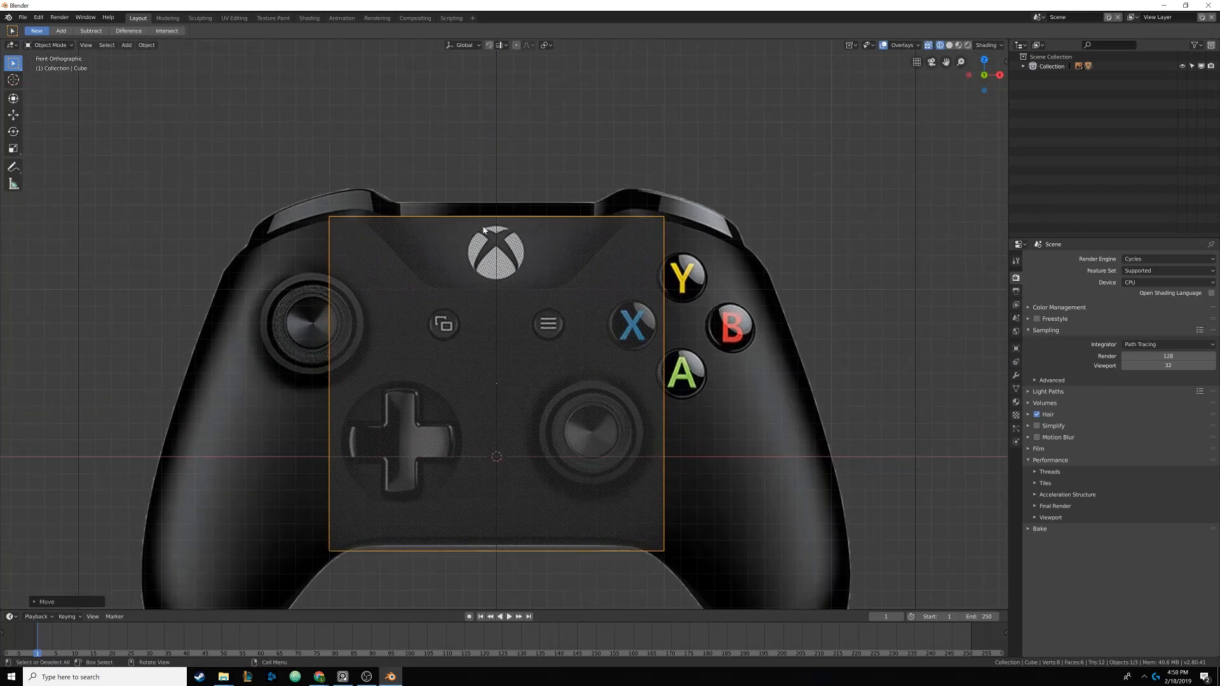
pyautogui.keyDown('shift'); pyautogui.moveTo(515, 314); pyautogui.dragTo(505, 263, button='middle'); pyautogui.keyUp('shift')
pyautogui.scroll(-2, 502, 273)
# Cut a centred vertical edge loop through the cube in Edit Mode and clear the selection
pyautogui.press('Tab')
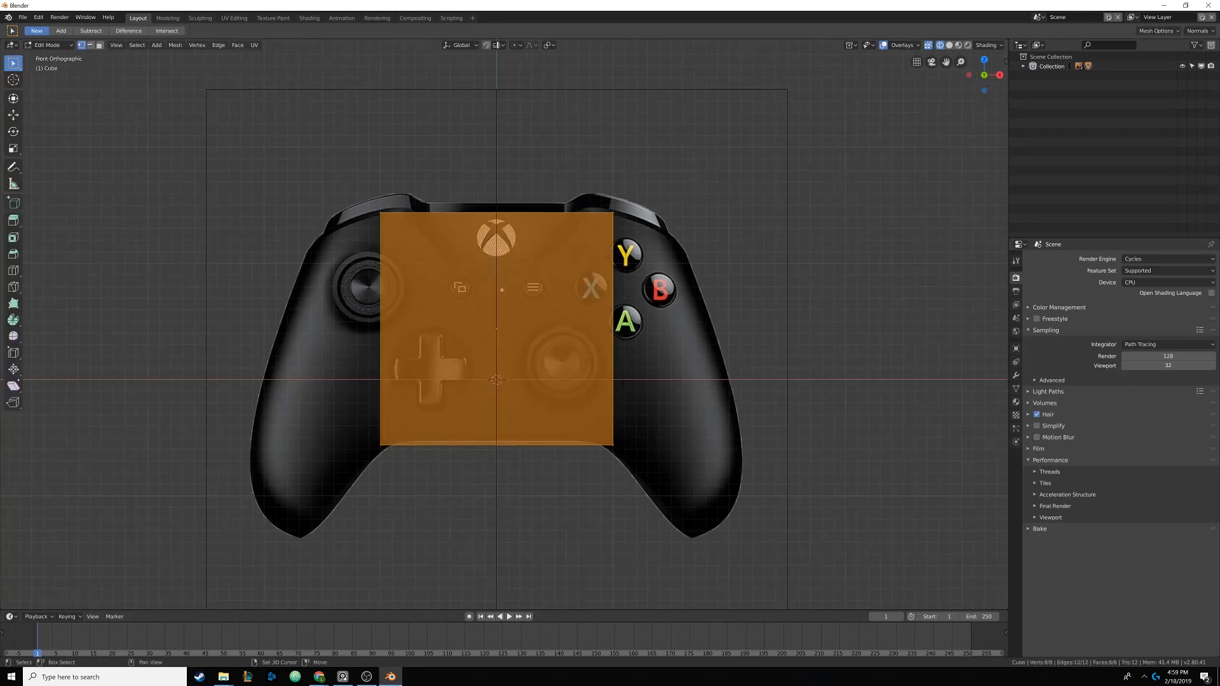
pyautogui.scroll(1, 514, 283)
pyautogui.hotkey('alt', 'a')
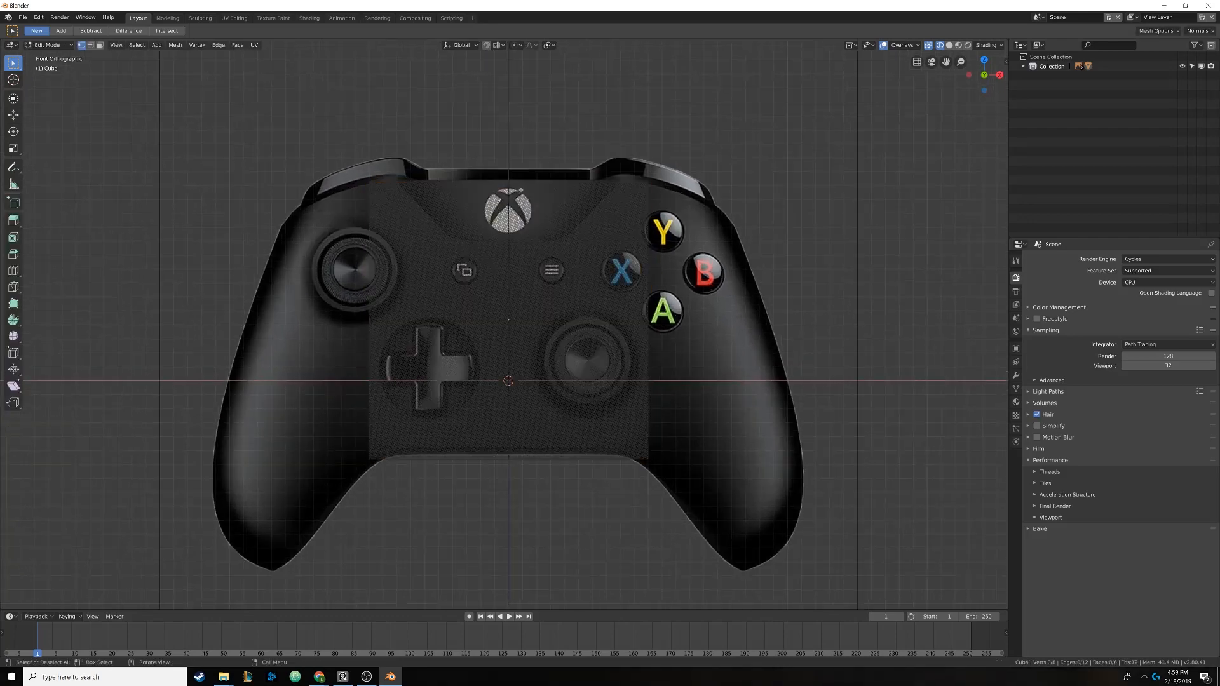
pyautogui.hotkey('ctrl', 'r')
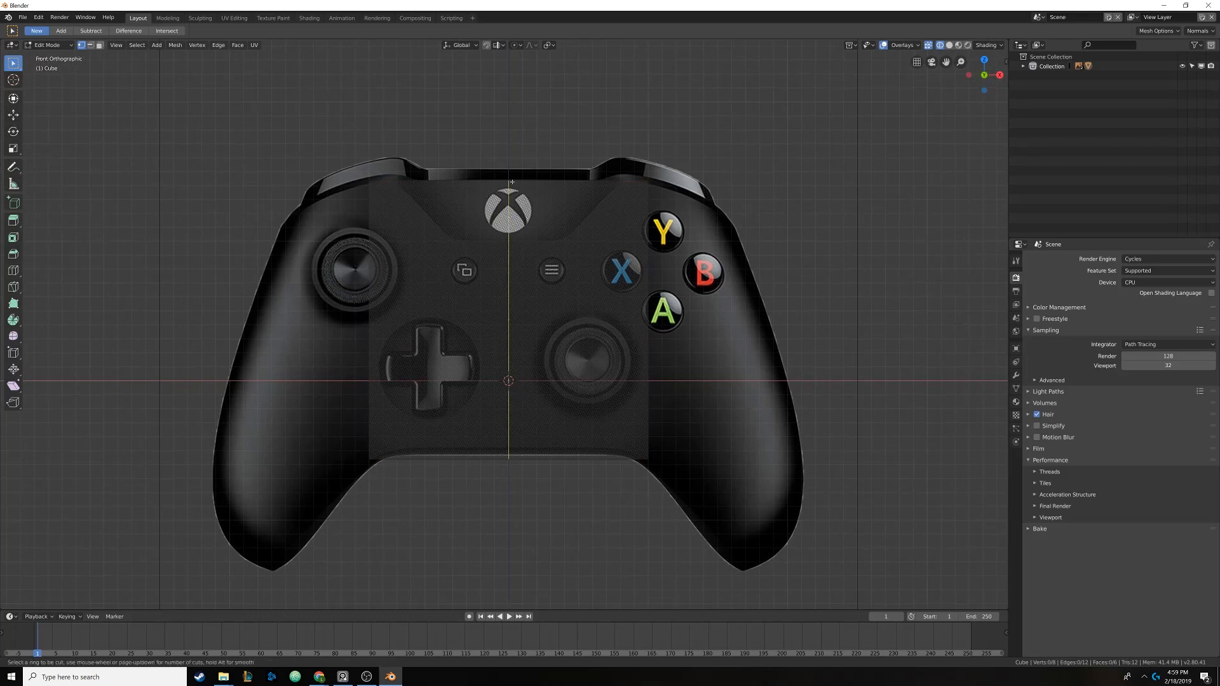
pyautogui.click(512, 182)
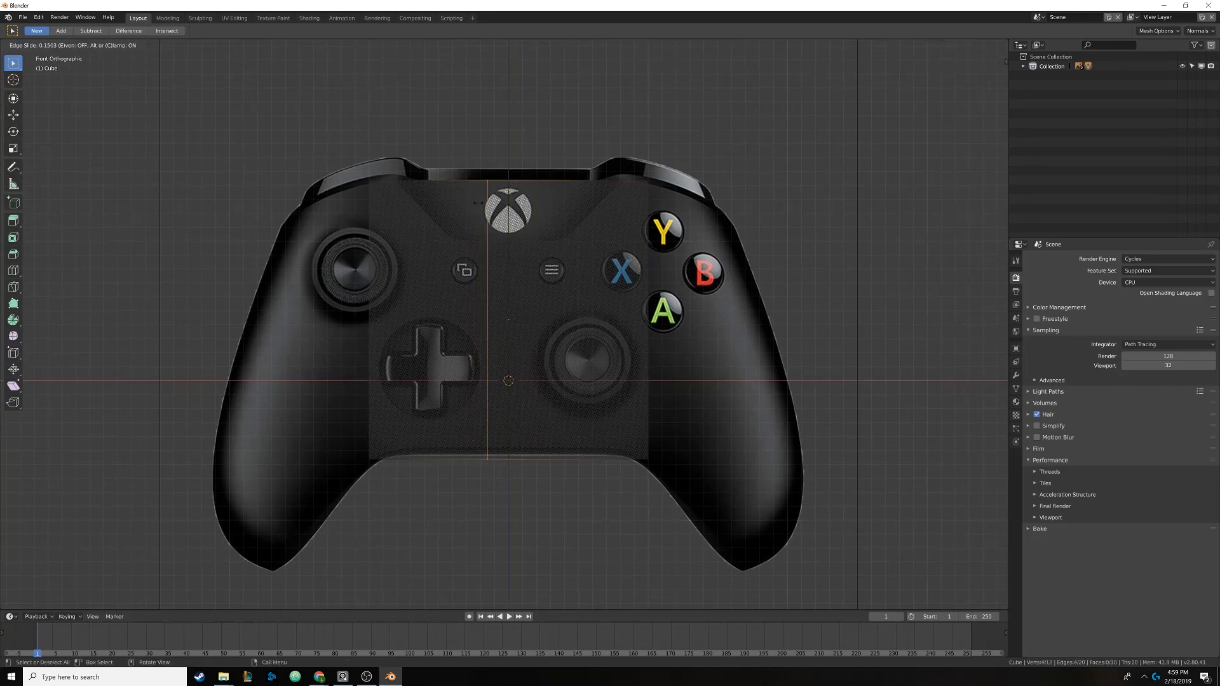
pyautogui.click(513, 199)
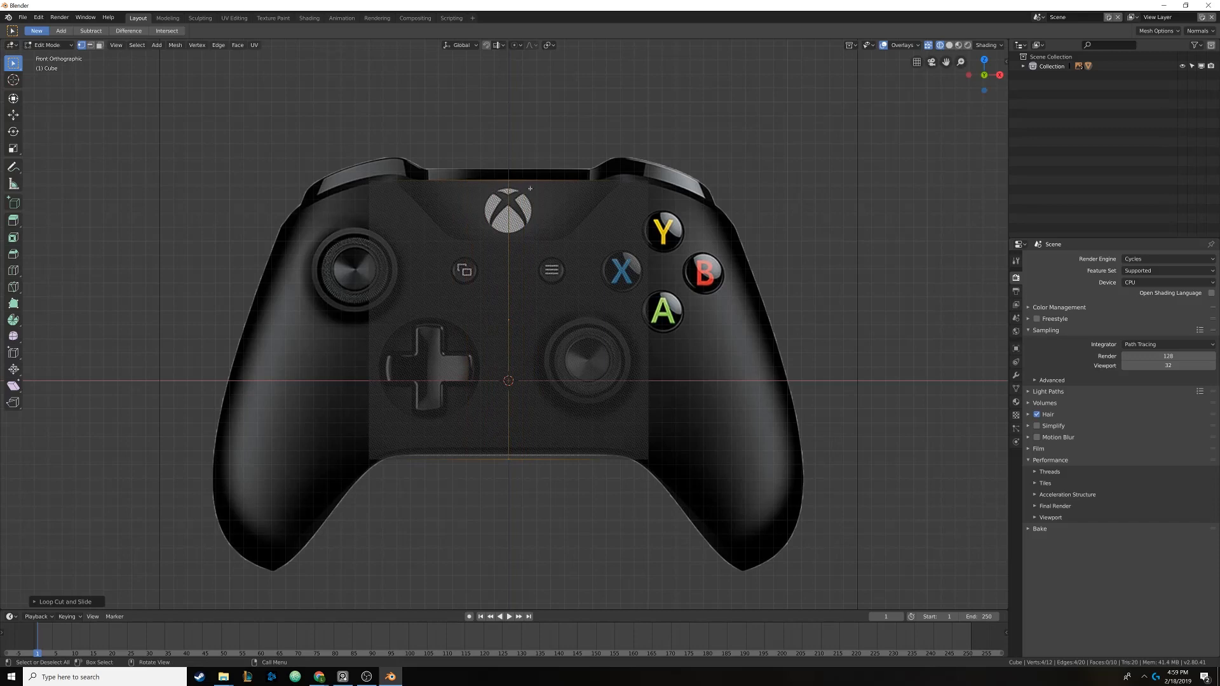
pyautogui.keyDown('shift'); pyautogui.moveTo(513, 199); pyautogui.dragTo(518, 184, button='middle'); pyautogui.keyUp('shift')
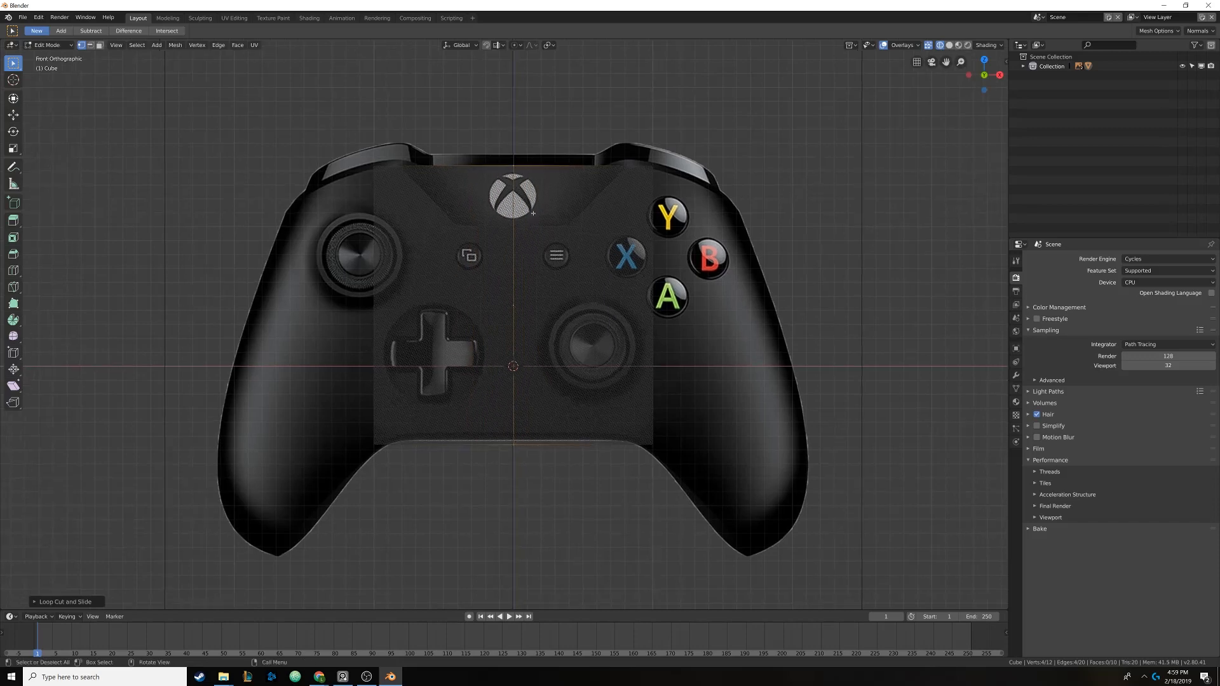
pyautogui.hotkey('alt', 'a')
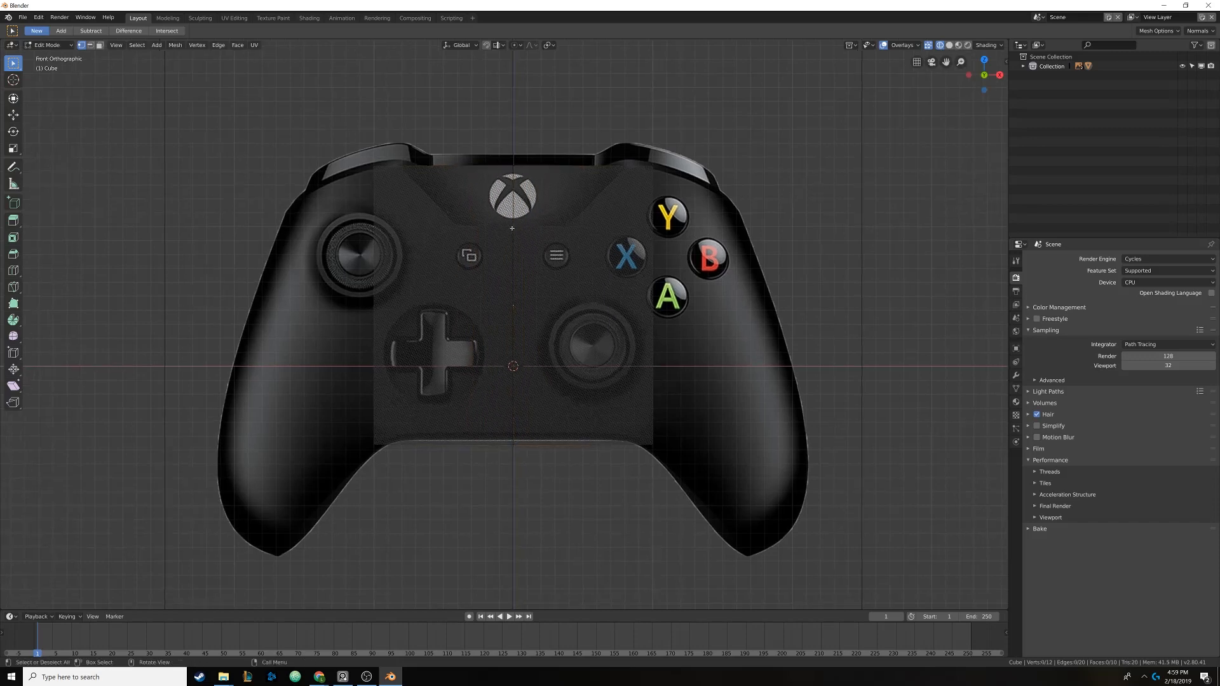
# Box-select the vertices on the cube's left side in Wireframe shading and clear the selection again
pyautogui.moveTo(337, 108); pyautogui.dragTo(420, 522)
pyautogui.keyDown('shift'); pyautogui.moveTo(397, 187); pyautogui.dragTo(389, 201, button='middle'); pyautogui.keyUp('shift')
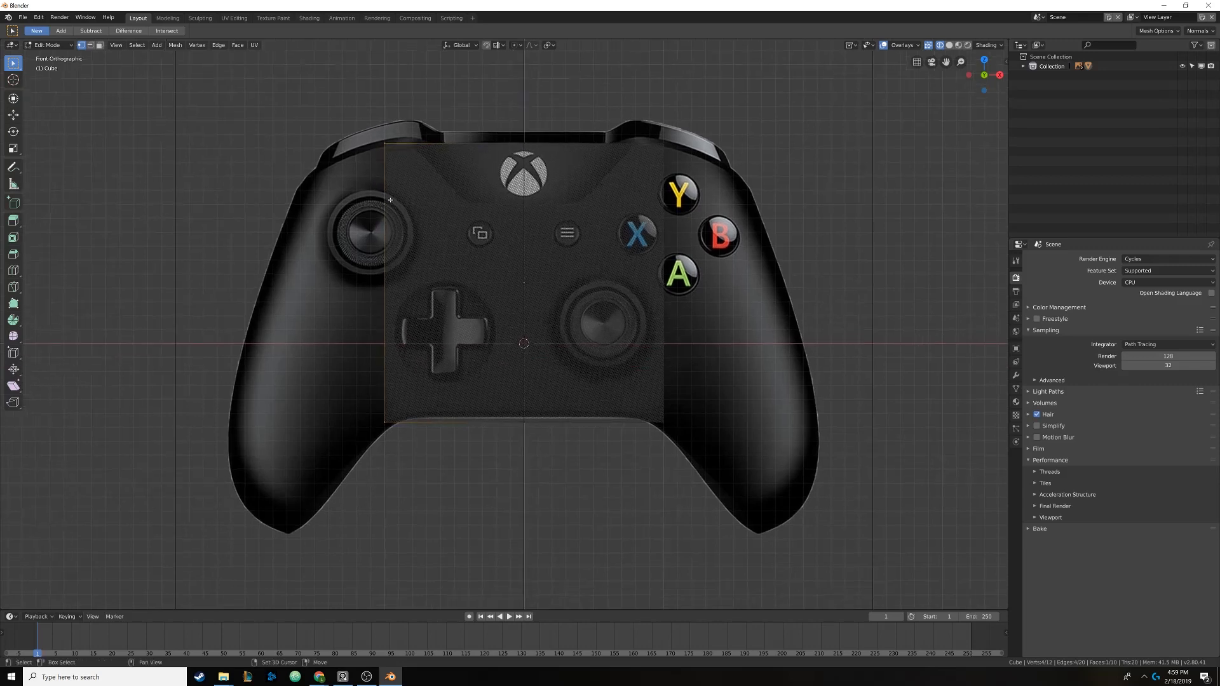
pyautogui.hotkey('alt', 'a')
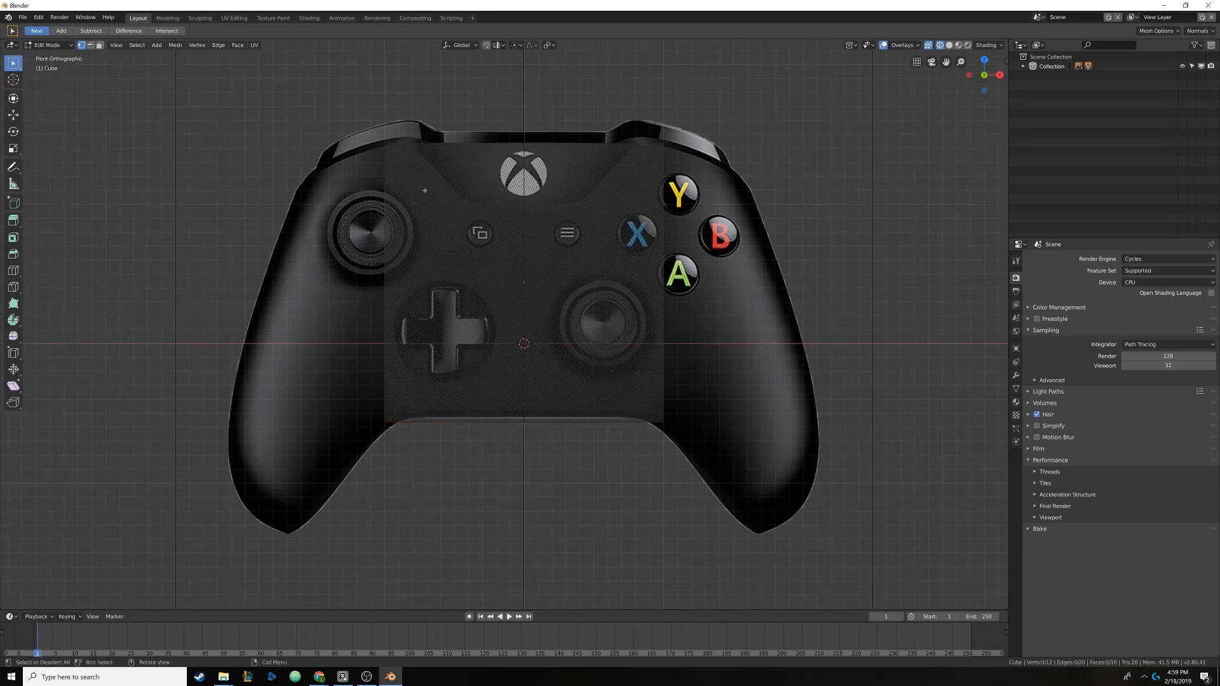
# Try box-selecting the cube's left-side vertices in Solid shading, inspect the selection from behind, and return to Wireframe front view
pyautogui.hotkey('alt', 'z')
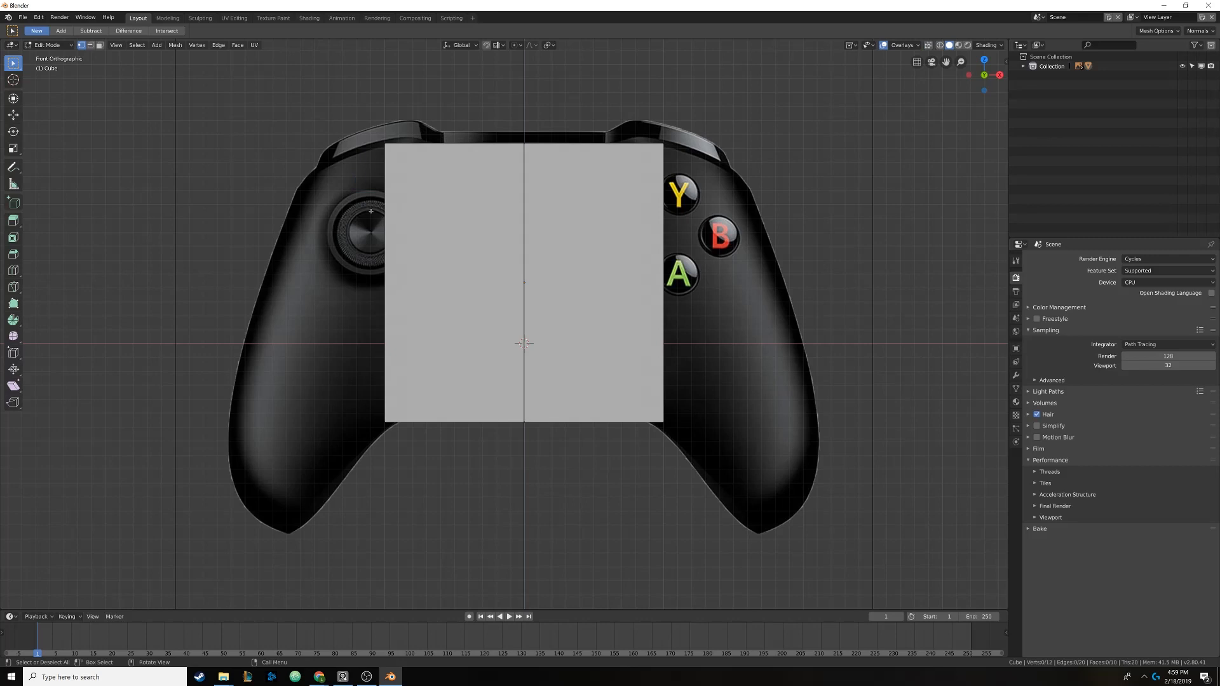
pyautogui.moveTo(345, 107); pyautogui.dragTo(438, 512)
pyautogui.moveTo(359, 222); pyautogui.dragTo(592, 227, button='middle')
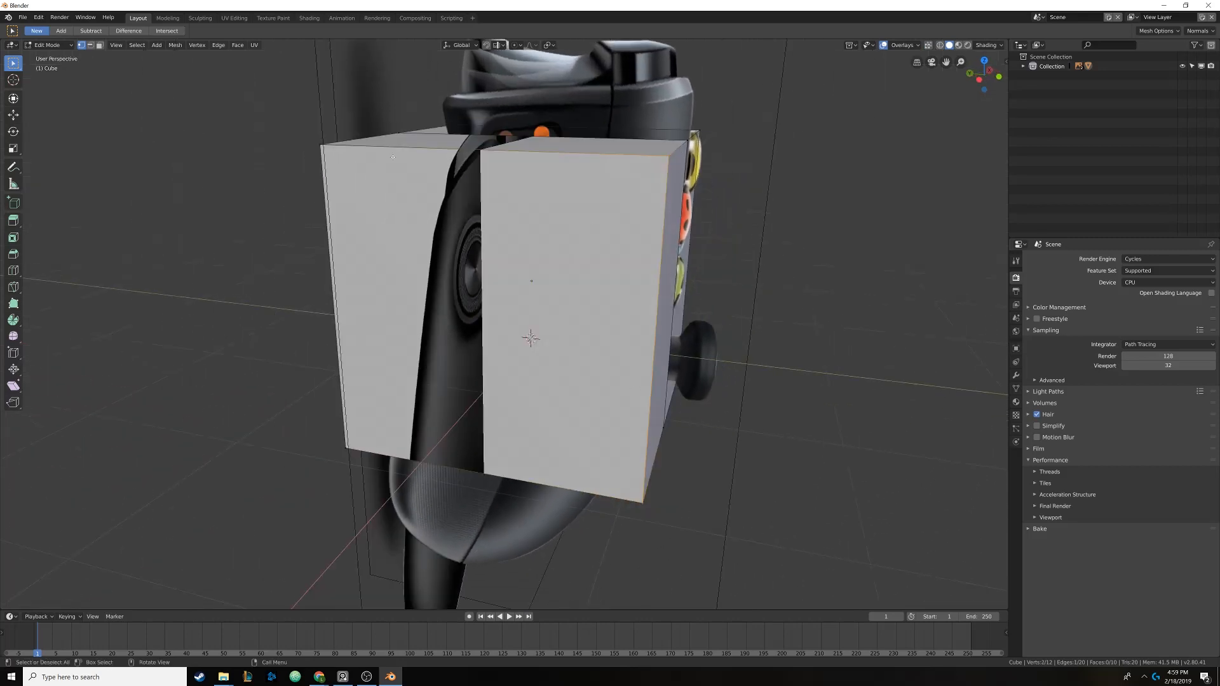
pyautogui.moveTo(592, 228); pyautogui.dragTo(635, 230, button='middle')
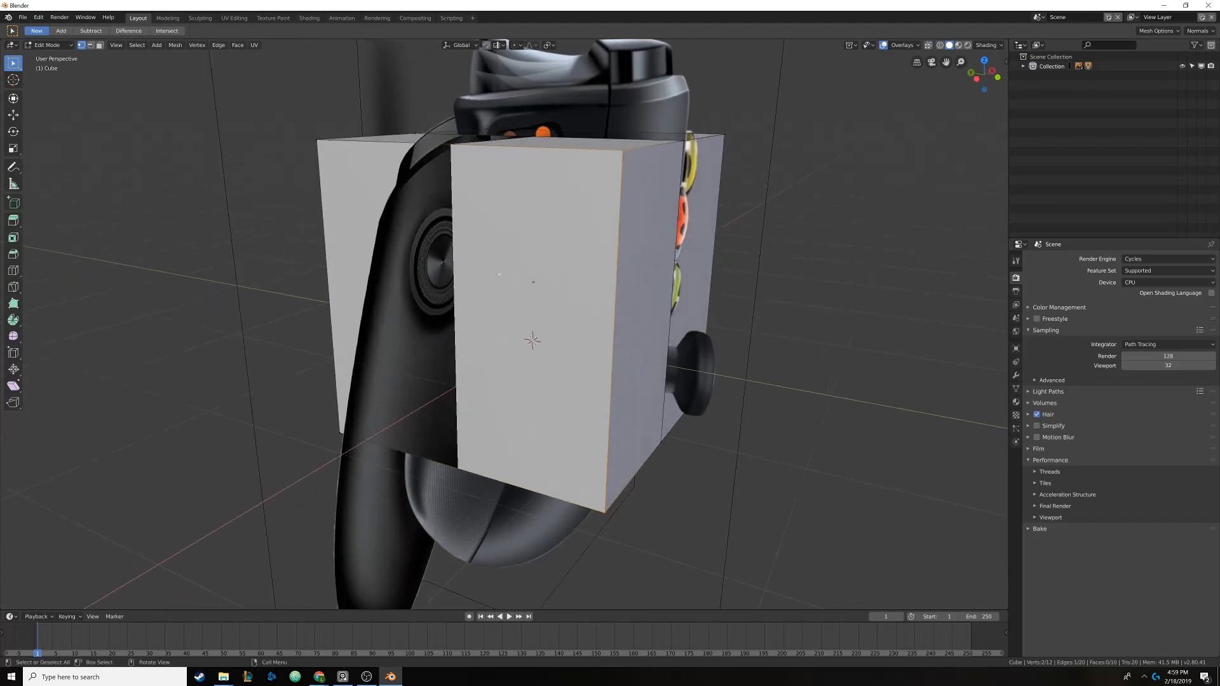
pyautogui.press('KP_1')
pyautogui.press('z')
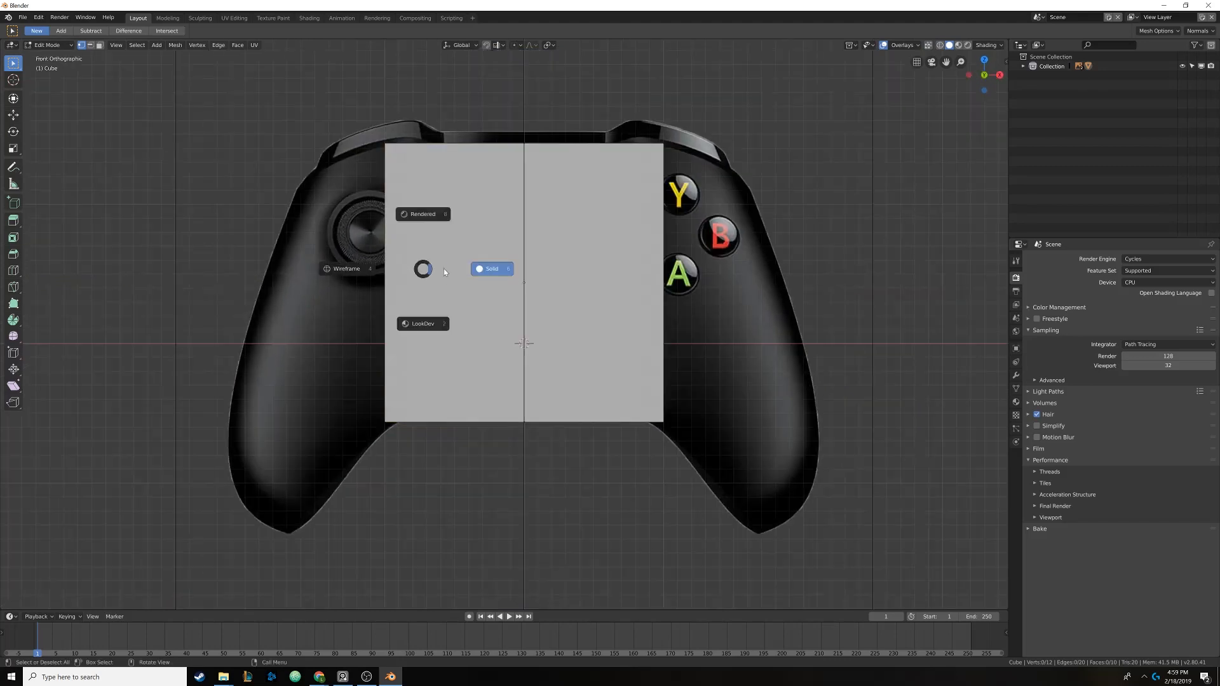
pyautogui.click(345, 268)
# Select all vertices on the cube's left side and delete them, leaving only the right half
pyautogui.moveTo(365, 95); pyautogui.dragTo(467, 445)
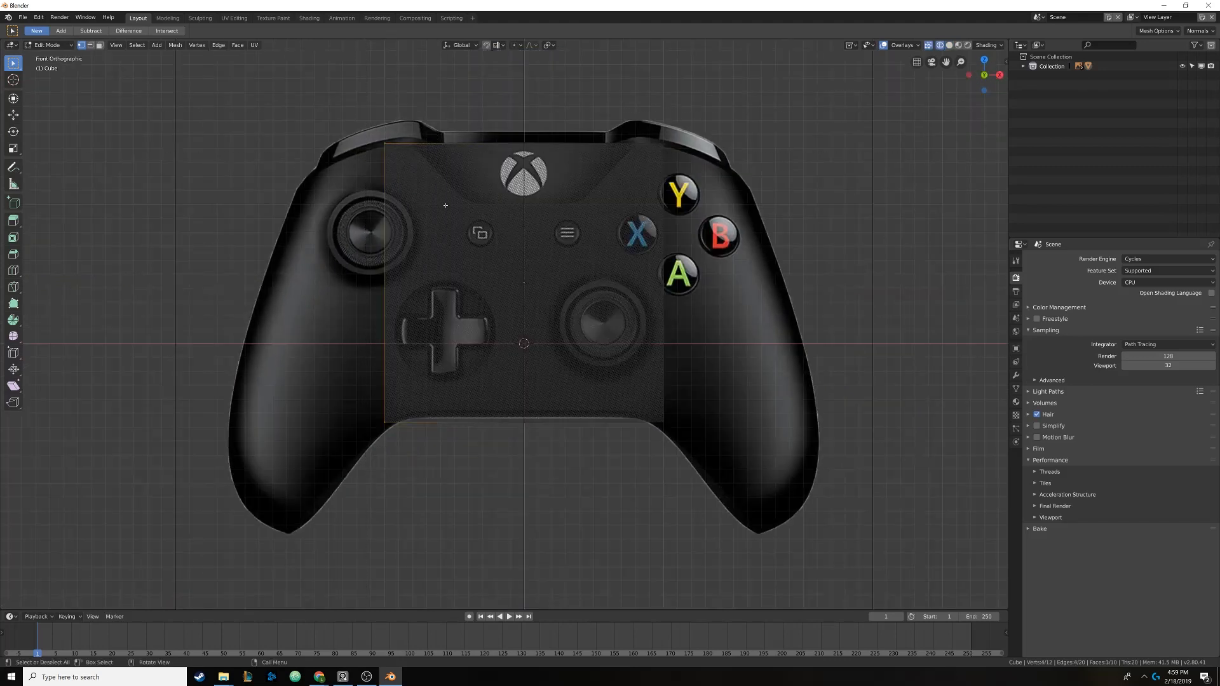
pyautogui.press('x')
pyautogui.click(446, 206)
# Switch the viewport to Solid shading, return to Object Mode and inspect the remaining half cube from an angle
pyautogui.moveTo(445, 206)
pyautogui.mouseDown(button='middle')
pyautogui.moveTo(493, 254)
pyautogui.moveTo(571, 261)
pyautogui.moveTo(591, 280)
pyautogui.moveTo(507, 307)
pyautogui.moveTo(558, 300)
pyautogui.moveTo(477, 296)
pyautogui.moveTo(541, 292)
pyautogui.moveTo(482, 307)
pyautogui.moveTo(407, 232)
pyautogui.mouseUp(button='middle')
pyautogui.press('z')
pyautogui.click(523, 231)
pyautogui.scroll(-3, 572, 283)
pyautogui.press('Tab')
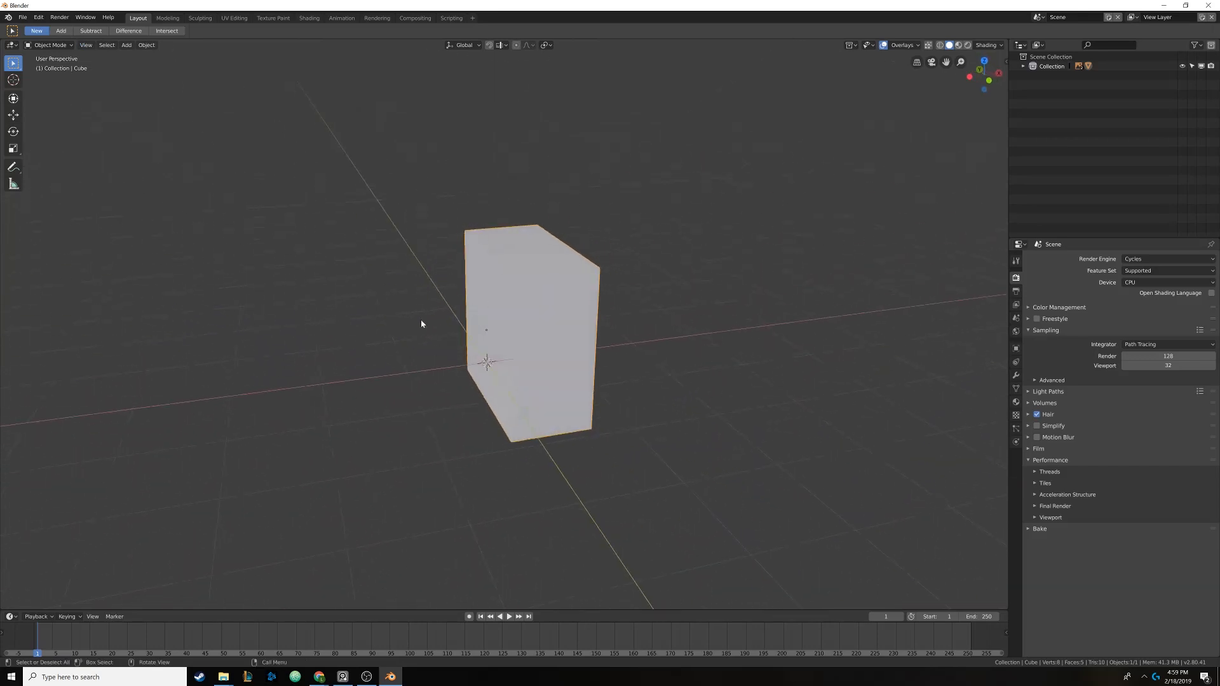
pyautogui.moveTo(421, 324)
pyautogui.mouseDown(button='middle')
pyautogui.moveTo(354, 308)
pyautogui.moveTo(421, 316)
pyautogui.mouseUp(button='middle')
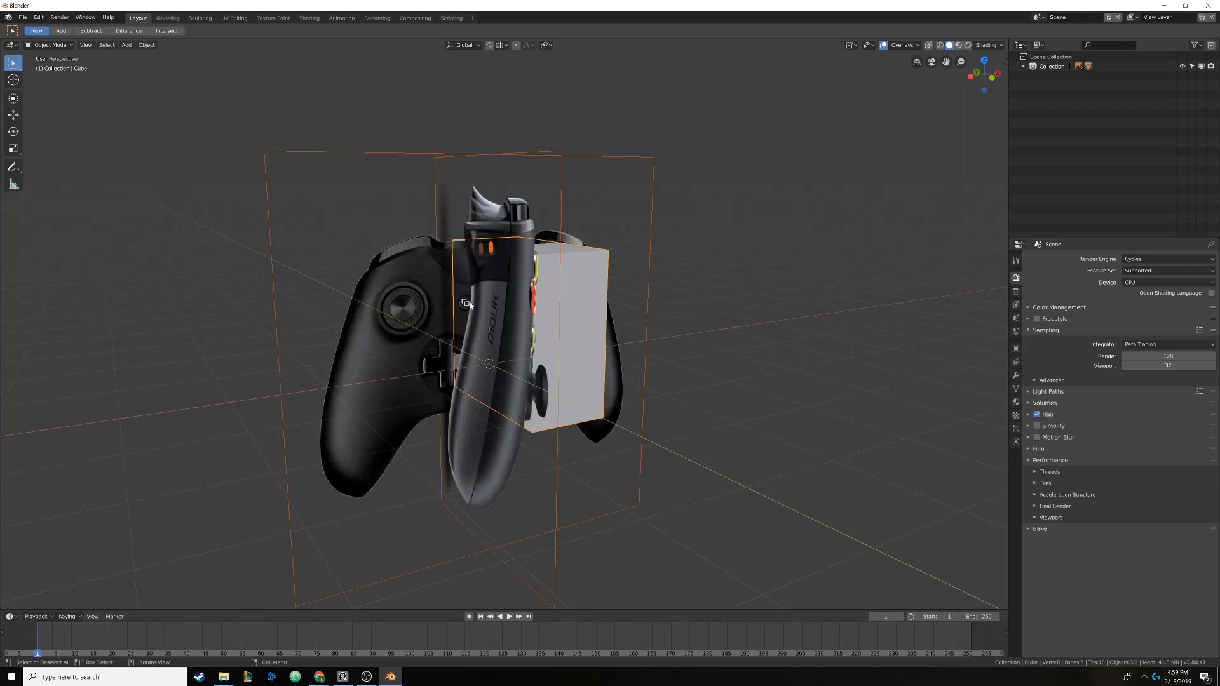
# Enter Edit Mode on the half cube in front view and switch the viewport to Wireframe shading
pyautogui.moveTo(458, 308); pyautogui.dragTo(478, 305, button='middle')
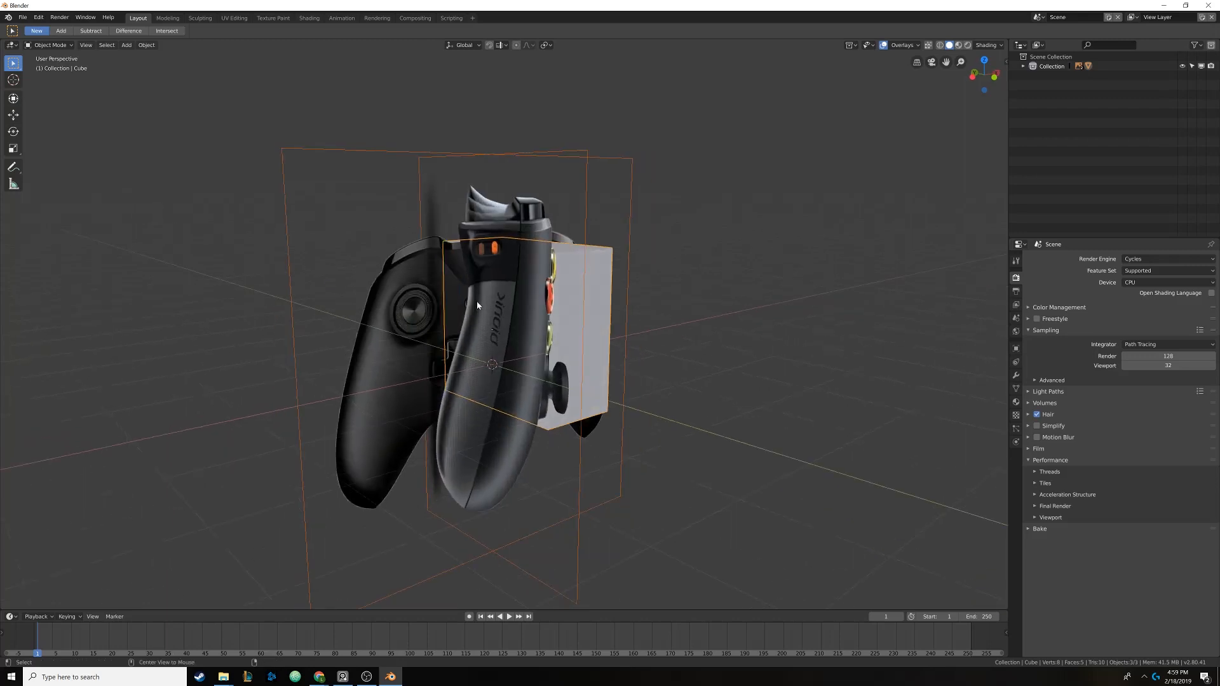
pyautogui.press('KP_1')
pyautogui.scroll(3, 488, 277)
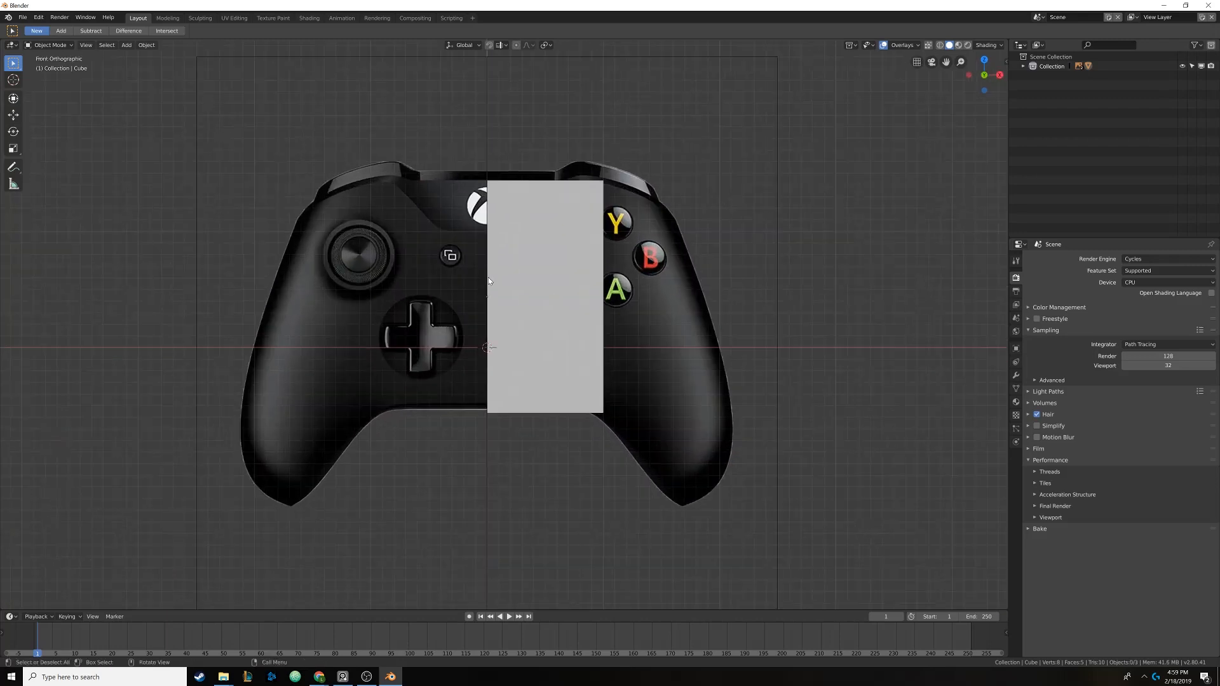
pyautogui.click(489, 273)
pyautogui.scroll(3, 507, 296)
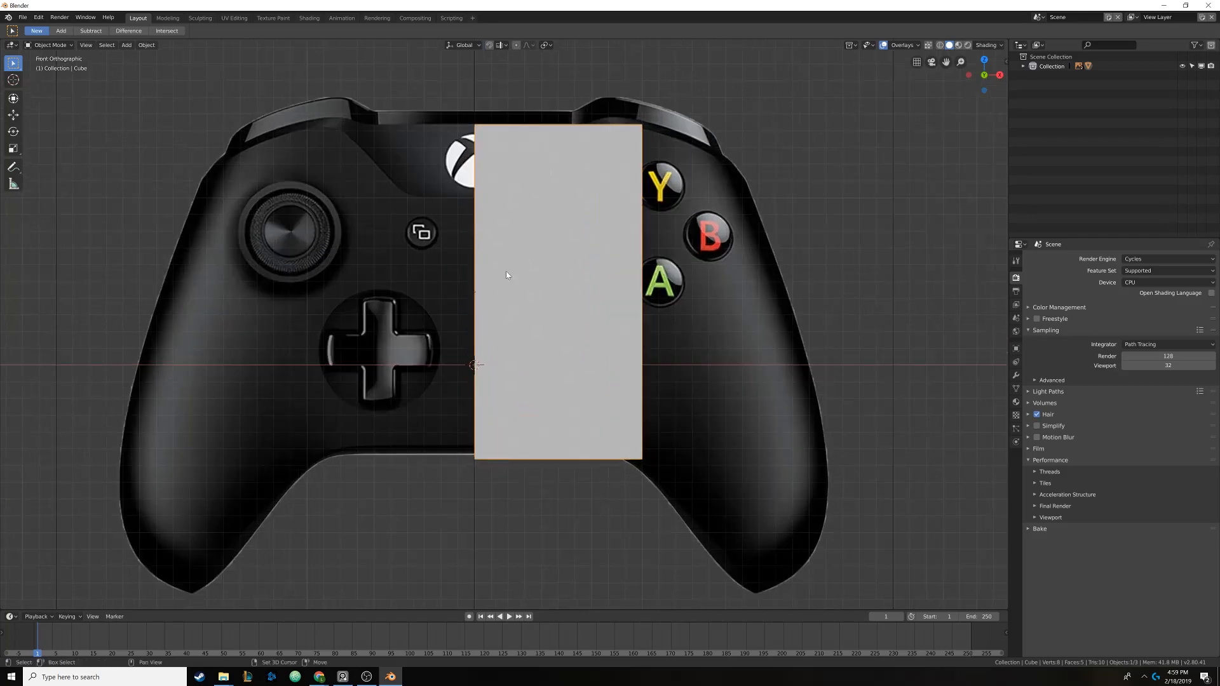
pyautogui.press('Tab')
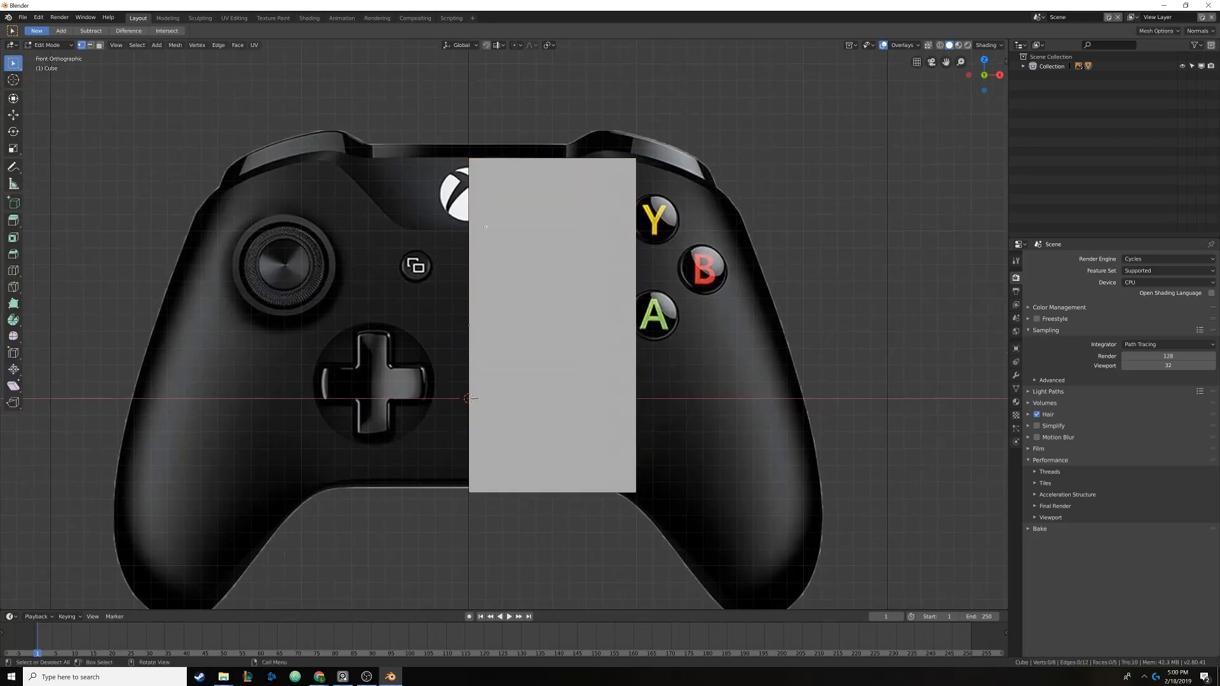
pyautogui.press('z')
pyautogui.click(441, 425)
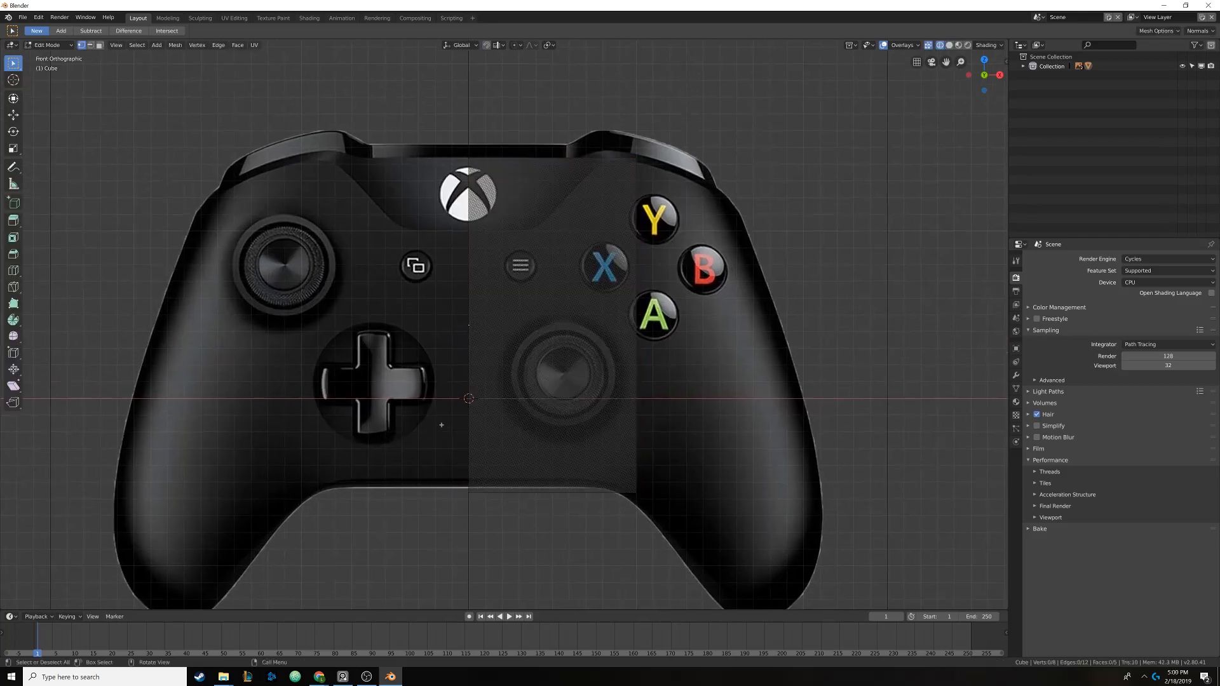
# Move the half cube's bottom vertices up along Z to the lower edge of the Xbox logo panel
pyautogui.moveTo(424, 429); pyautogui.dragTo(638, 532)
pyautogui.press('g')
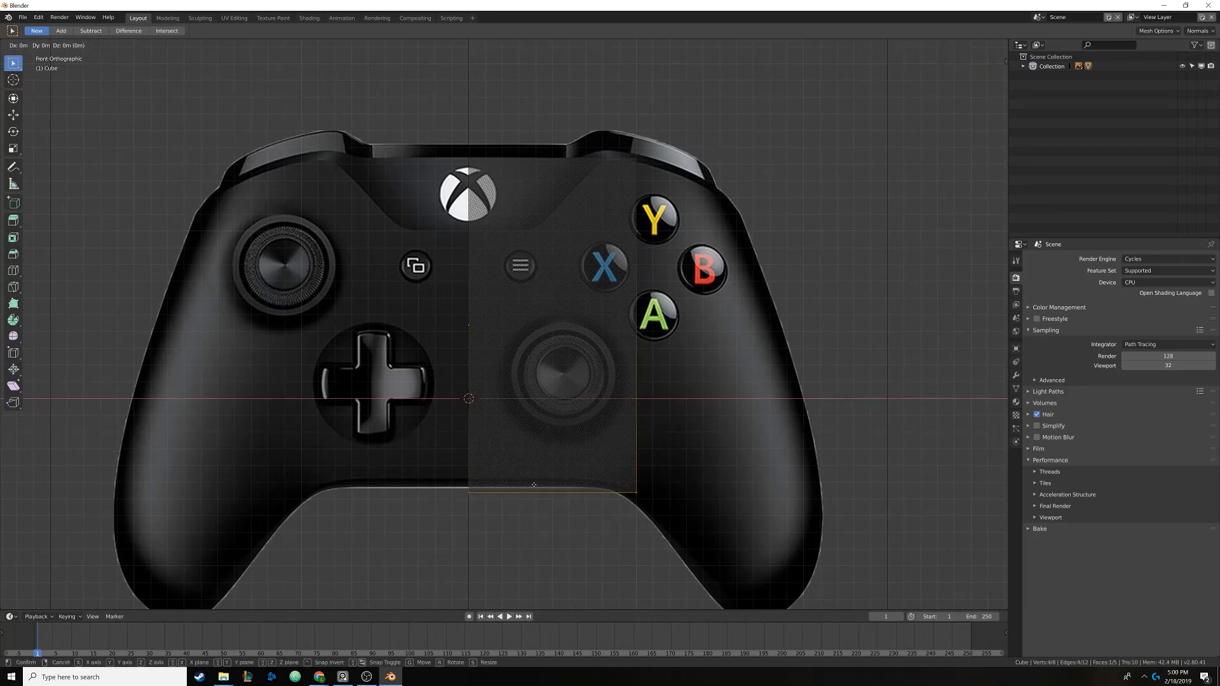
pyautogui.press('z')
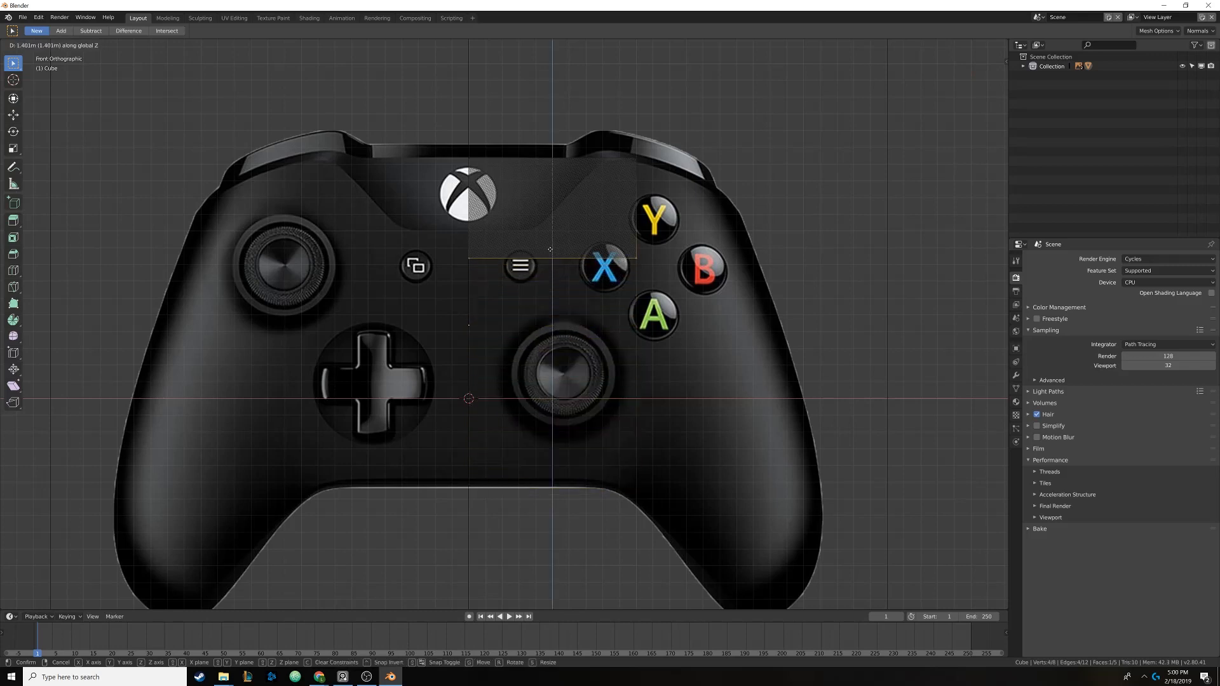
pyautogui.click(554, 227)
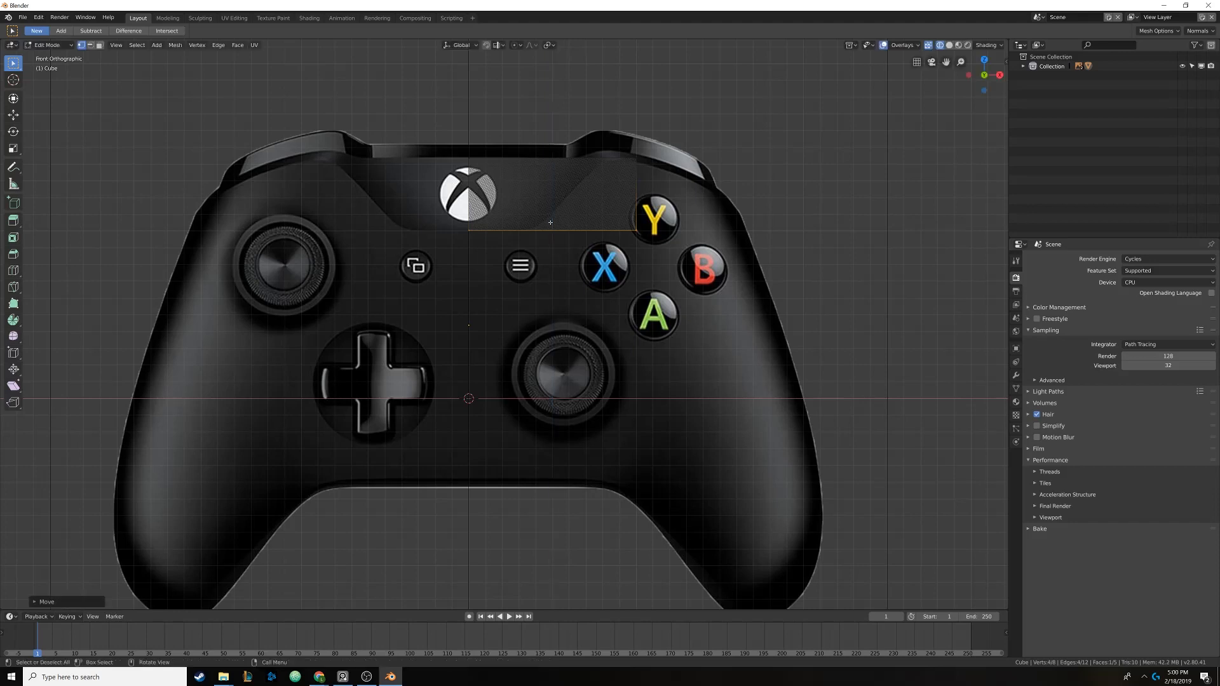
pyautogui.hotkey('alt', 'a')
# Move the block's outer vertices inward along X until they sit below the peak of the bumper
pyautogui.scroll(2, 554, 226)
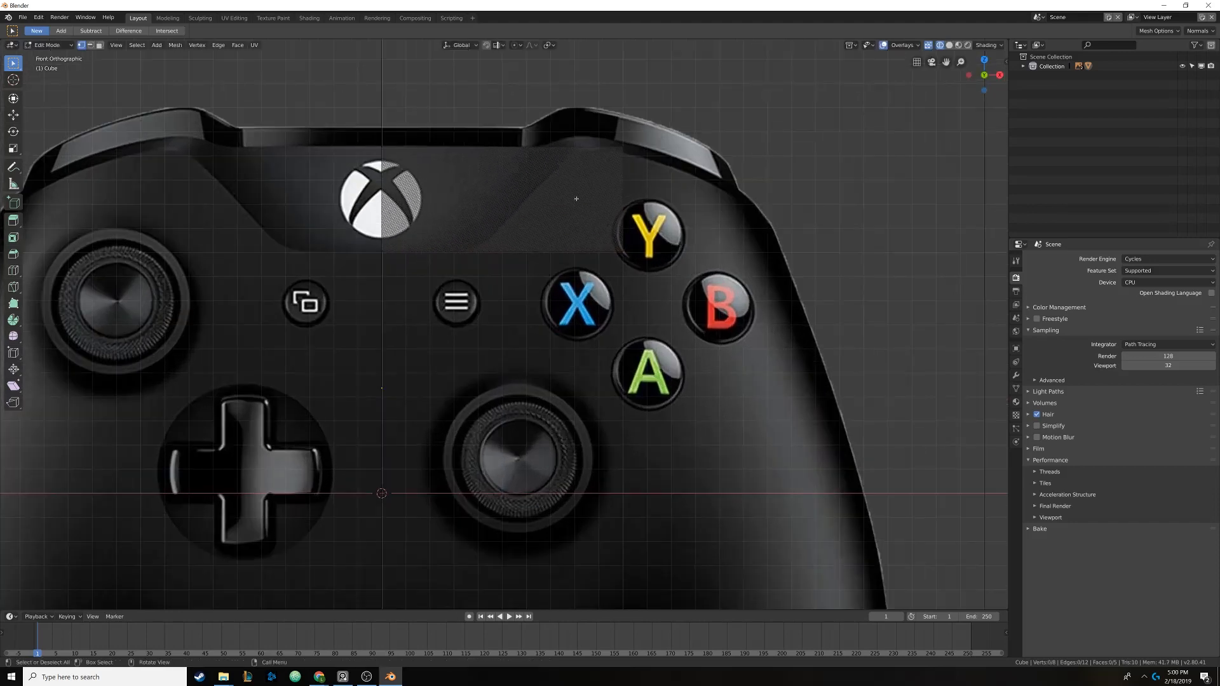
pyautogui.moveTo(601, 123); pyautogui.dragTo(658, 347)
pyautogui.click(13, 115)
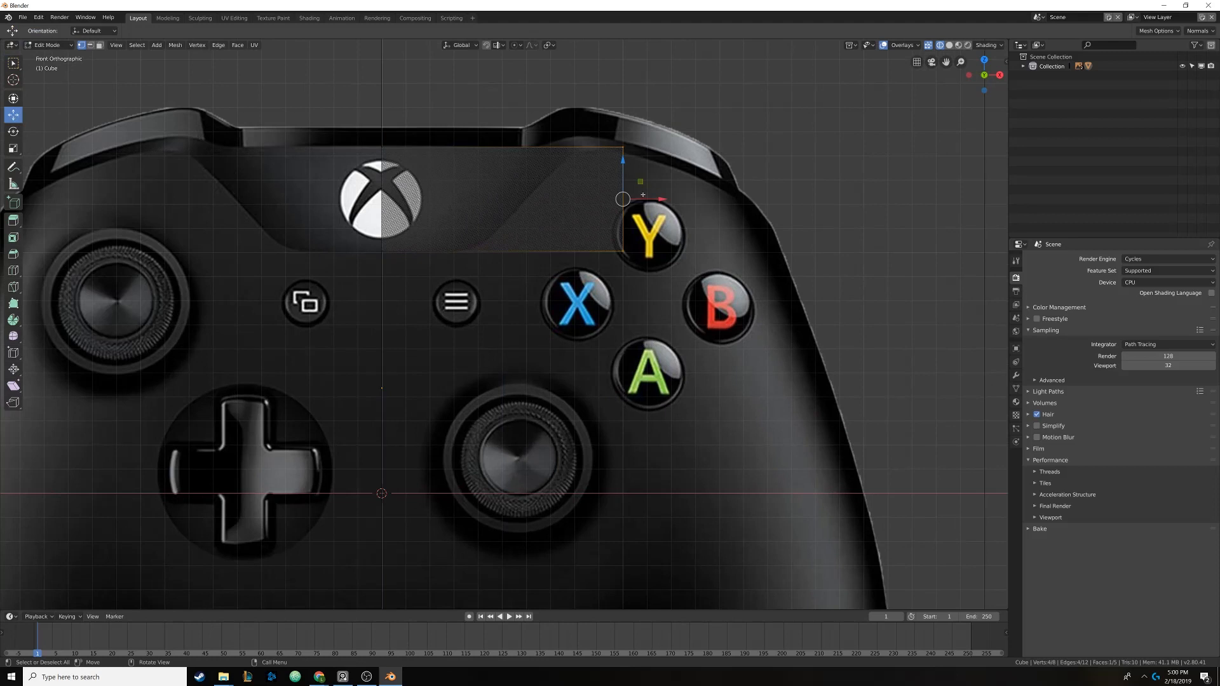
pyautogui.moveTo(660, 199); pyautogui.dragTo(614, 199)
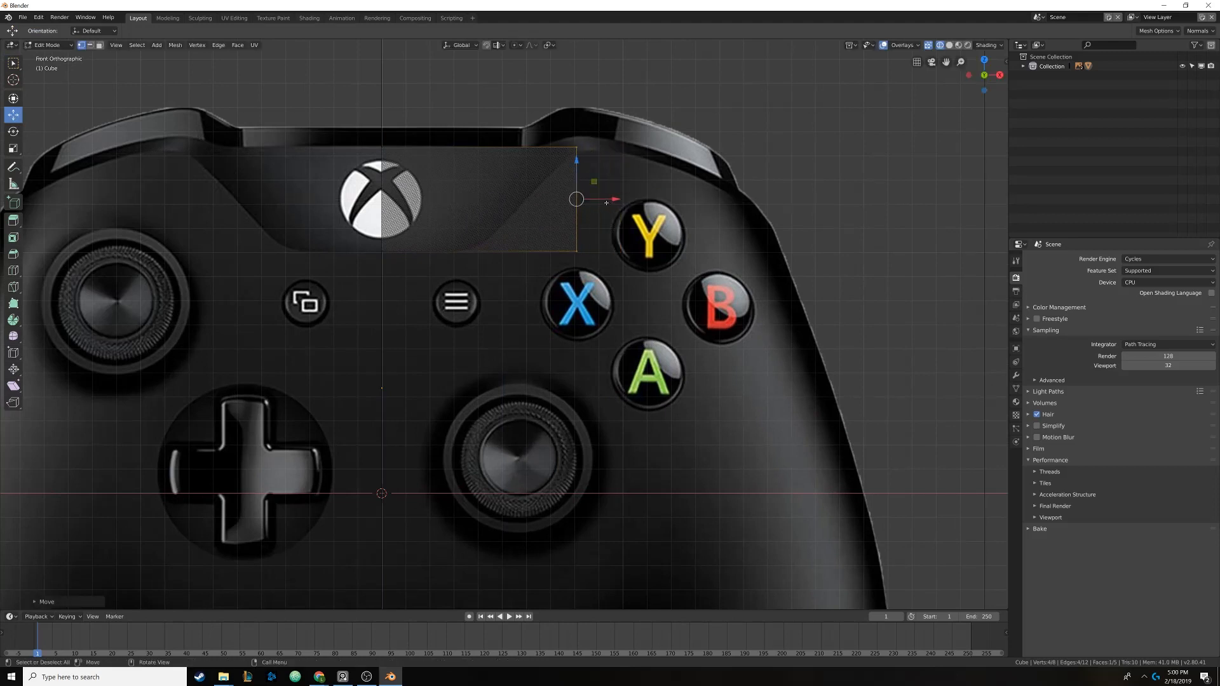
pyautogui.click(588, 178)
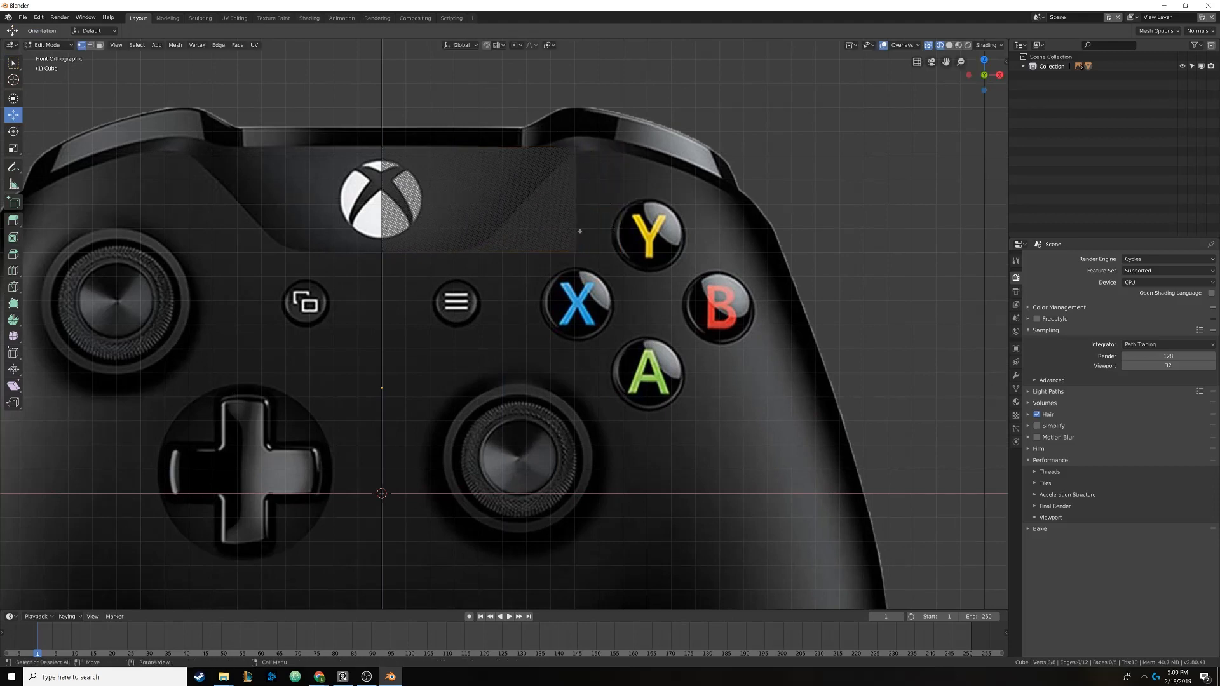
# Add a vertical loop cut through the block, aligned with the corner where the bumper begins to rise
pyautogui.moveTo(554, 129); pyautogui.dragTo(619, 171)
pyautogui.hotkey('ctrl', 'r')
pyautogui.click(483, 152)
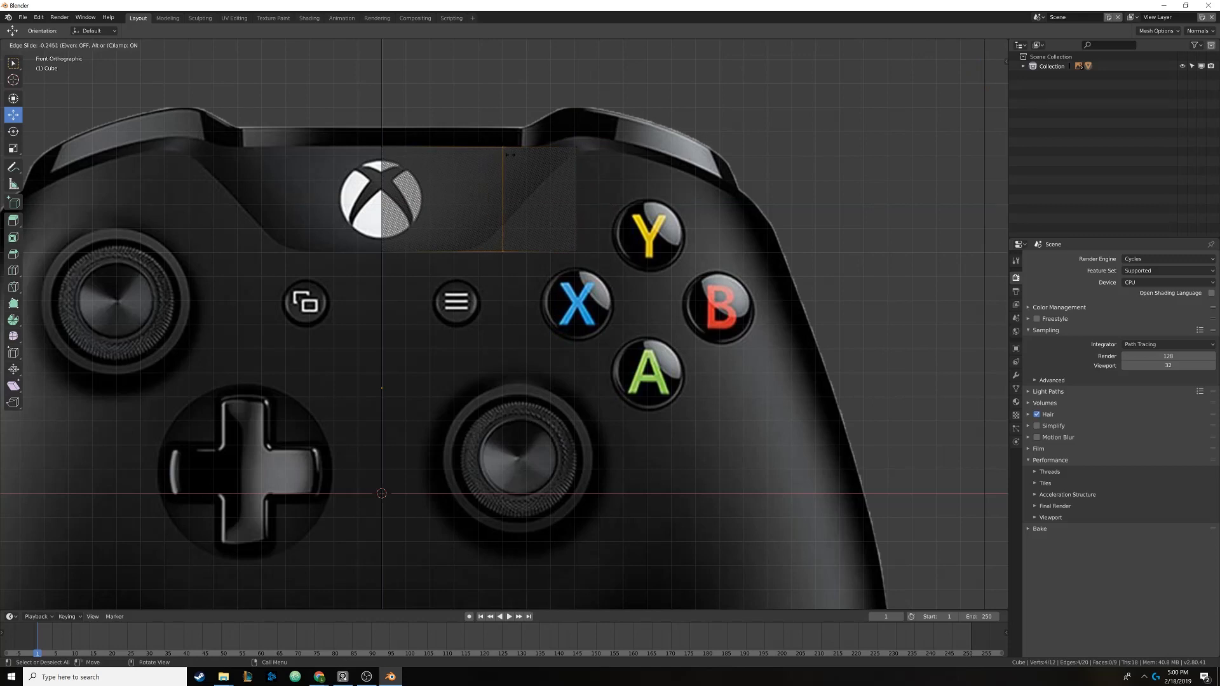
pyautogui.click(532, 157)
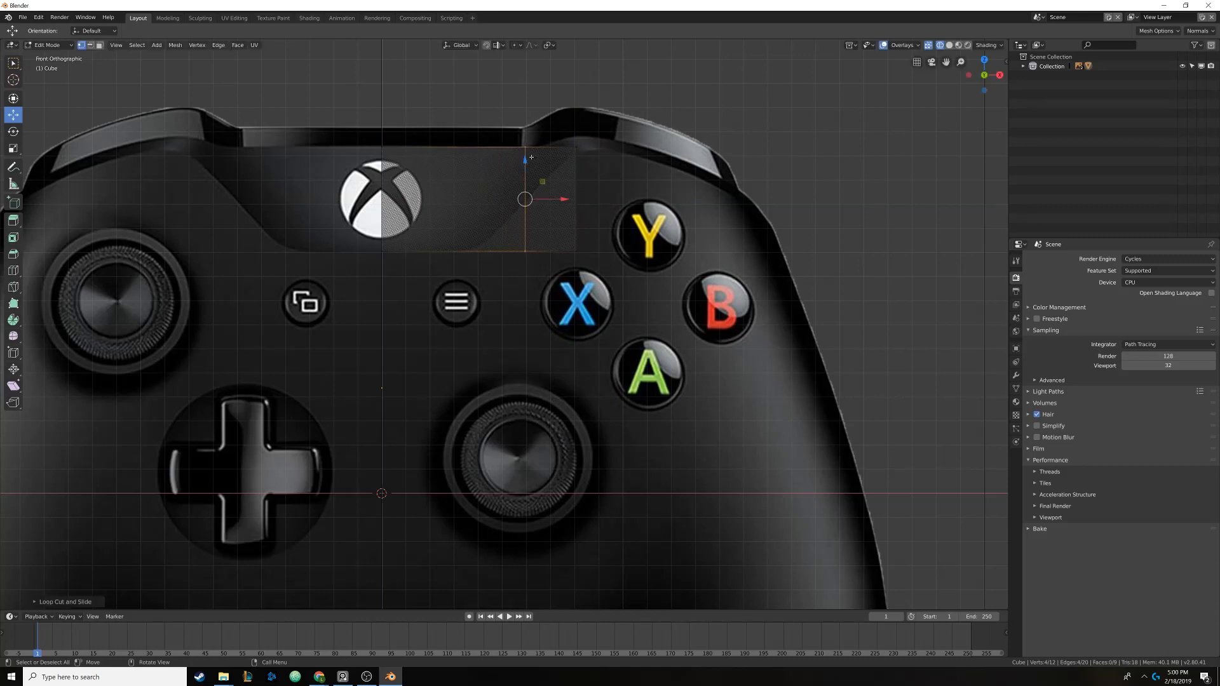
pyautogui.hotkey('alt', 'a')
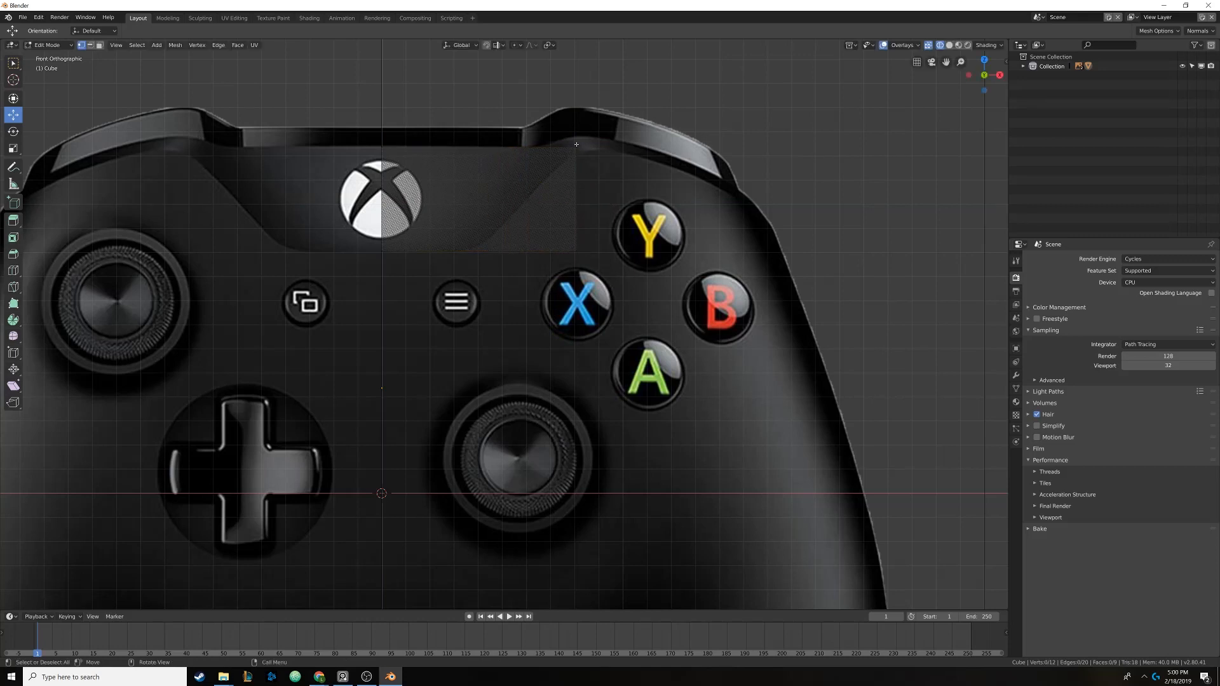
# Raise the block's top outer vertices to the upper edge of the controller body under the bumper
pyautogui.press('b')
pyautogui.moveTo(569, 131); pyautogui.dragTo(592, 158)
pyautogui.moveTo(577, 111); pyautogui.dragTo(577, 102)
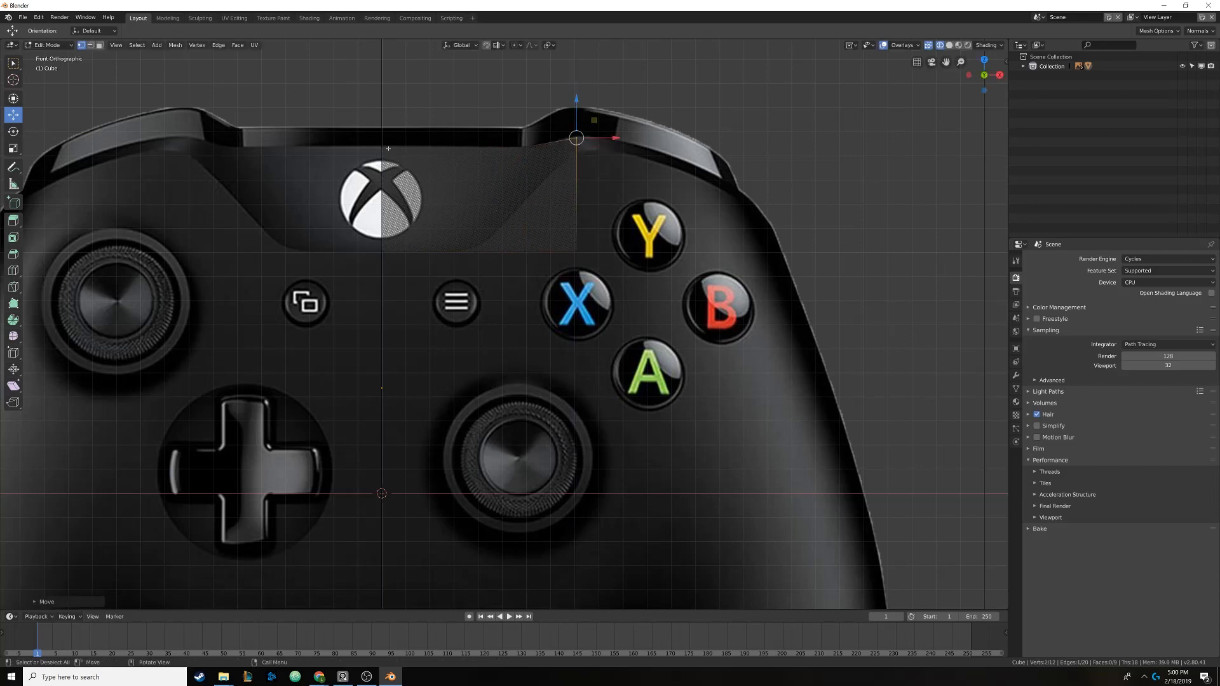
pyautogui.keyDown('shift'); pyautogui.moveTo(600, 236); pyautogui.dragTo(534, 229, button='middle'); pyautogui.keyUp('shift')
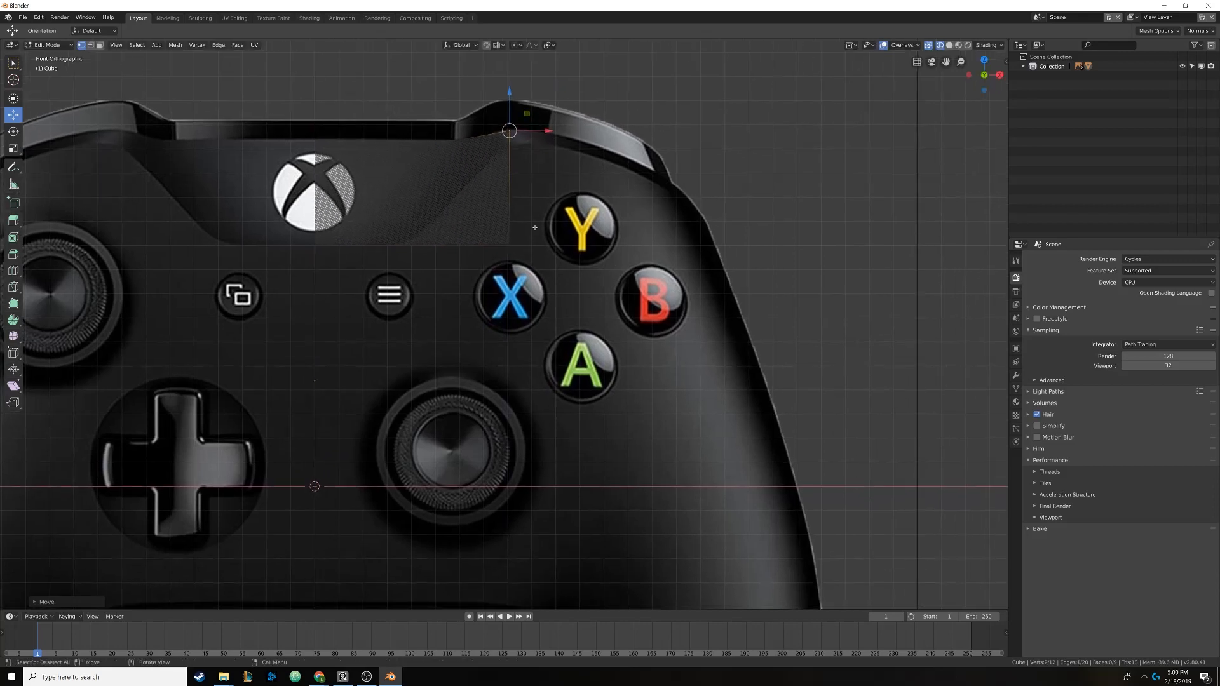
# Extrude the block's outer end face sideways past the centre of the Y button
pyautogui.hotkey('alt', 'a')
pyautogui.press('b')
pyautogui.moveTo(494, 113); pyautogui.dragTo(527, 260)
pyautogui.keyDown('shift'); pyautogui.moveTo(521, 192); pyautogui.dragTo(440, 194, button='middle'); pyautogui.keyUp('shift')
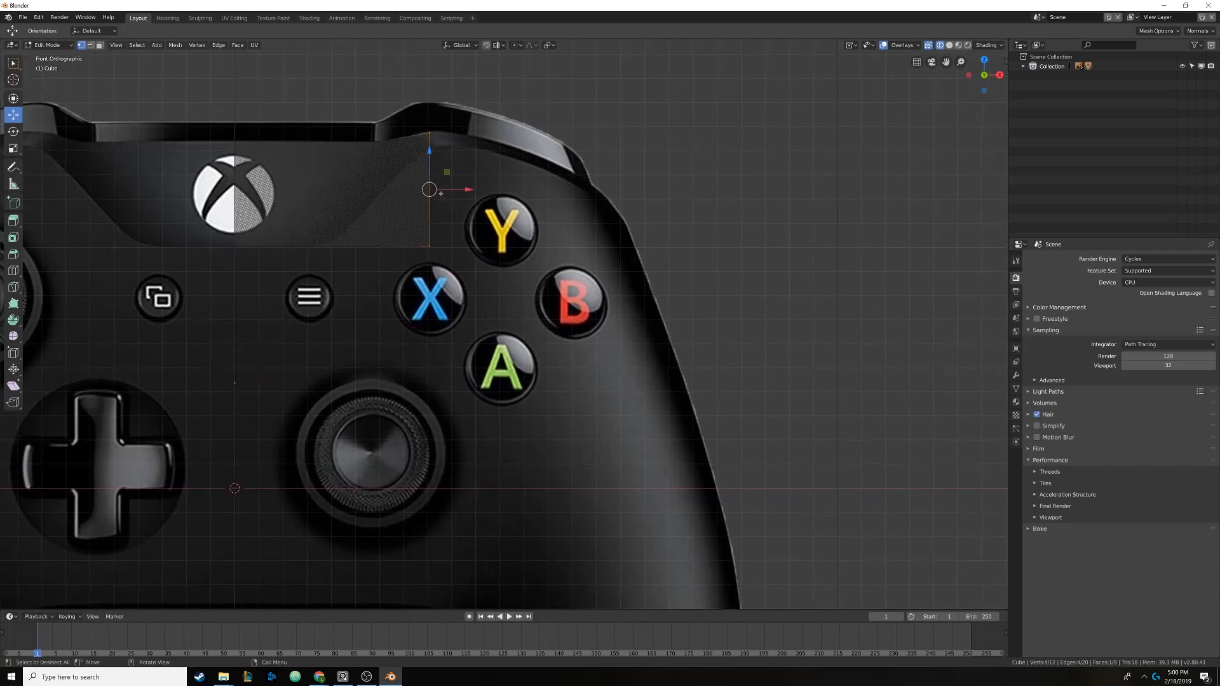
pyautogui.press('e')
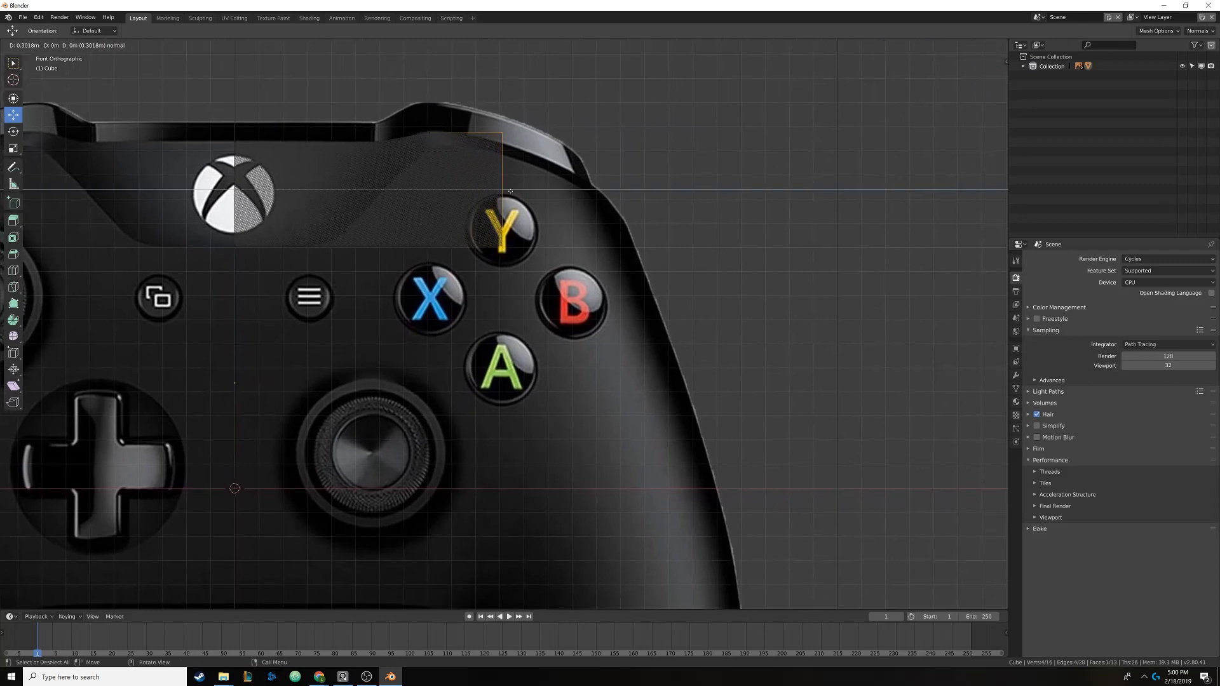
pyautogui.click(541, 195)
# Lower the new section's top outer vertices onto the body's edge beneath the bumper
pyautogui.hotkey('alt', 'a')
pyautogui.moveTo(544, 142); pyautogui.dragTo(535, 115)
pyautogui.press('g')
pyautogui.hotkey('alt', 'a')
# Extrude the outer end face again, outward to where the bumper meets the side of the controller
pyautogui.keyDown('shift'); pyautogui.moveTo(533, 180); pyautogui.dragTo(496, 174, button='middle'); pyautogui.keyUp('shift')
pyautogui.press('b')
pyautogui.moveTo(465, 118); pyautogui.dragTo(526, 209)
pyautogui.keyDown('shift'); pyautogui.moveTo(526, 209); pyautogui.dragTo(516, 212, button='middle'); pyautogui.keyUp('shift')
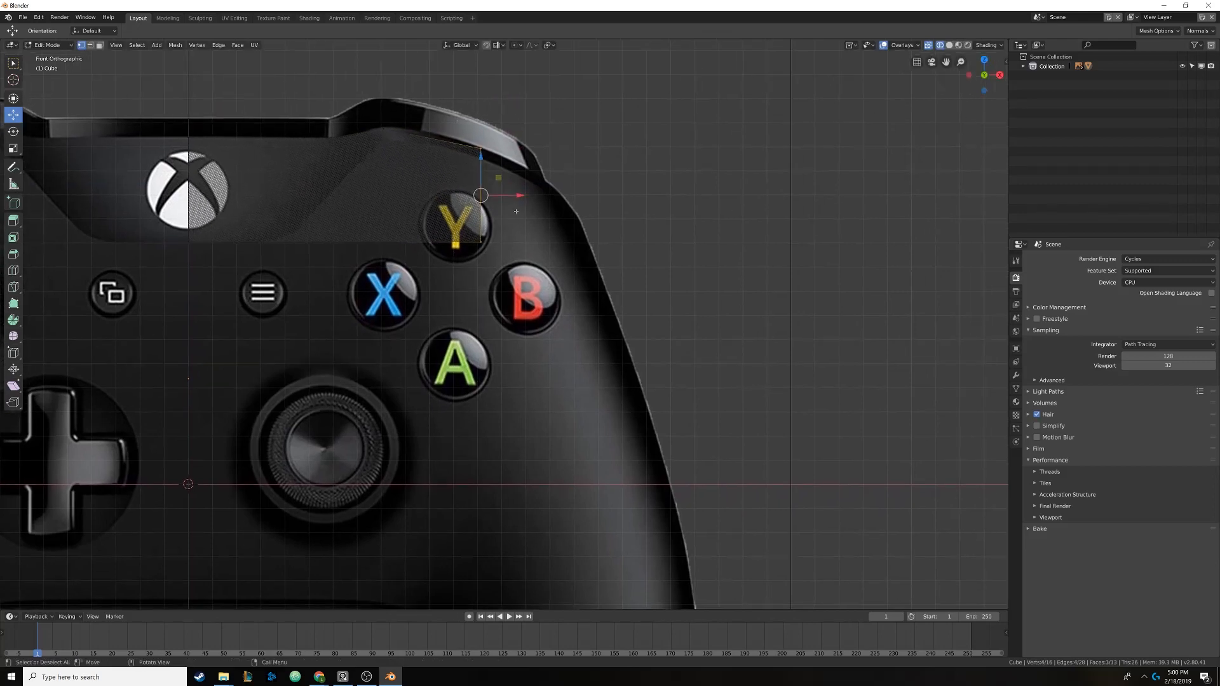
pyautogui.press('e')
pyautogui.click(511, 197)
pyautogui.moveTo(518, 195); pyautogui.dragTo(585, 194)
pyautogui.hotkey('alt', 'a')
pyautogui.keyDown('shift'); pyautogui.moveTo(560, 216); pyautogui.dragTo(531, 202, button='middle'); pyautogui.keyUp('shift')
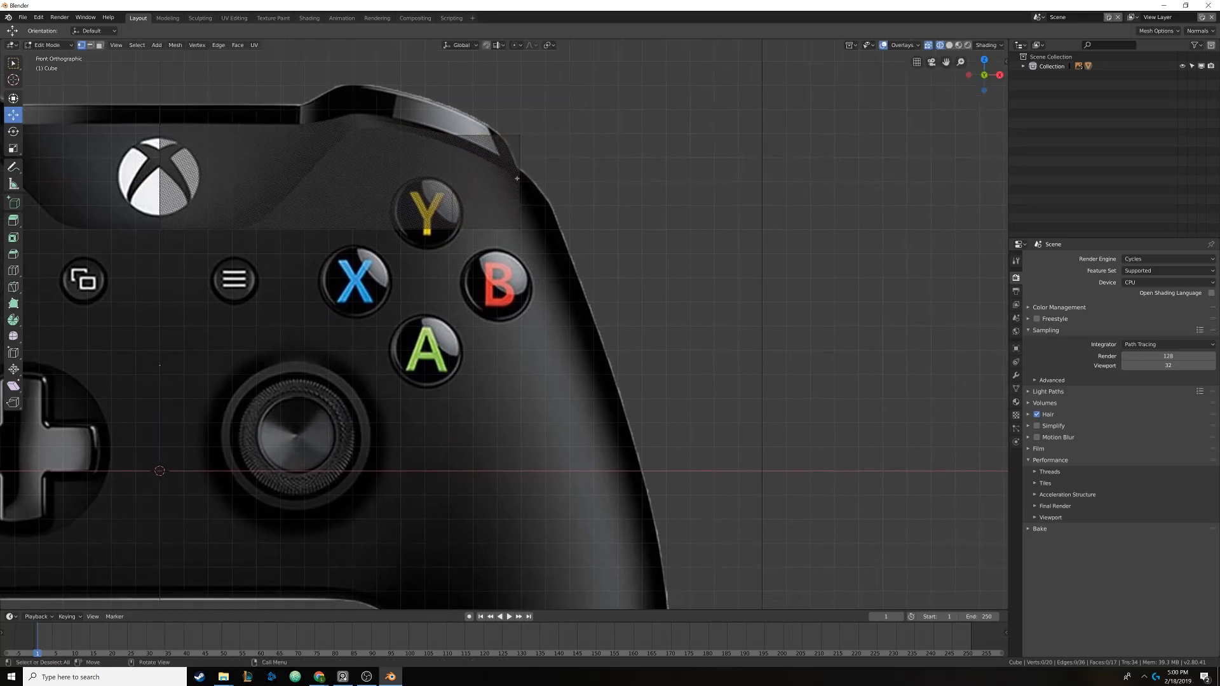
pyautogui.moveTo(505, 120); pyautogui.dragTo(534, 254)
pyautogui.press('e')
pyautogui.rightClick(565, 177)
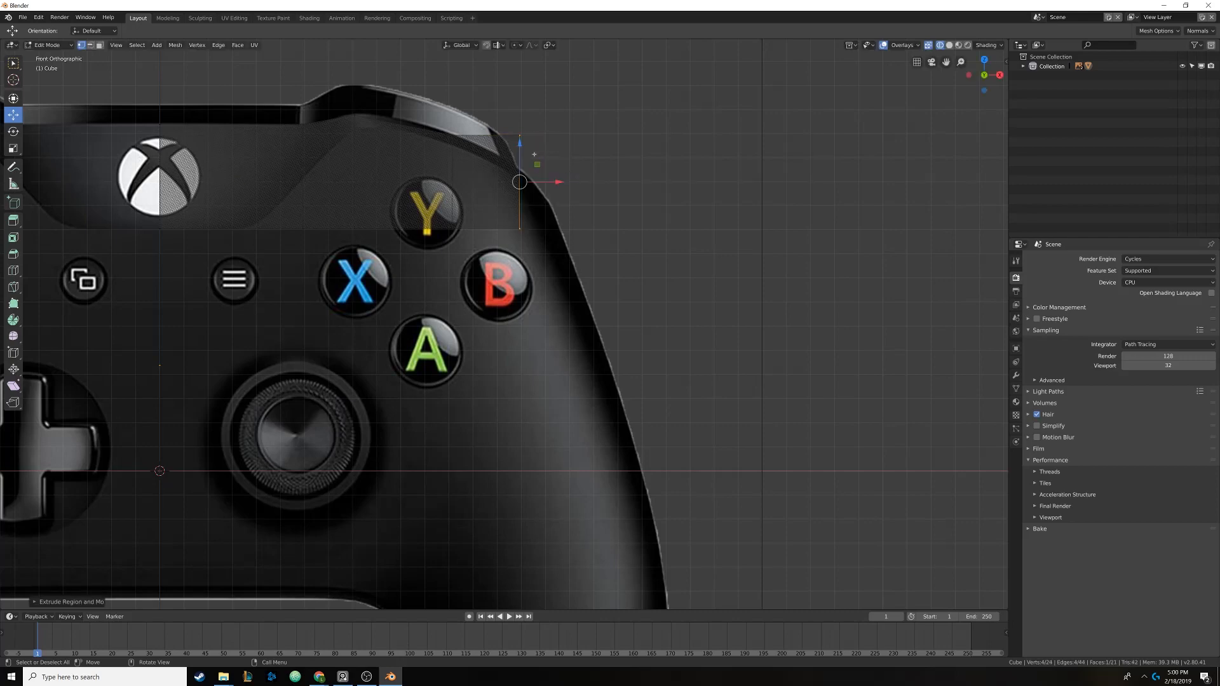
pyautogui.keyDown('shift'); pyautogui.scroll(1, 535, 155); pyautogui.keyUp('shift')
pyautogui.scroll(2, 518, 148)
pyautogui.scroll(-2, 526, 145)
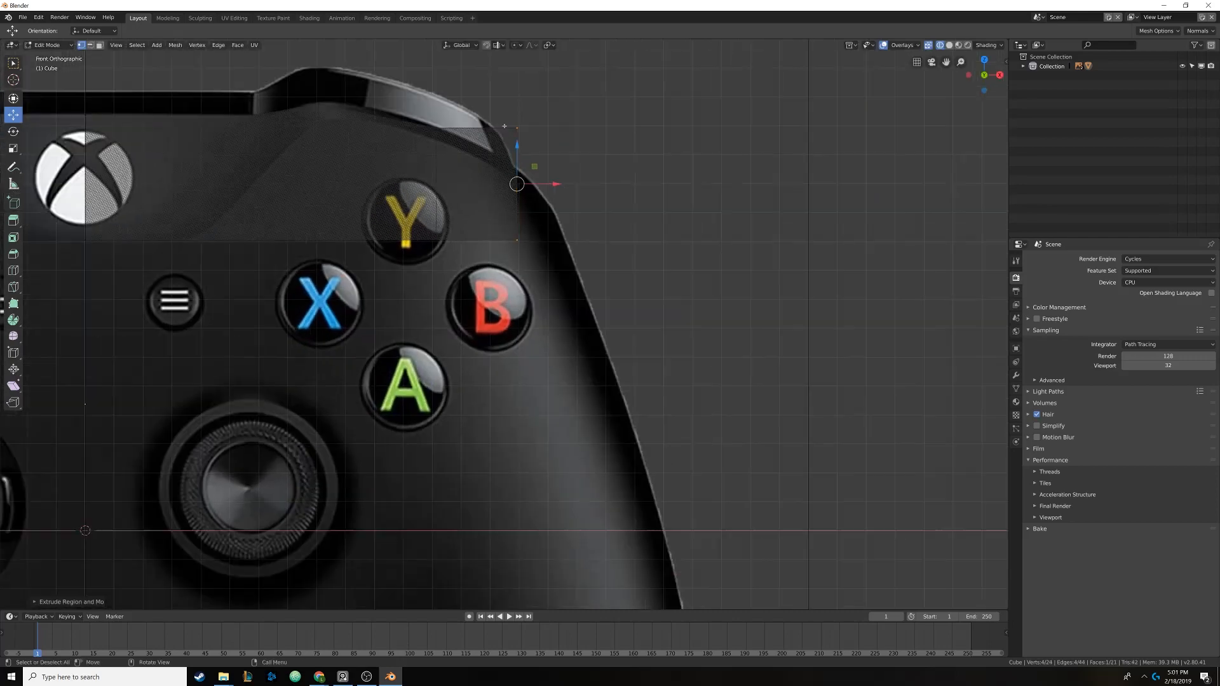
pyautogui.moveTo(554, 207); pyautogui.dragTo(599, 208)
pyautogui.hotkey('ctrl', 'z')
# Move the top vertices of the outer end face down onto the controller outline at the bumper's outer end
pyautogui.keyDown('shift'); pyautogui.scroll(-1, 513, 209); pyautogui.keyUp('shift')
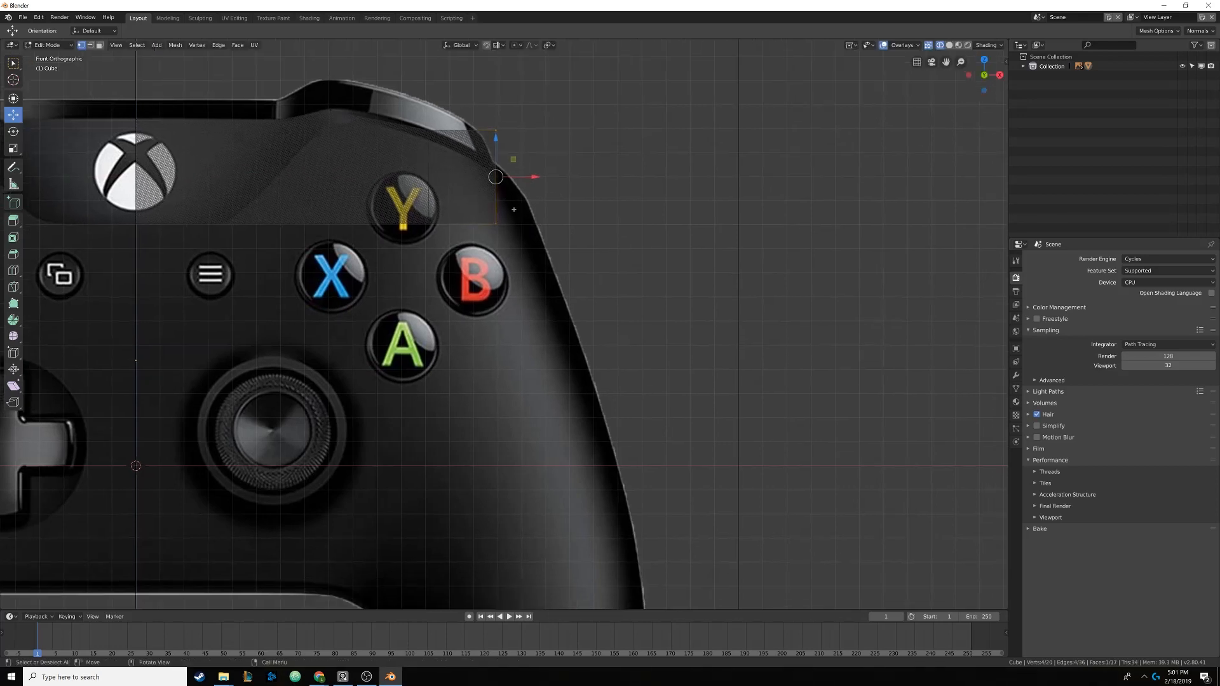
pyautogui.moveTo(490, 120); pyautogui.dragTo(513, 145)
pyautogui.press('g')
pyautogui.click(504, 129)
pyautogui.keyDown('shift'); pyautogui.scroll(-1, 508, 165); pyautogui.keyUp('shift')
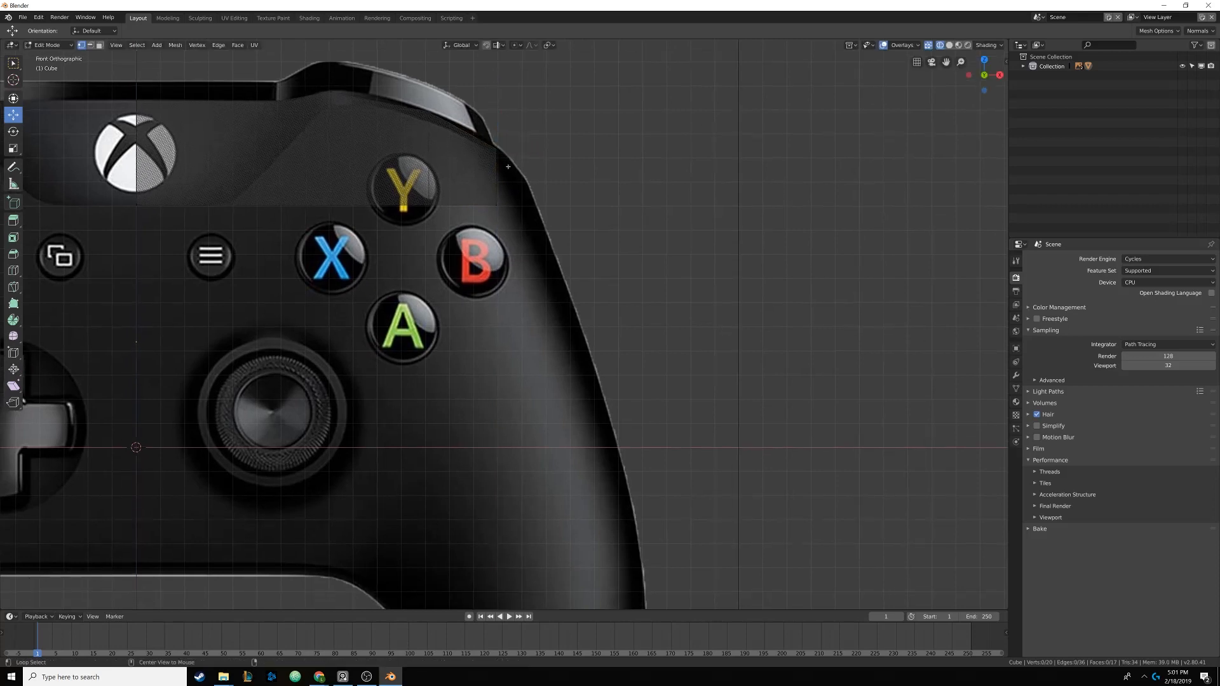
# Extrude the outer end face a short distance further toward the bend of the grip's outer edge
pyautogui.keyDown('shift'); pyautogui.click(519, 198); pyautogui.keyUp('shift')
pyautogui.press('e')
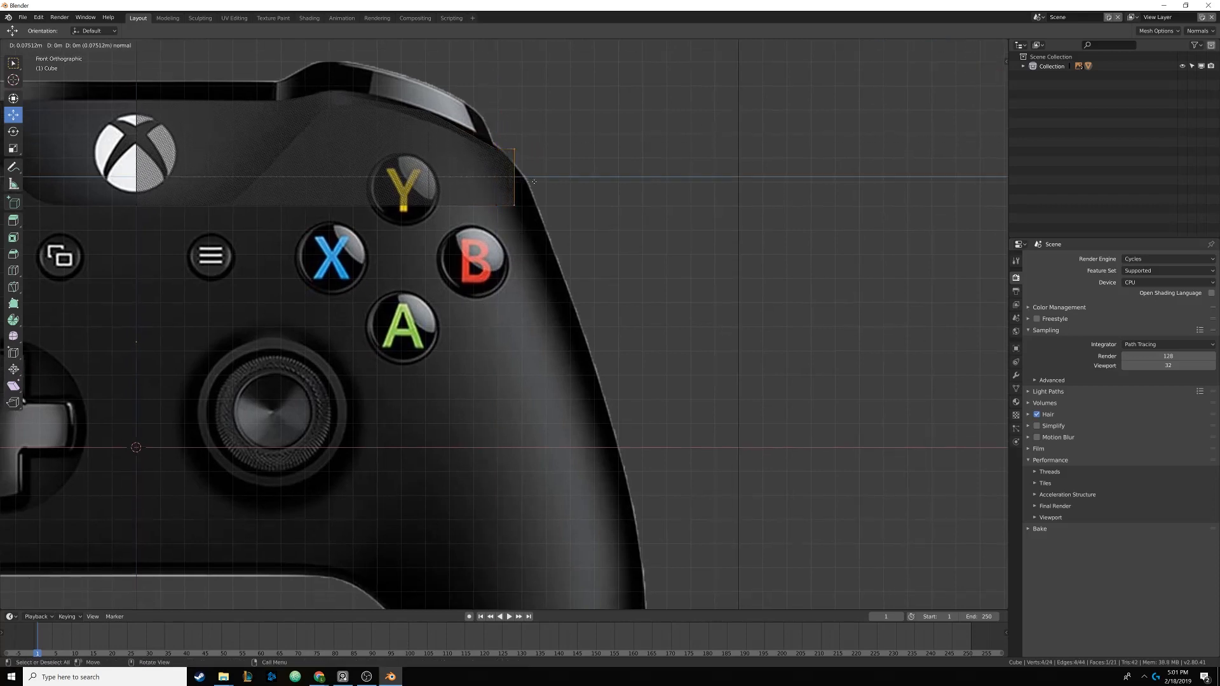
pyautogui.click(544, 182)
pyautogui.hotkey('alt', 'a')
# Move the outermost section's top vertices down to follow the curve of the grip's outer edge
pyautogui.press('b')
pyautogui.moveTo(516, 138); pyautogui.dragTo(539, 165)
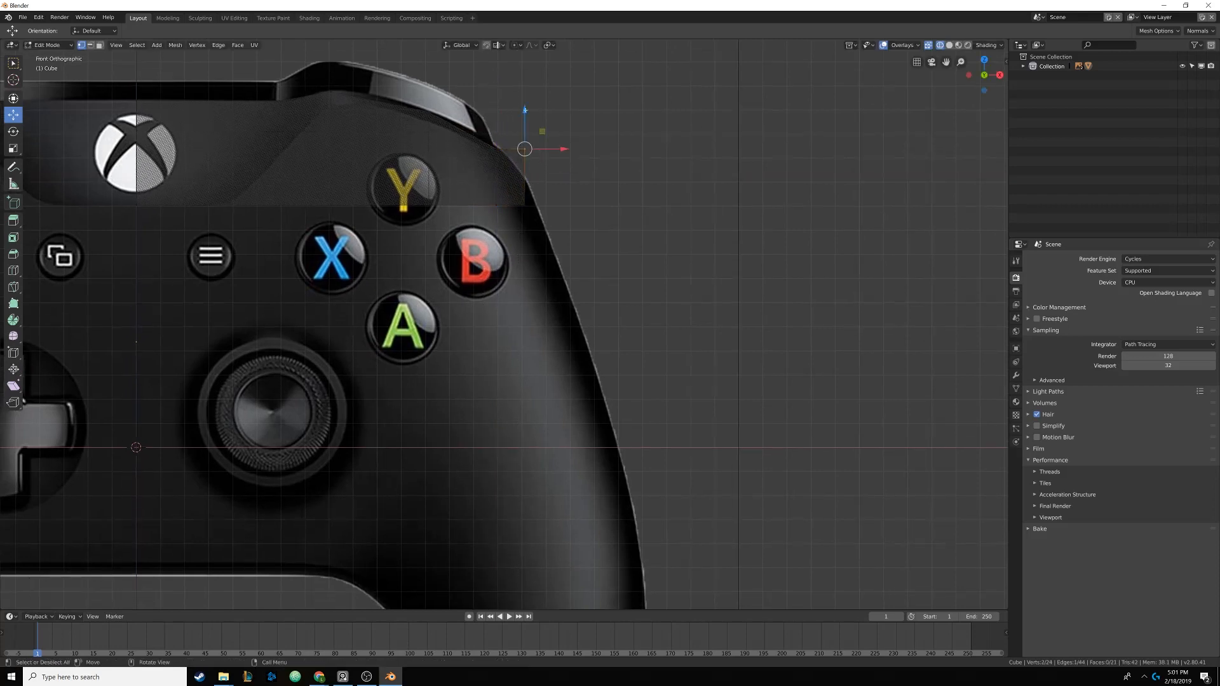
pyautogui.press('g')
pyautogui.click(532, 138)
pyautogui.hotkey('alt', 'a')
# Move the outermost section's bottom vertices outward onto the grip's edge
pyautogui.press('b')
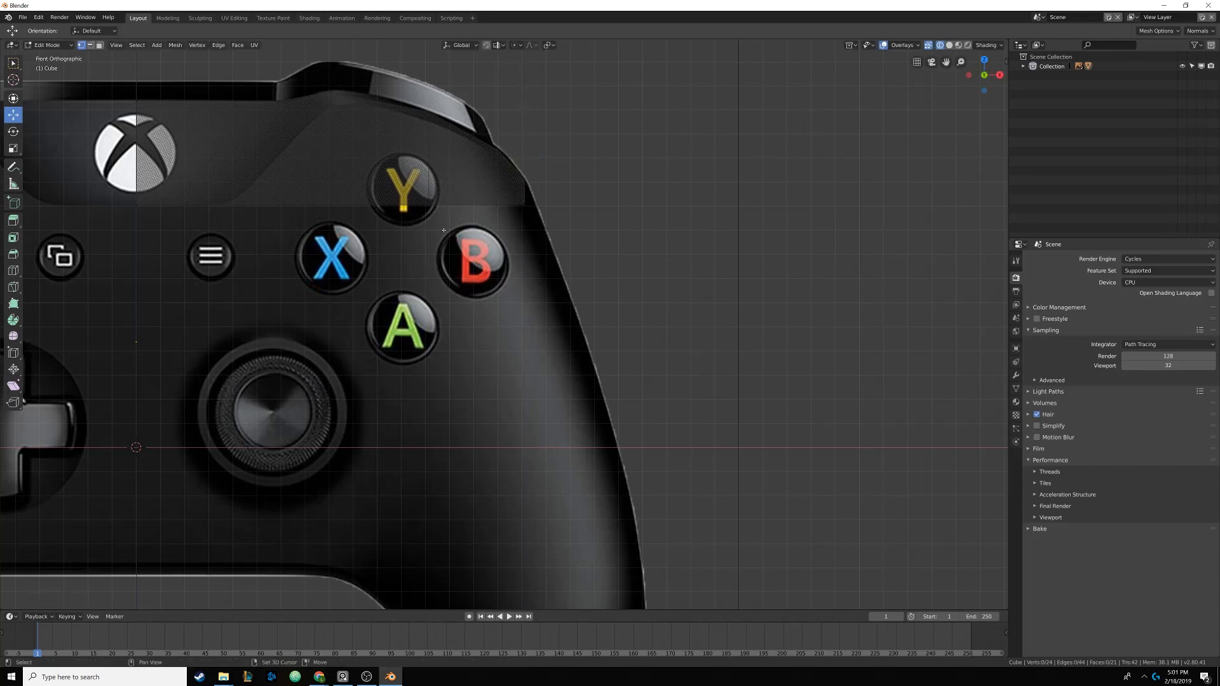
pyautogui.keyDown('ctrl'); pyautogui.hscroll(-2, 547, 165); pyautogui.keyUp('ctrl')
pyautogui.moveTo(565, 189); pyautogui.dragTo(622, 200)
pyautogui.keyDown('shift'); pyautogui.moveTo(576, 182); pyautogui.dragTo(608, 190, button='middle'); pyautogui.keyUp('shift')
pyautogui.hotkey('alt', 'a')
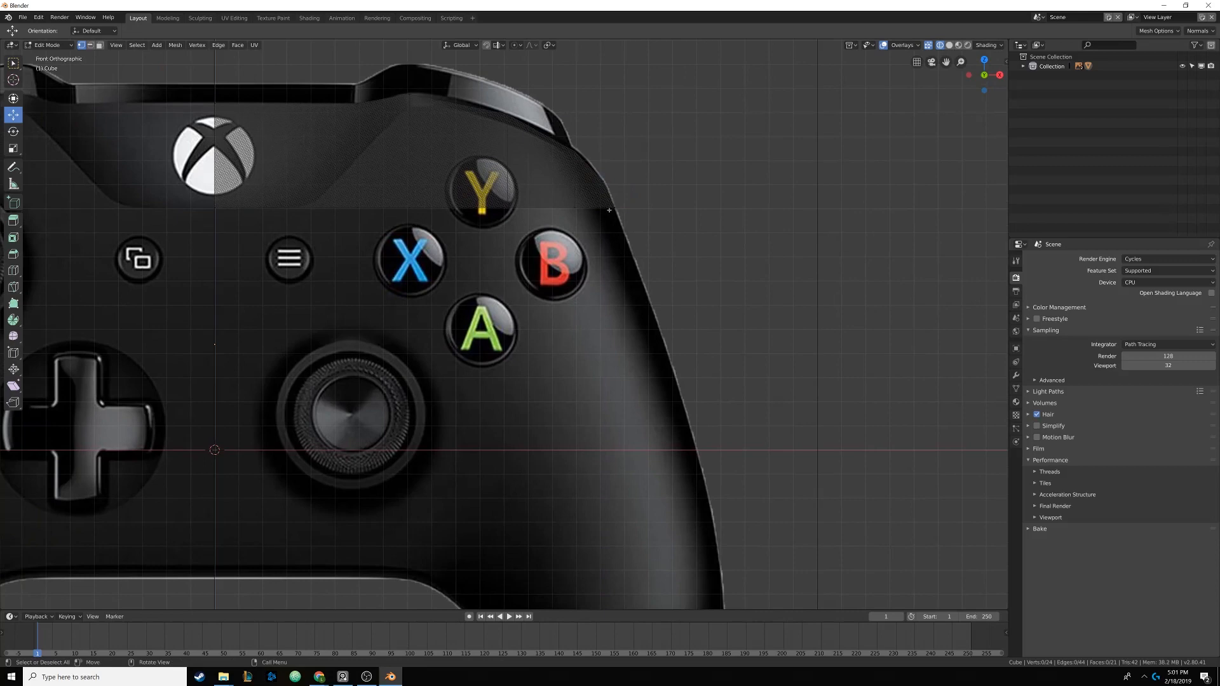
# Box-select the mesh's outer sections near the Y button up close and check their fit against the controller outline
pyautogui.scroll(4, 609, 210)
pyautogui.press('b')
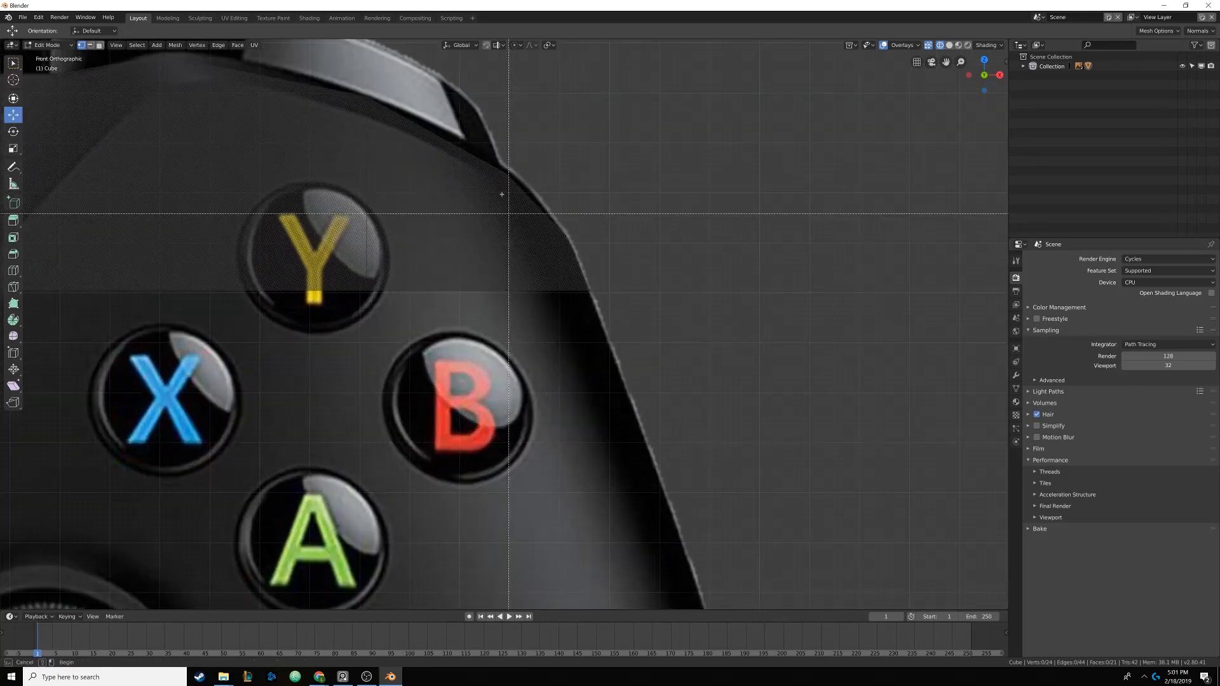
pyautogui.moveTo(508, 213); pyautogui.dragTo(596, 344)
pyautogui.hotkey('alt', 'a')
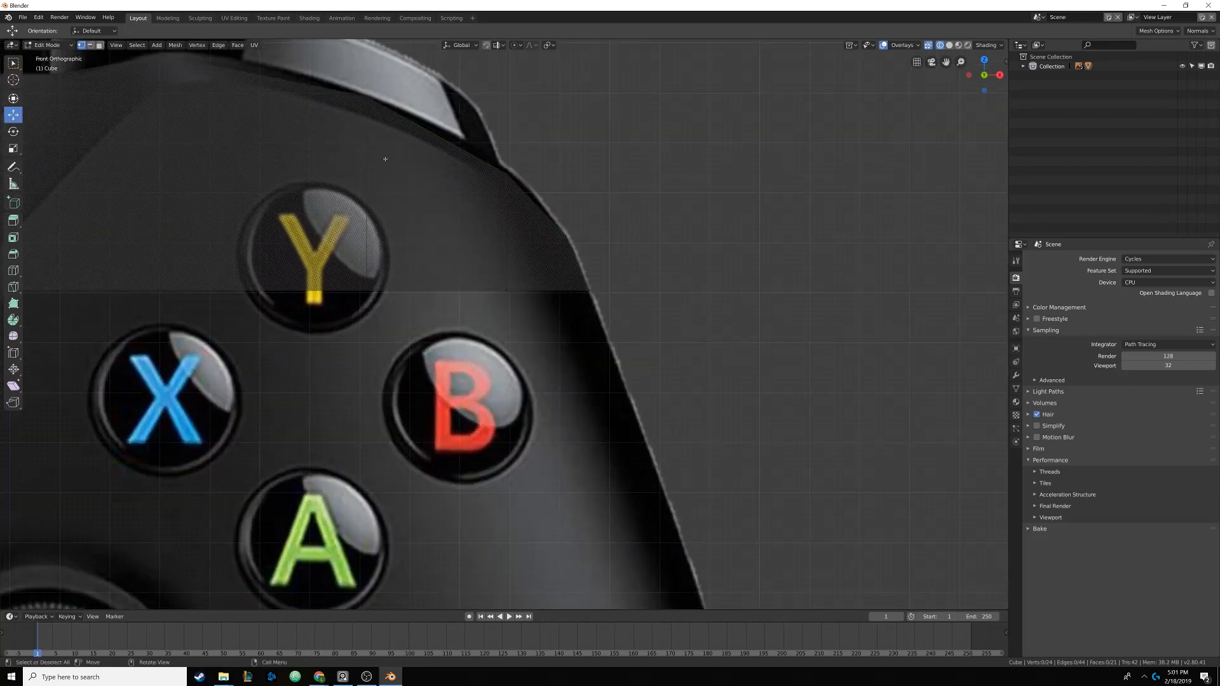
pyautogui.moveTo(353, 82); pyautogui.dragTo(505, 313)
pyautogui.hotkey('alt', 'a')
pyautogui.press('b')
pyautogui.moveTo(490, 142); pyautogui.dragTo(610, 352)
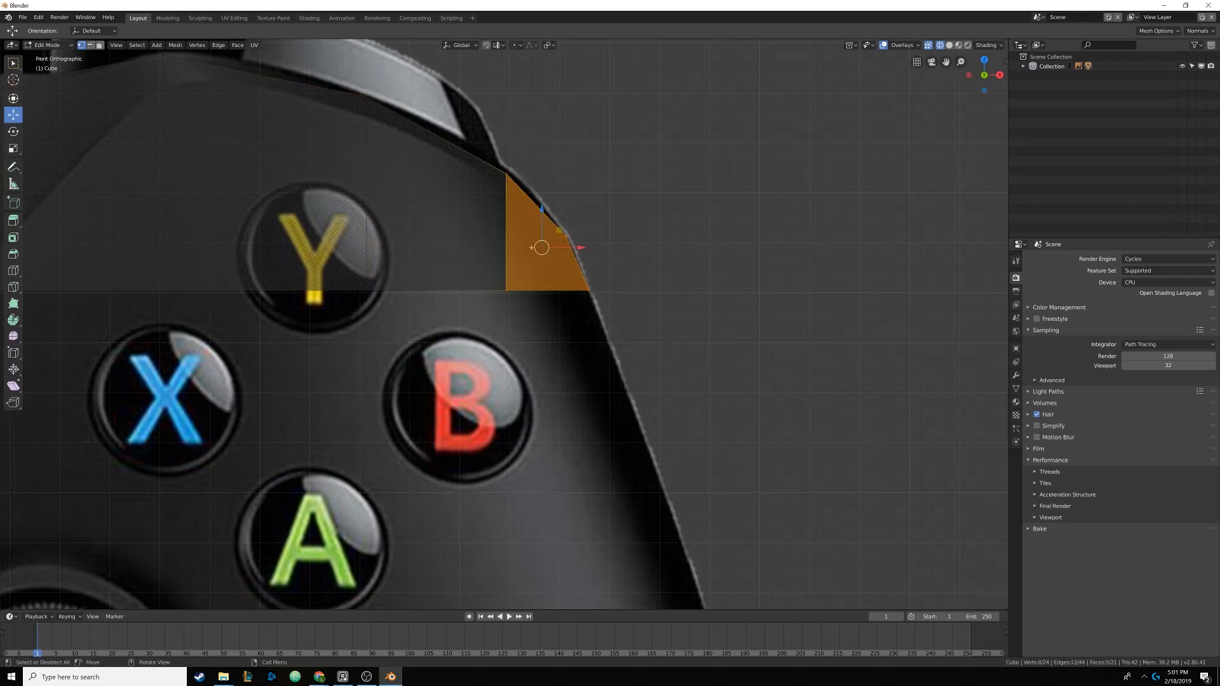
pyautogui.click(564, 235)
pyautogui.hotkey('alt', 'a')
# Nudge the outermost top vertices to fit the bend in the controller outline precisely
pyautogui.press('b')
pyautogui.moveTo(552, 224); pyautogui.dragTo(572, 245)
pyautogui.press('g')
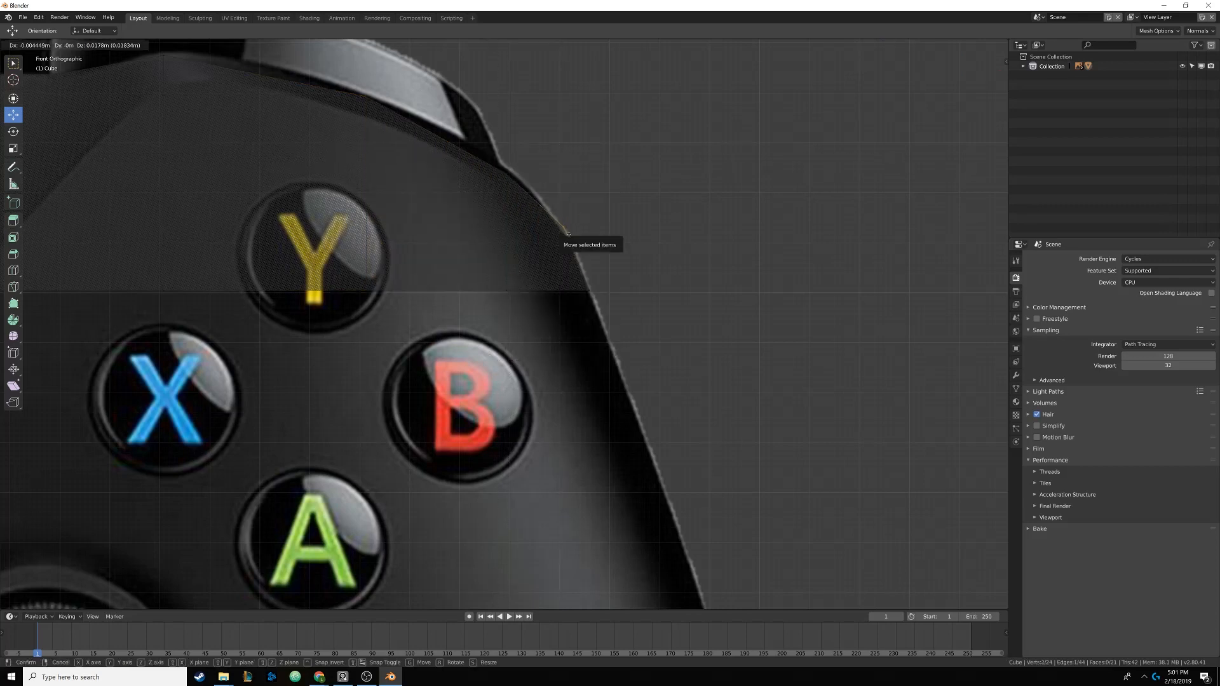
pyautogui.click(566, 235)
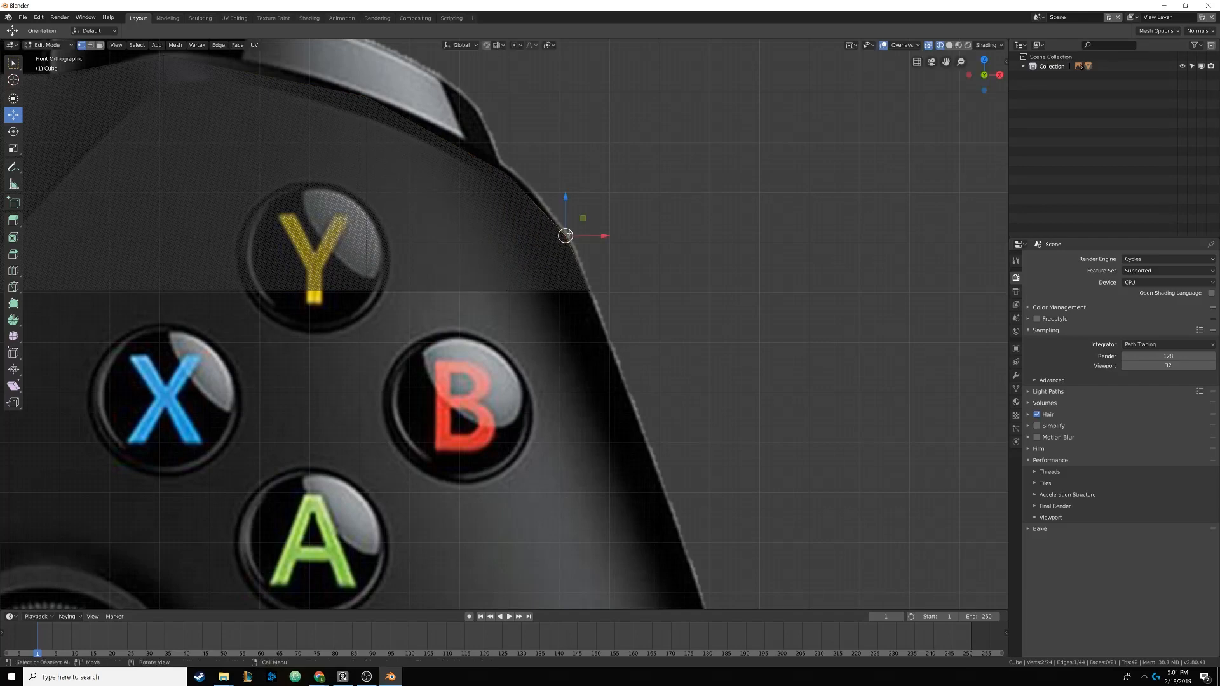
# Select the entire mesh and examine how the strip follows the upper outline of the controller's right half
pyautogui.scroll(1, 589, 303)
pyautogui.keyDown('shift'); pyautogui.moveTo(556, 281); pyautogui.dragTo(648, 283, button='middle'); pyautogui.keyUp('shift')
pyautogui.scroll(-4, 589, 302)
pyautogui.hotkey('alt', 'a')
pyautogui.scroll(-3, 512, 282)
pyautogui.keyDown('shift'); pyautogui.moveTo(473, 291); pyautogui.dragTo(510, 236, button='middle'); pyautogui.keyUp('shift')
pyautogui.scroll(1, 501, 251)
pyautogui.press('a')
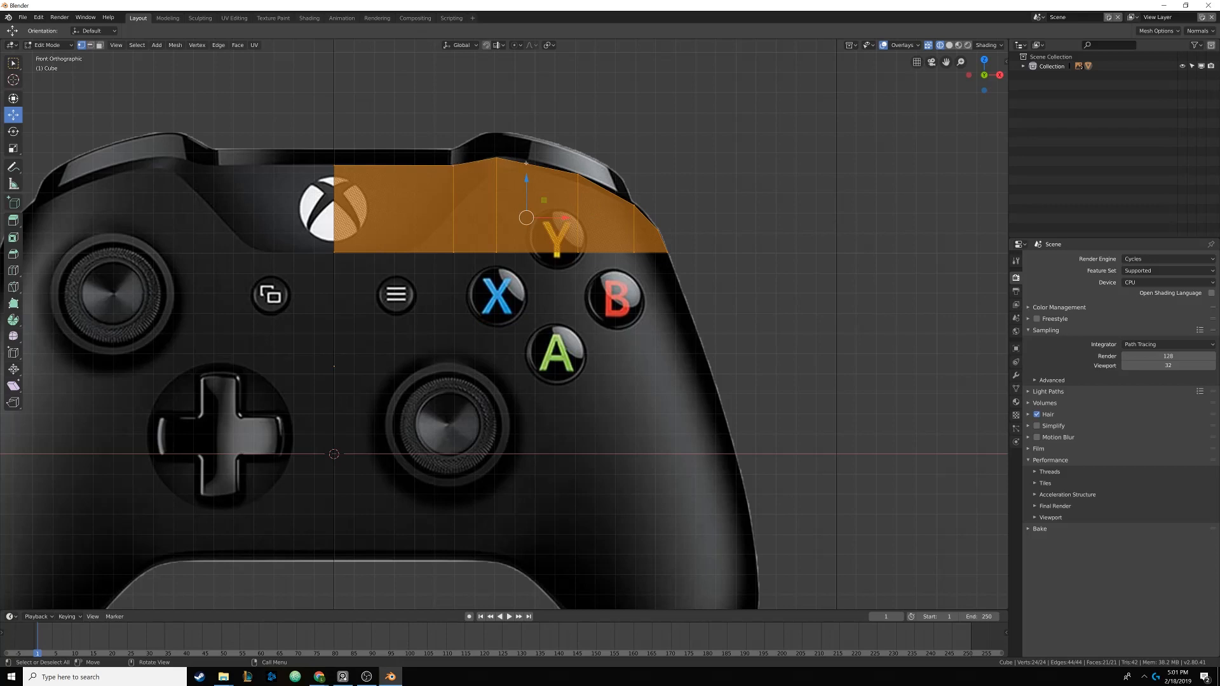
# Nudge the top-edge vertices at the shoulder's peak above the X and Y buttons to fit the controller outline
pyautogui.hotkey('alt', 'a')
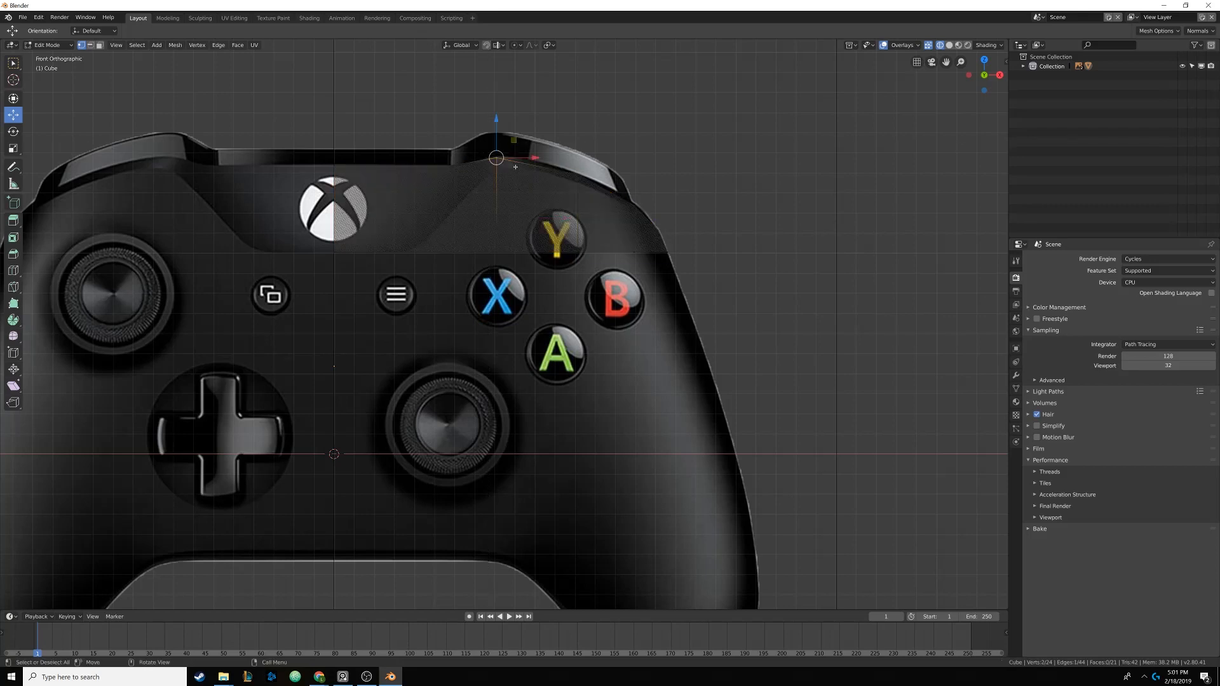
pyautogui.press('b')
pyautogui.moveTo(486, 141); pyautogui.dragTo(540, 204)
pyautogui.click(507, 164)
pyautogui.moveTo(499, 124); pyautogui.dragTo(500, 123)
pyautogui.hotkey('alt', 'a')
# Extrude the strip's whole bottom edge straight down to the horizontal center axis, across the right thumbstick
pyautogui.keyDown('shift'); pyautogui.moveTo(454, 227); pyautogui.dragTo(459, 206, button='middle'); pyautogui.keyUp('shift')
pyautogui.press('b')
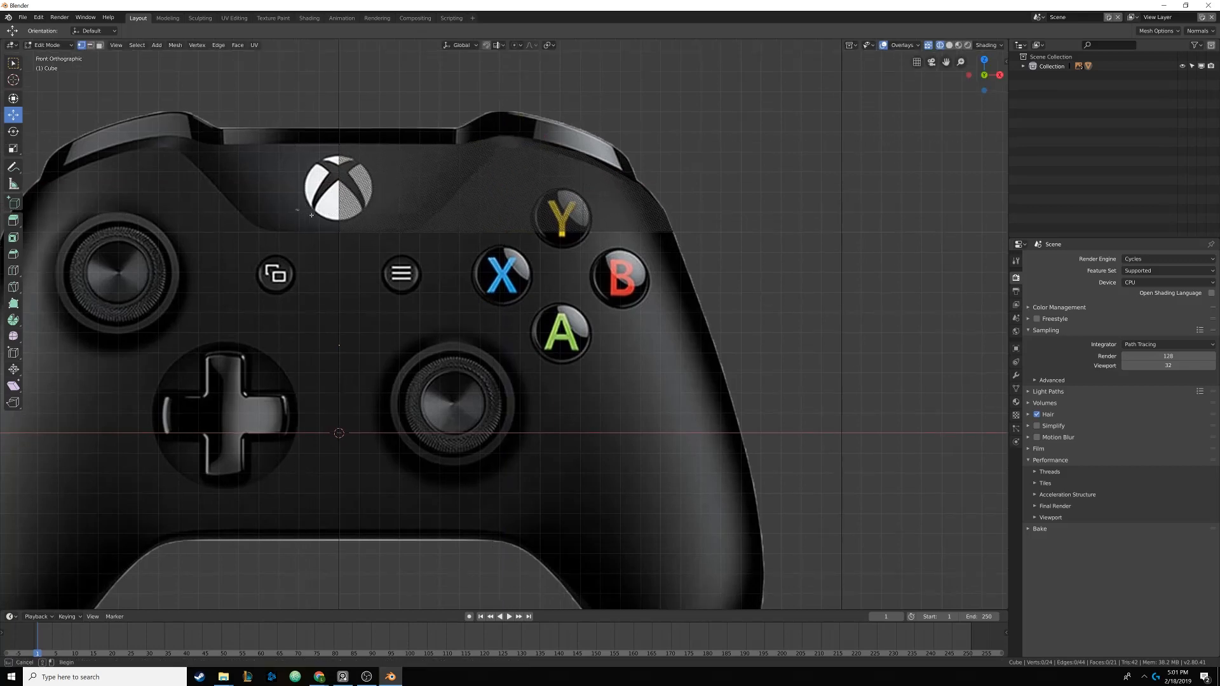
pyautogui.moveTo(297, 210); pyautogui.dragTo(410, 213)
pyautogui.press('b')
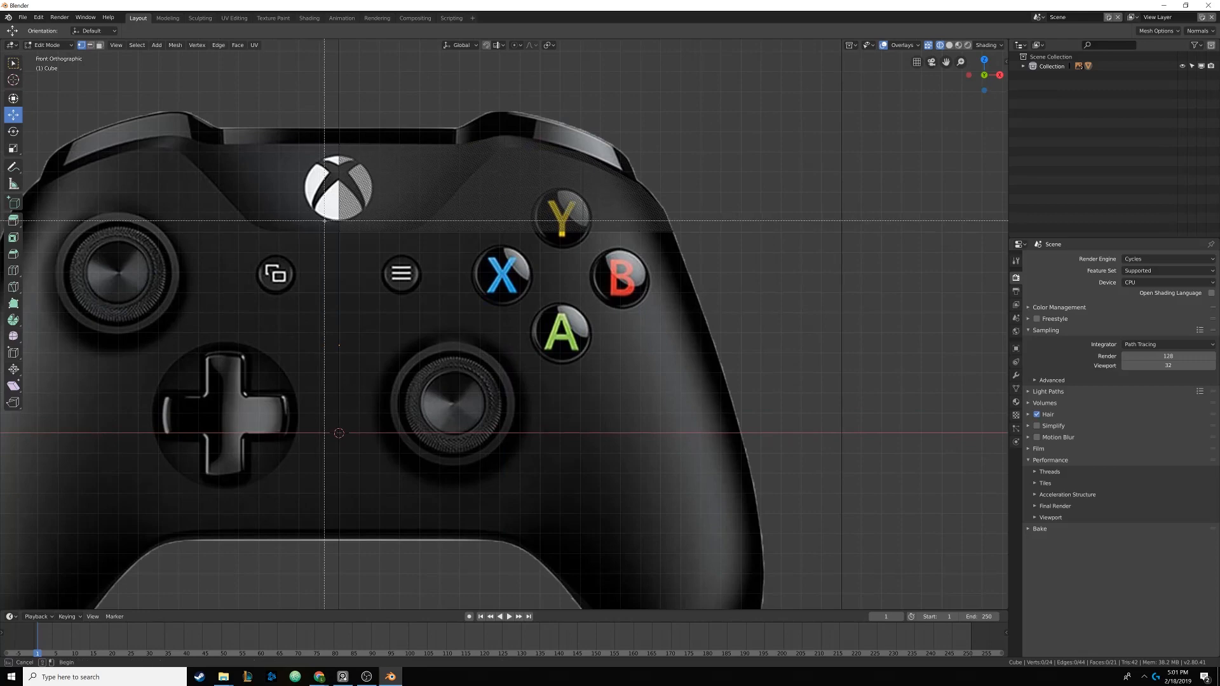
pyautogui.moveTo(324, 221); pyautogui.dragTo(674, 292)
pyautogui.keyDown('shift'); pyautogui.moveTo(583, 358); pyautogui.dragTo(561, 237, button='middle'); pyautogui.keyUp('shift')
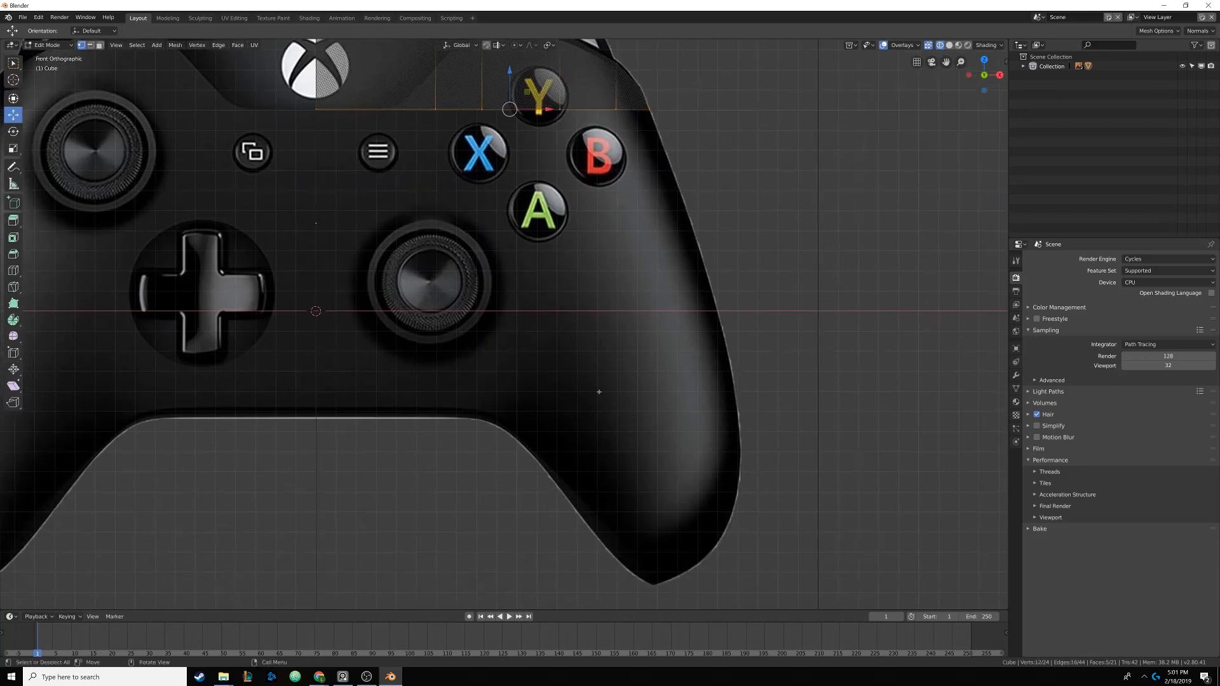
pyautogui.keyDown('shift'); pyautogui.moveTo(497, 259); pyautogui.dragTo(514, 315, button='middle'); pyautogui.keyUp('shift')
pyautogui.press('g')
pyautogui.press('z')
pyautogui.press('z')
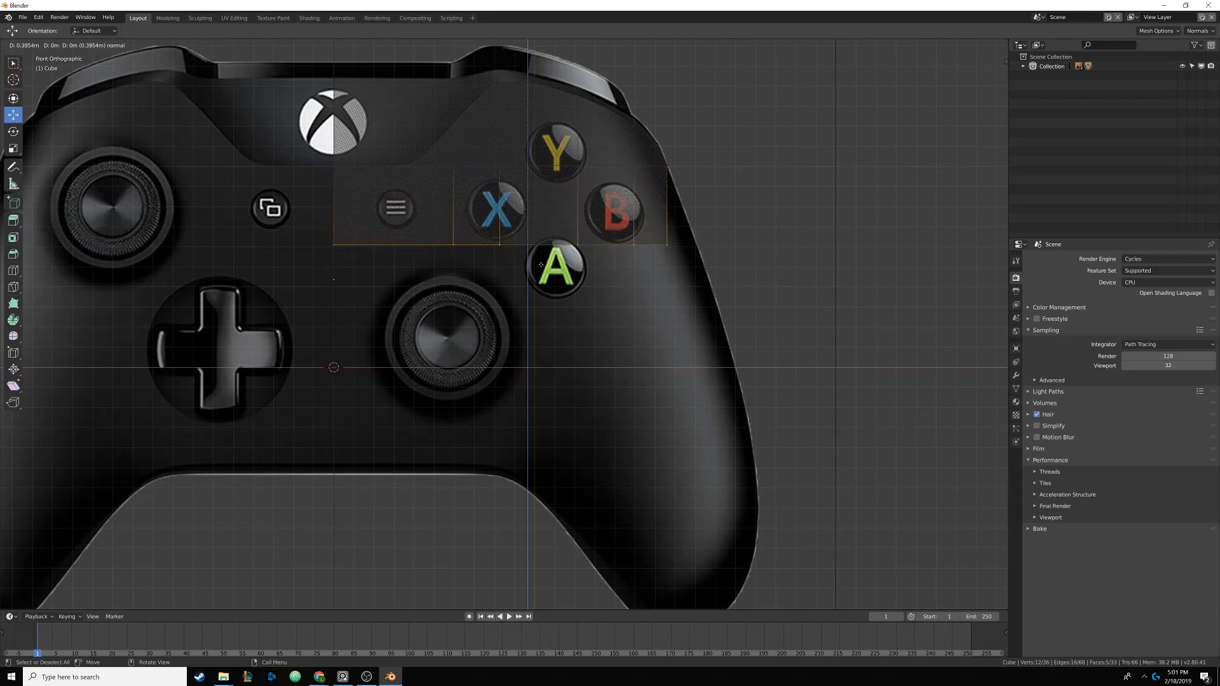
pyautogui.click(547, 379)
# Move the extruded edge's outermost vertices about 0.34 m outward along X onto the grip's outer outline
pyautogui.hotkey('alt', 'a')
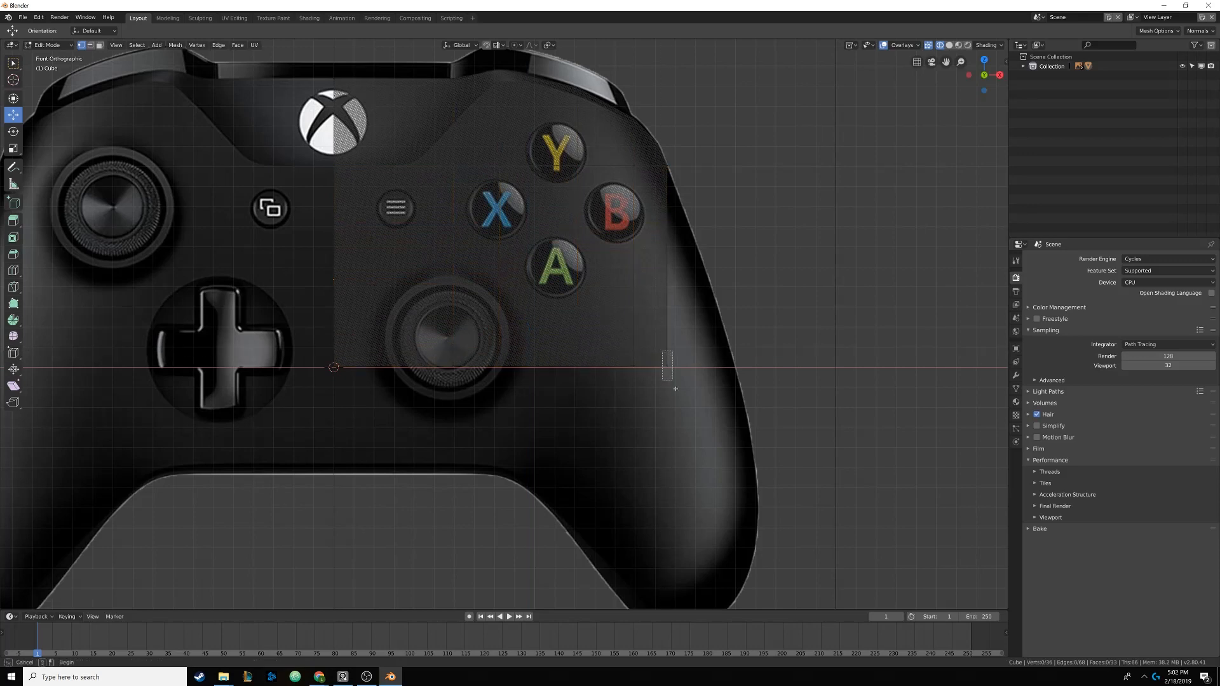
pyautogui.click(664, 359)
pyautogui.press('g')
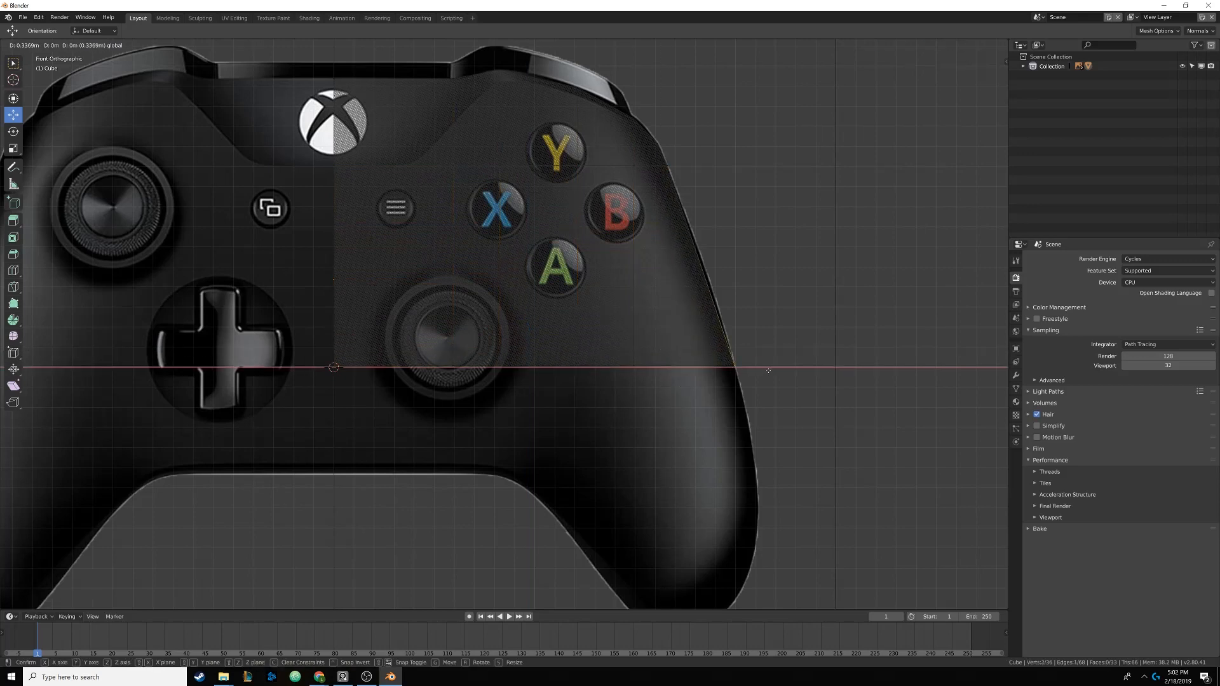
pyautogui.click(768, 370)
pyautogui.hotkey('alt', 'a')
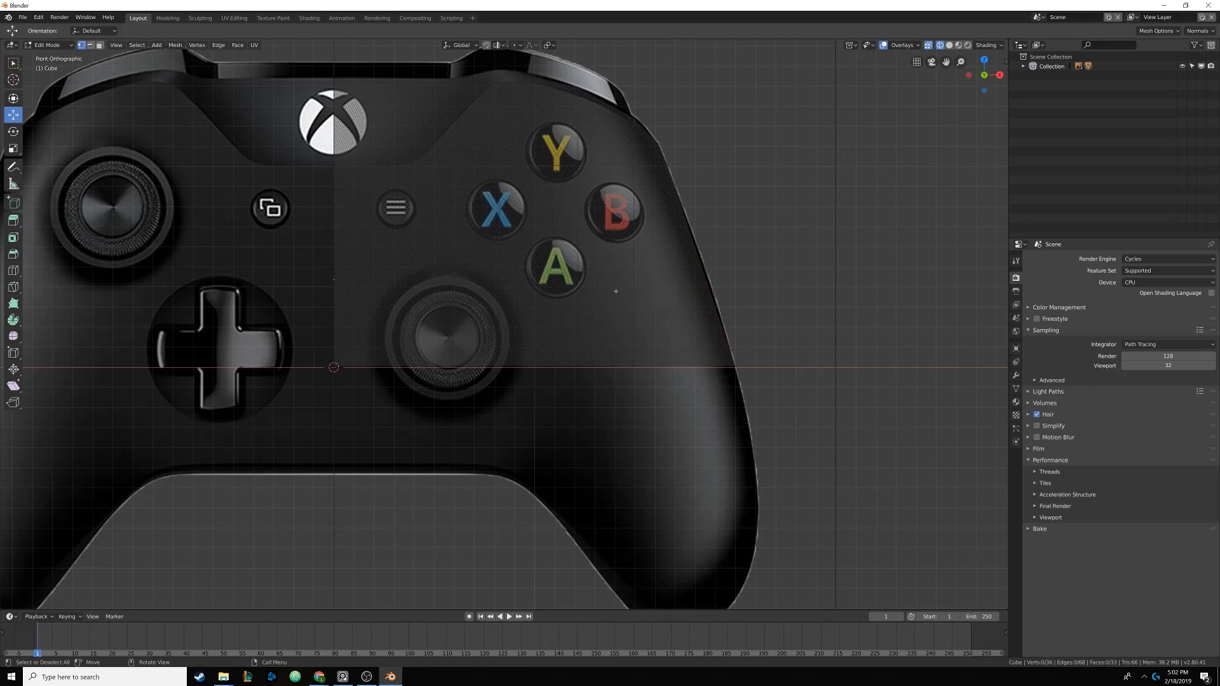
# Add three evenly spaced horizontal loop cuts across the section between the strip's lower edge and the center axis
pyautogui.press('KP_3')
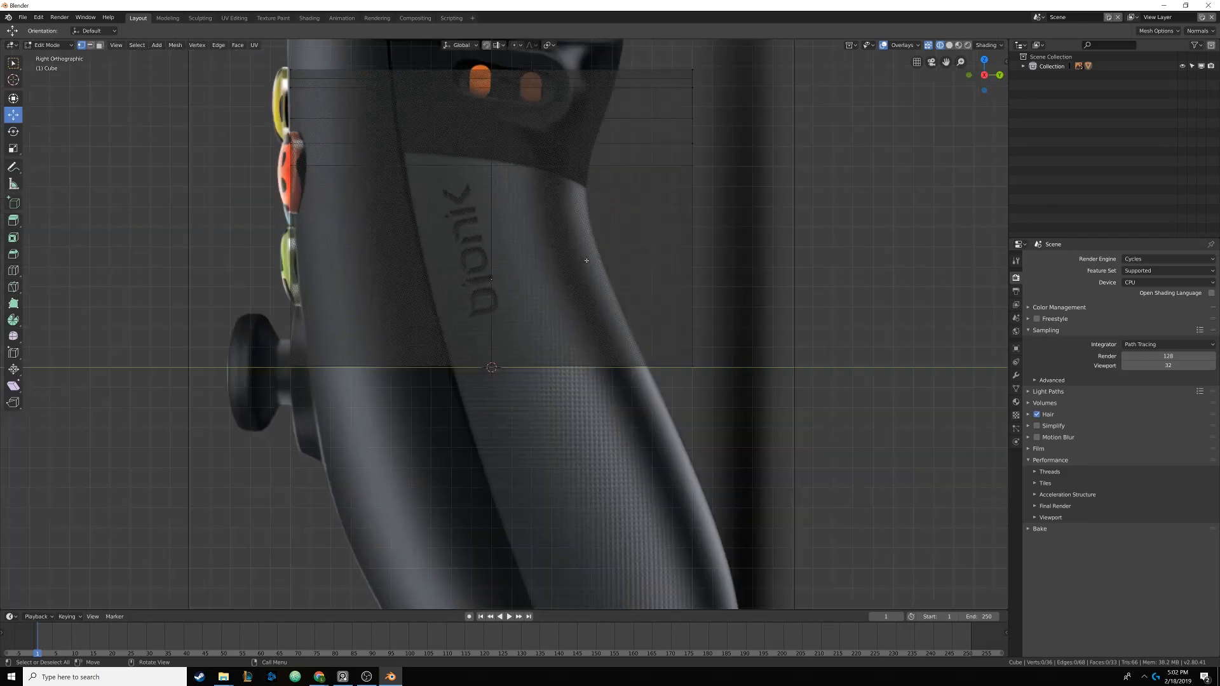
pyautogui.scroll(-4, 586, 261)
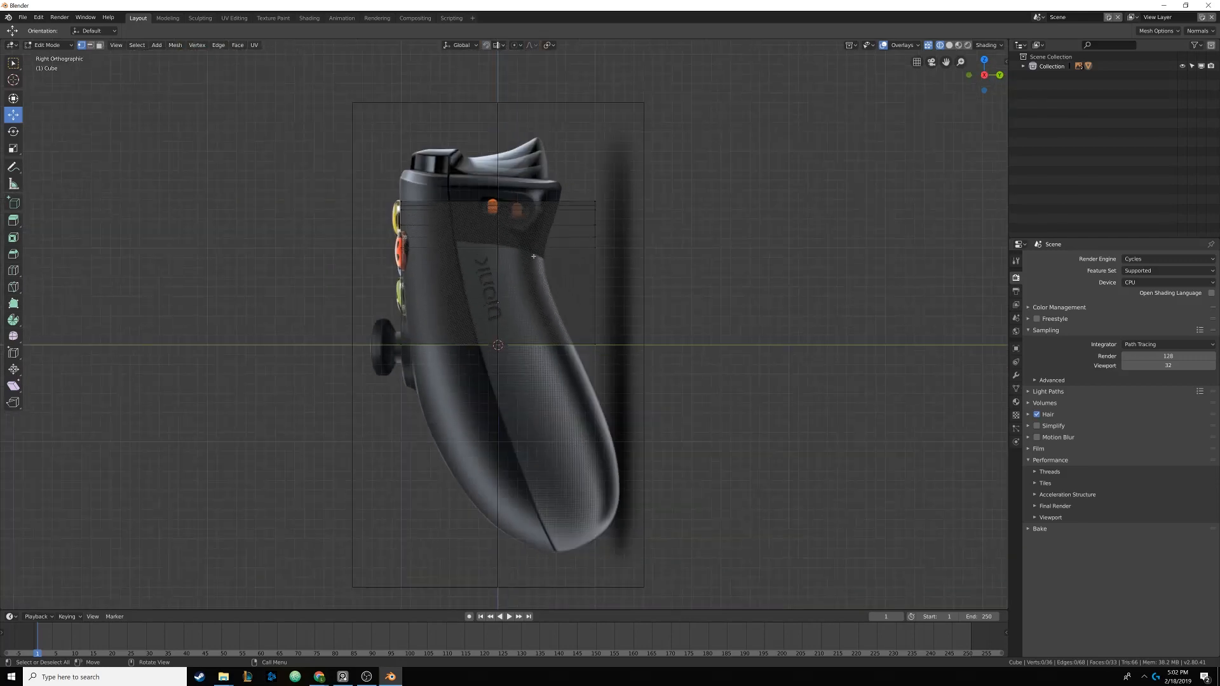
pyautogui.press('KP_1')
pyautogui.scroll(6, 534, 259)
pyautogui.hotkey('ctrl', 'r')
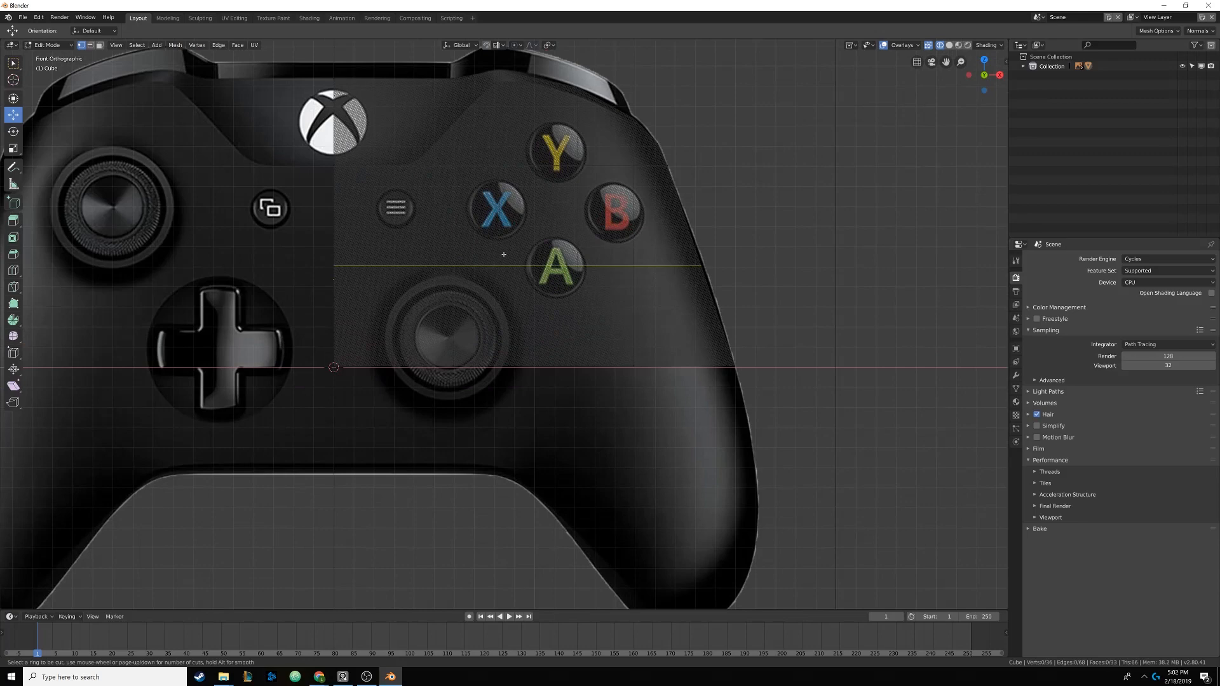
pyautogui.scroll(1, 504, 262)
pyautogui.scroll(1, 505, 262)
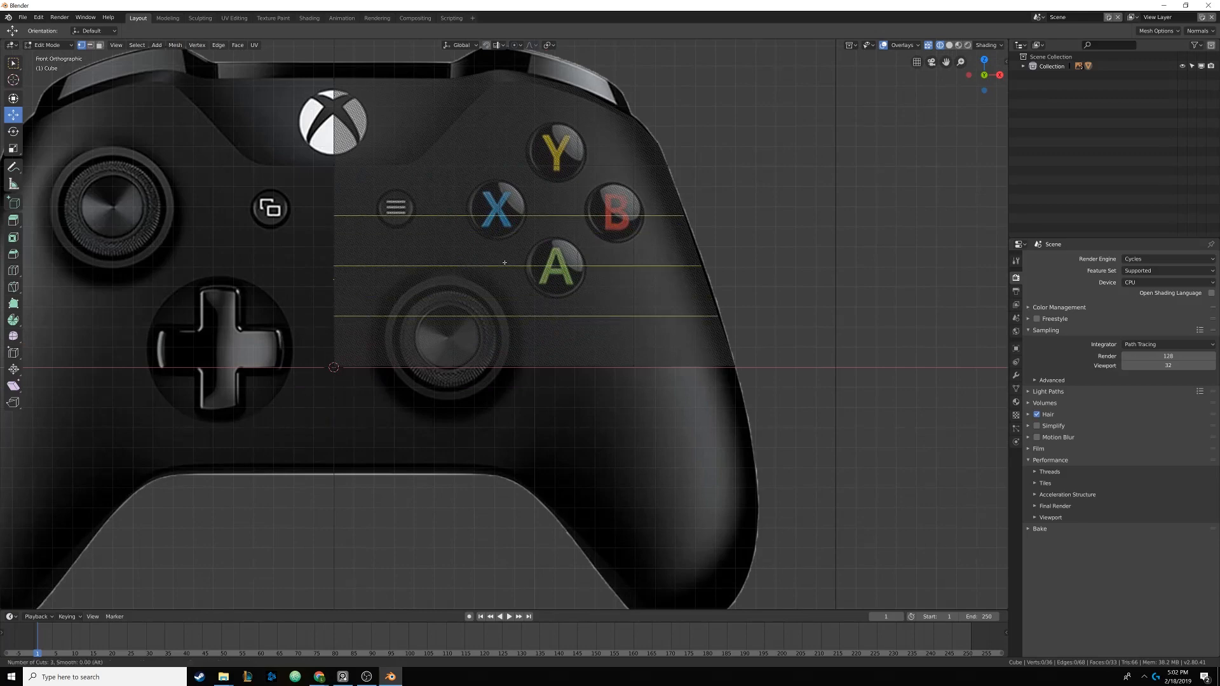
pyautogui.click(504, 263)
pyautogui.click(505, 262)
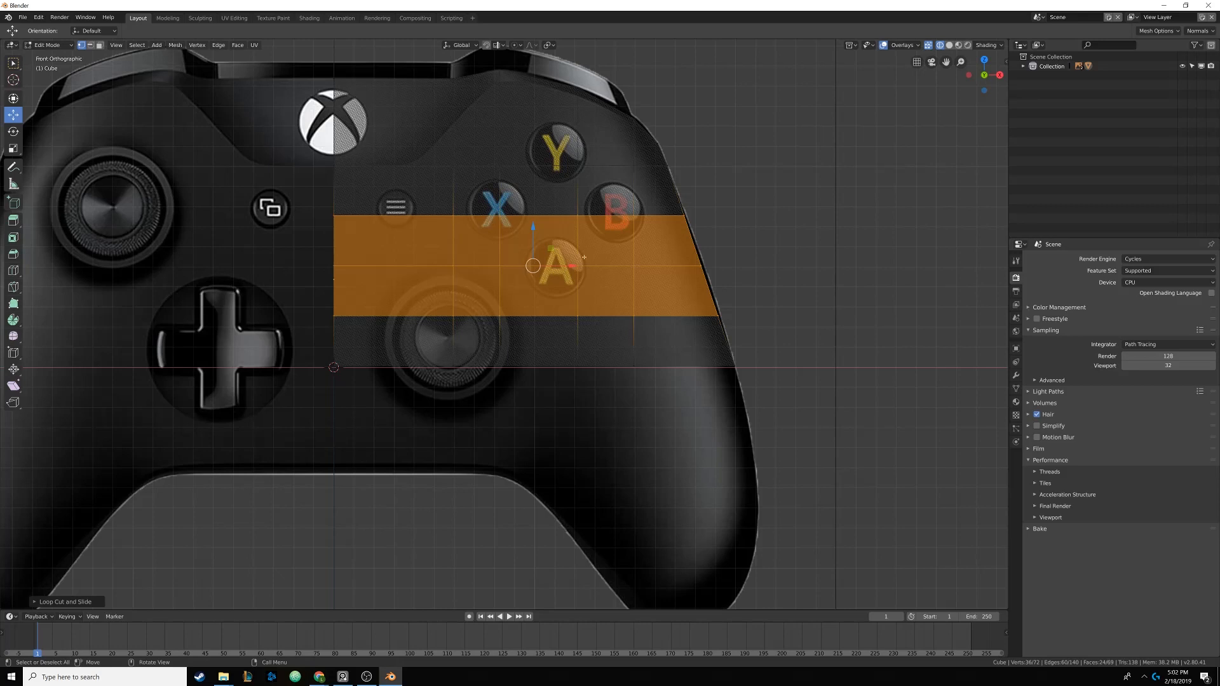
pyautogui.hotkey('alt', 'a')
pyautogui.press('a')
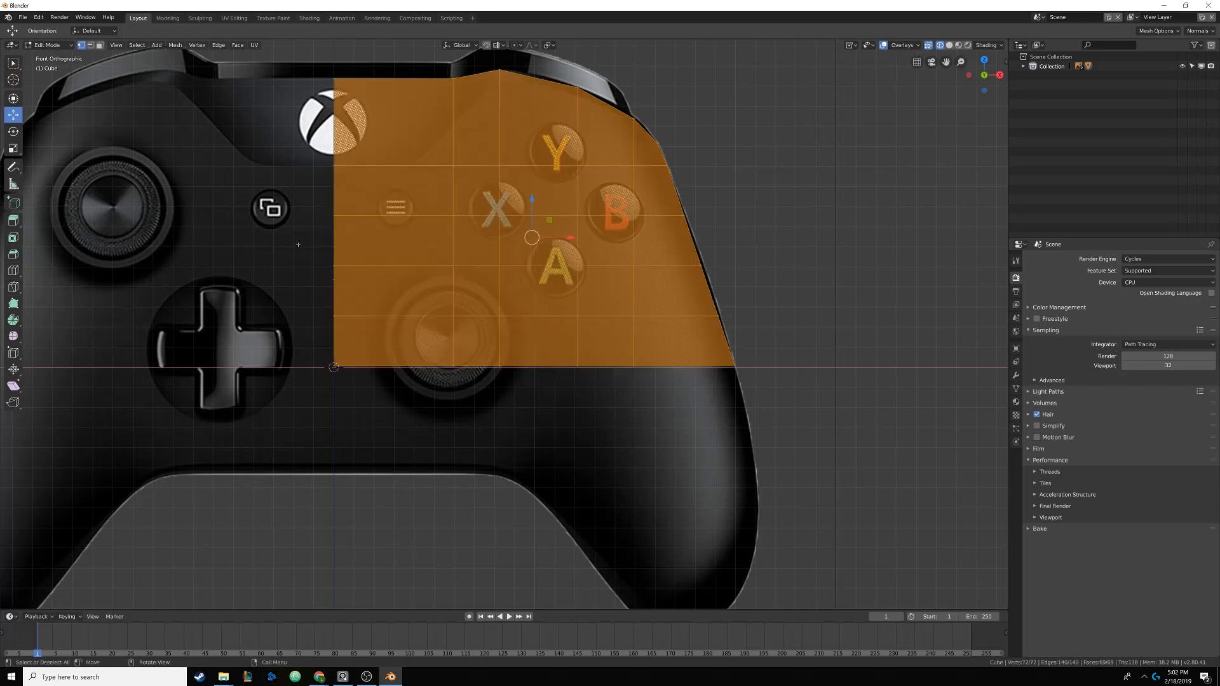
pyautogui.hotkey('alt', 'a')
# Extrude the mesh's bottom edge from the center axis down about halfway to the controller's lower rim
pyautogui.keyDown('shift'); pyautogui.moveTo(546, 372); pyautogui.dragTo(533, 313, button='middle'); pyautogui.keyUp('shift')
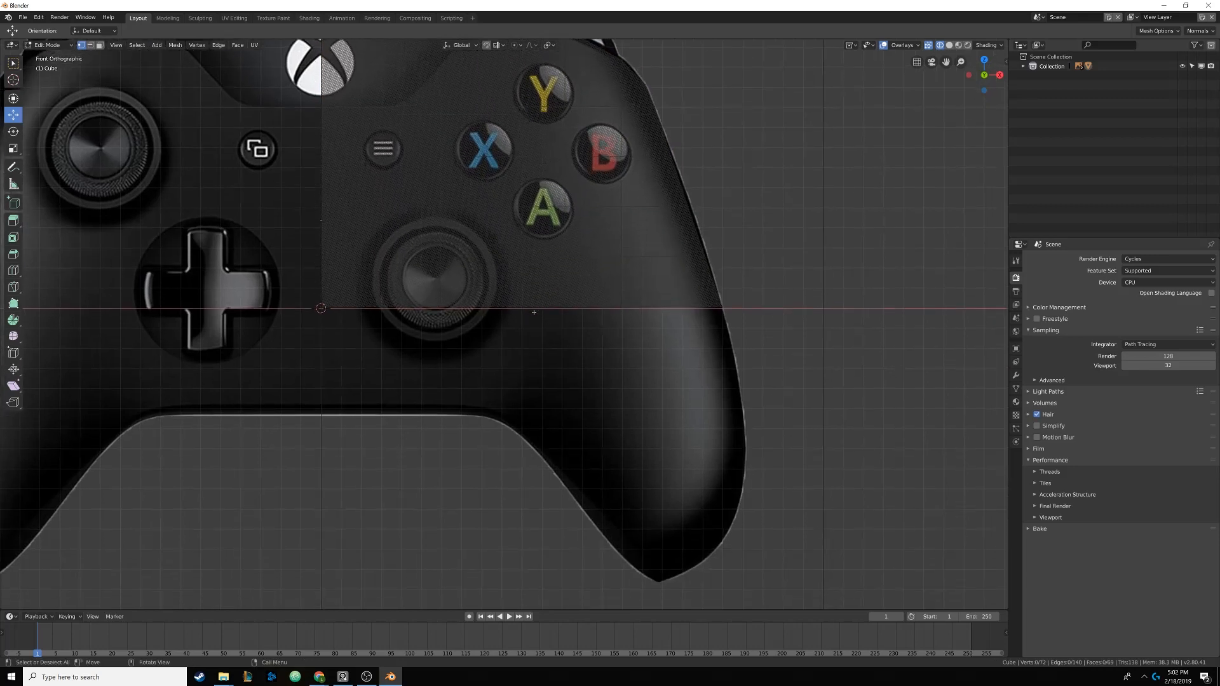
pyautogui.press('b')
pyautogui.moveTo(288, 292); pyautogui.dragTo(794, 357)
pyautogui.keyDown('shift'); pyautogui.moveTo(636, 339); pyautogui.dragTo(638, 292, button='middle'); pyautogui.keyUp('shift')
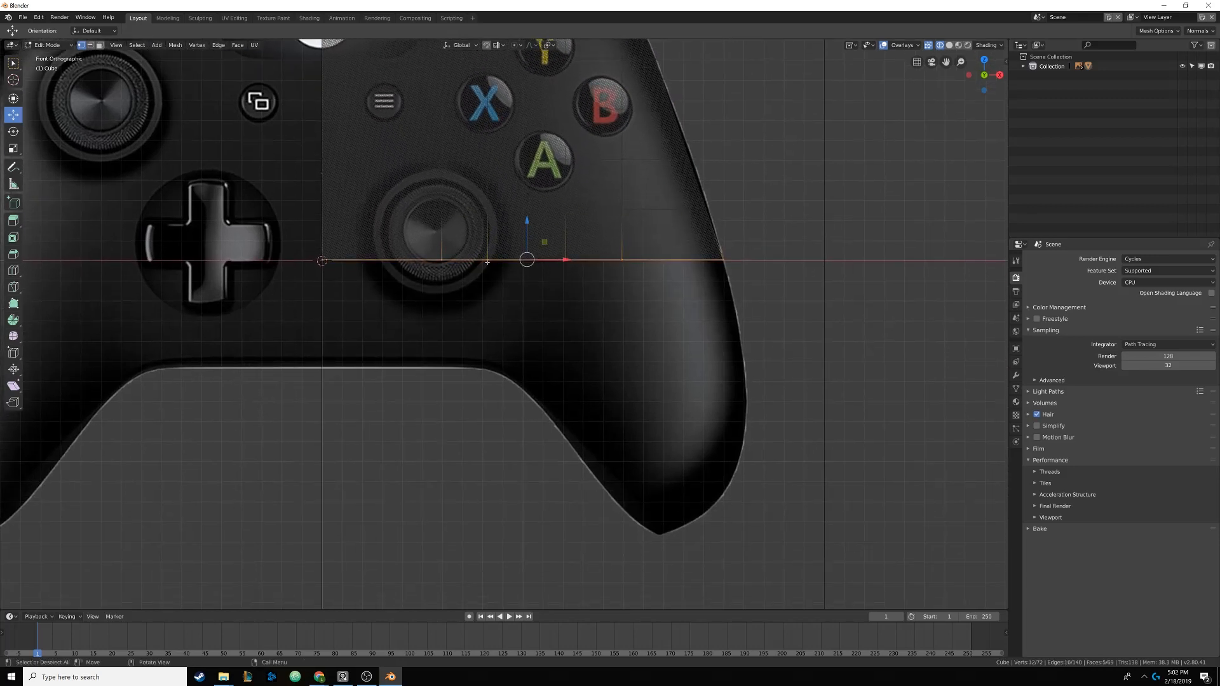
pyautogui.press('e')
pyautogui.click(502, 318)
pyautogui.hotkey('alt', 'a')
# Move the outermost vertices of the new edge below the center axis outward onto the grip outline
pyautogui.press('b')
pyautogui.moveTo(710, 293); pyautogui.dragTo(772, 311)
pyautogui.hotkey('alt', 'a')
# Extrude the bottom edge about 0.28 m further down to the controller's lower rim
pyautogui.press('b')
pyautogui.moveTo(275, 297); pyautogui.dragTo(806, 386)
pyautogui.press('e')
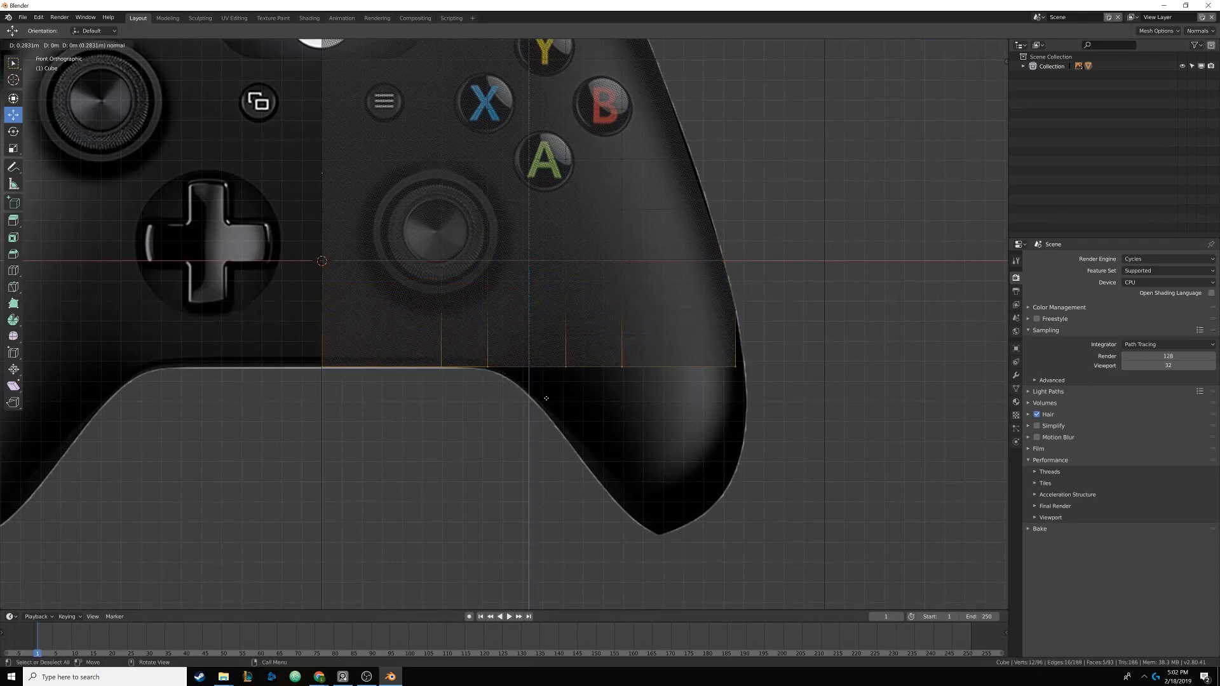
pyautogui.click(544, 391)
pyautogui.hotkey('alt', 'a')
# Fit the outermost vertices at the lower rim's height to the grip outline, and select the whole mesh to check
pyautogui.press('b')
pyautogui.moveTo(726, 358); pyautogui.dragTo(781, 371)
pyautogui.press('g')
pyautogui.hotkey('alt', 'a')
pyautogui.keyDown('shift'); pyautogui.moveTo(594, 295); pyautogui.dragTo(577, 326, button='middle'); pyautogui.keyUp('shift')
pyautogui.press('a')
# Extrude only the bottom edge of the three outer sections down into the right grip
pyautogui.scroll(-2, 603, 375)
pyautogui.keyDown('shift'); pyautogui.moveTo(554, 285); pyautogui.dragTo(533, 254, button='middle'); pyautogui.keyUp('shift')
pyautogui.scroll(2, 533, 289)
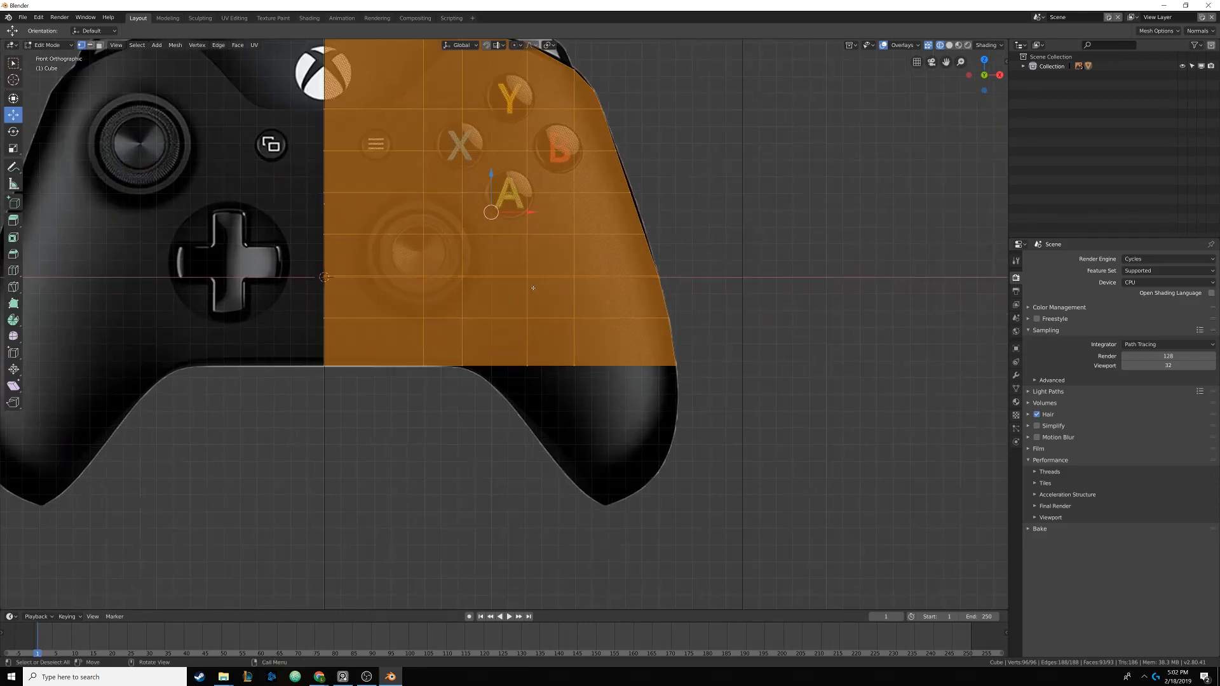
pyautogui.keyDown('shift'); pyautogui.moveTo(537, 392); pyautogui.dragTo(492, 336, button='middle'); pyautogui.keyUp('shift')
pyautogui.hotkey('alt', 'a')
pyautogui.press('b')
pyautogui.moveTo(379, 278); pyautogui.dragTo(705, 350)
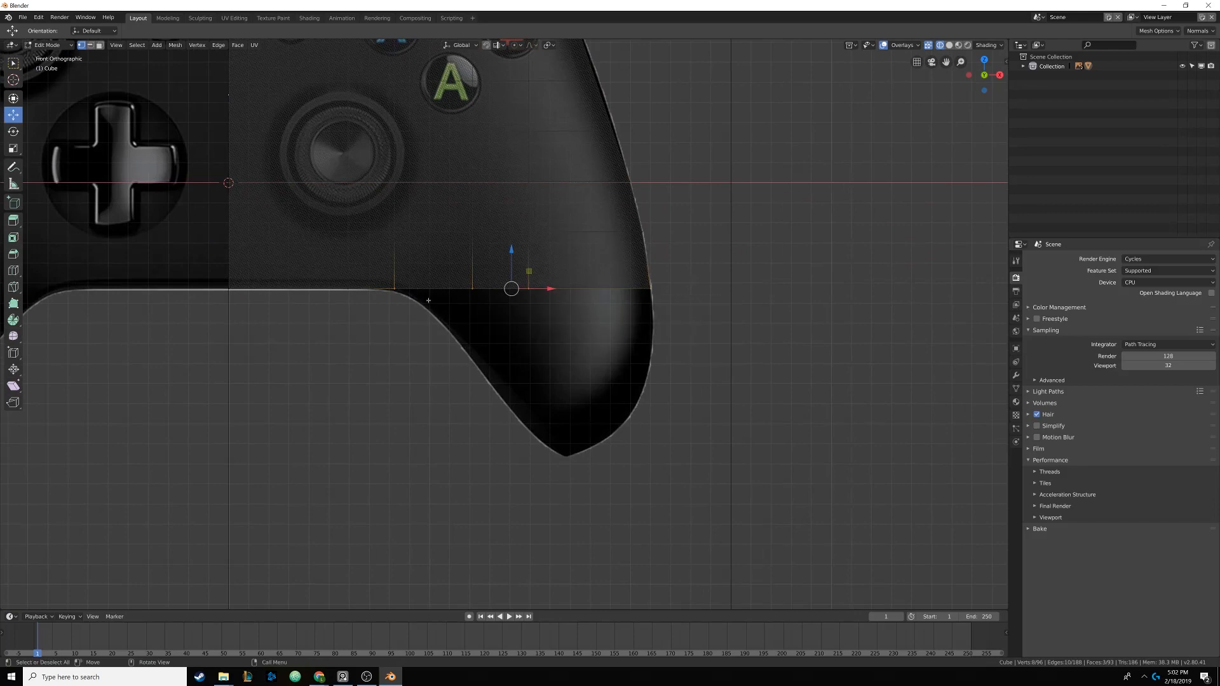
pyautogui.keyDown('shift'); pyautogui.moveTo(512, 324); pyautogui.dragTo(494, 301, button='middle'); pyautogui.keyUp('shift')
pyautogui.scroll(2, 500, 306)
pyautogui.press('e')
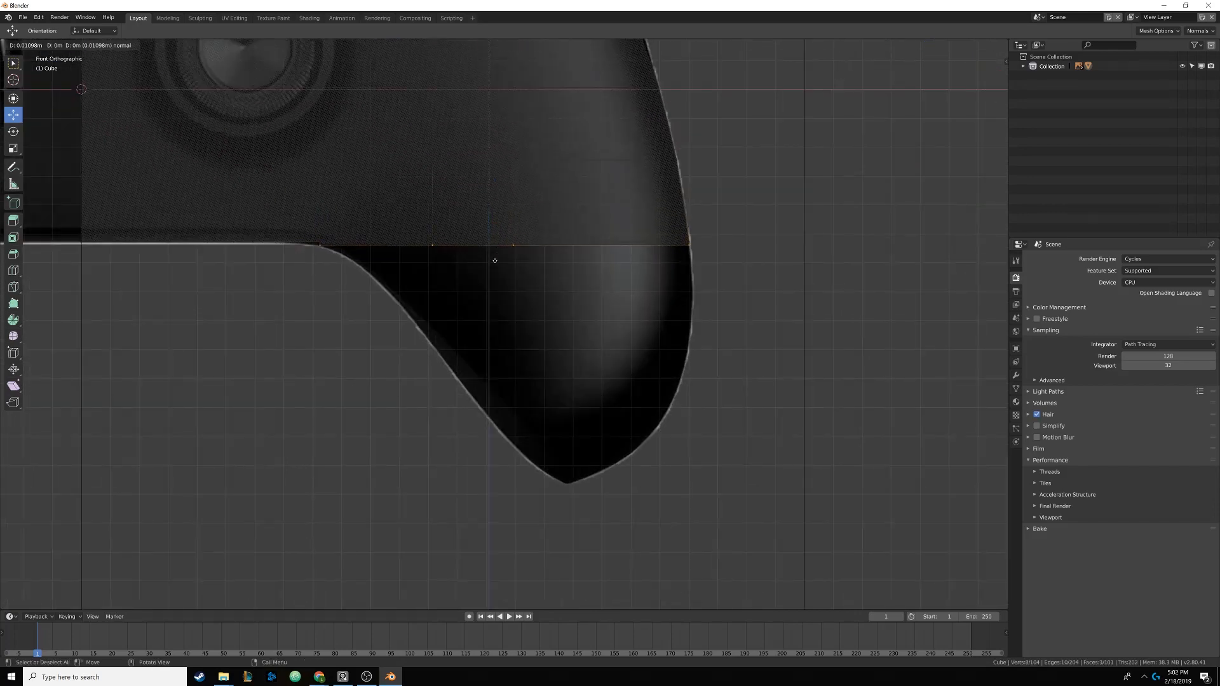
pyautogui.click(502, 317)
pyautogui.hotkey('alt', 'a')
# Move the grip extrusion's outermost vertices outward onto the grip's outer outline
pyautogui.press('b')
pyautogui.moveTo(672, 297); pyautogui.dragTo(733, 316)
pyautogui.hotkey('alt', 'a')
pyautogui.press('b')
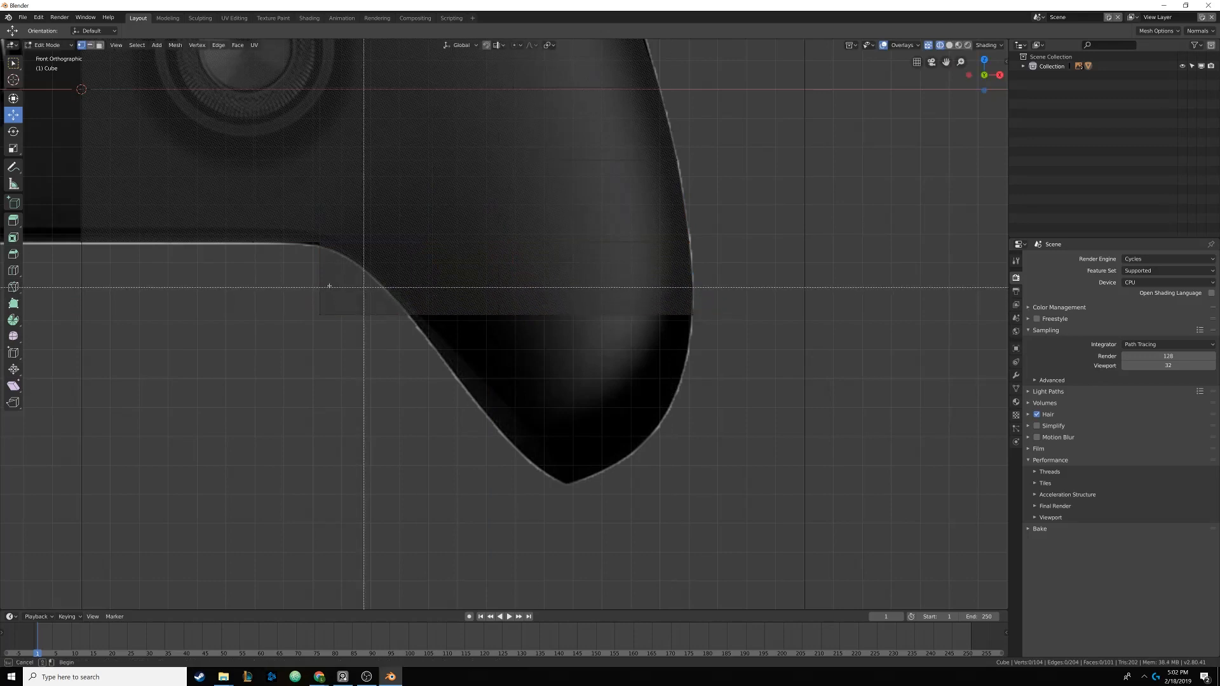
pyautogui.moveTo(278, 274); pyautogui.dragTo(716, 383)
pyautogui.hotkey('alt', 'a')
# Shift the two lowest vertex pairs of the vertical loop nearest the outer edge outward, slanting it along the grip
pyautogui.press('b')
pyautogui.moveTo(500, 301); pyautogui.dragTo(607, 320)
pyautogui.hotkey('alt', 'a')
pyautogui.press('b')
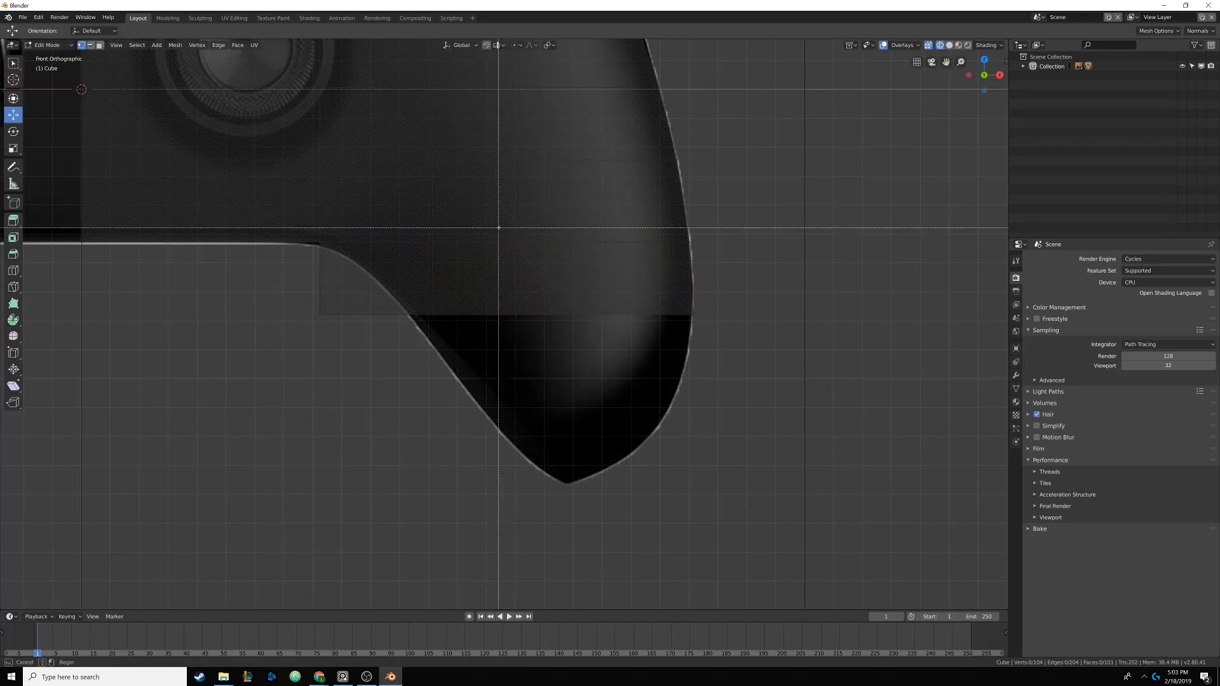
pyautogui.moveTo(498, 226); pyautogui.dragTo(606, 247)
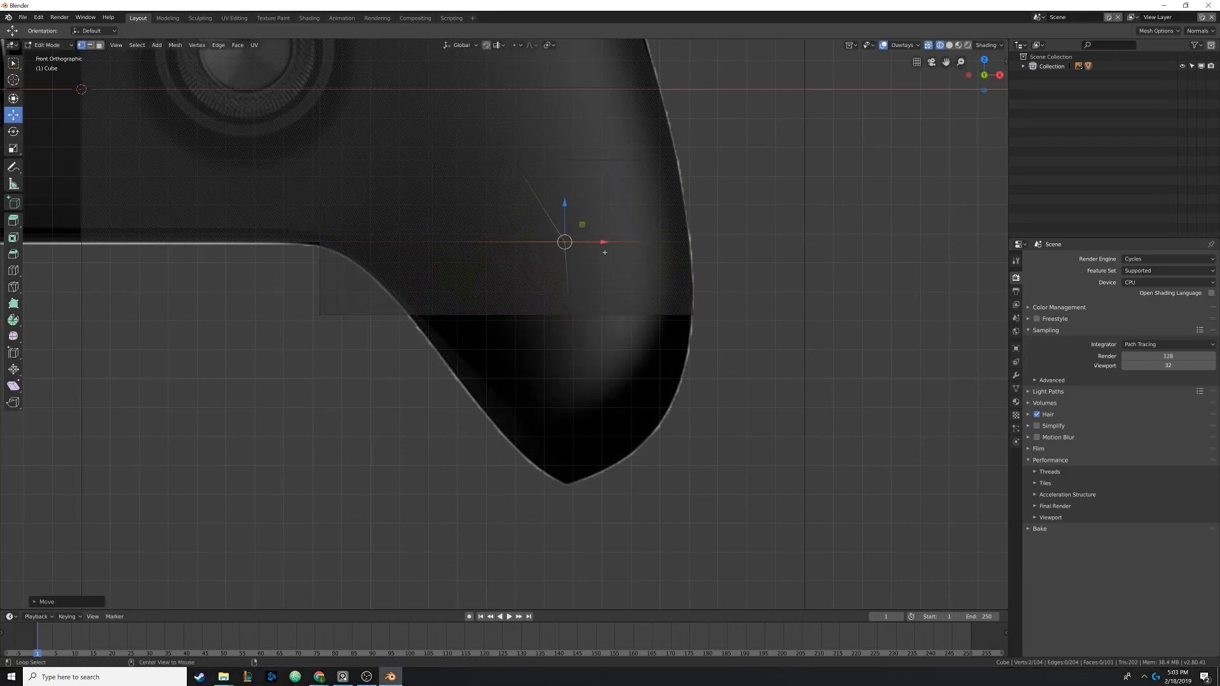
pyautogui.hotkey('alt', 'a')
pyautogui.press('b')
pyautogui.moveTo(546, 292); pyautogui.dragTo(590, 330)
pyautogui.press('a')
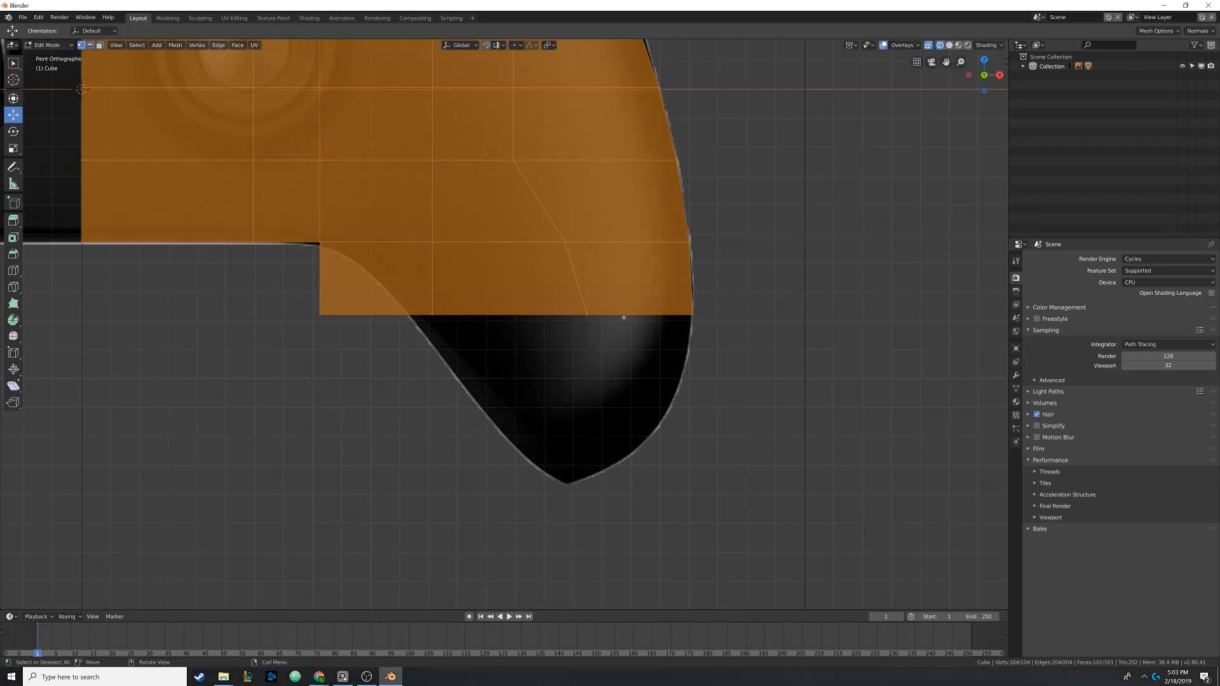
# Move that loop's vertices one row above the lower rim about 0.06 m outward along X to smooth its slant
pyautogui.keyDown('shift'); pyautogui.moveTo(532, 221); pyautogui.dragTo(582, 347, button='middle'); pyautogui.keyUp('shift')
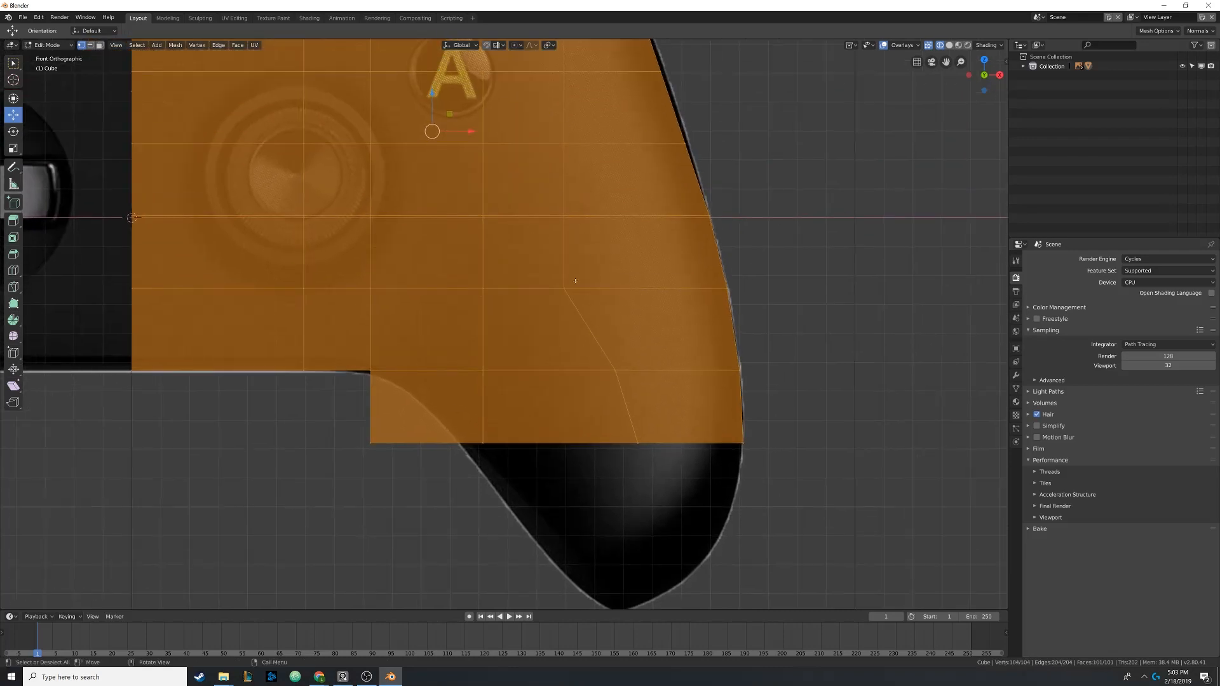
pyautogui.hotkey('alt', 'a')
pyautogui.press('b')
pyautogui.moveTo(554, 277); pyautogui.dragTo(609, 289)
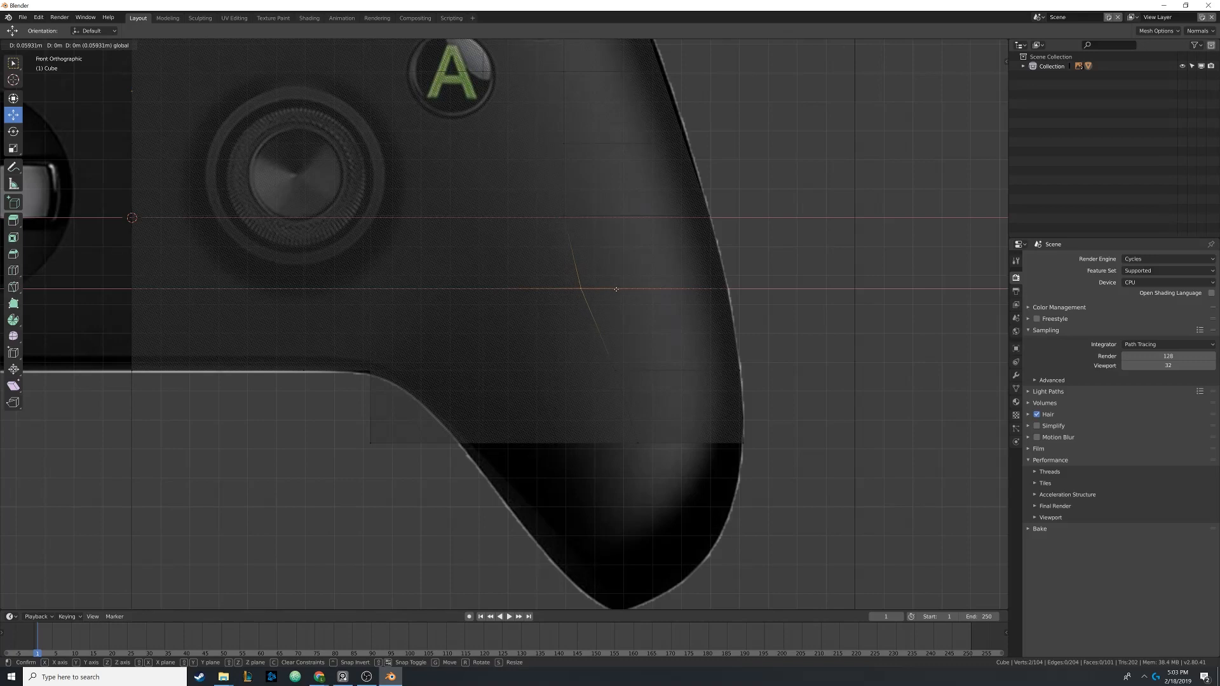
pyautogui.click(617, 289)
pyautogui.hotkey('alt', 'a')
# Shift the next loop inward's vertices one row above the lower rim outward along the grip's slant
pyautogui.press('b')
pyautogui.moveTo(442, 207); pyautogui.dragTo(549, 469)
pyautogui.hotkey('alt', 'a')
pyautogui.keyDown('shift'); pyautogui.moveTo(524, 387); pyautogui.dragTo(511, 338, button='middle'); pyautogui.keyUp('shift')
pyautogui.press('a')
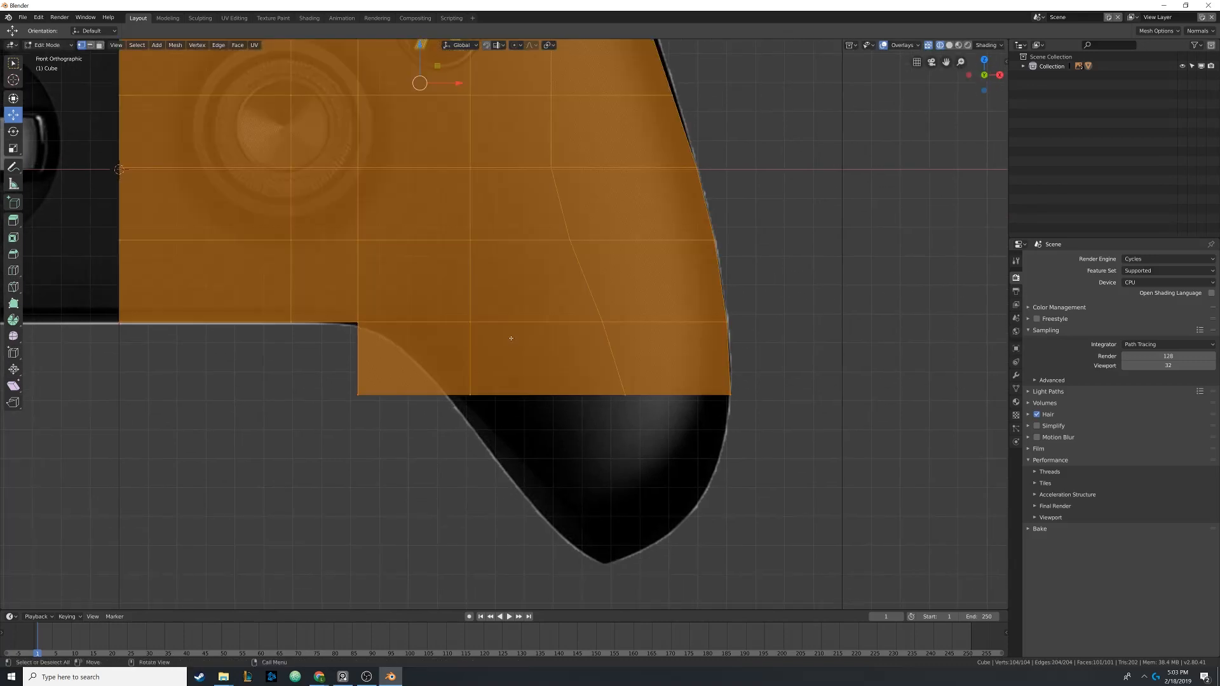
pyautogui.hotkey('alt', 'a')
pyautogui.press('b')
pyautogui.moveTo(462, 230); pyautogui.dragTo(534, 243)
# Move the same loop's vertices at the lower rim and at the grip's bottom edge outward, following the slant
pyautogui.hotkey('alt', 'a')
pyautogui.press('b')
pyautogui.moveTo(461, 310); pyautogui.dragTo(548, 329)
pyautogui.hotkey('alt', 'a')
pyautogui.press('b')
pyautogui.moveTo(443, 375); pyautogui.dragTo(594, 401)
# Move the grip's inner bottom corner about 0.31 m outward onto the inner outline, and select the mesh to check
pyautogui.hotkey('alt', 'a')
pyautogui.press('b')
pyautogui.moveTo(342, 378); pyautogui.dragTo(405, 394)
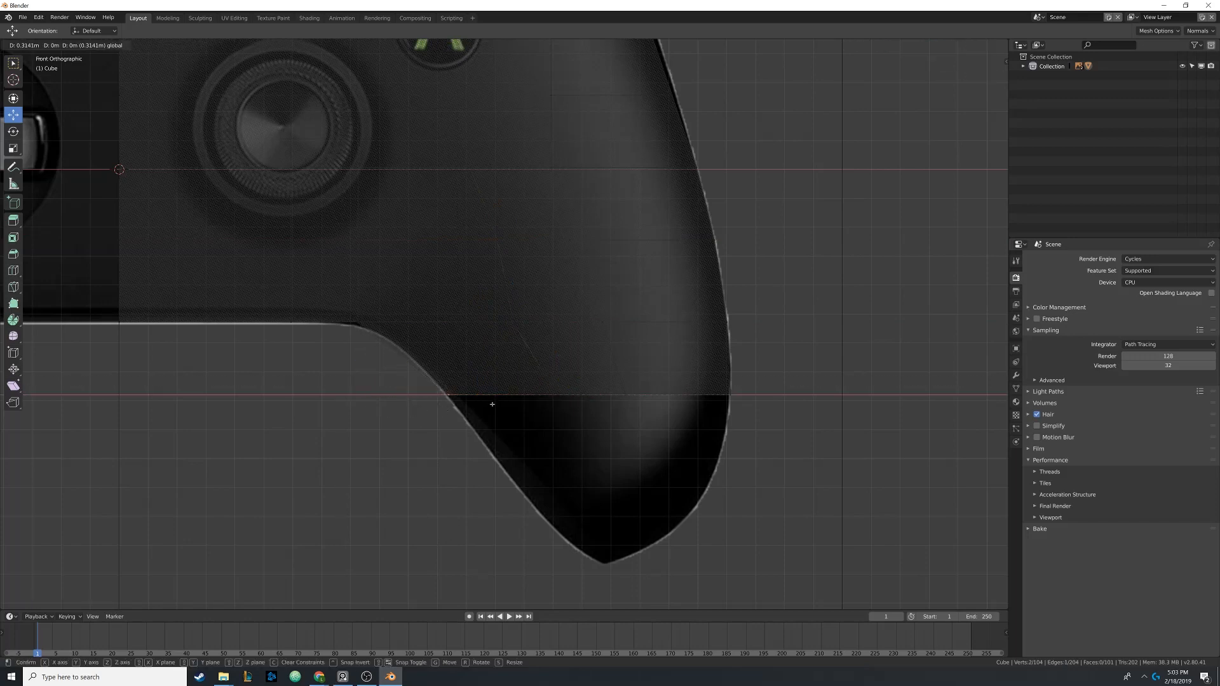
pyautogui.moveTo(493, 405); pyautogui.dragTo(493, 404)
pyautogui.keyDown('shift'); pyautogui.moveTo(493, 403); pyautogui.dragTo(454, 360, button='middle'); pyautogui.keyUp('shift')
pyautogui.press('z')
pyautogui.press('a')
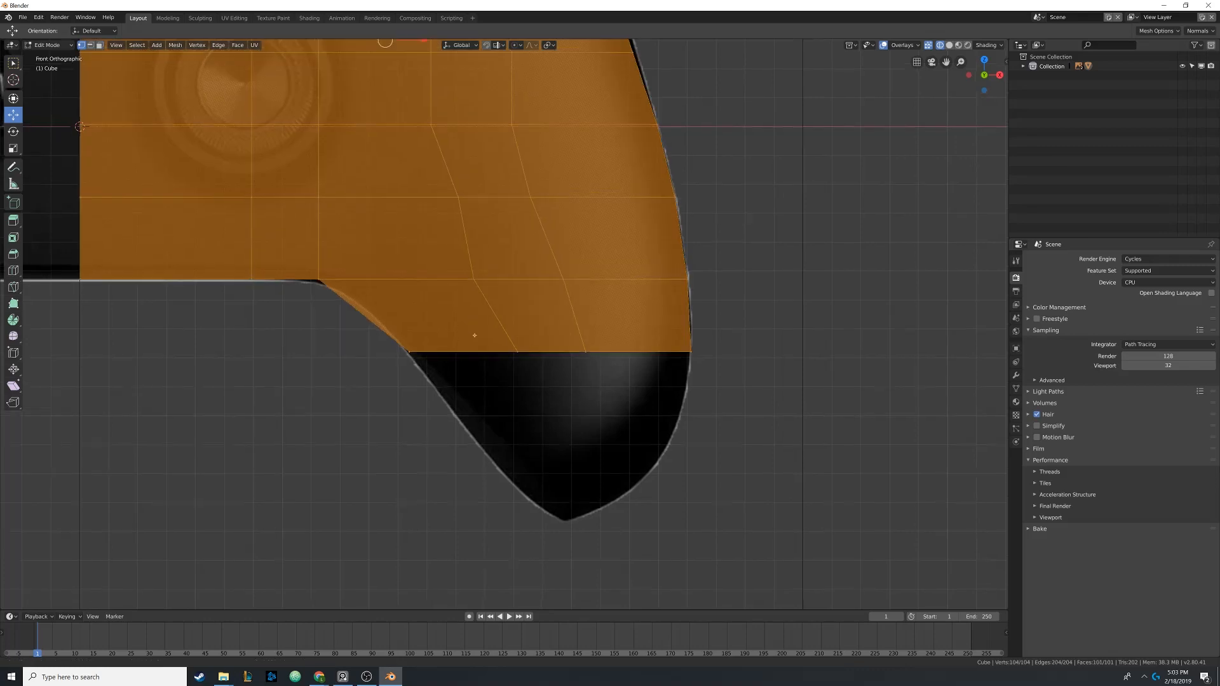
# Adjust the inner slanted loop's vertices on the center axis and one row below it to smooth its curve
pyautogui.keyDown('shift'); pyautogui.moveTo(448, 280); pyautogui.dragTo(477, 358, button='middle'); pyautogui.keyUp('shift')
pyautogui.hotkey('alt', 'a')
pyautogui.press('b')
pyautogui.moveTo(448, 188); pyautogui.dragTo(498, 203)
pyautogui.hotkey('alt', 'a')
pyautogui.press('b')
pyautogui.moveTo(460, 254); pyautogui.dragTo(518, 275)
pyautogui.keyDown('shift'); pyautogui.moveTo(536, 340); pyautogui.dragTo(502, 274, button='middle'); pyautogui.keyUp('shift')
pyautogui.hotkey('alt', 'a')
# Extrude the grip's bottom edge further down toward the grip's tip
pyautogui.keyDown('shift'); pyautogui.moveTo(497, 353); pyautogui.dragTo(476, 327, button='middle'); pyautogui.keyUp('shift')
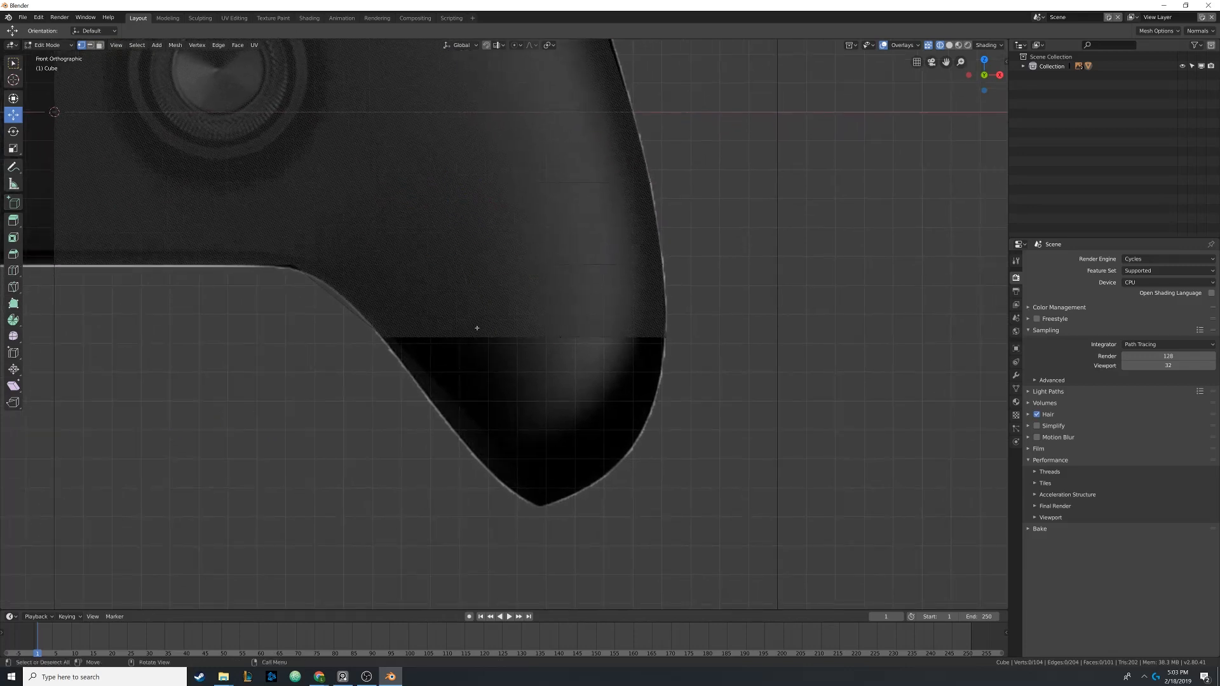
pyautogui.scroll(1, 476, 326)
pyautogui.press('b')
pyautogui.moveTo(308, 317); pyautogui.dragTo(777, 415)
pyautogui.keyDown('shift'); pyautogui.moveTo(566, 395); pyautogui.dragTo(555, 356, button='middle'); pyautogui.keyUp('shift')
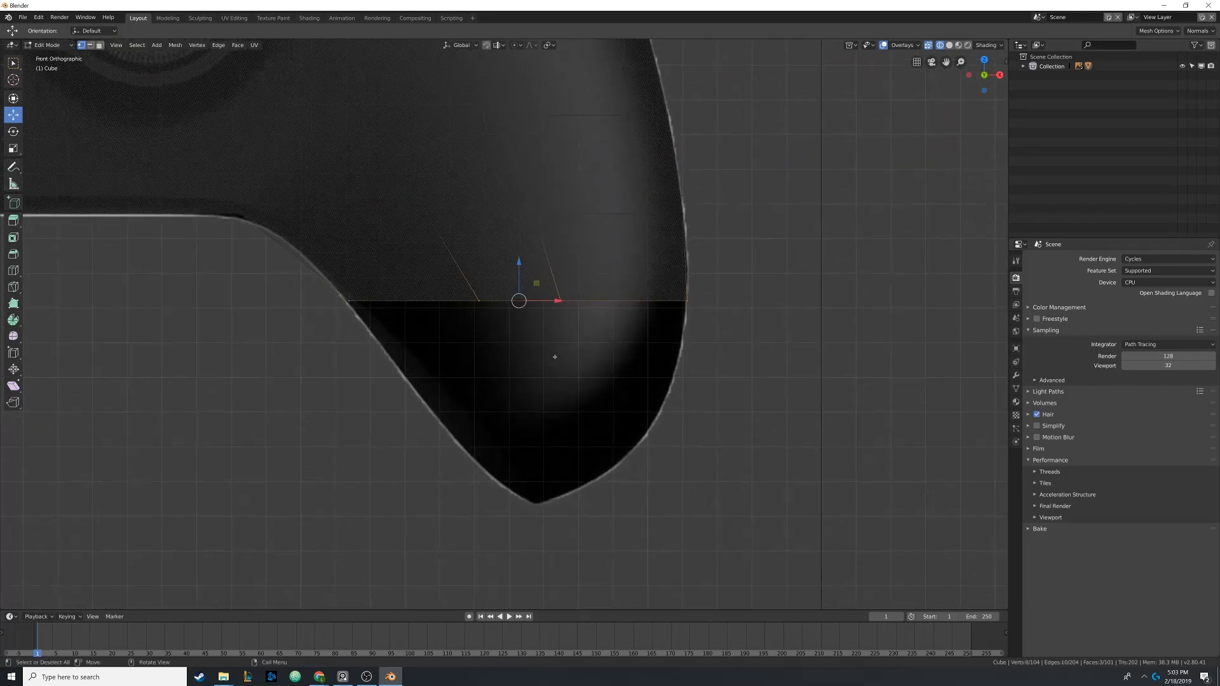
pyautogui.press('e')
pyautogui.click(544, 426)
# Fit the new bottom edge's outer and inner corner vertices to both sides of the grip outline
pyautogui.hotkey('alt', 'a')
pyautogui.press('b')
pyautogui.moveTo(670, 385); pyautogui.dragTo(704, 400)
pyautogui.hotkey('alt', 'a')
pyautogui.press('b')
pyautogui.moveTo(328, 375); pyautogui.dragTo(459, 404)
pyautogui.hotkey('alt', 'a')
# Extrude the whole bottom edge of the grip down once more to just above the tip
pyautogui.press('b')
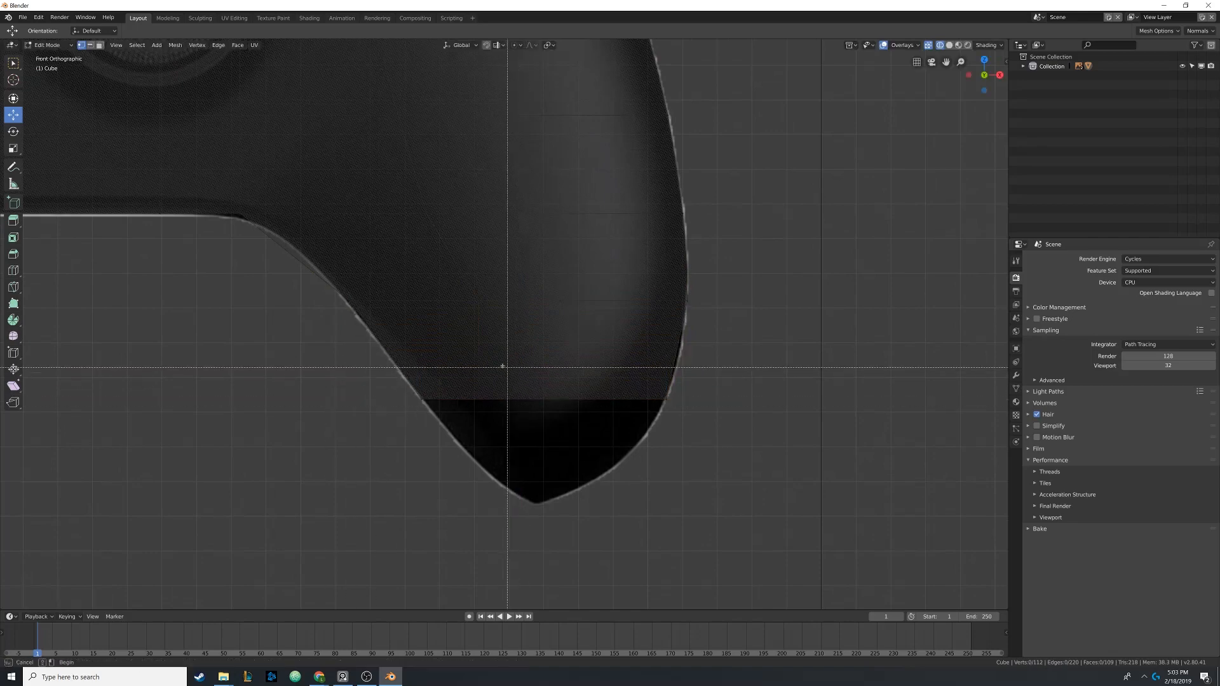
pyautogui.moveTo(477, 363); pyautogui.dragTo(595, 428)
pyautogui.keyDown('shift'); pyautogui.moveTo(566, 426); pyautogui.dragTo(475, 362, button='middle'); pyautogui.keyUp('shift')
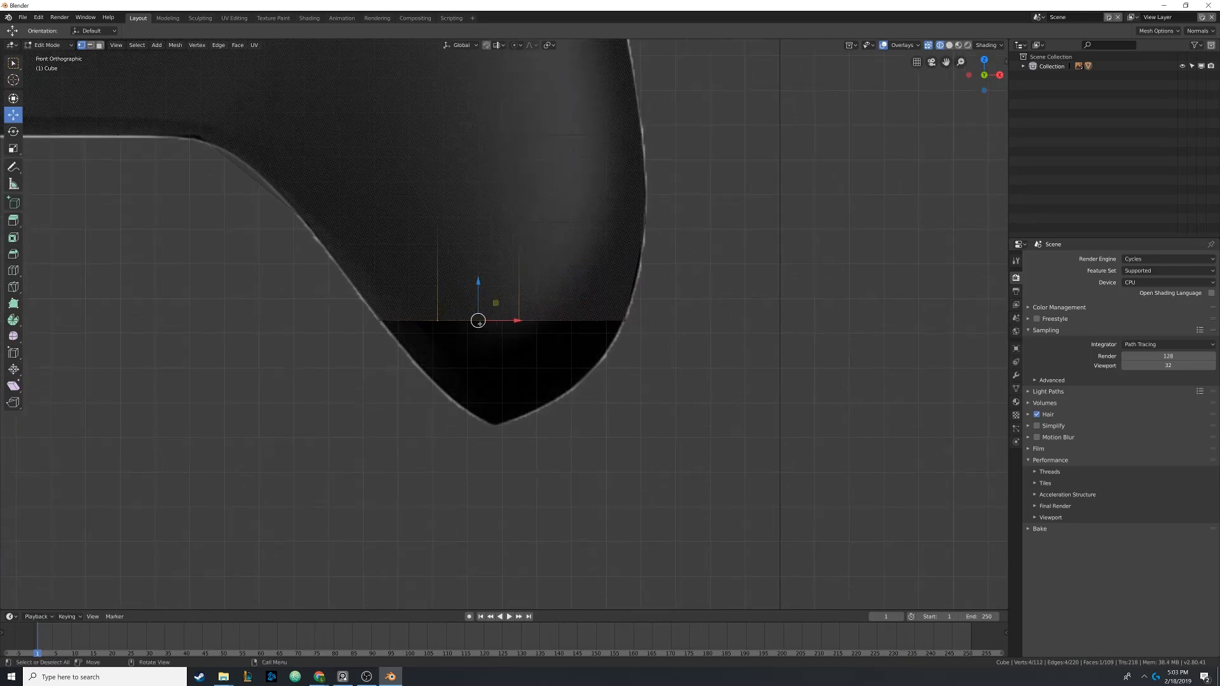
pyautogui.press('b')
pyautogui.moveTo(341, 303); pyautogui.dragTo(709, 381)
pyautogui.press('e')
pyautogui.click(508, 403)
pyautogui.hotkey('alt', 'a')
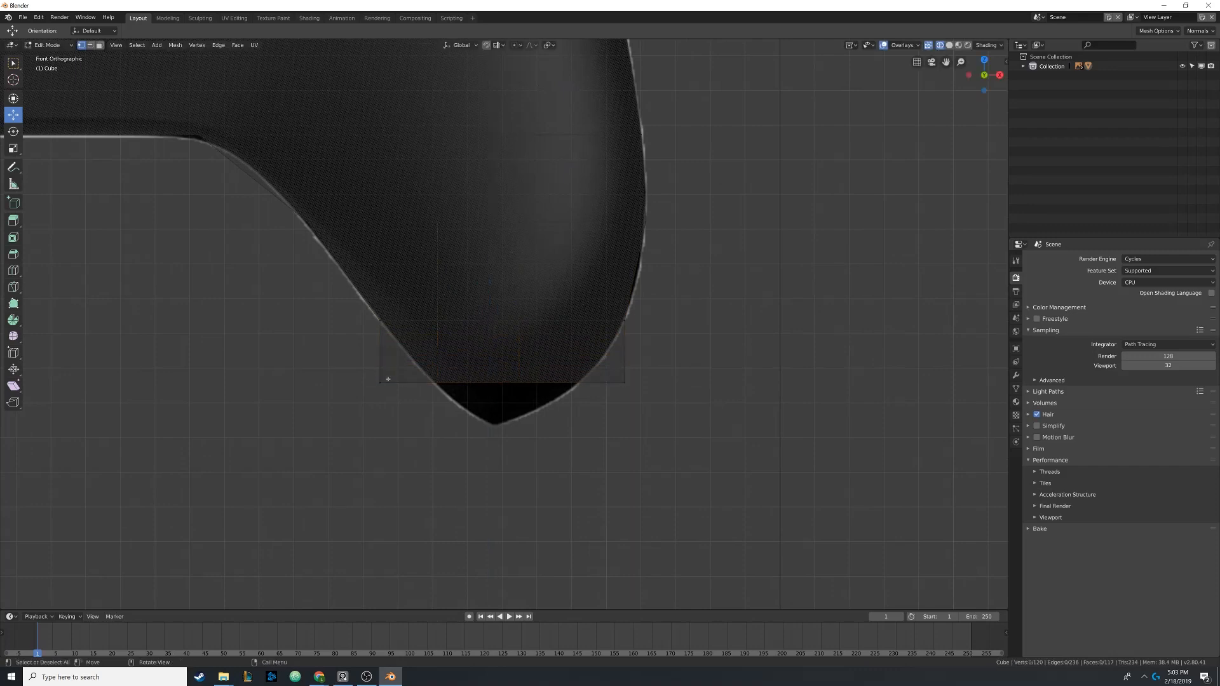
# Shift the grip's whole bottom row of vertices along the X axis to sit over the grip tip
pyautogui.moveTo(375, 372); pyautogui.dragTo(665, 439)
pyautogui.press('g')
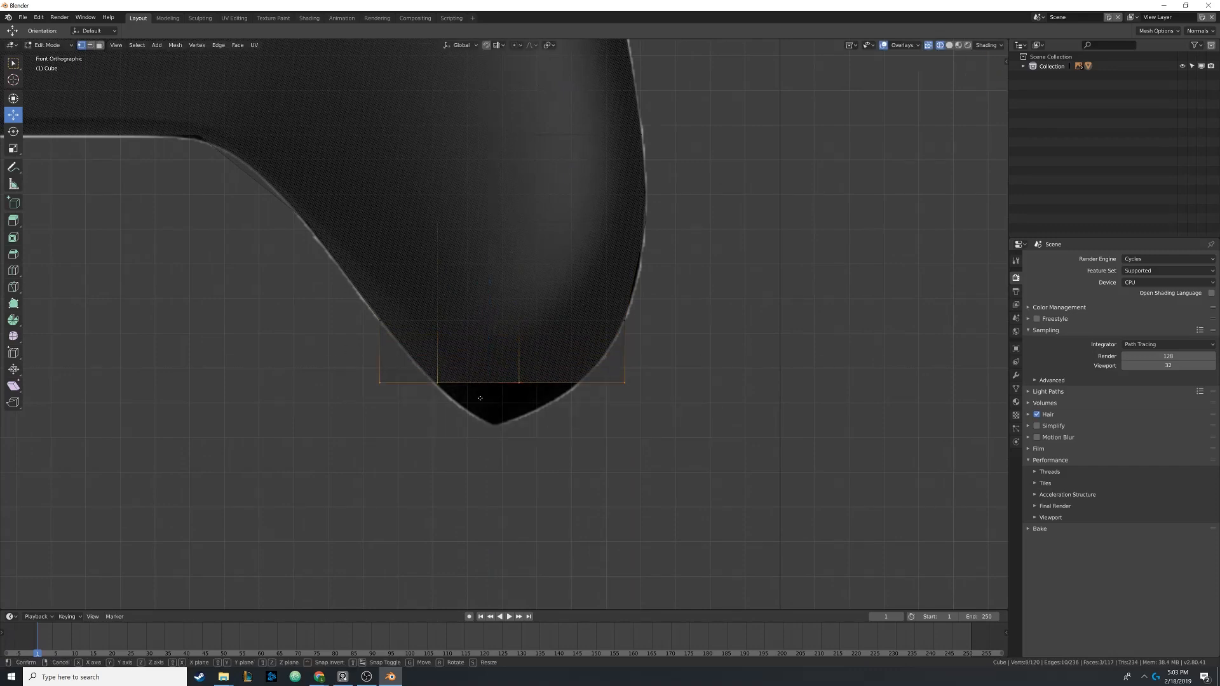
pyautogui.press('x')
pyautogui.click(486, 401)
# Move the bottom row's inner and outer corner vertices along the X axis onto the two sides of the grip outline
pyautogui.hotkey('alt', 'a')
pyautogui.press('b')
pyautogui.moveTo(392, 381); pyautogui.dragTo(384, 376)
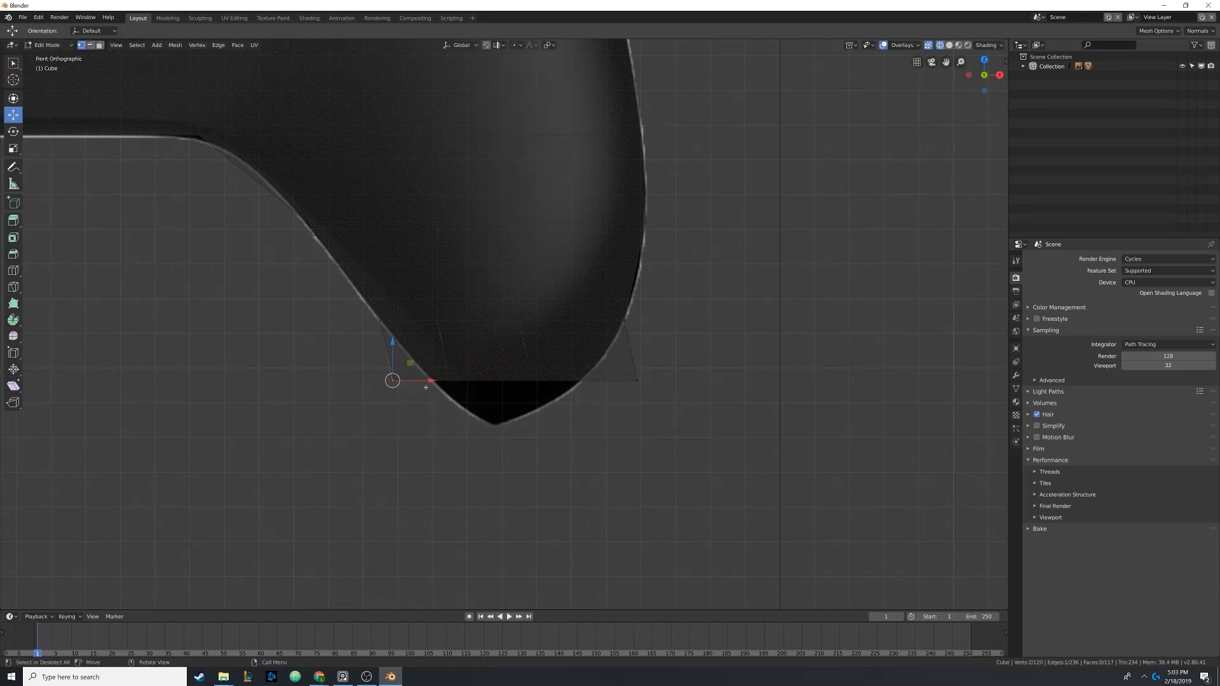
pyautogui.press('g')
pyautogui.press('x')
pyautogui.click(476, 383)
pyautogui.hotkey('alt', 'a')
pyautogui.press('b')
pyautogui.moveTo(625, 367); pyautogui.dragTo(664, 400)
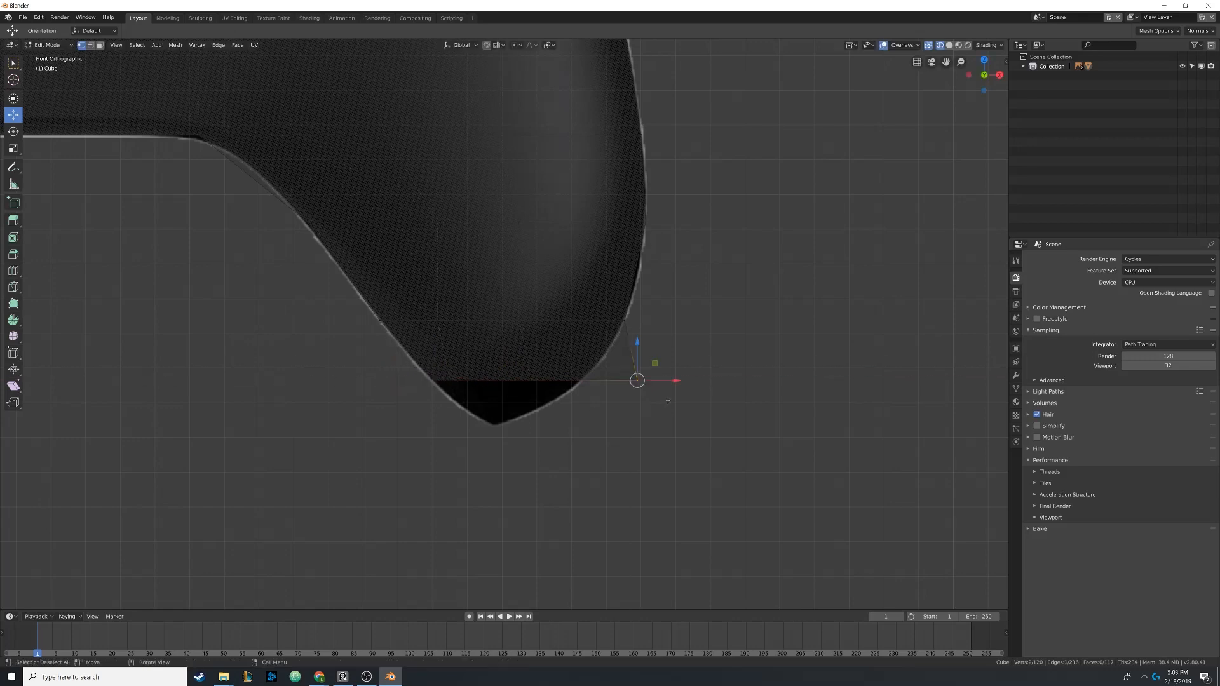
pyautogui.press('g')
pyautogui.press('x')
pyautogui.click(622, 399)
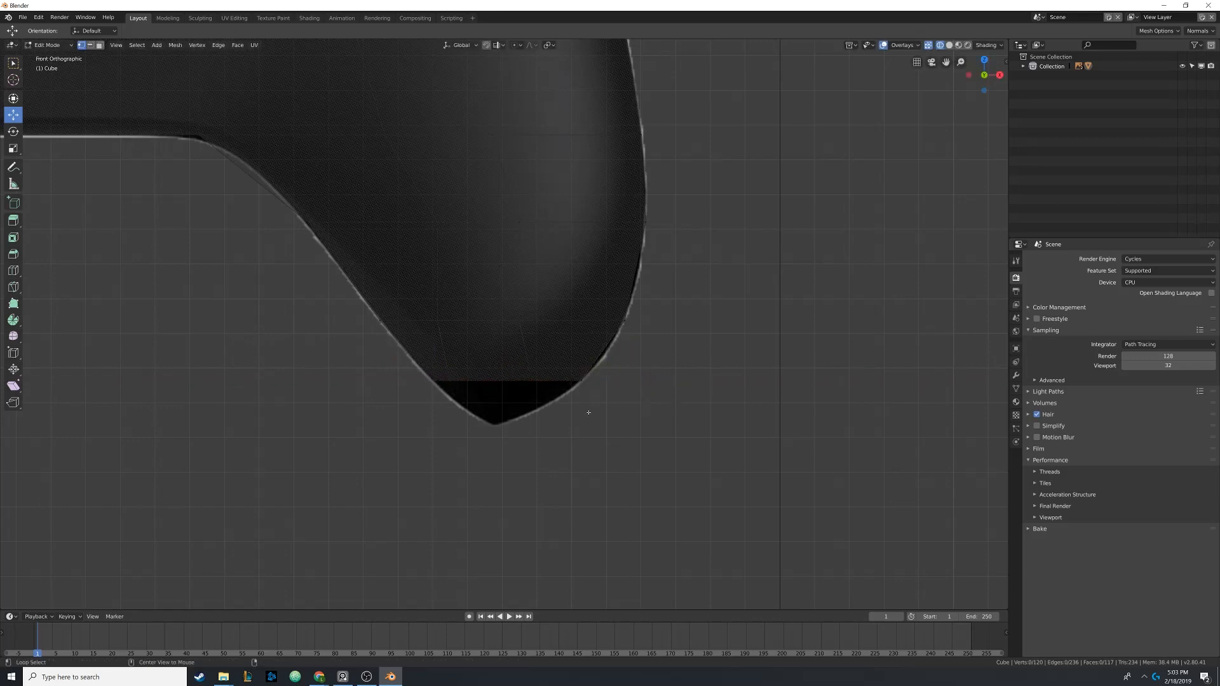
# Move the bottom row's inner middle vertices along the X axis to even out the spacing between the corners
pyautogui.hotkey('alt', 'a')
pyautogui.press('b')
pyautogui.moveTo(403, 362); pyautogui.dragTo(661, 428)
pyautogui.keyDown('shift'); pyautogui.moveTo(519, 434); pyautogui.dragTo(531, 408, button='middle'); pyautogui.keyUp('shift')
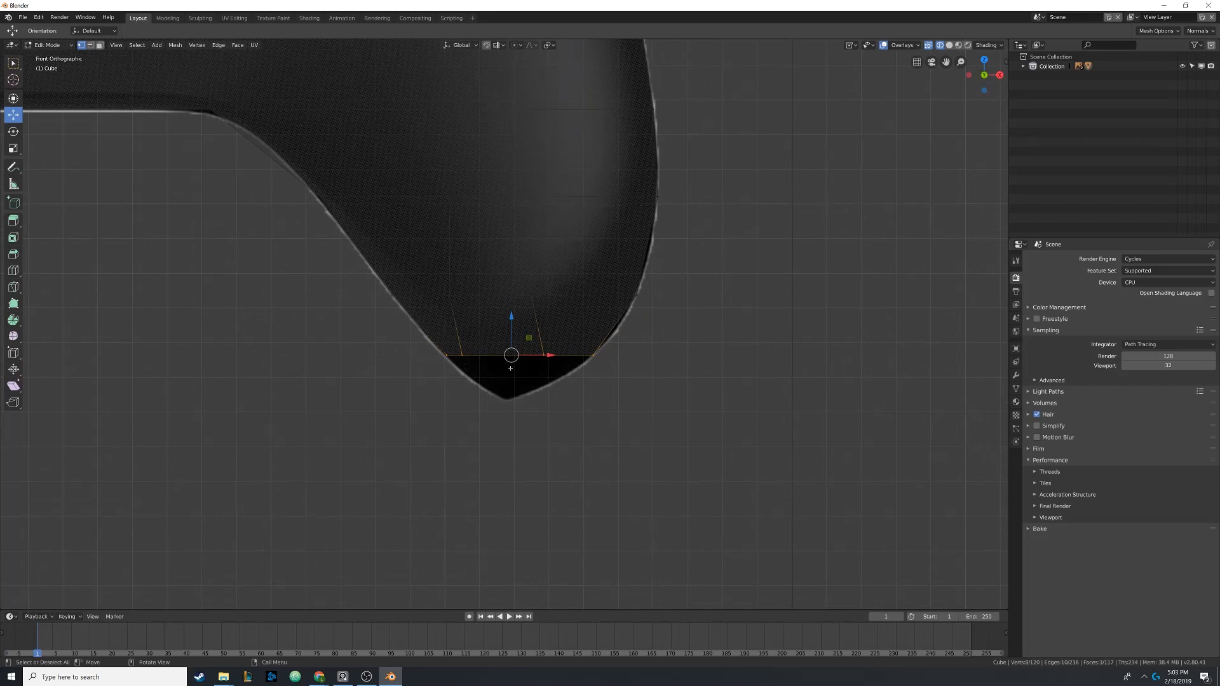
pyautogui.hotkey('alt', 'a')
pyautogui.press('b')
pyautogui.moveTo(454, 350); pyautogui.dragTo(520, 355)
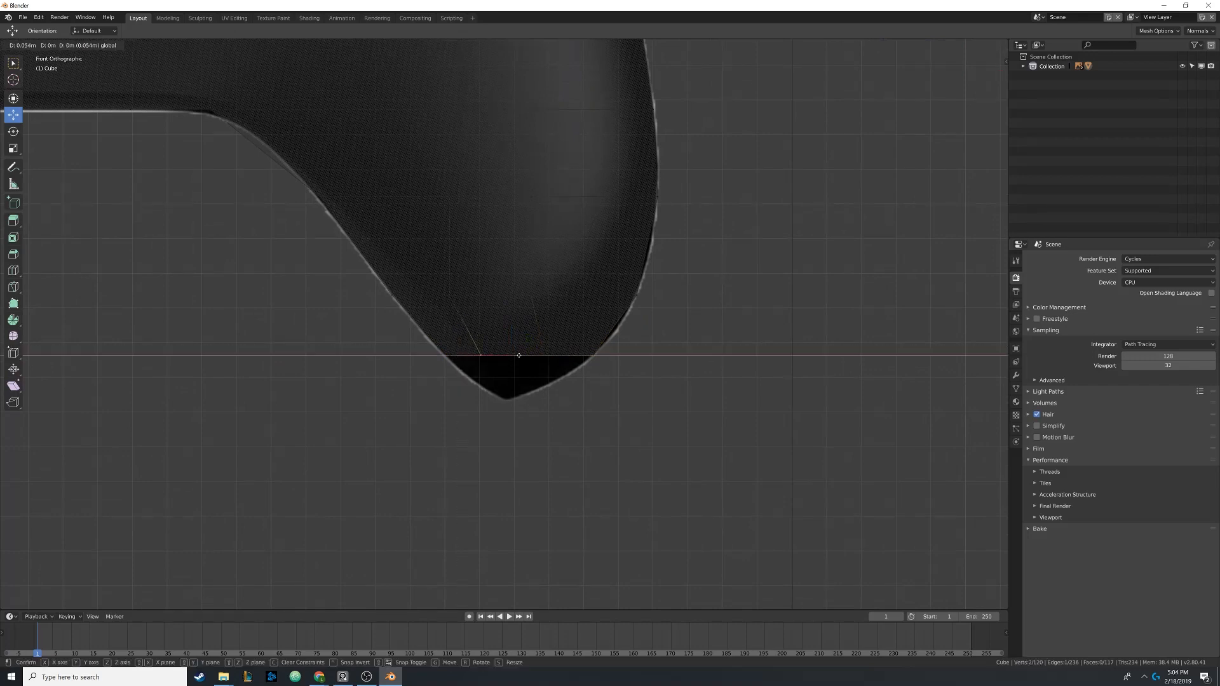
pyautogui.click(519, 356)
# Shift the middle vertices of the row above along the X axis to smooth the grip's vertical loops
pyautogui.hotkey('alt', 'a')
pyautogui.press('b')
pyautogui.moveTo(428, 280); pyautogui.dragTo(559, 311)
pyautogui.press('g')
pyautogui.press('x')
pyautogui.click(505, 299)
# Extrude the grip's bottom edge down once more to just above the end of the tip
pyautogui.hotkey('alt', 'a')
pyautogui.press('b')
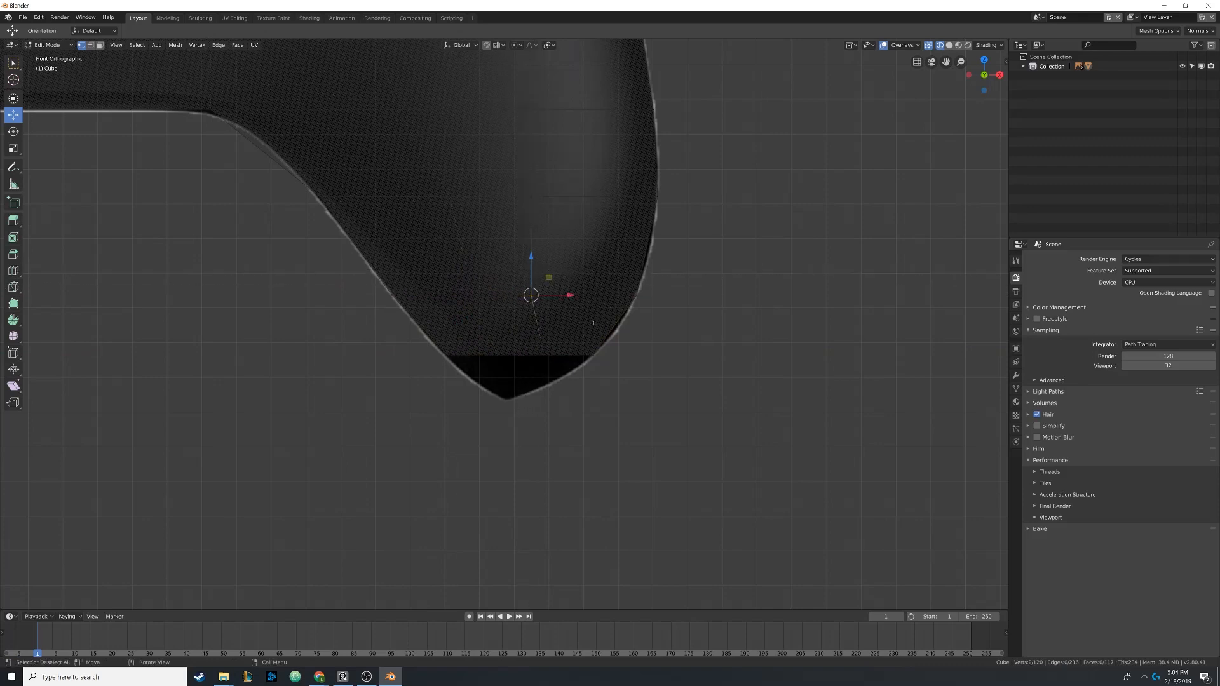
pyautogui.keyDown('shift'); pyautogui.moveTo(564, 309); pyautogui.dragTo(578, 343, button='middle'); pyautogui.keyUp('shift')
pyautogui.moveTo(600, 330); pyautogui.dragTo(600, 329)
pyautogui.press('b')
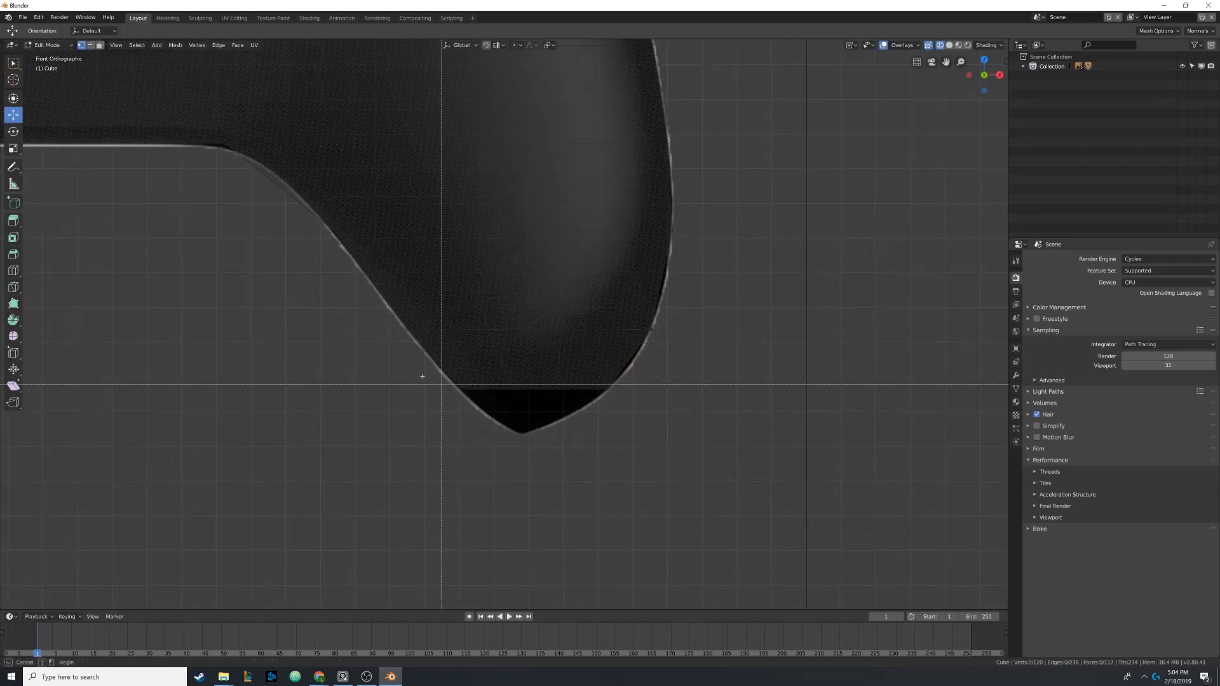
pyautogui.moveTo(418, 373); pyautogui.dragTo(668, 452)
pyautogui.keyDown('shift'); pyautogui.moveTo(530, 426); pyautogui.dragTo(517, 390, button='middle'); pyautogui.keyUp('shift')
pyautogui.scroll(3, 516, 398)
pyautogui.press('e')
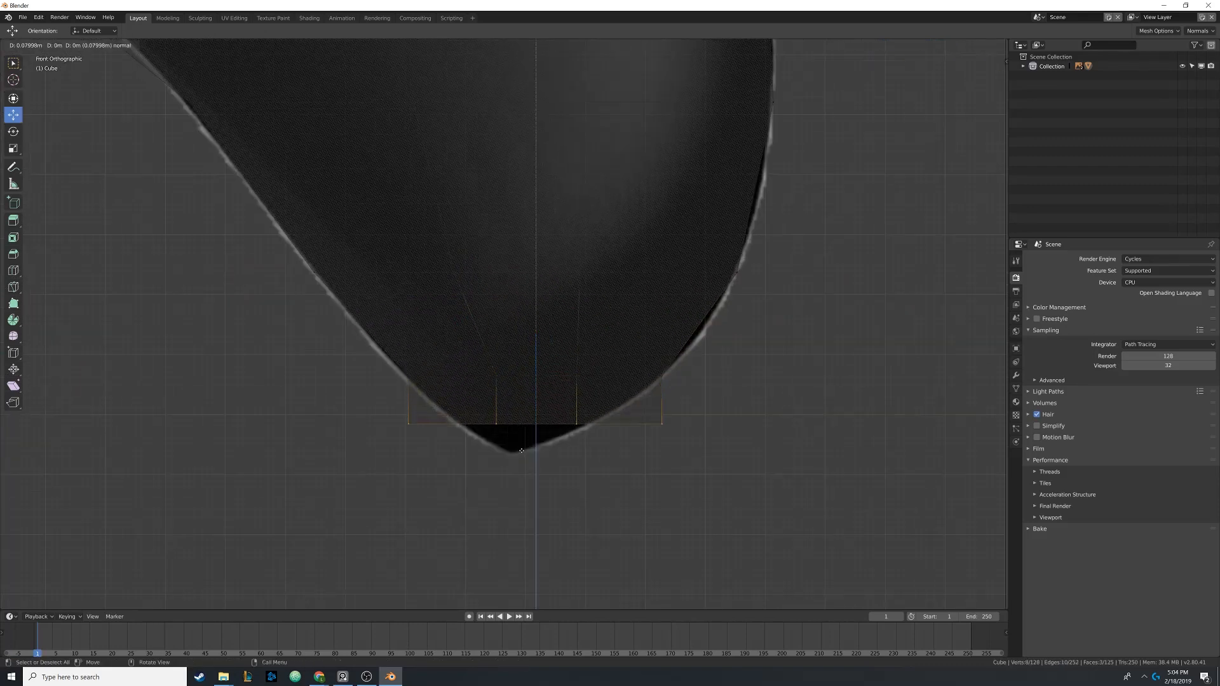
pyautogui.click(514, 445)
# Fit the new bottom row's inner and outer corner vertices to both sides of the tip outline
pyautogui.click(401, 431)
pyautogui.press('b')
pyautogui.moveTo(402, 431); pyautogui.dragTo(495, 427)
pyautogui.click(565, 454)
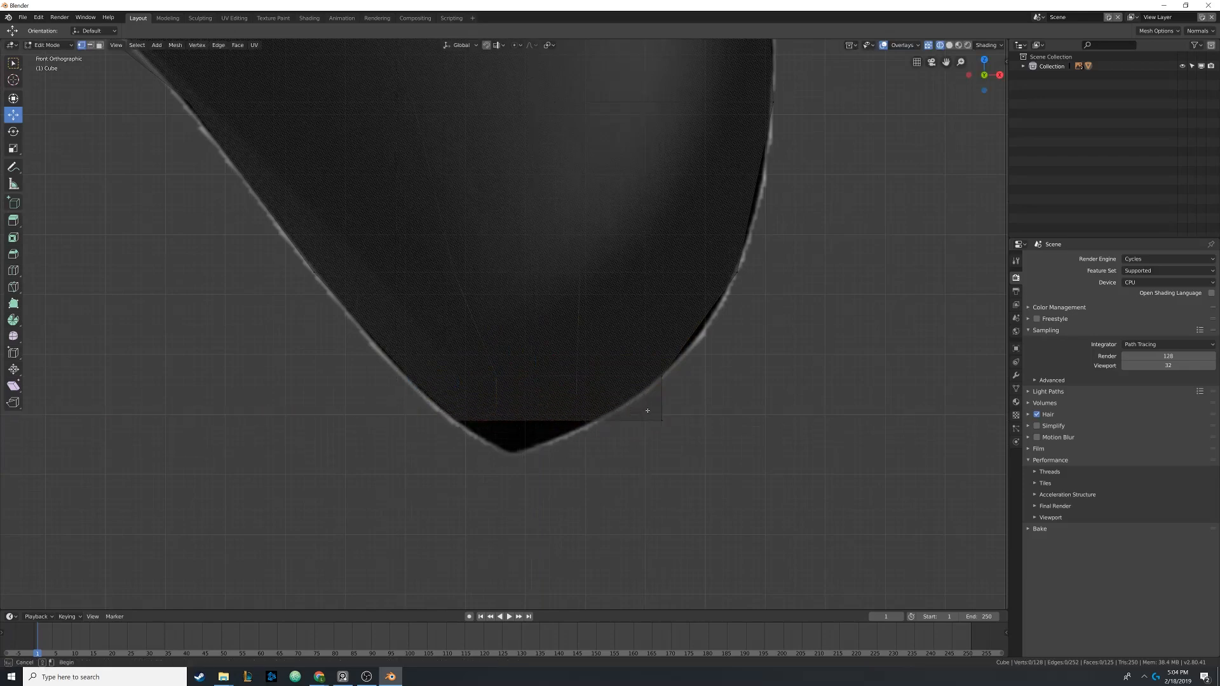
pyautogui.click(661, 419)
pyautogui.moveTo(699, 420); pyautogui.dragTo(625, 422)
# Pull the bottom row's middle vertices down together to the very end of the grip tip
pyautogui.press('b')
pyautogui.moveTo(434, 402); pyautogui.dragTo(673, 477)
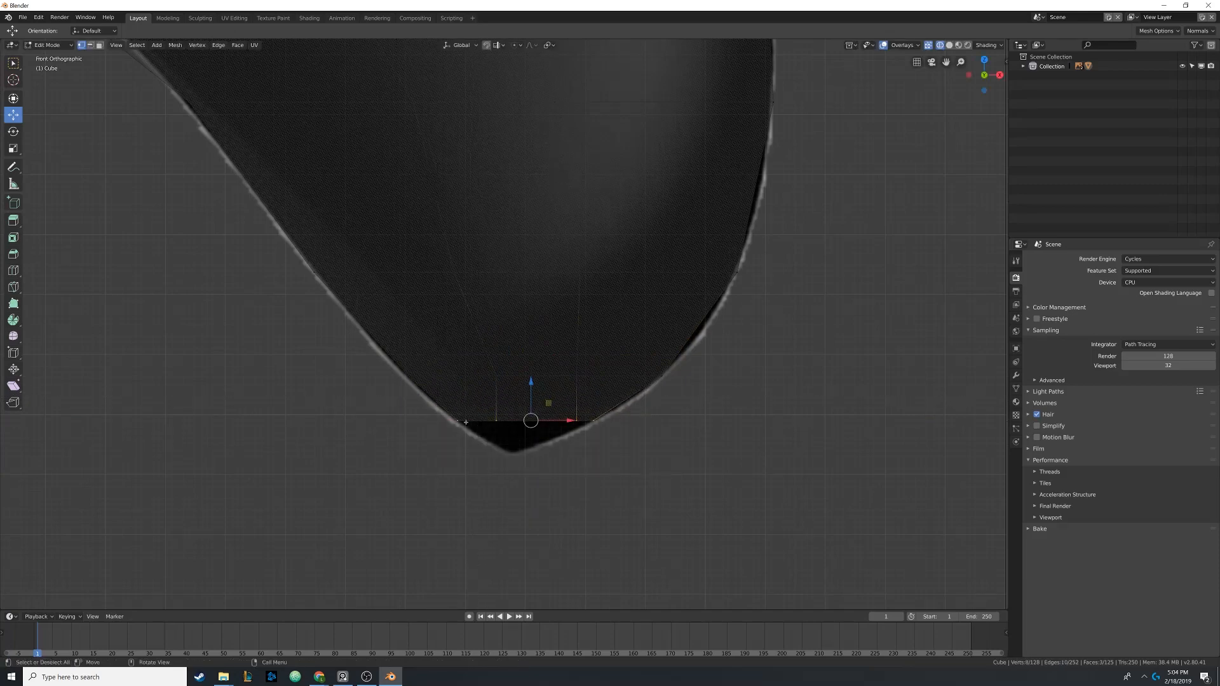
pyautogui.press('b')
pyautogui.moveTo(487, 408); pyautogui.dragTo(582, 431)
pyautogui.press('g')
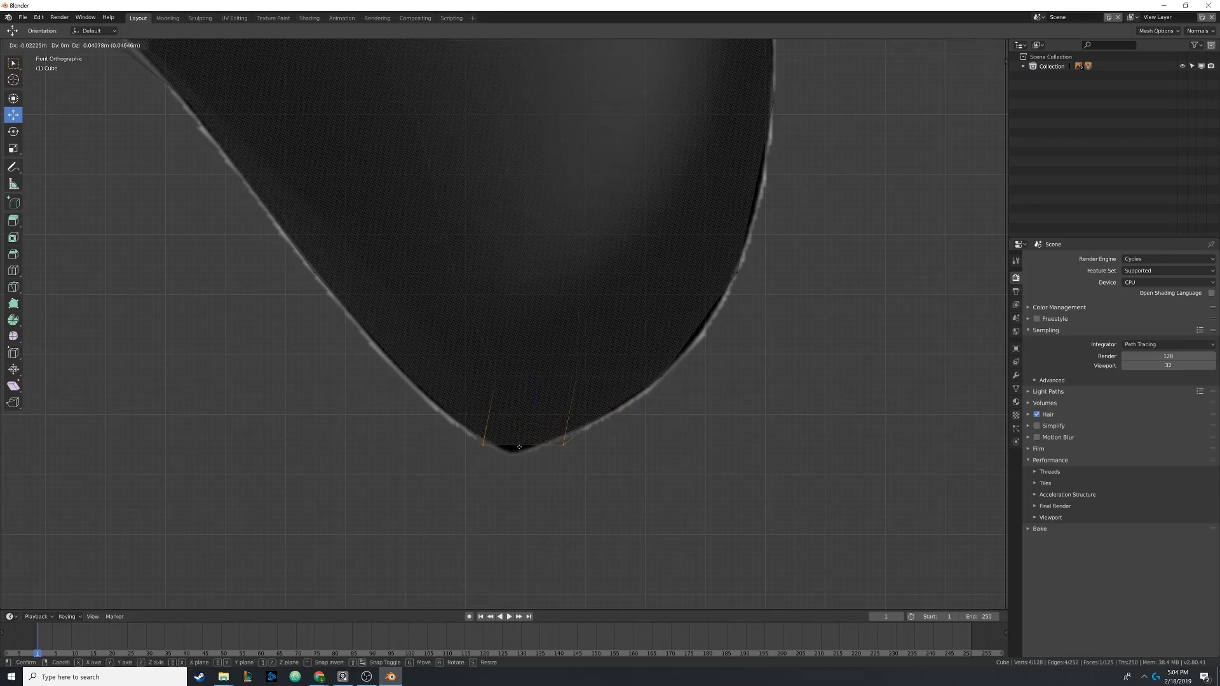
pyautogui.click(521, 441)
# Place the tip's outer and inner middle vertices individually on the rounded outline to close the grip's silhouette
pyautogui.click(556, 444)
pyautogui.press('g')
pyautogui.click(550, 465)
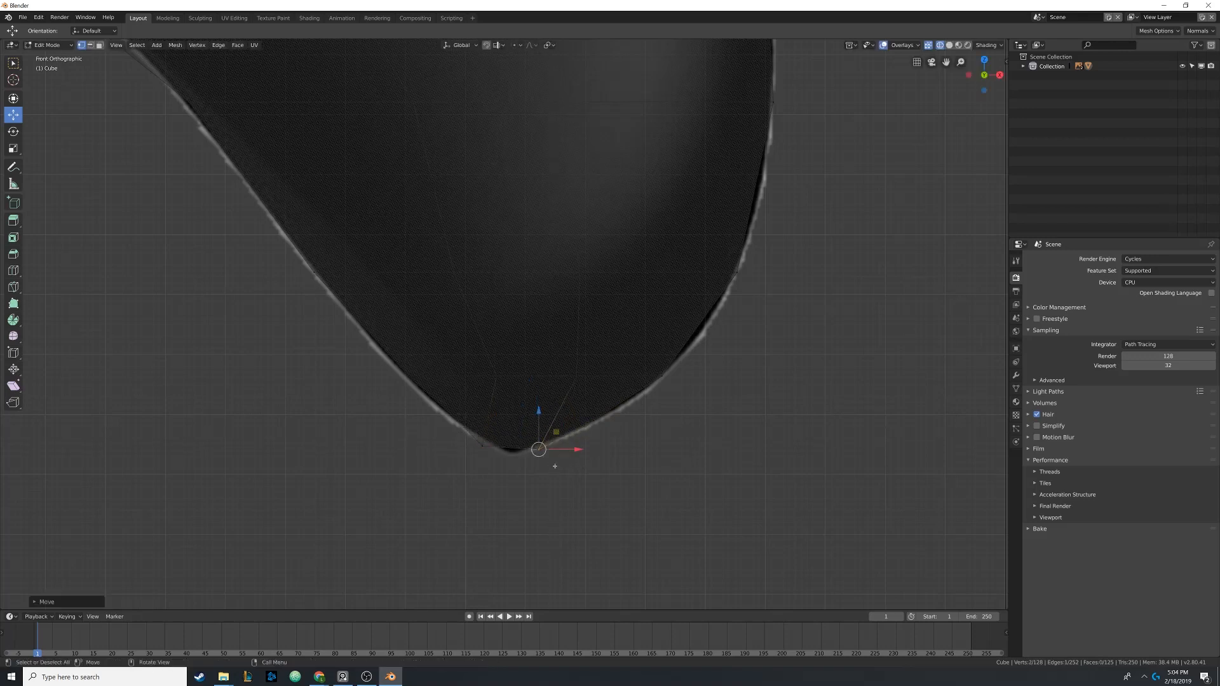
pyautogui.press('b')
pyautogui.moveTo(466, 437); pyautogui.dragTo(495, 459)
pyautogui.press('g')
pyautogui.click(505, 460)
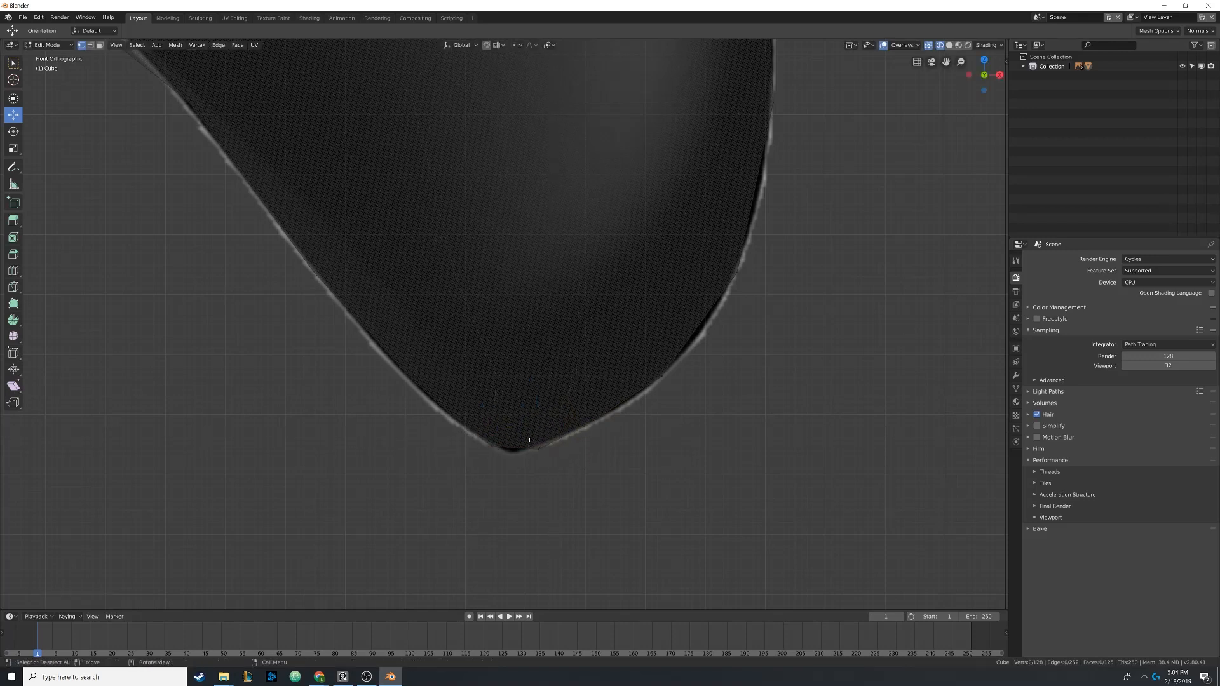
# Select the whole mesh and examine how its silhouette fits the right half of the front reference
pyautogui.press('a')
pyautogui.keyDown('shift'); pyautogui.moveTo(493, 401); pyautogui.dragTo(561, 509, button='middle'); pyautogui.keyUp('shift')
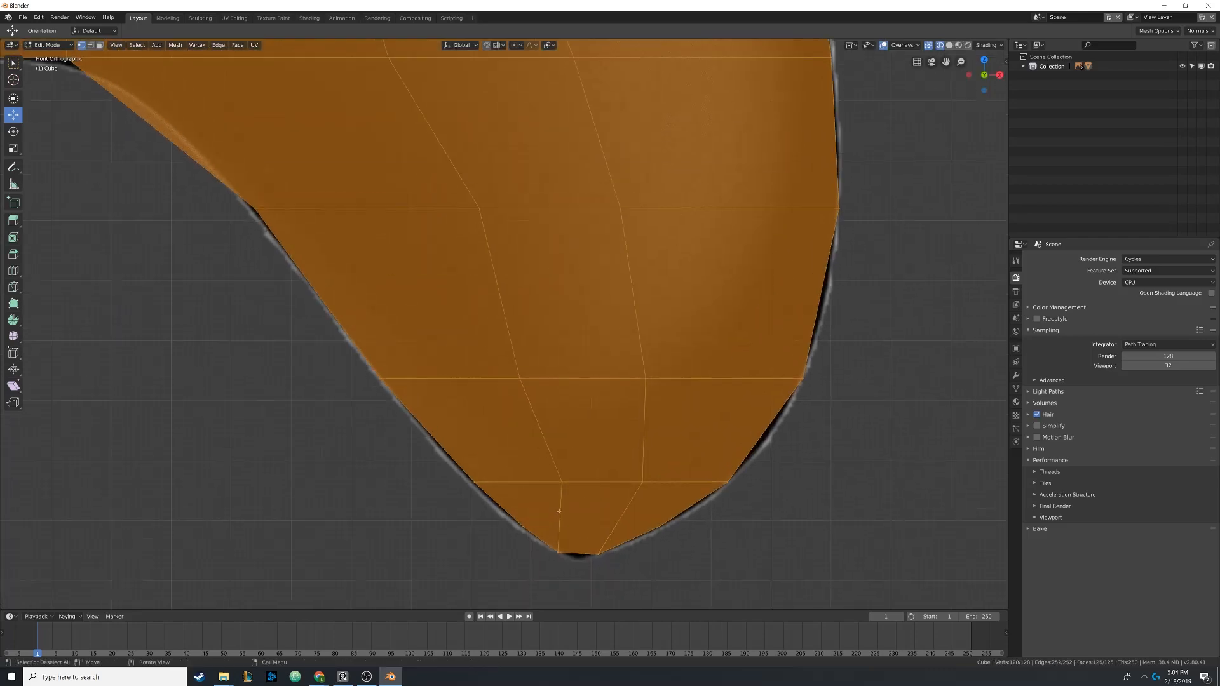
pyautogui.scroll(-6, 559, 507)
pyautogui.keyDown('shift'); pyautogui.moveTo(403, 266); pyautogui.dragTo(492, 482, button='middle'); pyautogui.keyUp('shift')
pyautogui.scroll(-1, 416, 280)
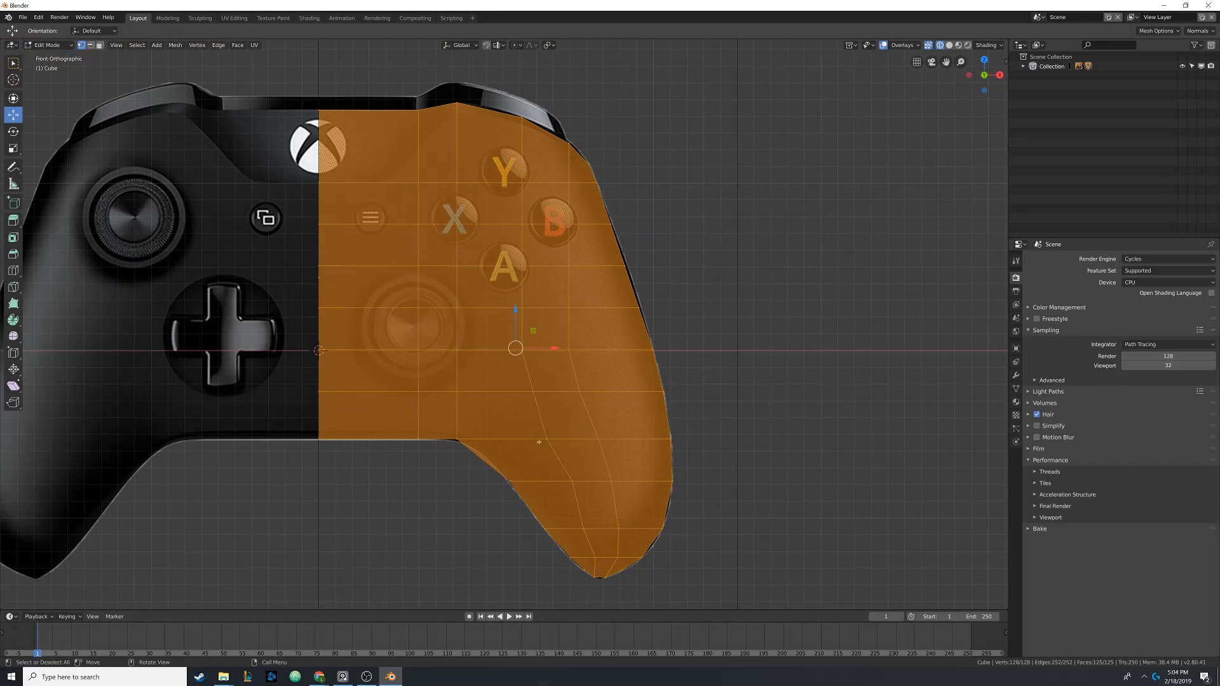
pyautogui.keyDown('shift'); pyautogui.moveTo(408, 304); pyautogui.dragTo(474, 353, button='middle'); pyautogui.keyUp('shift')
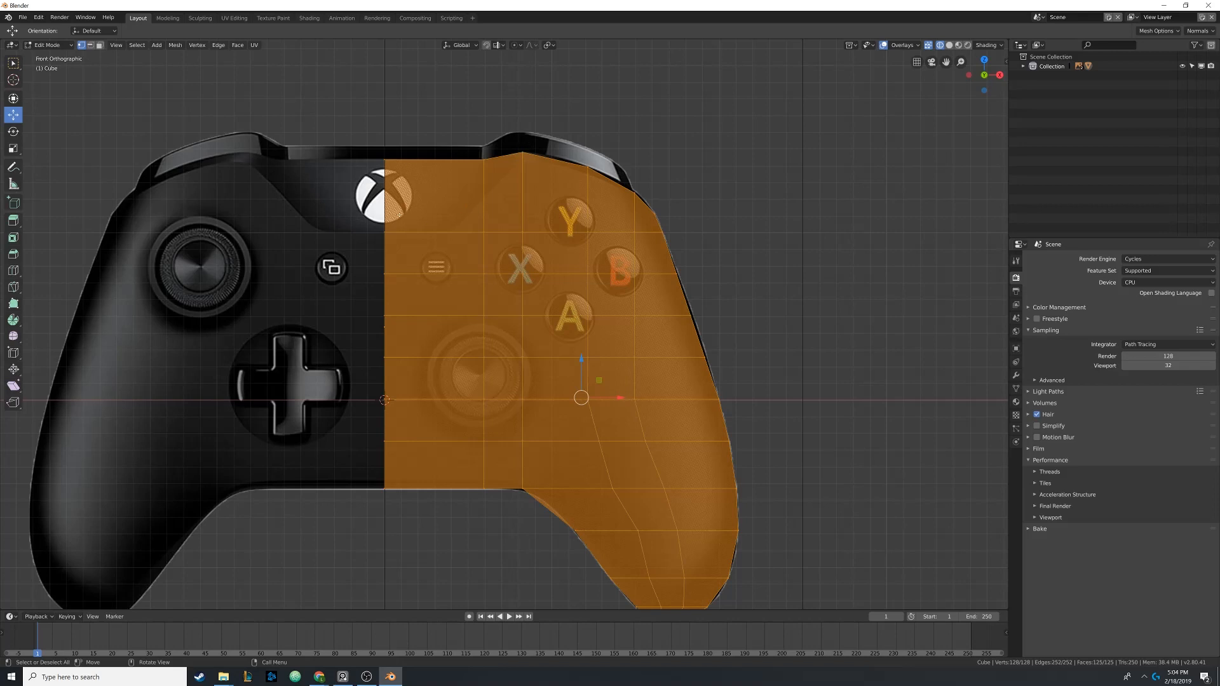
pyautogui.keyDown('shift'); pyautogui.moveTo(468, 265); pyautogui.dragTo(443, 240, button='middle'); pyautogui.keyUp('shift')
pyautogui.keyDown('shift'); pyautogui.moveTo(474, 323); pyautogui.dragTo(460, 293, button='middle'); pyautogui.keyUp('shift')
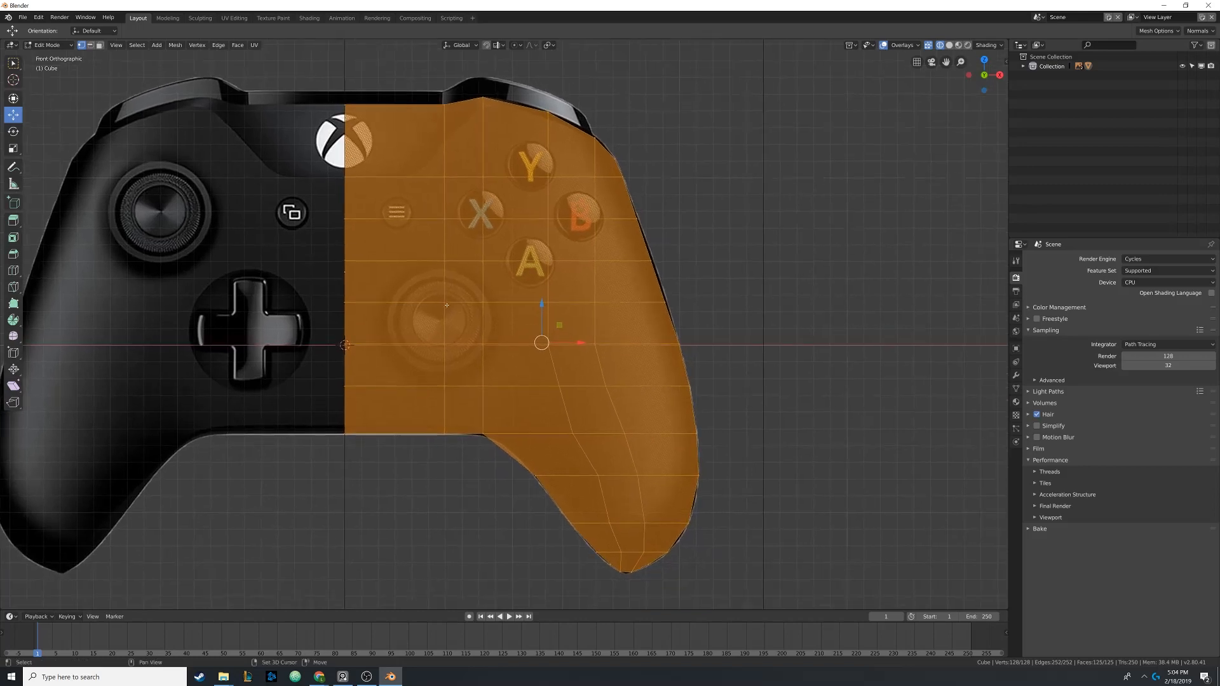
pyautogui.hotkey('alt', 'a')
pyautogui.press('a')
pyautogui.moveTo(507, 334)
pyautogui.keyDown('shift'); pyautogui.mouseDown(button='middle')
pyautogui.moveTo(504, 370)
pyautogui.moveTo(493, 351)
pyautogui.mouseUp(button='middle'); pyautogui.keyUp('shift')
# Return to Object Mode and check the silhouette in solid shading from the front, ending in wireframe
pyautogui.press('Tab')
pyautogui.moveTo(486, 296)
pyautogui.keyDown('shift'); pyautogui.mouseDown(button='middle')
pyautogui.moveTo(490, 330)
pyautogui.moveTo(528, 299)
pyautogui.moveTo(517, 284)
pyautogui.moveTo(537, 260)
pyautogui.moveTo(470, 298)
pyautogui.moveTo(488, 281)
pyautogui.moveTo(456, 288)
pyautogui.moveTo(479, 288)
pyautogui.mouseUp(button='middle'); pyautogui.keyUp('shift')
pyautogui.scroll(-2, 490, 330)
pyautogui.press('z')
pyautogui.click(550, 325)
pyautogui.press('KP_1')
pyautogui.press('z')
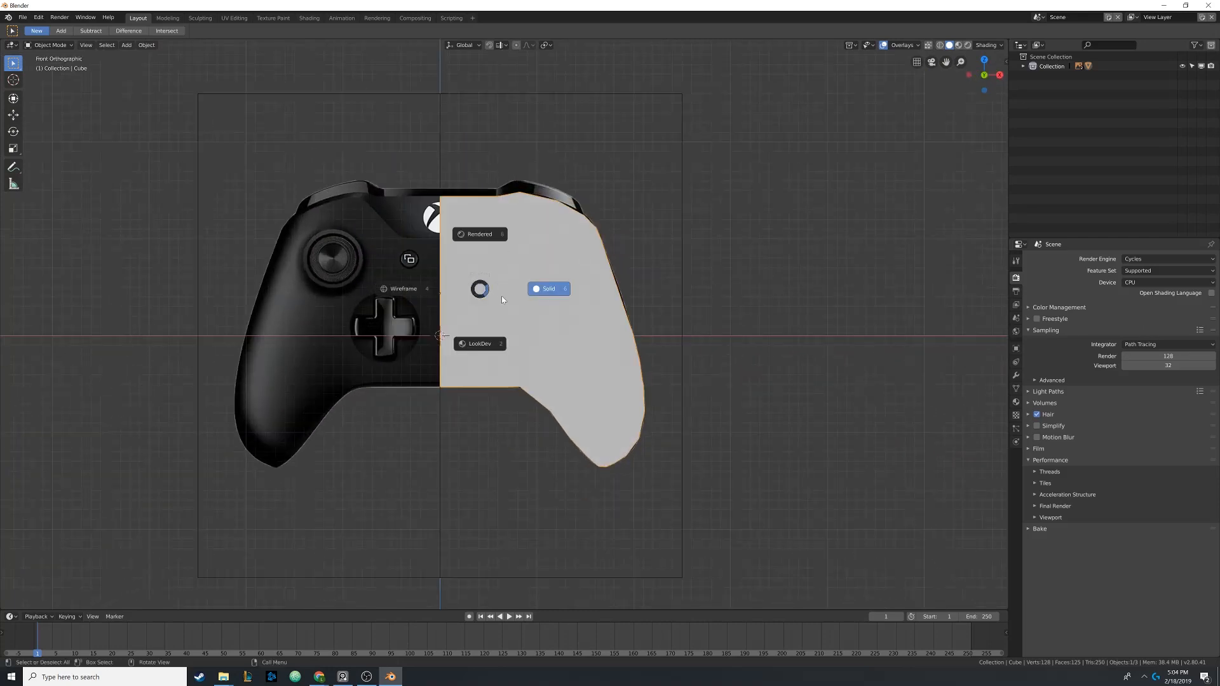
pyautogui.click(410, 288)
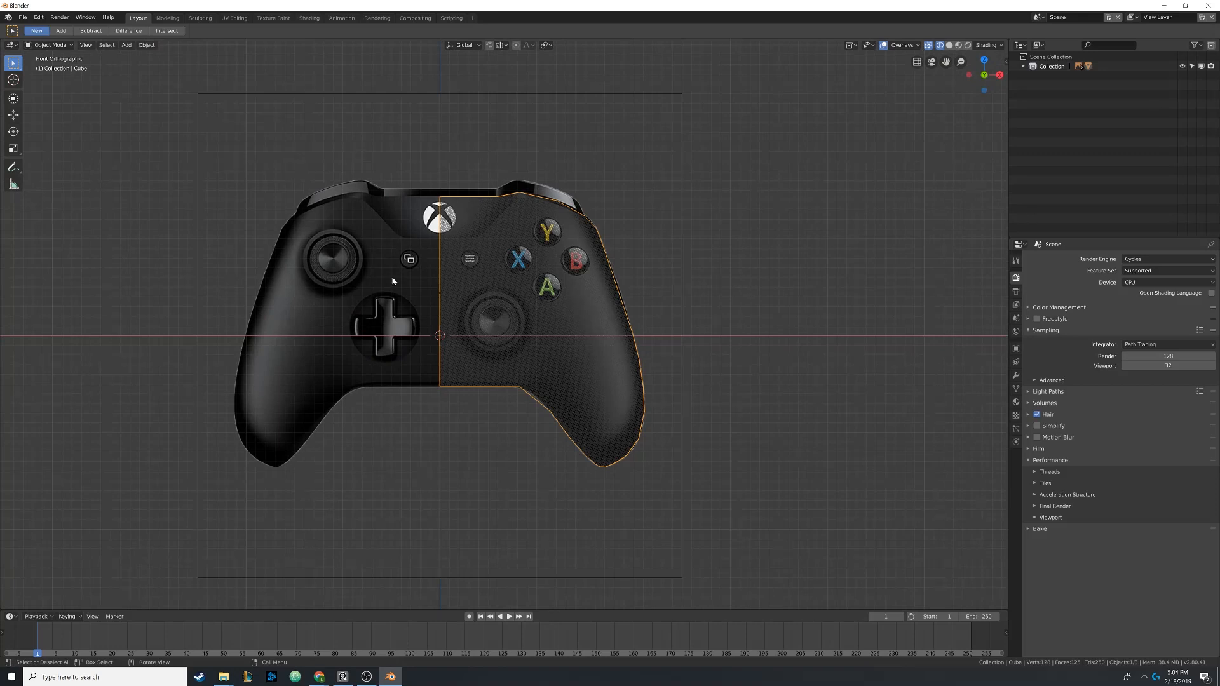
# Select the side reference image in the right view and scale it down toward the mesh's height
pyautogui.press('KP_3')
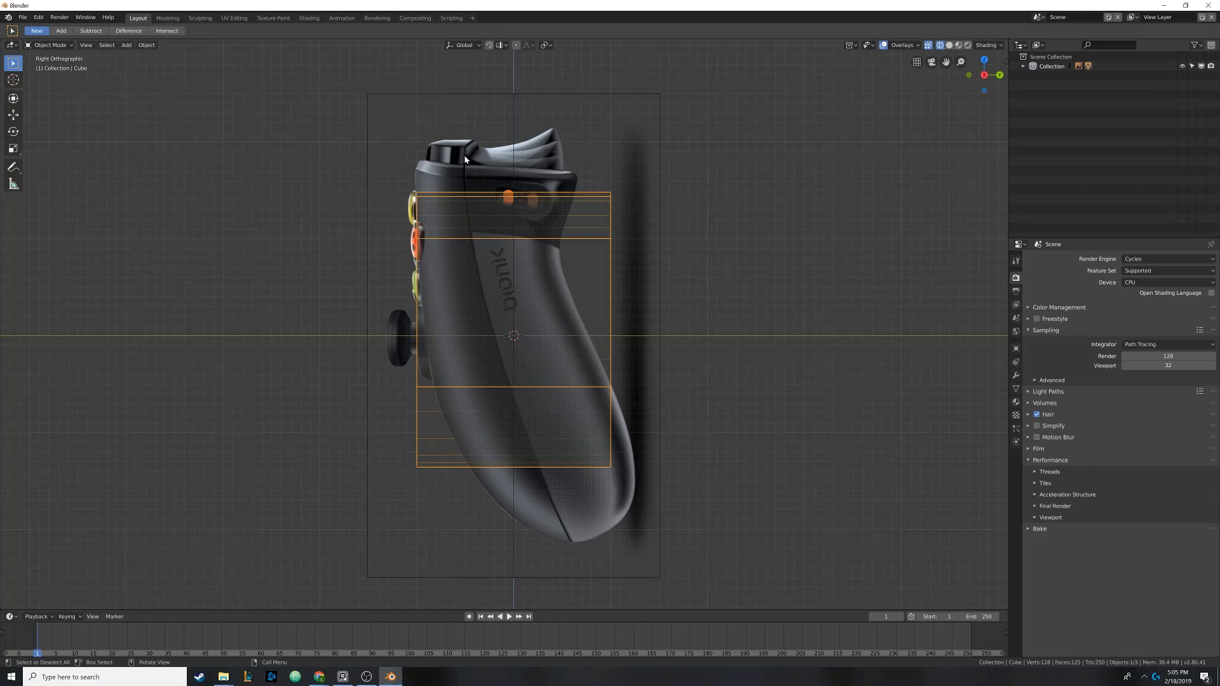
pyautogui.click(488, 213)
pyautogui.press('z')
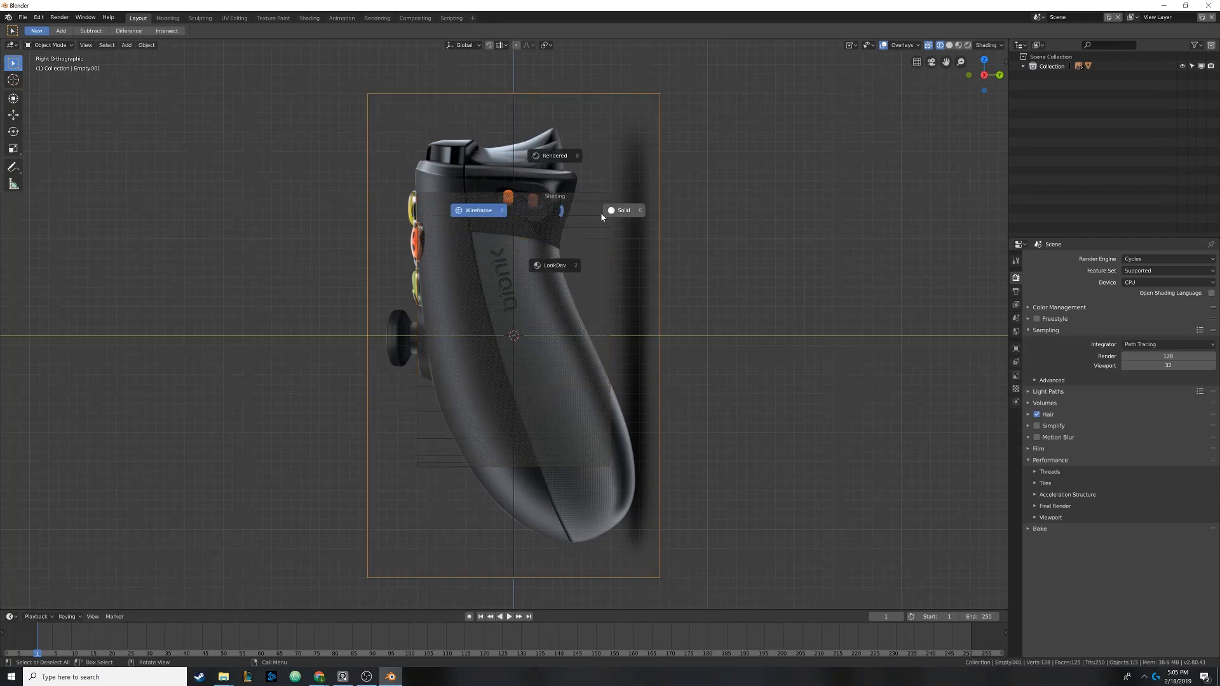
pyautogui.click(507, 186)
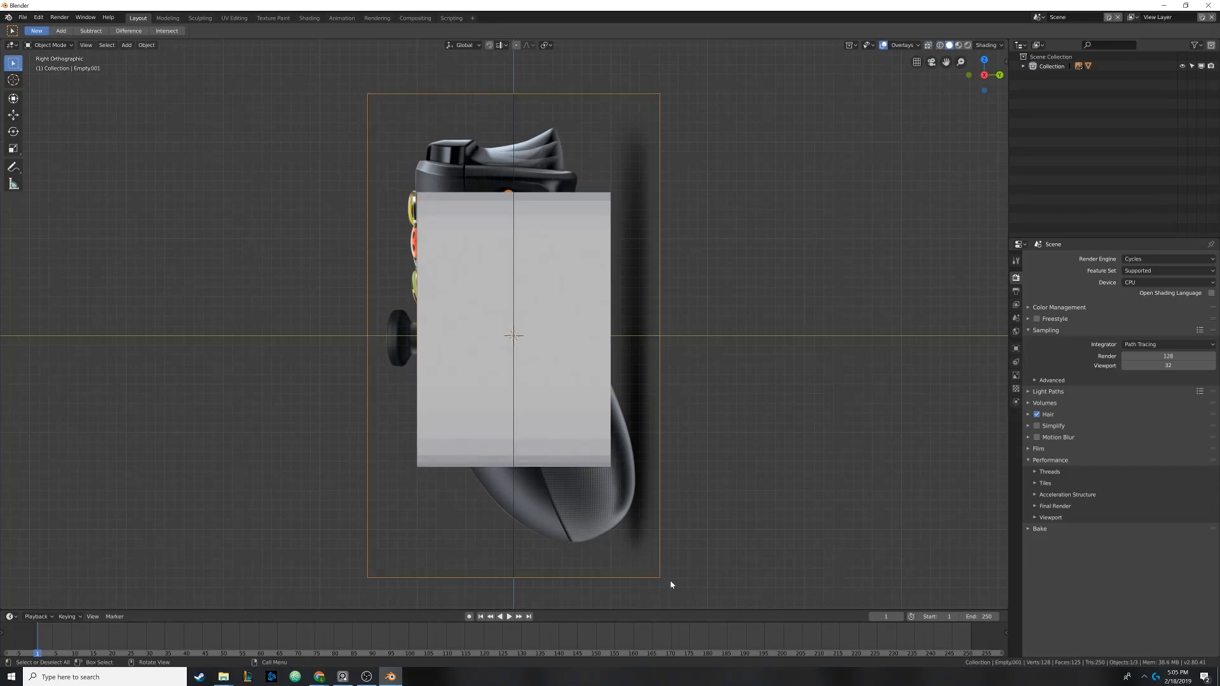
pyautogui.press('s')
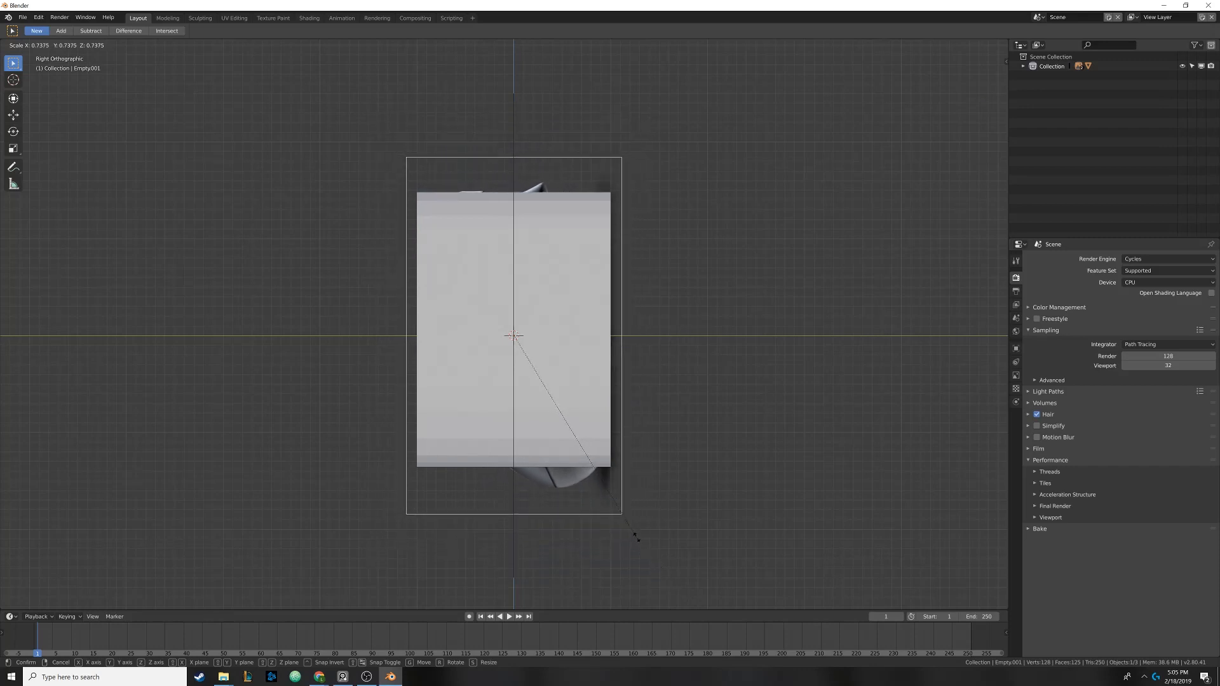
pyautogui.click(635, 537)
pyautogui.press('z')
pyautogui.click(465, 463)
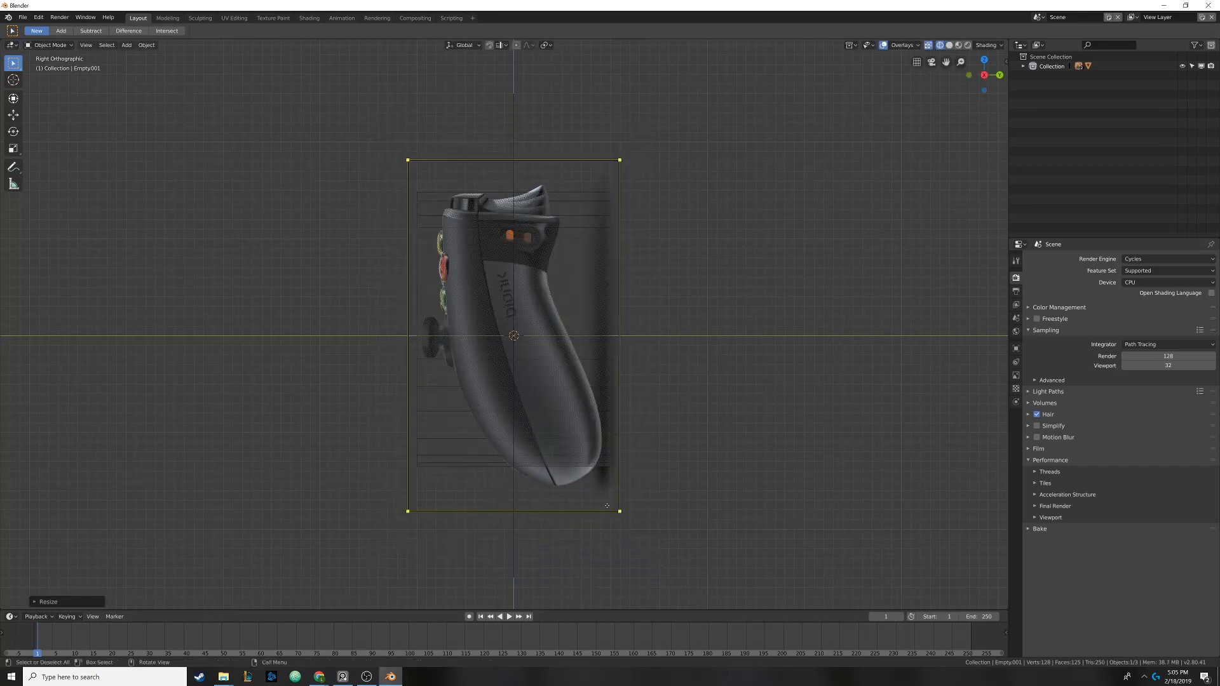
# Scale the side reference slightly smaller and raise it about 0.1 m along Z to meet the mesh's lower edge
pyautogui.keyDown('shift'); pyautogui.click(470, 458); pyautogui.keyUp('shift')
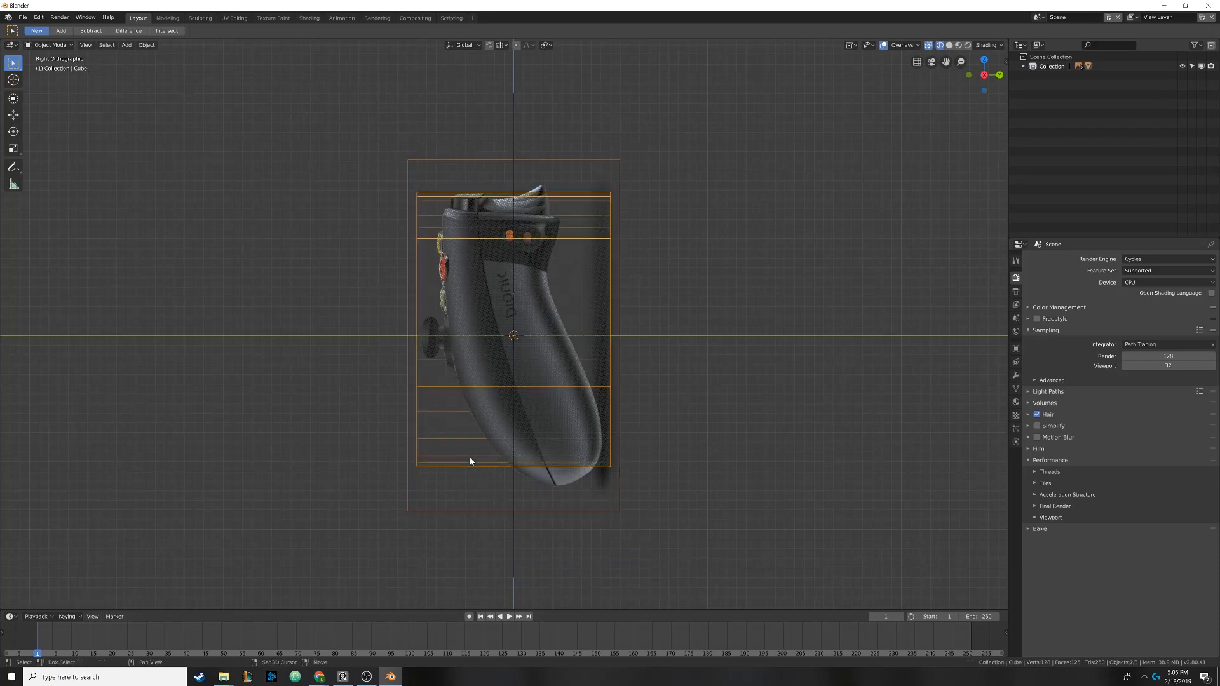
pyautogui.click(496, 160)
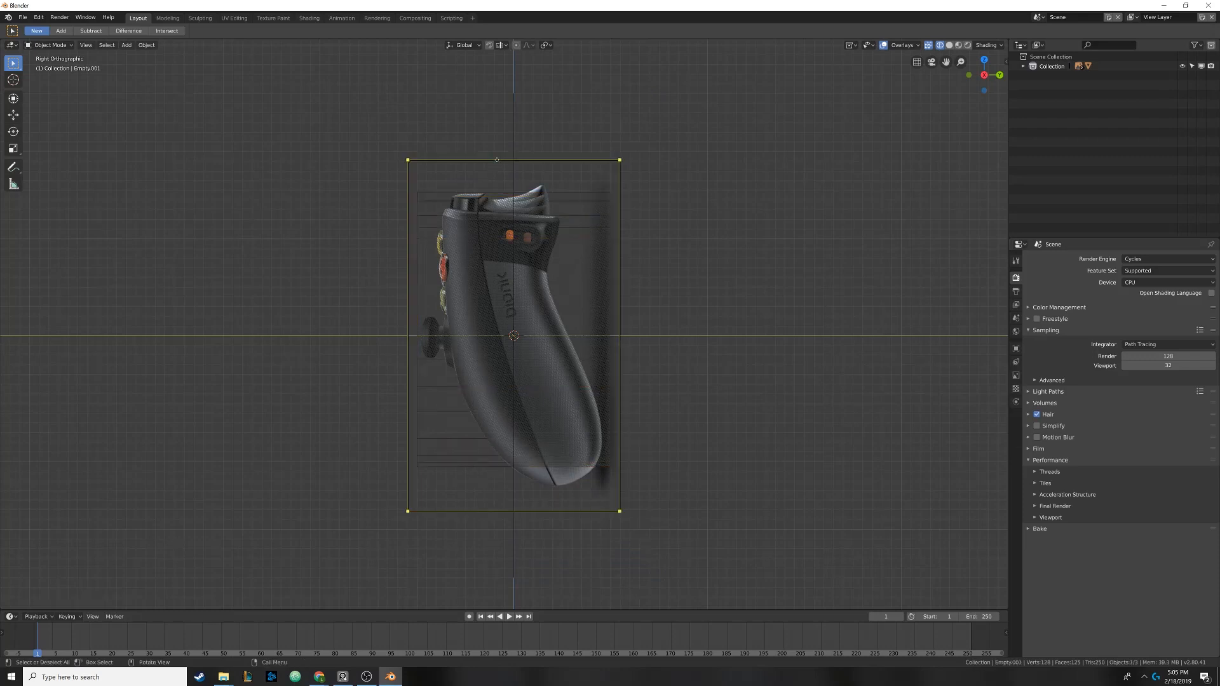
pyautogui.press('s')
pyautogui.click(687, 452)
pyautogui.press('g')
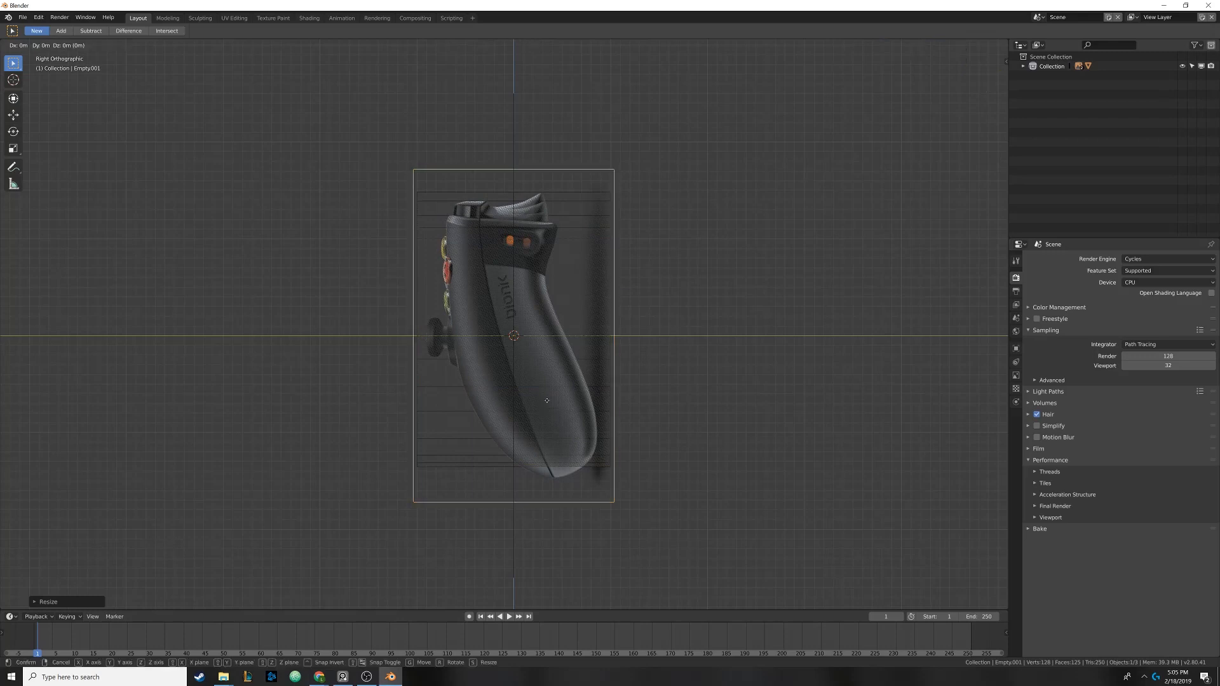
pyautogui.press('z')
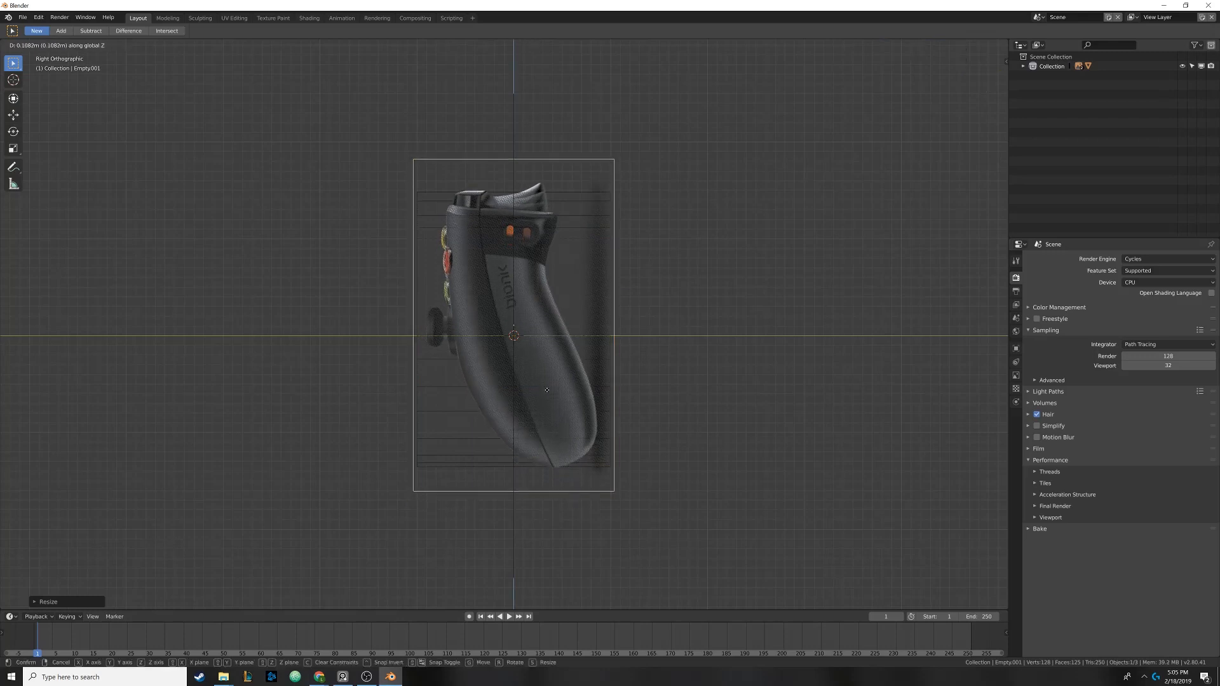
pyautogui.click(548, 392)
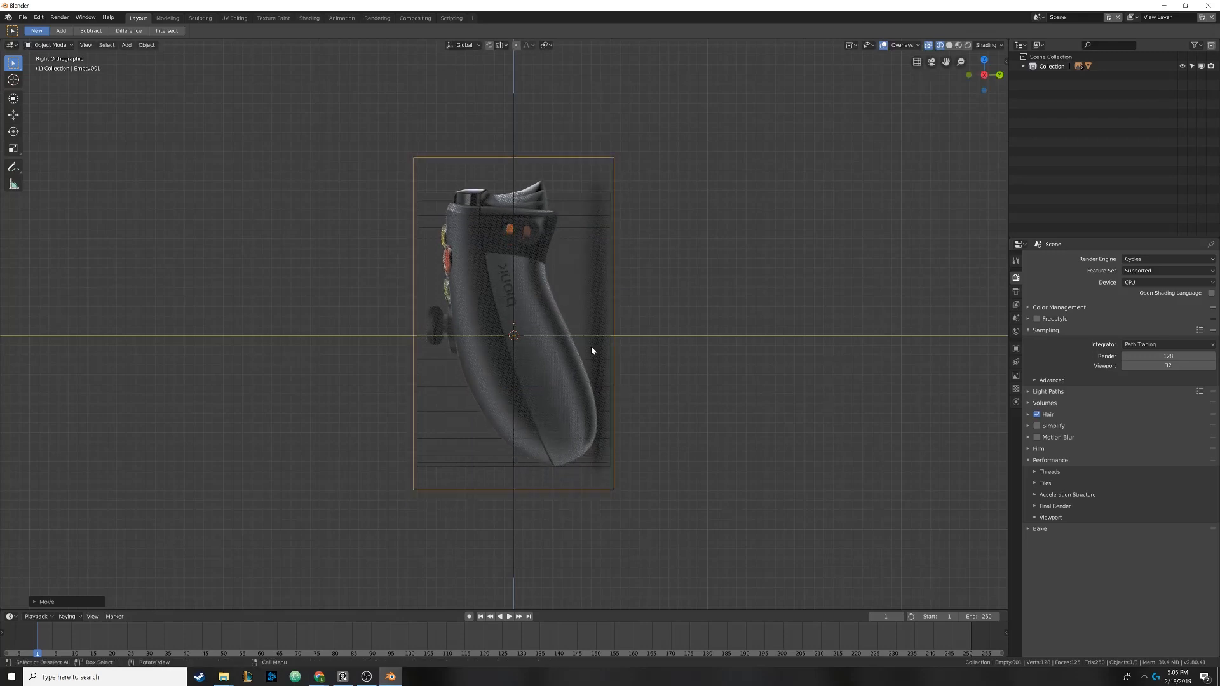
# Enlarge the side reference slightly and reposition it so the controller body spans the mesh's top and bottom edges
pyautogui.press('s')
pyautogui.click(619, 370)
pyautogui.press('g')
pyautogui.click(558, 465)
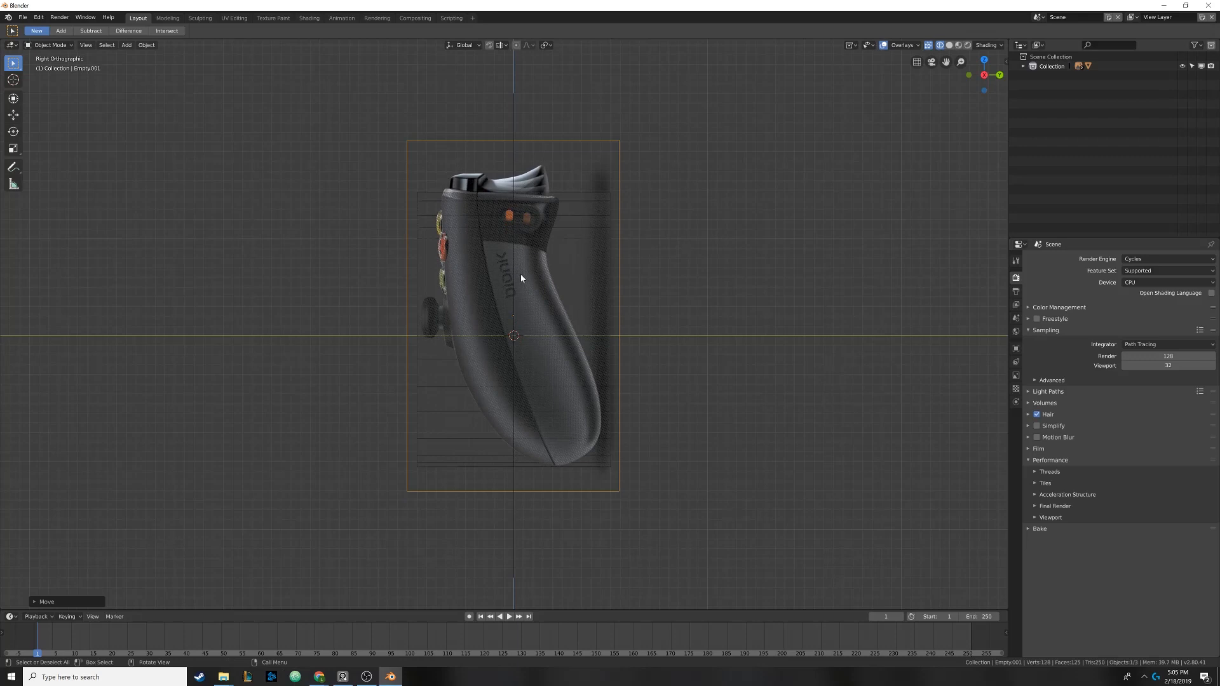
pyautogui.press('g')
pyautogui.click(521, 307)
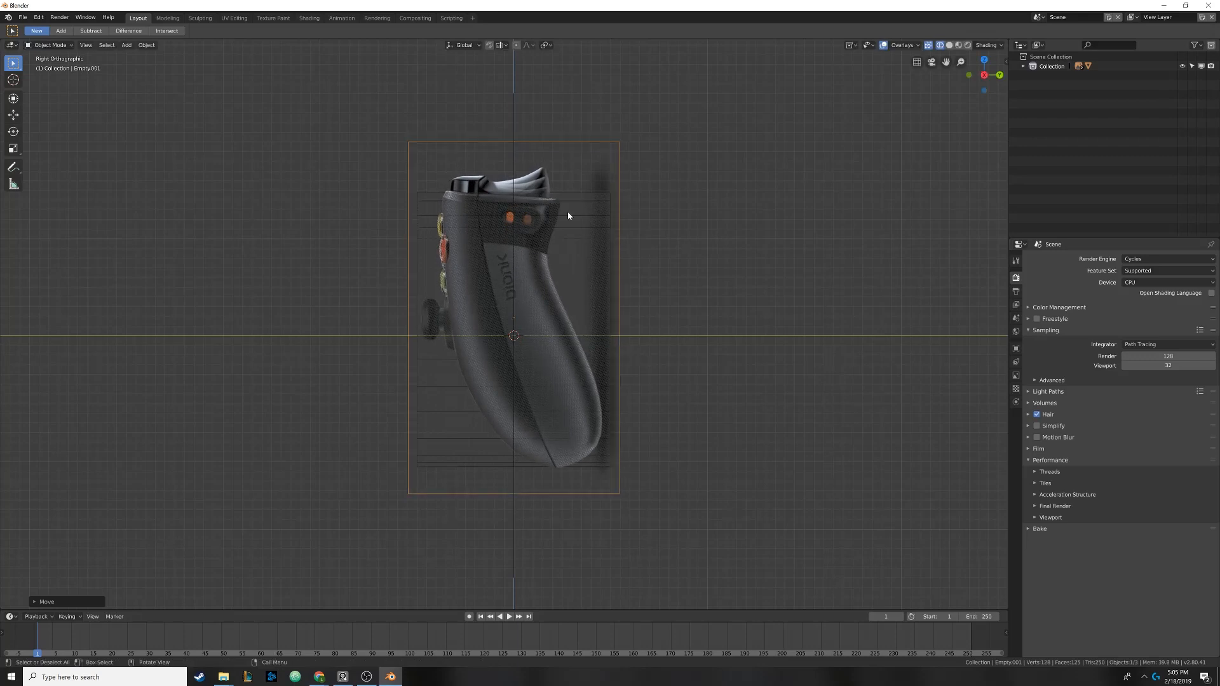
# Select the controller mesh and scale all its geometry down along Y until its front face meets the side reference's front edge
pyautogui.click(587, 194)
pyautogui.keyDown('shift'); pyautogui.moveTo(541, 265); pyautogui.dragTo(565, 237, button='middle'); pyautogui.keyUp('shift')
pyautogui.scroll(1, 592, 262)
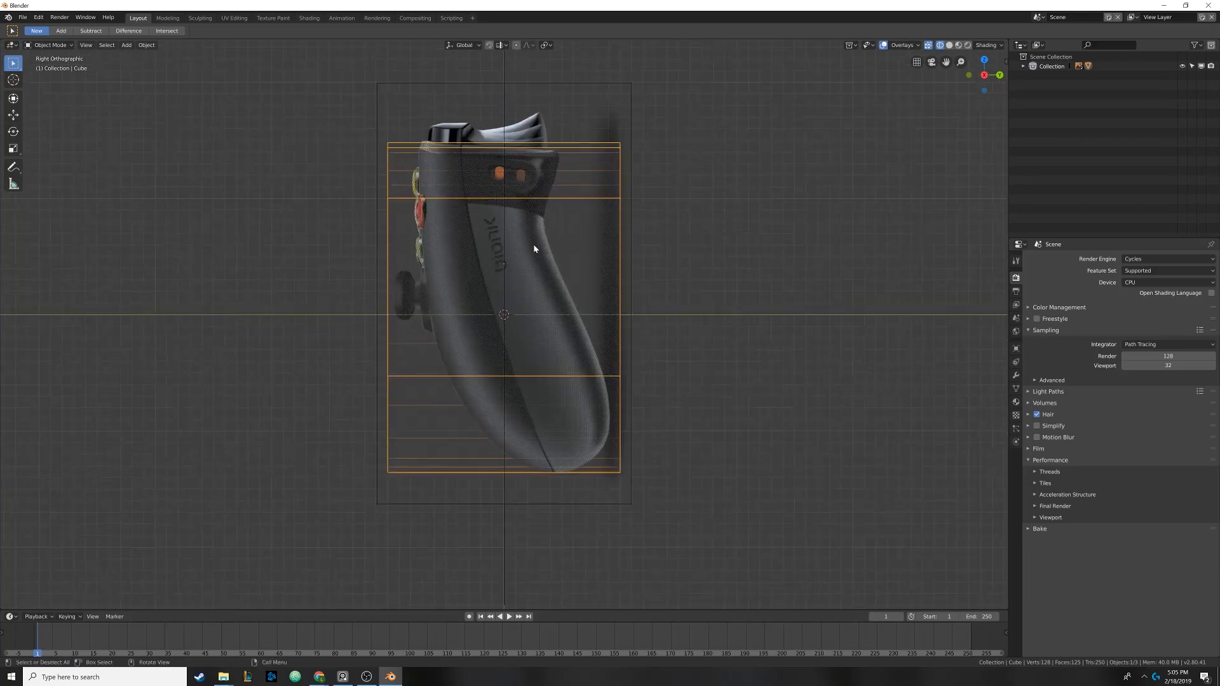
pyautogui.press('Tab')
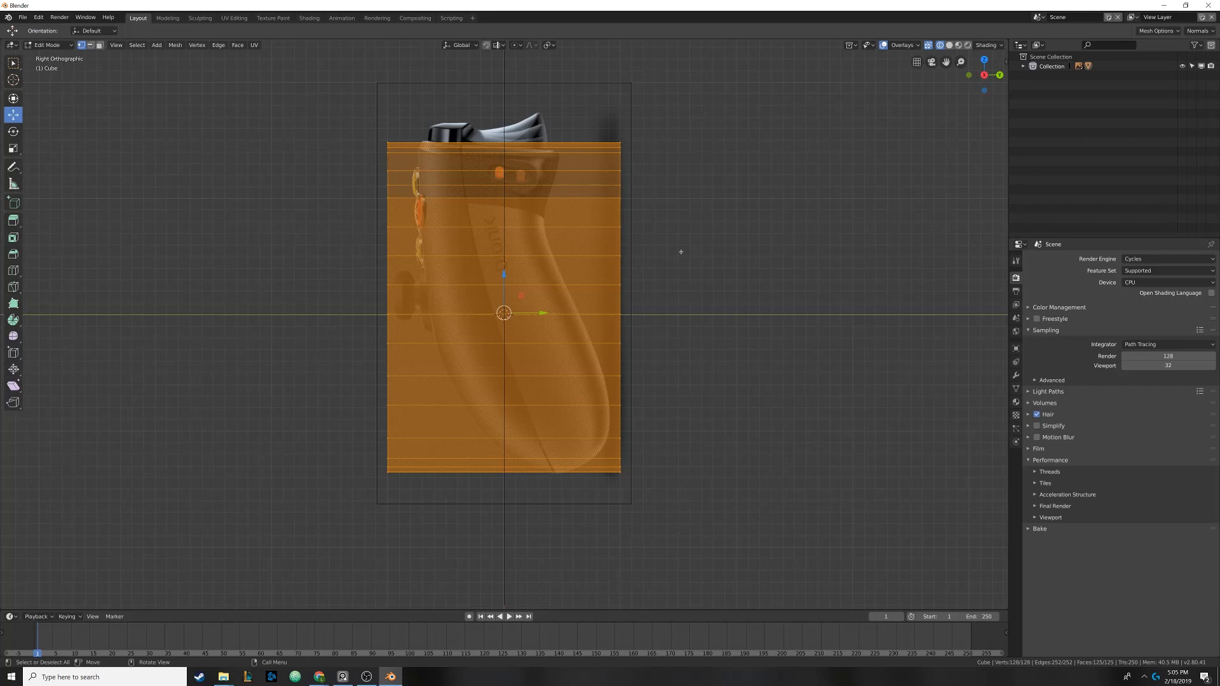
pyautogui.press('s')
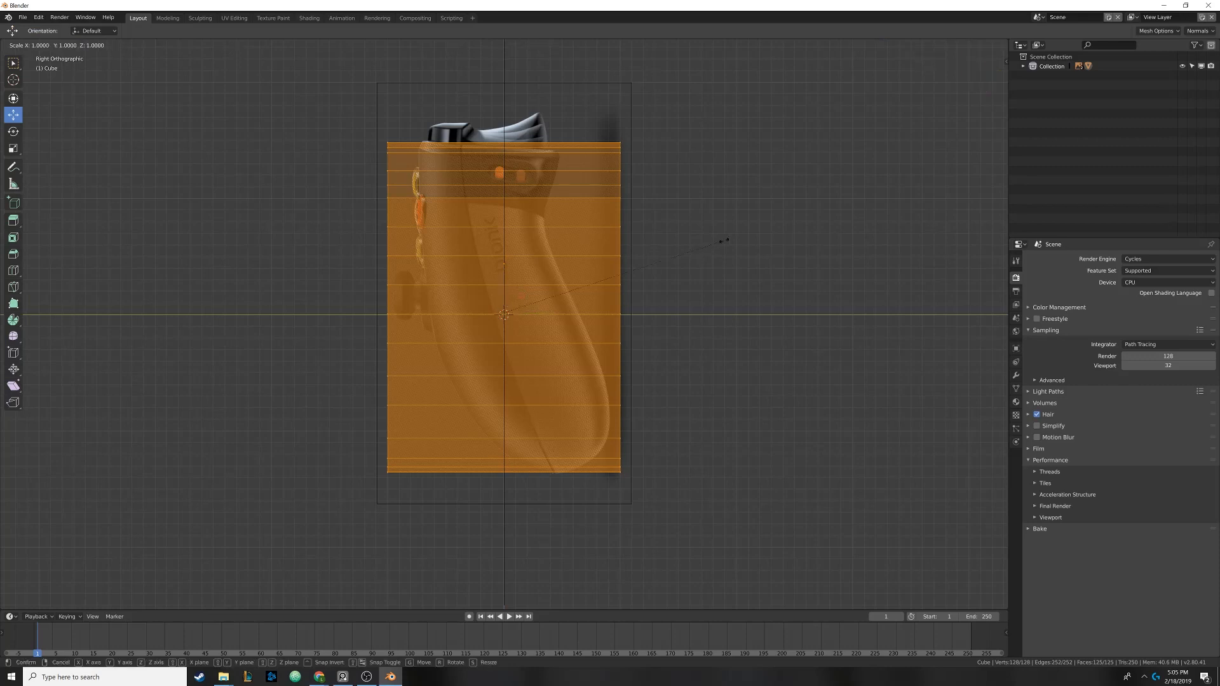
pyautogui.press('y')
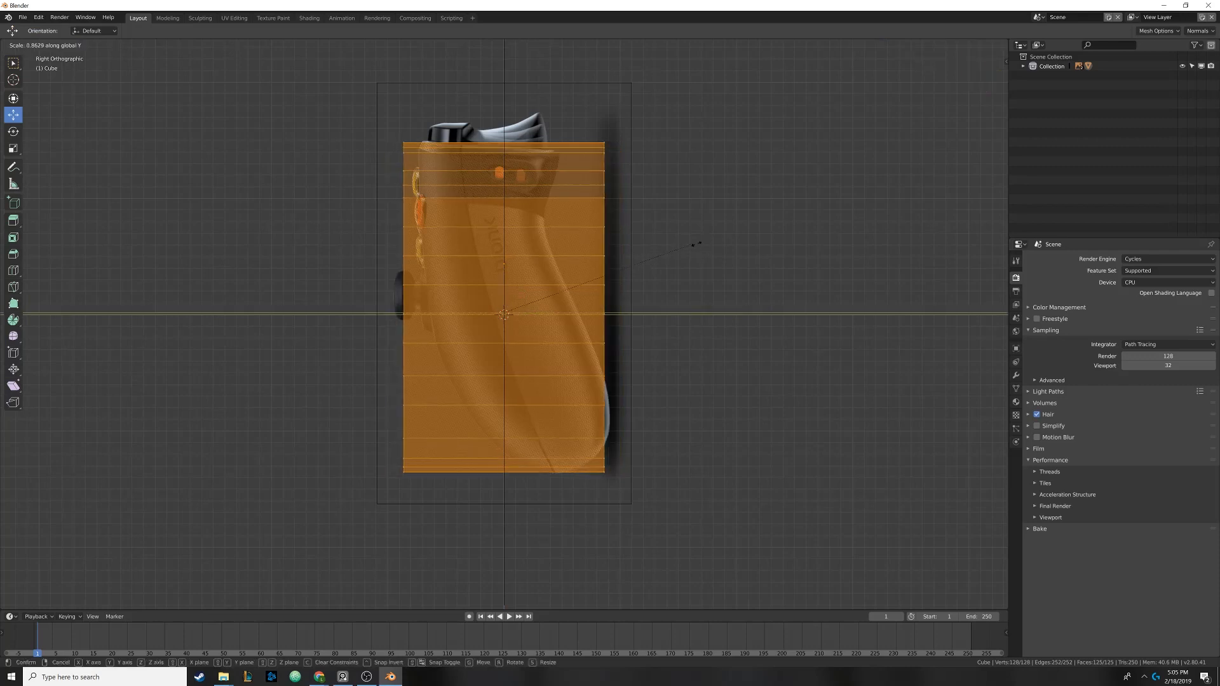
pyautogui.click(668, 264)
# Move only the rear vertices along Y to the back edge of the reference's upper body and return to Object Mode
pyautogui.hotkey('alt', 'a')
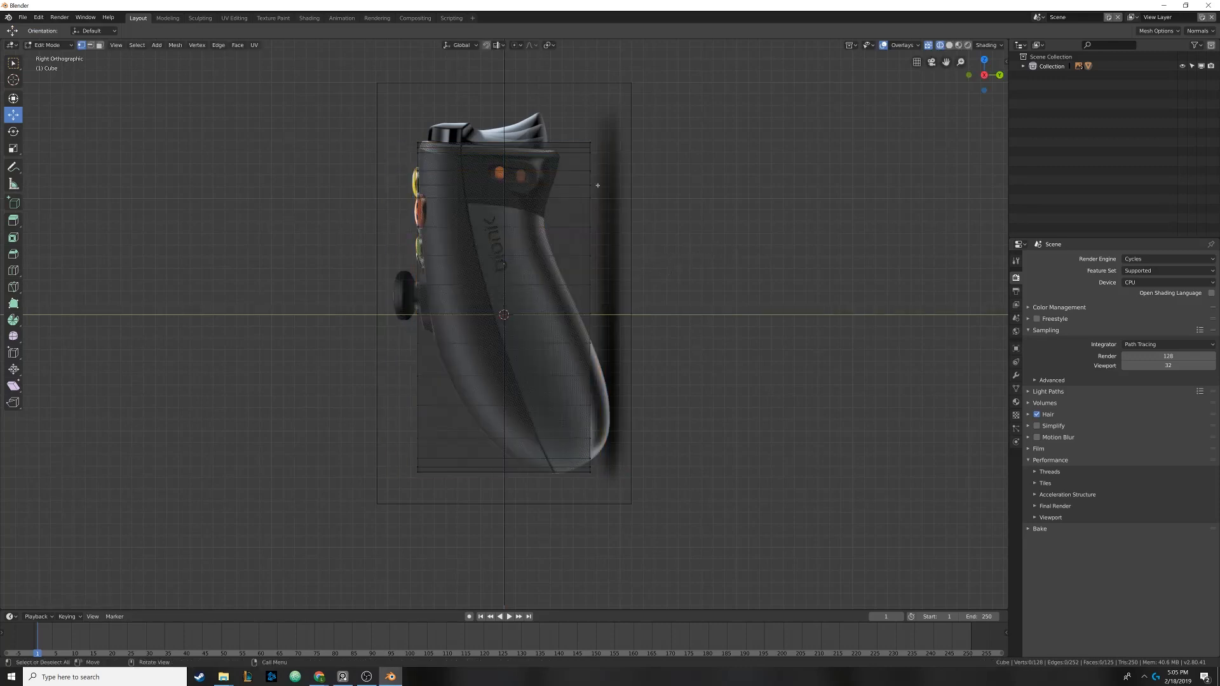
pyautogui.press('b')
pyautogui.moveTo(554, 107); pyautogui.dragTo(670, 531)
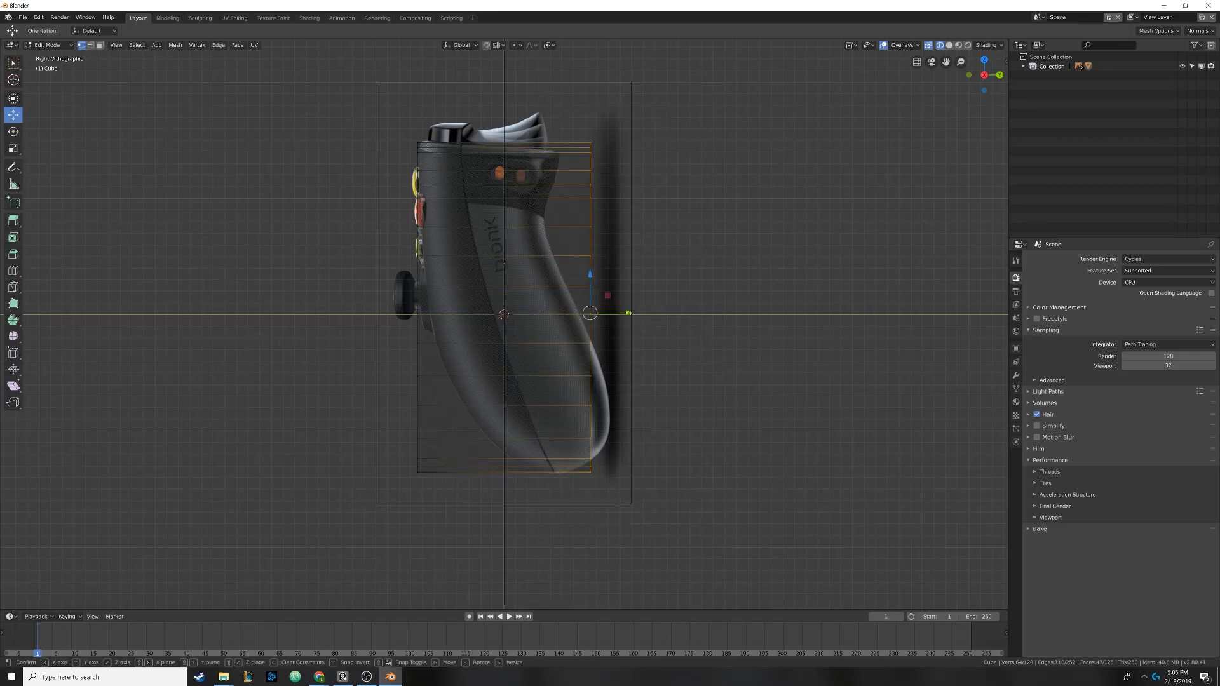
pyautogui.moveTo(629, 313); pyautogui.dragTo(598, 313)
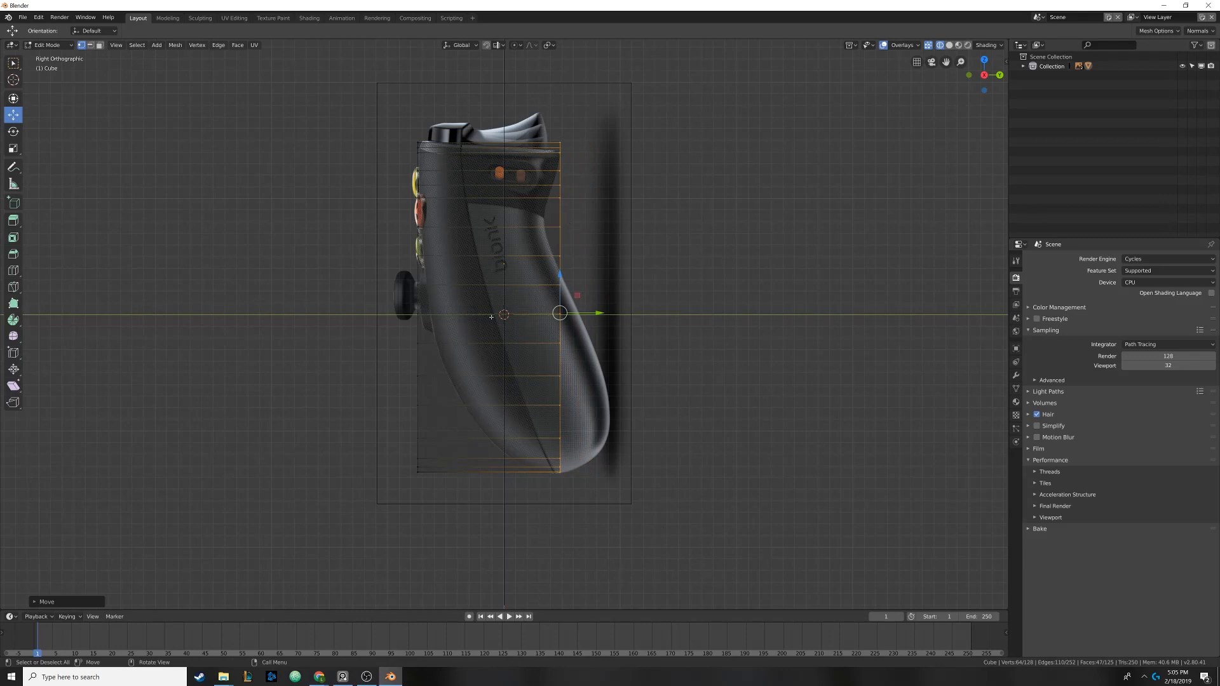
pyautogui.keyDown('shift'); pyautogui.moveTo(503, 287); pyautogui.dragTo(504, 272, button='middle'); pyautogui.keyUp('shift')
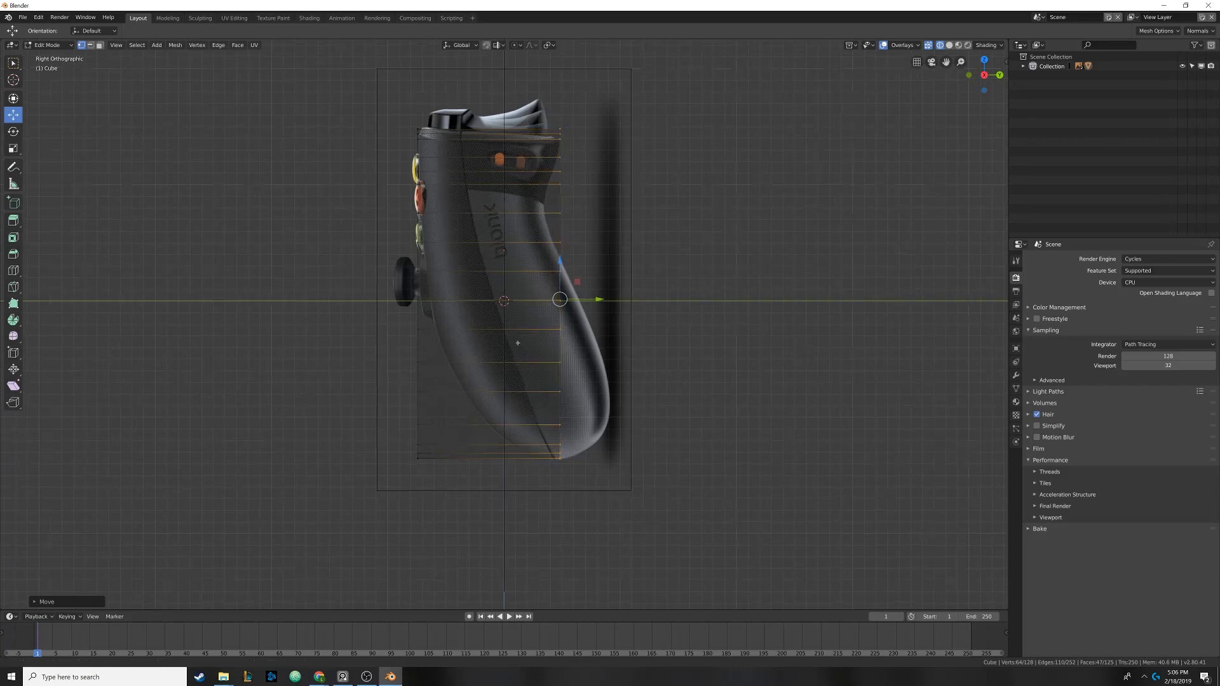
pyautogui.scroll(-2, 539, 368)
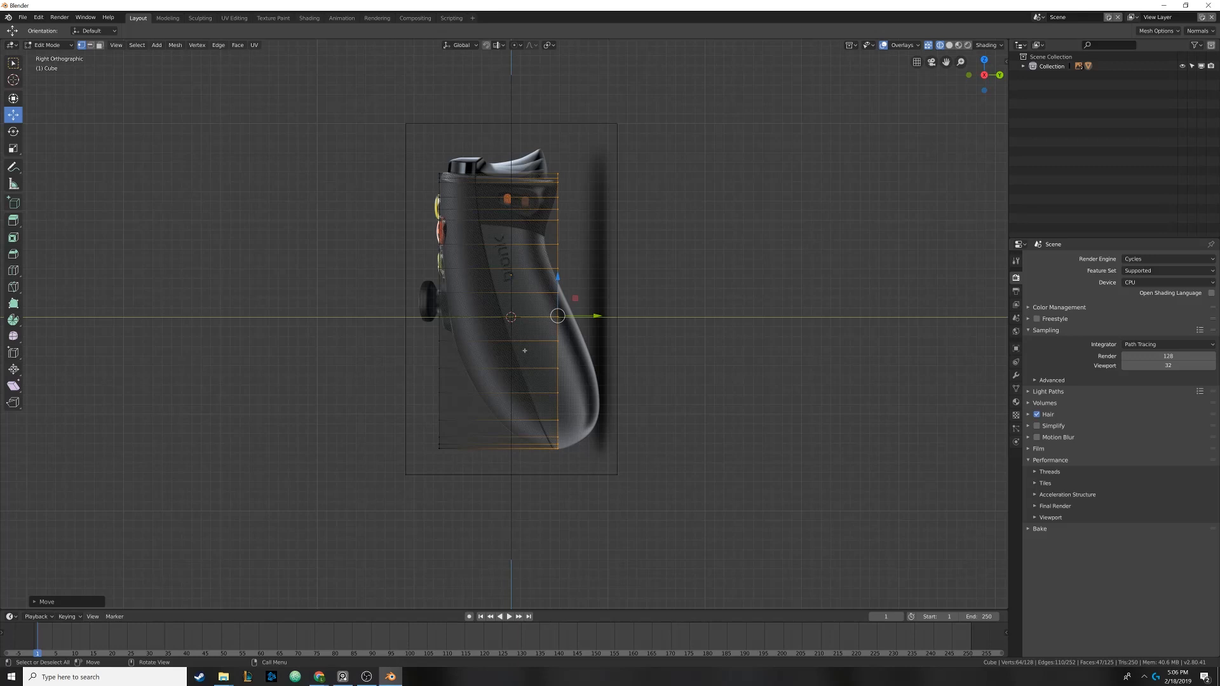
pyautogui.press('Tab')
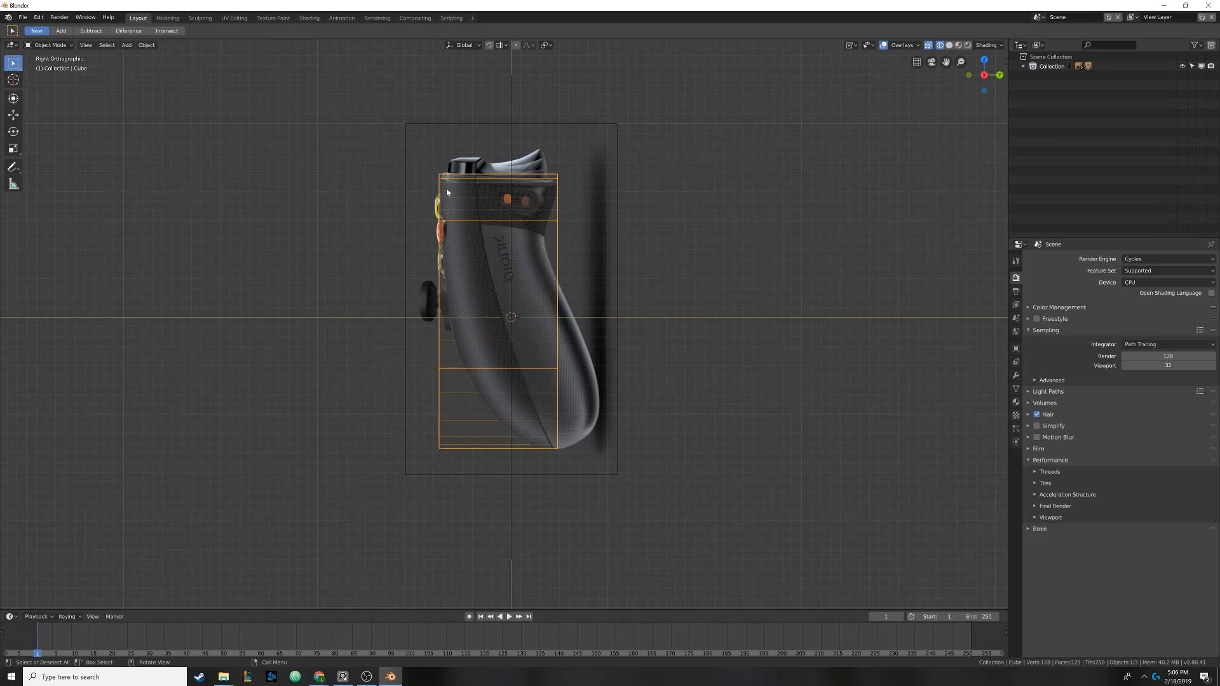
pyautogui.click(21, 19)
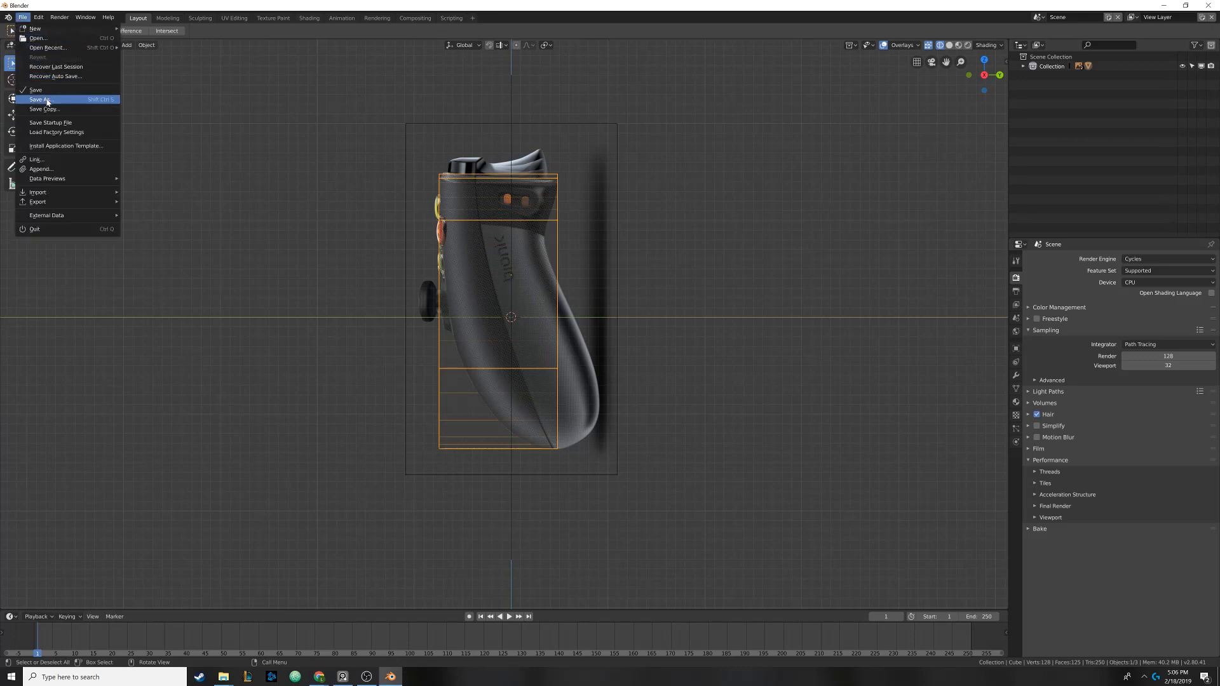
pyautogui.click(95, 100)
pyautogui.click(125, 69)
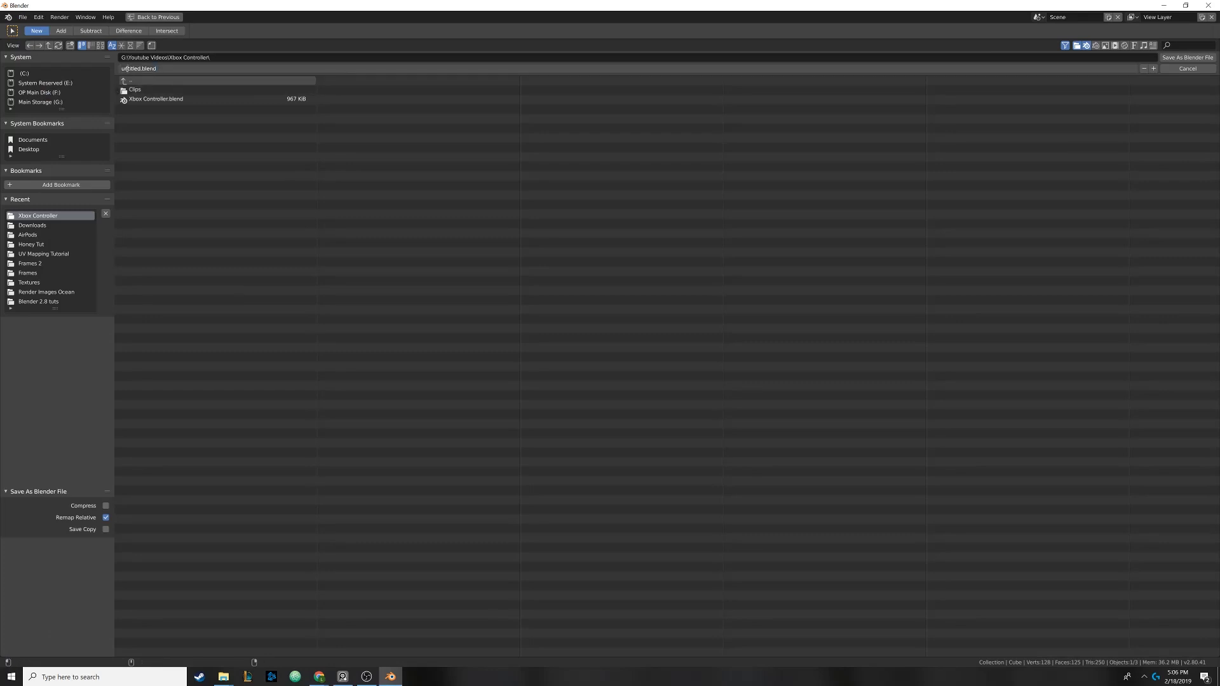
pyautogui.write('Xbox controller checkpioin')
pyautogui.press('BackSpace')
pyautogui.press('BackSpace')
pyautogui.press('BackSpace')
pyautogui.press('BackSpace')
pyautogui.press('BackSpace')
pyautogui.press('BackSpace')
pyautogui.press('BackSpace')
pyautogui.press('BackSpace')
pyautogui.press('BackSpace')
pyautogui.press('Return')
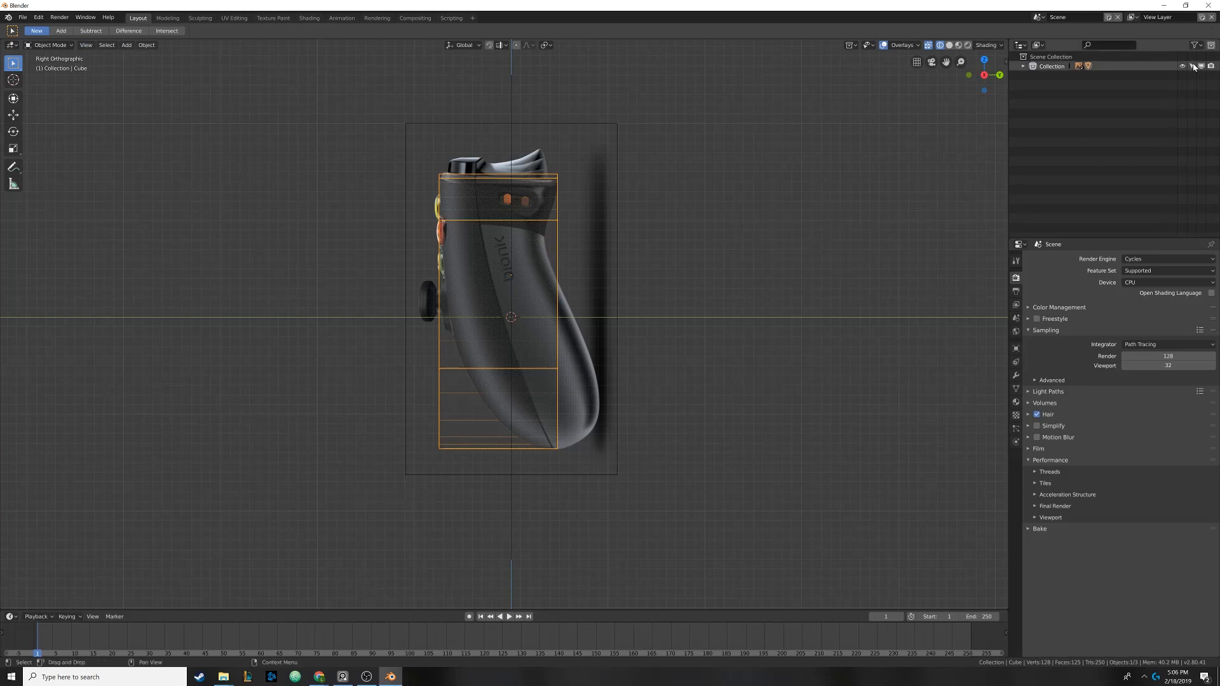
# Create a new collection and name it Backup 1
pyautogui.click(1211, 48)
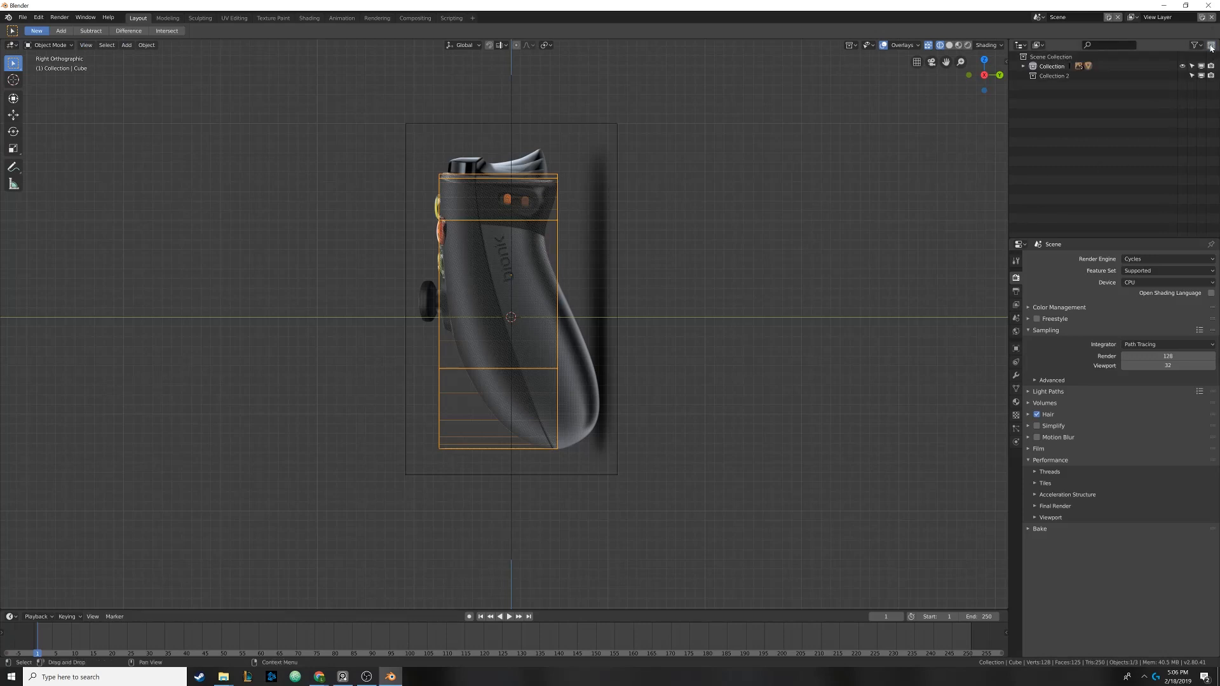
pyautogui.click(1055, 75)
pyautogui.doubleClick(1058, 75)
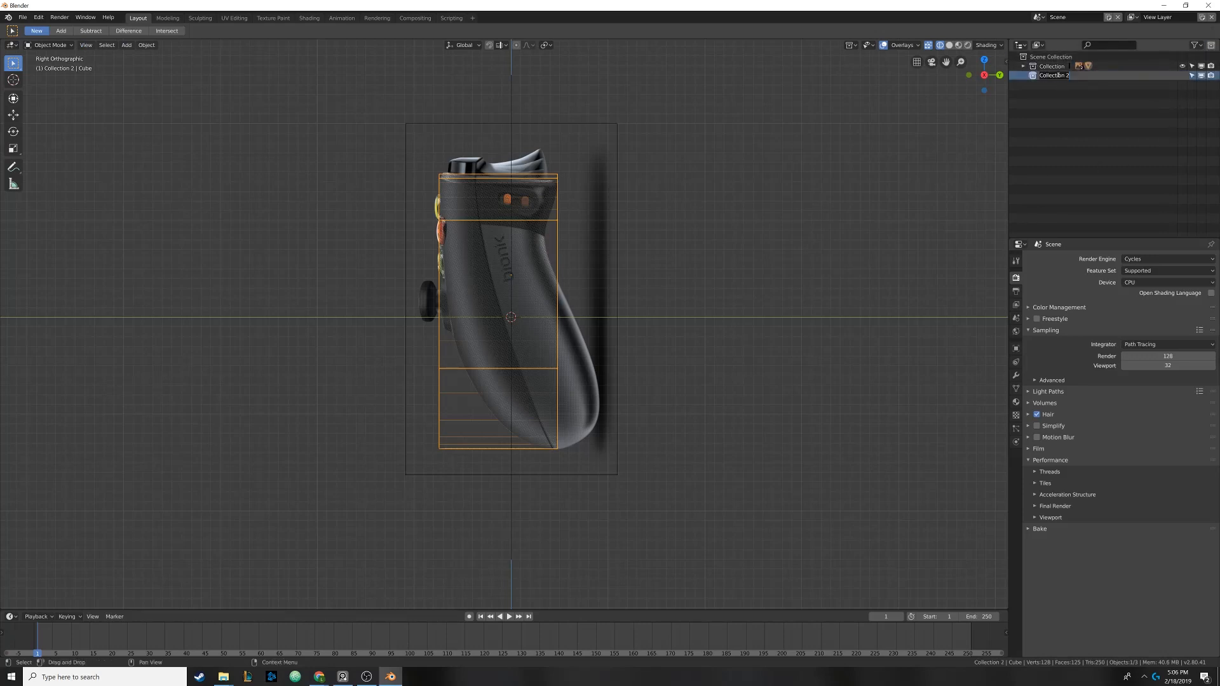
pyautogui.write('Backup 1')
pyautogui.press('Return')
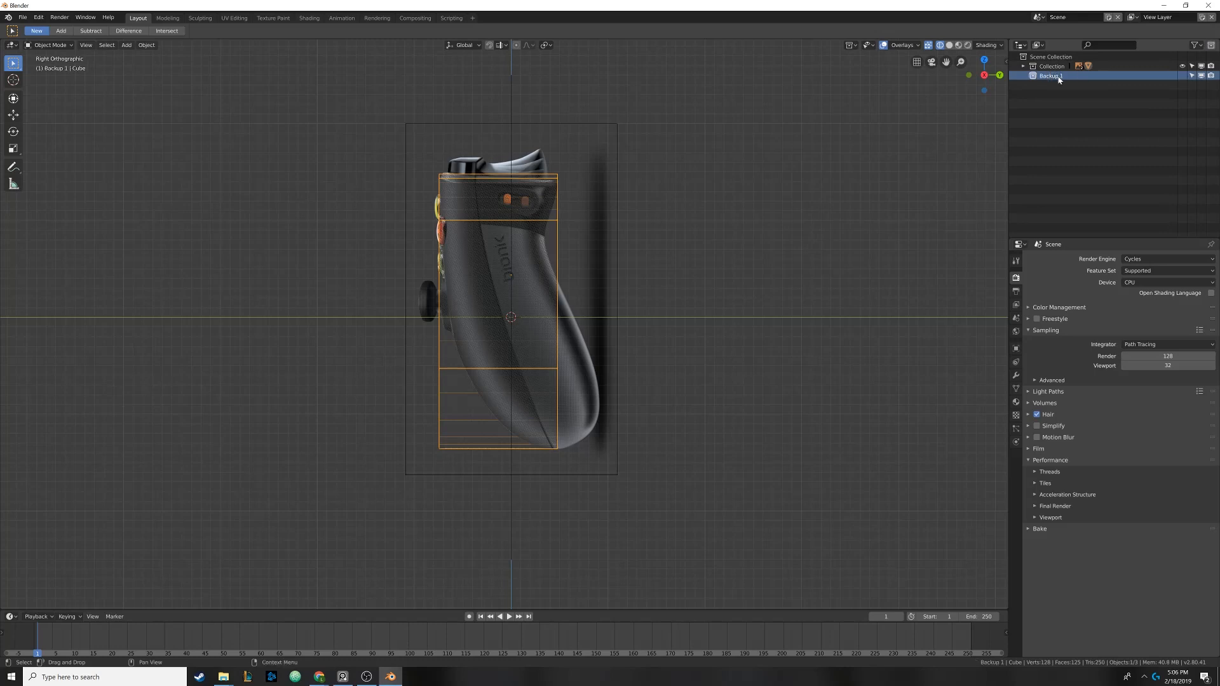
# Duplicate the controller mesh in place and switch the viewport to solid shading
pyautogui.click(554, 185)
pyautogui.click(554, 183)
pyautogui.click(537, 218)
pyautogui.hotkey('shift', 'd')
pyautogui.rightClick(525, 229)
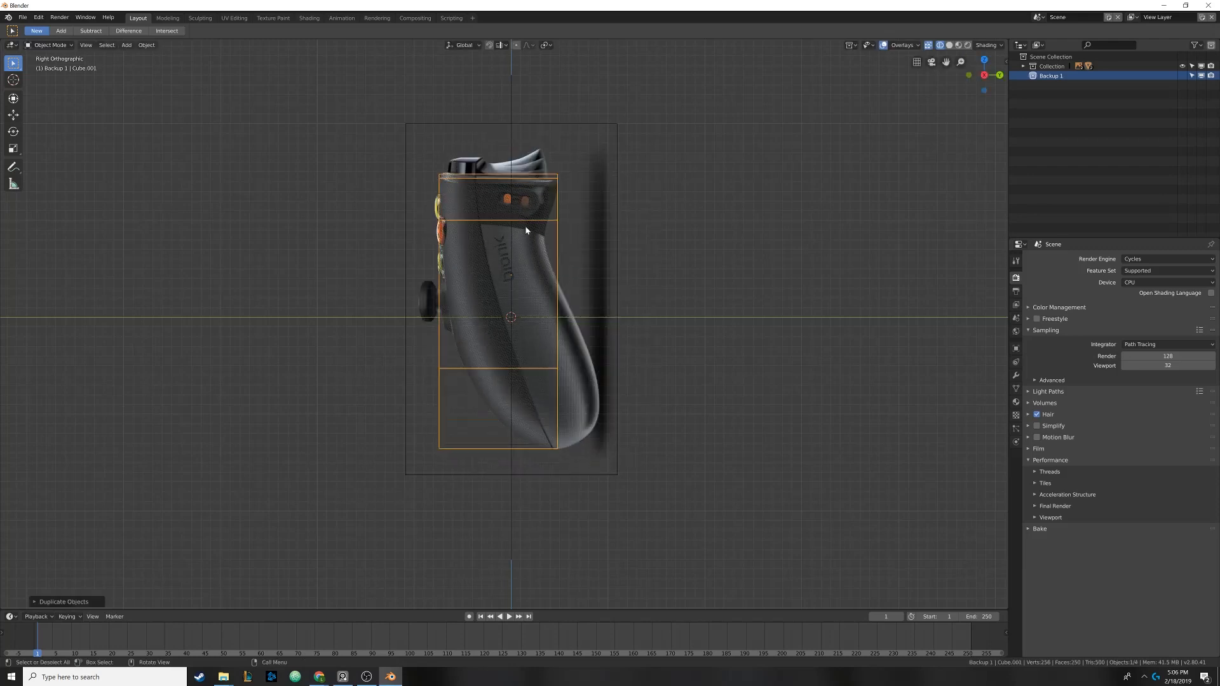
pyautogui.press('g')
pyautogui.rightClick(635, 276)
pyautogui.press('z')
pyautogui.click(667, 277)
pyautogui.press('g')
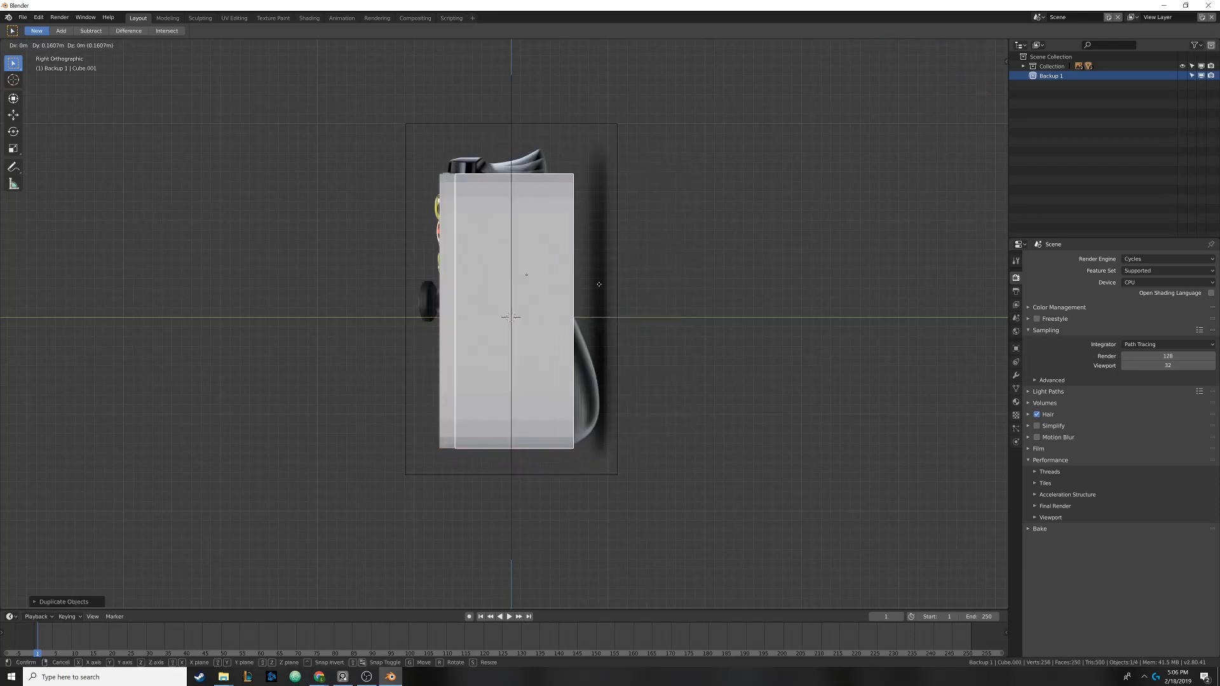
pyautogui.rightClick(689, 246)
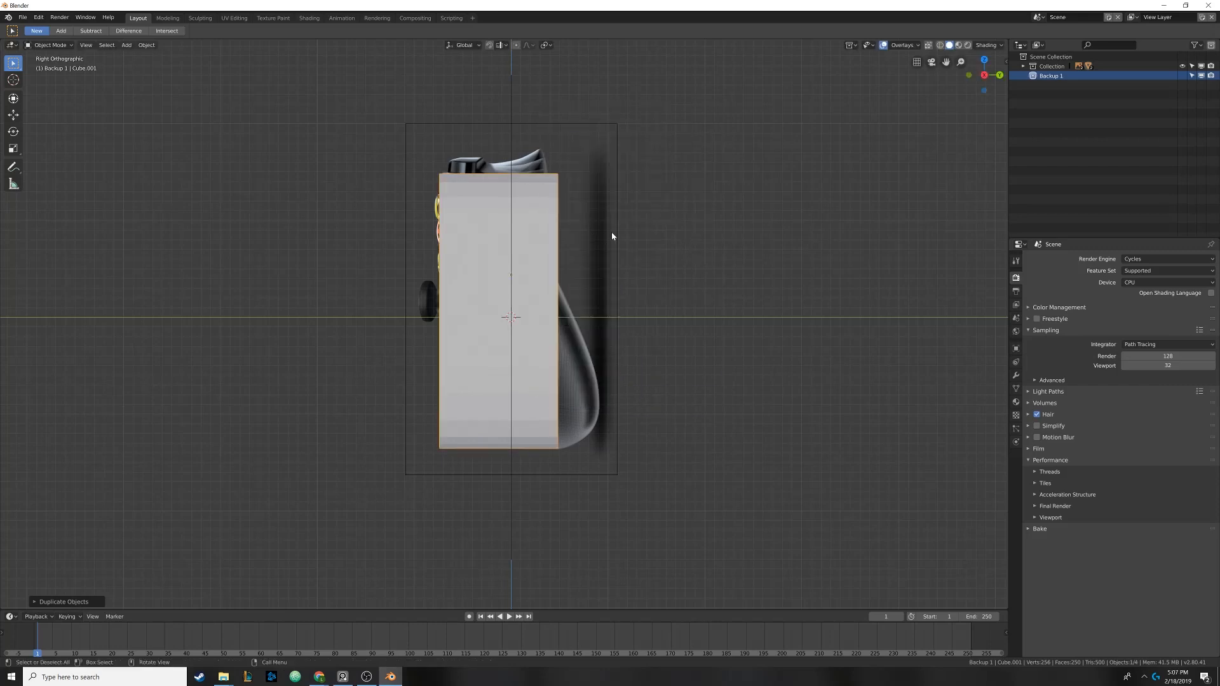
# Expand the original collection's contents and move the duplicated mesh into the Backup 1 collection
pyautogui.click(1023, 66)
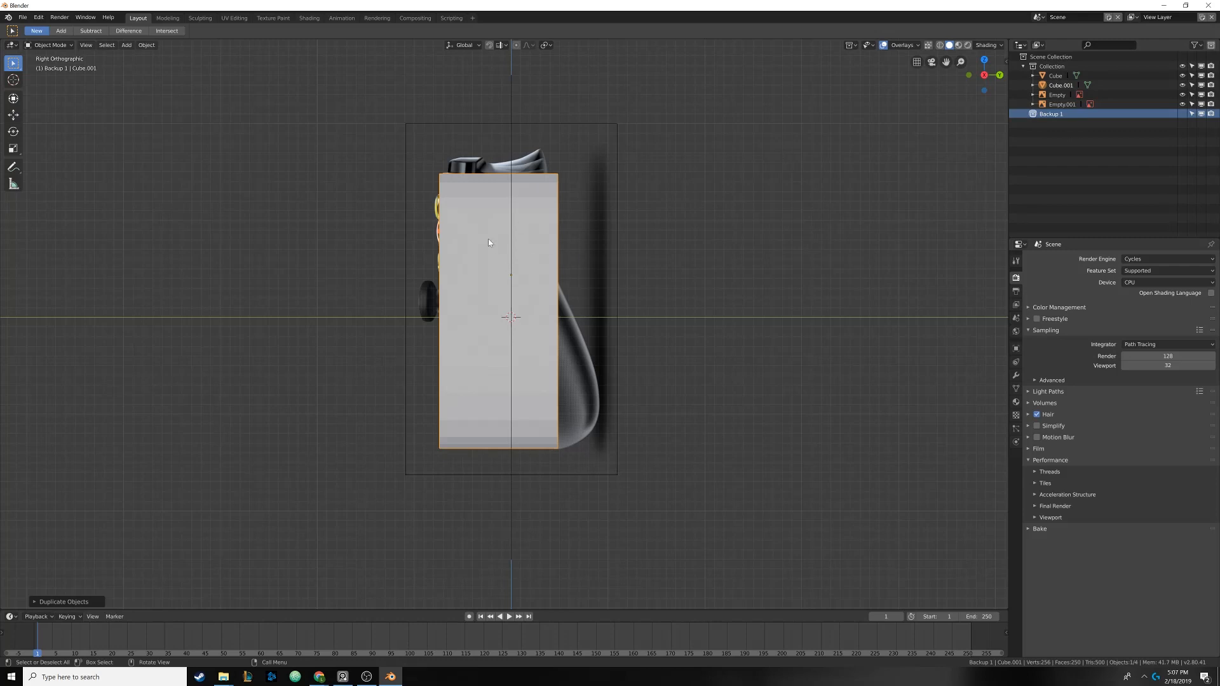
pyautogui.press('m')
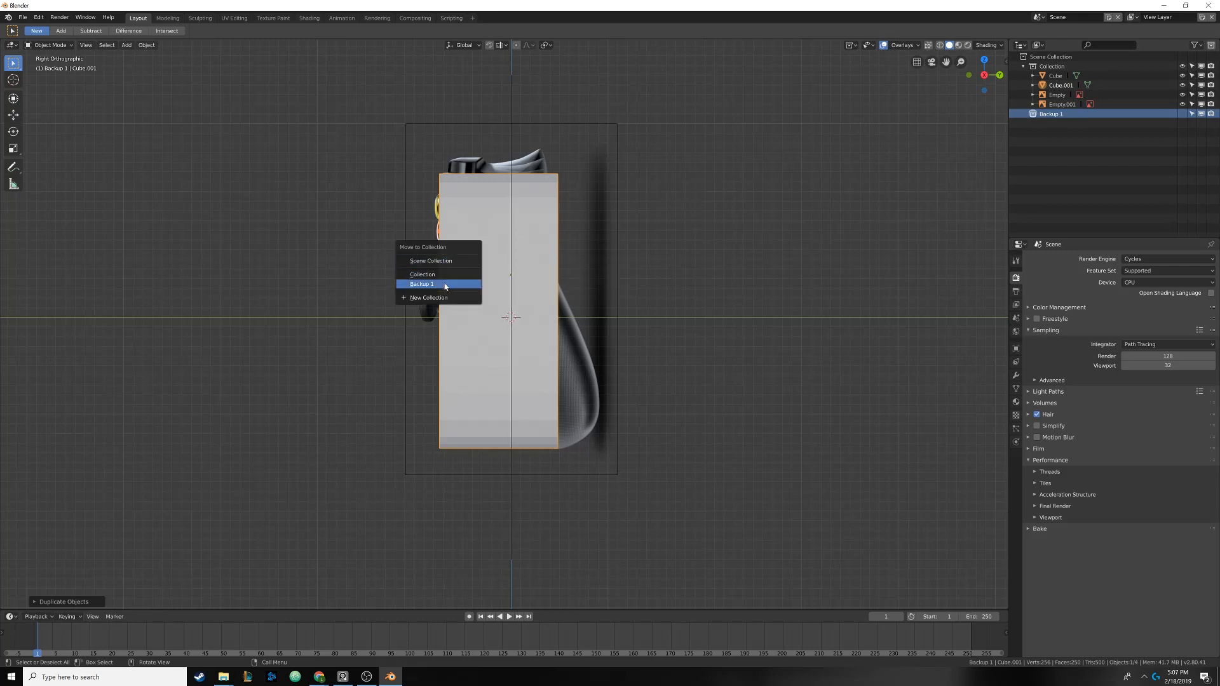
pyautogui.click(422, 285)
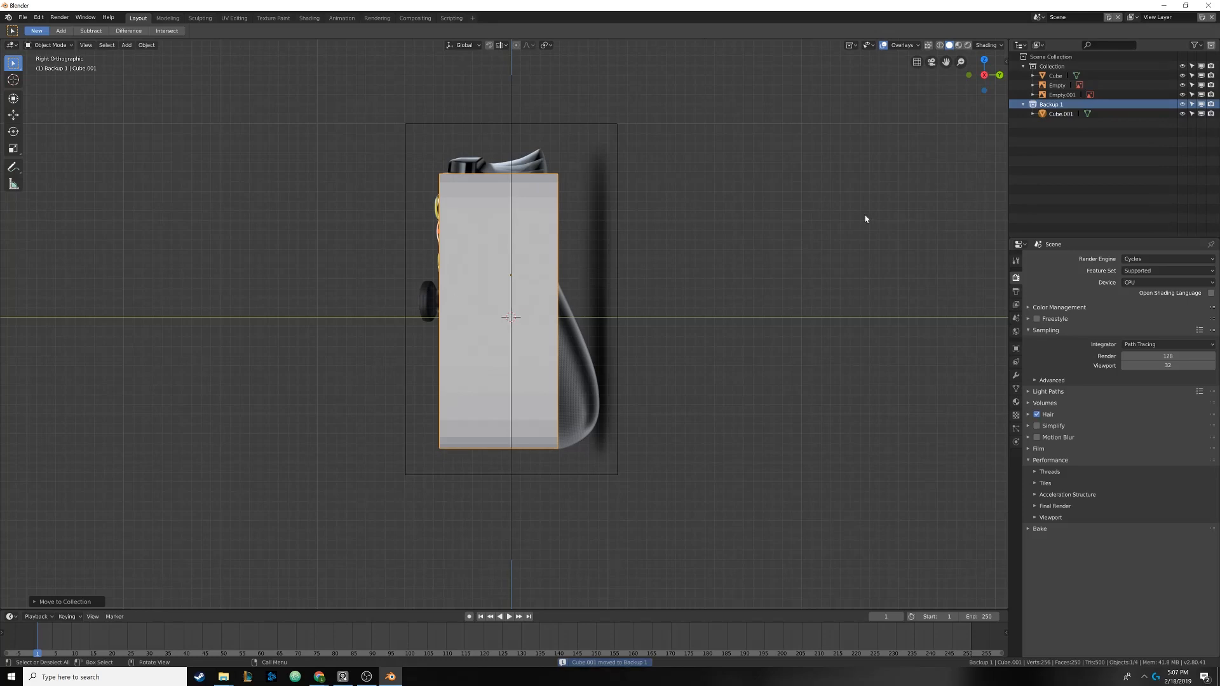
# Hide the Backup 1 collection in the viewport and disable selection of its contents
pyautogui.click(1182, 105)
pyautogui.click(1192, 105)
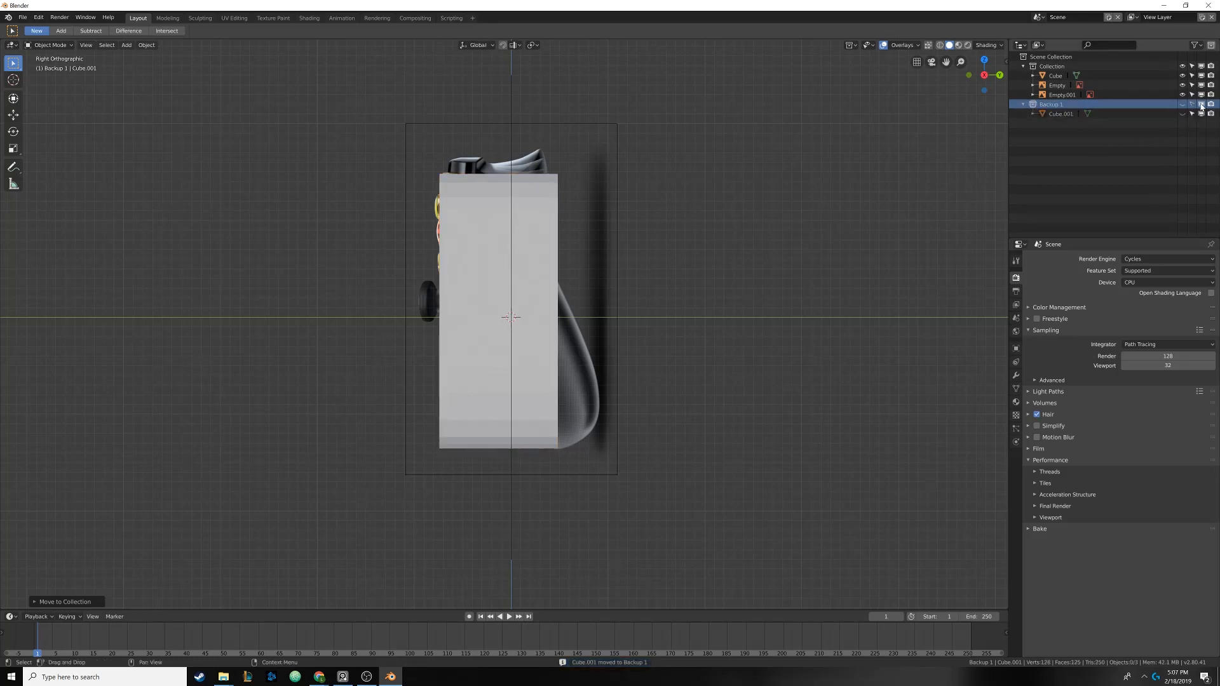
pyautogui.click(1201, 105)
pyautogui.click(1210, 105)
pyautogui.click(1183, 104)
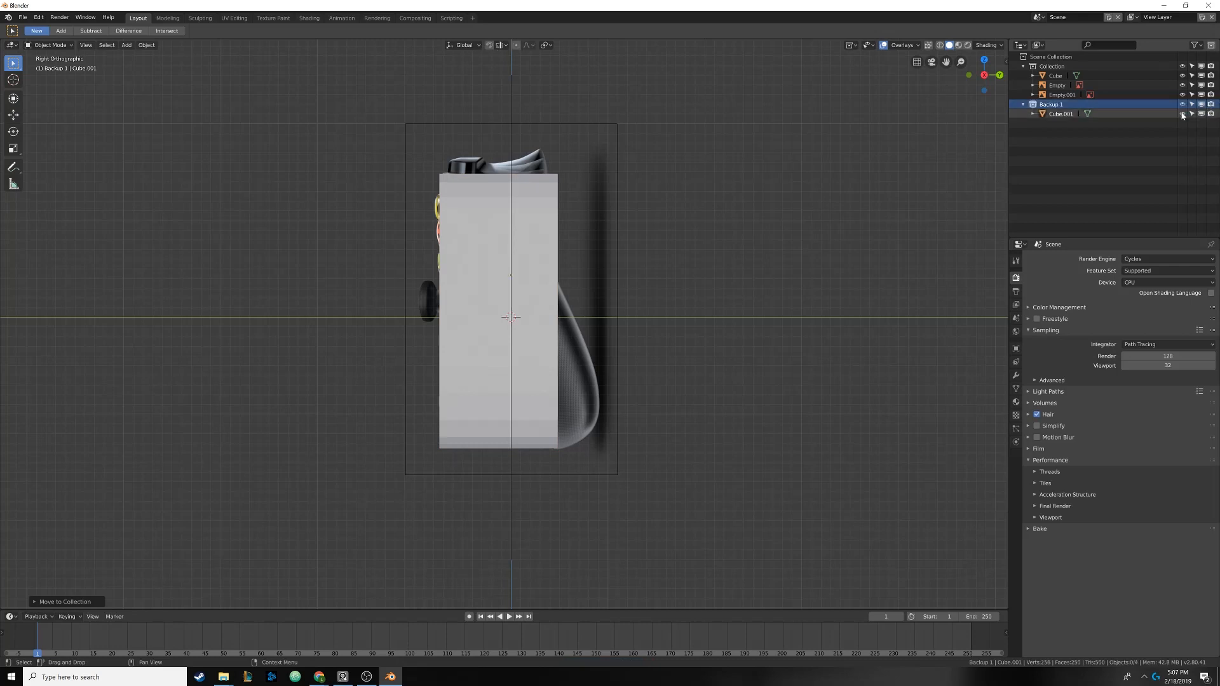
pyautogui.click(1182, 104)
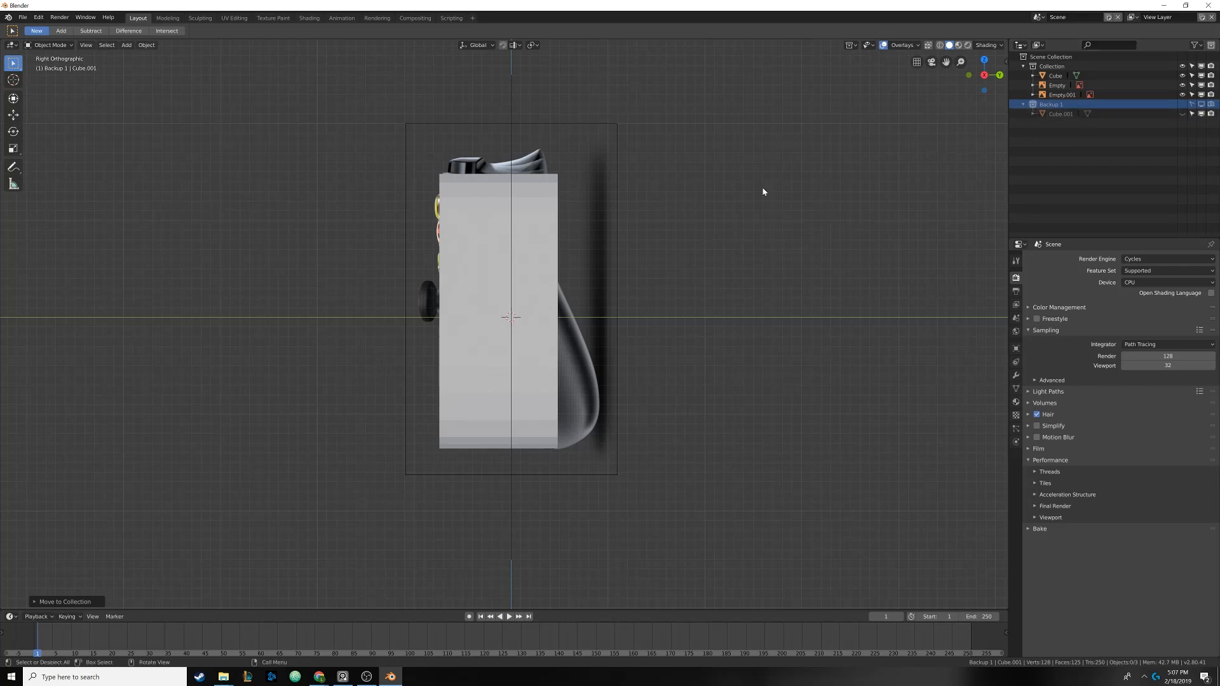
# Select the remaining original mesh and switch the viewport back to wireframe shading over the side reference
pyautogui.click(510, 205)
pyautogui.press('g')
pyautogui.rightClick(575, 209)
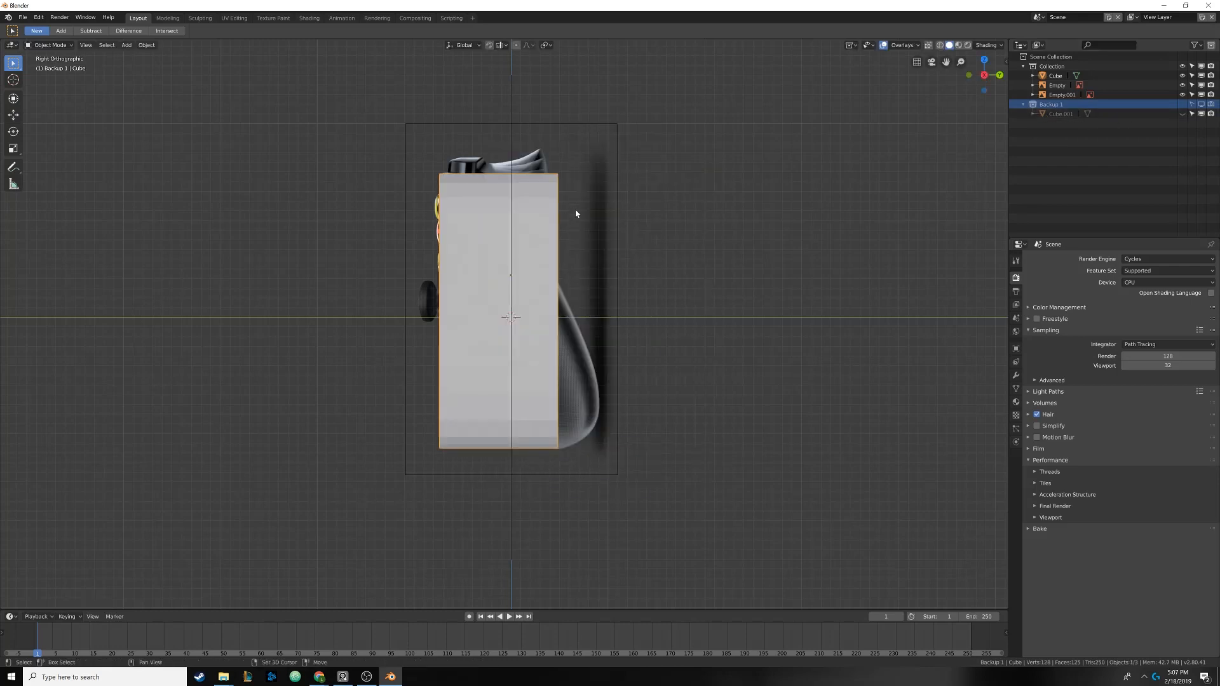
pyautogui.scroll(1, 575, 209)
pyautogui.moveTo(550, 218)
pyautogui.keyDown('shift'); pyautogui.mouseDown(button='middle')
pyautogui.moveTo(522, 232)
pyautogui.moveTo(543, 224)
pyautogui.mouseUp(button='middle'); pyautogui.keyUp('shift')
pyautogui.scroll(1, 522, 236)
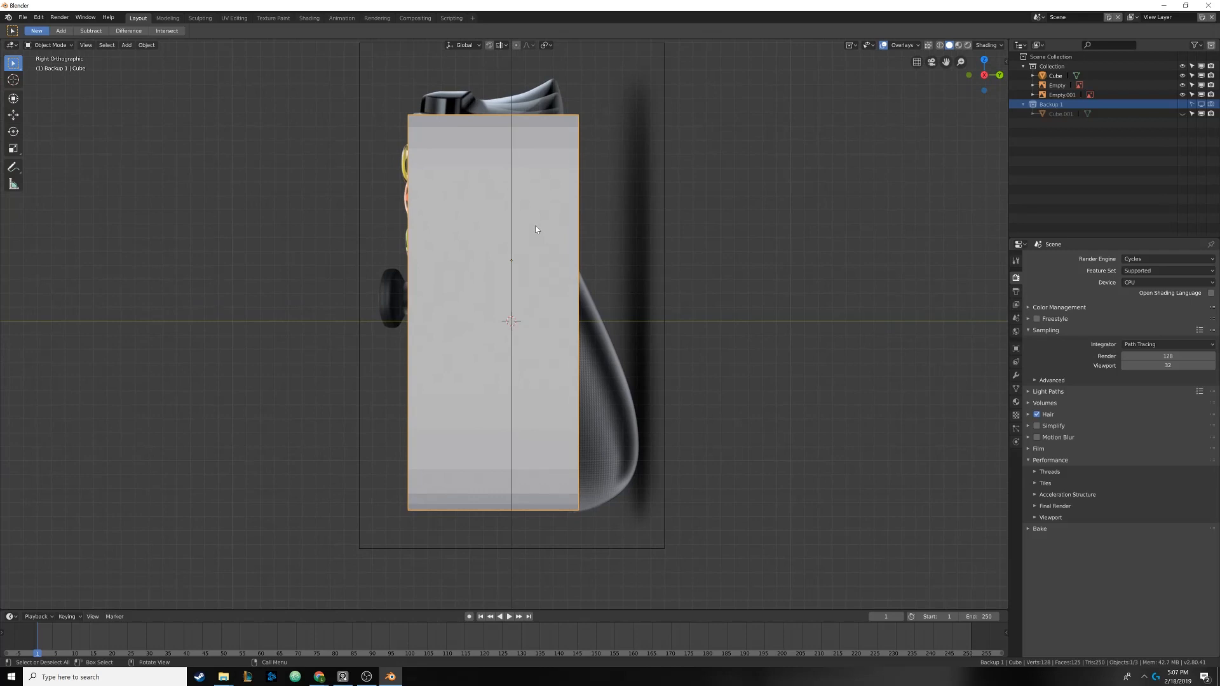
pyautogui.keyDown('shift'); pyautogui.moveTo(514, 225); pyautogui.dragTo(551, 232, button='middle'); pyautogui.keyUp('shift')
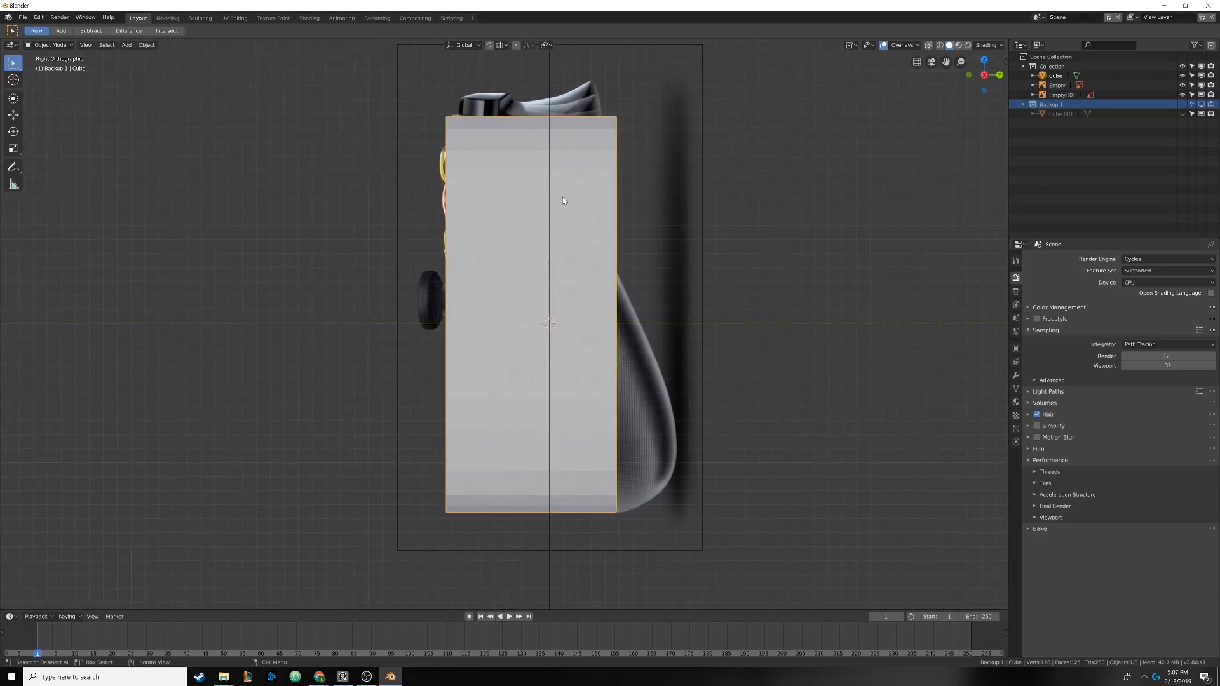
pyautogui.press('z')
pyautogui.click(509, 211)
pyautogui.keyDown('shift'); pyautogui.moveTo(583, 211); pyautogui.dragTo(559, 215, button='middle'); pyautogui.keyUp('shift')
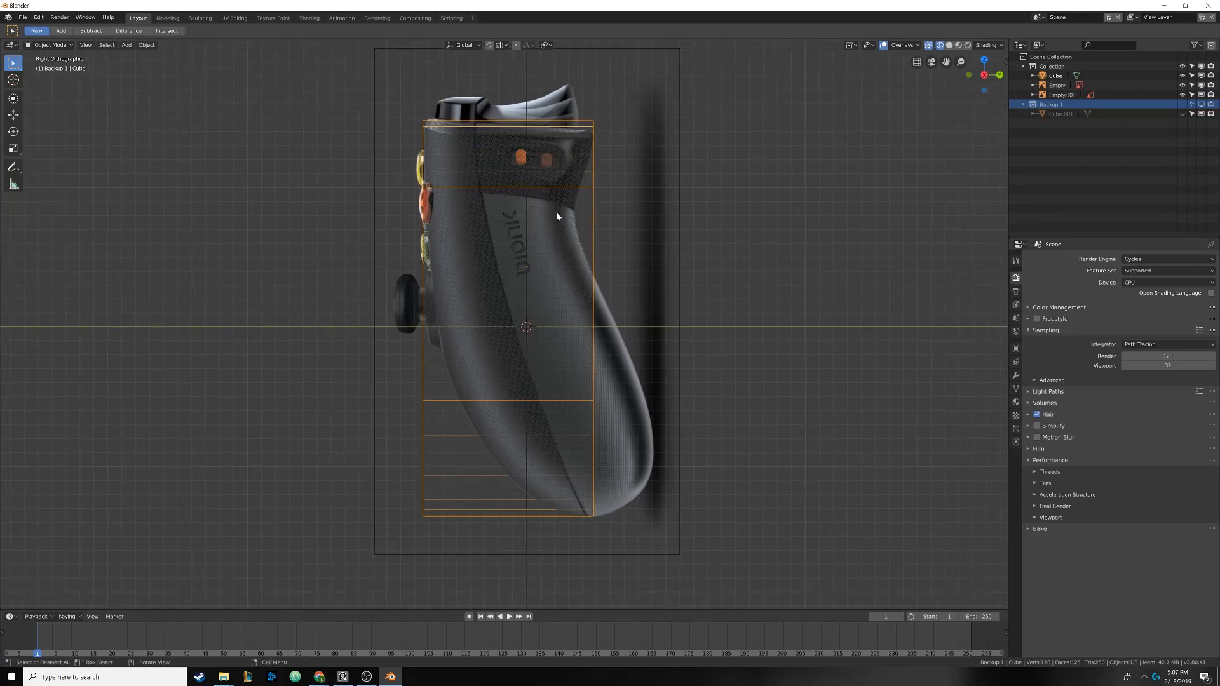
# Enter Edit Mode and select only the lowest rows of vertices at the grip's bottom end
pyautogui.press('Tab')
pyautogui.hotkey('alt', 'a')
pyautogui.keyDown('shift'); pyautogui.moveTo(559, 206); pyautogui.dragTo(553, 211, button='middle'); pyautogui.keyUp('shift')
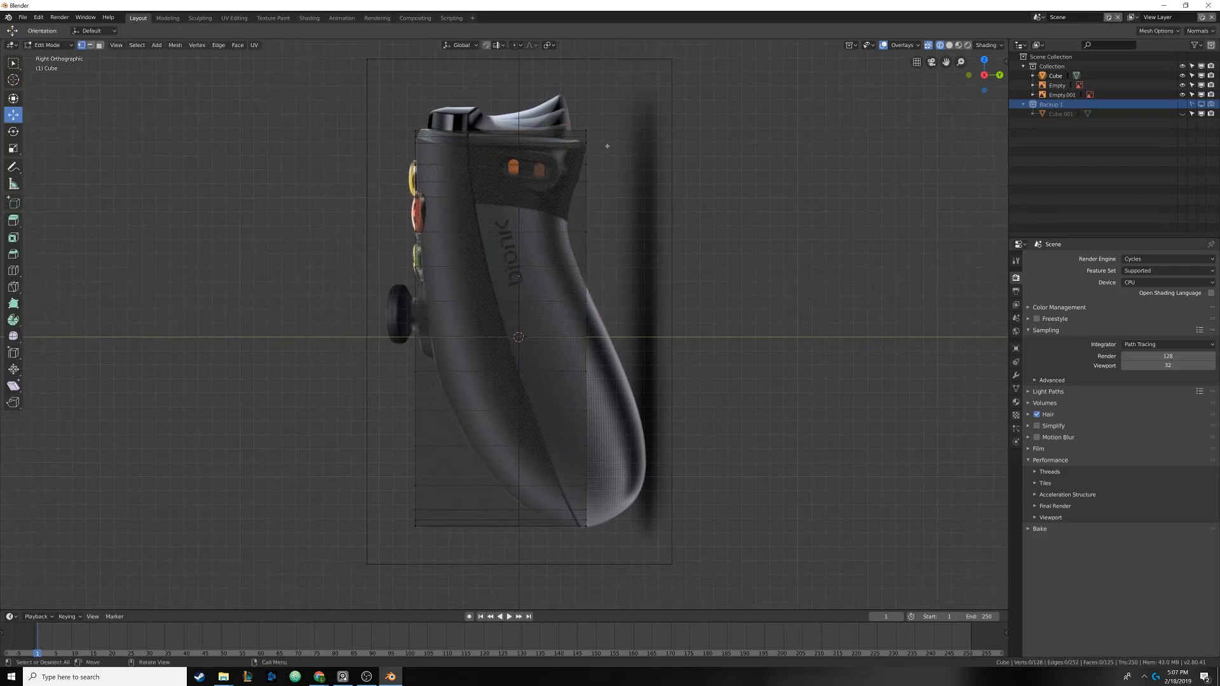
pyautogui.moveTo(376, 500); pyautogui.dragTo(661, 570)
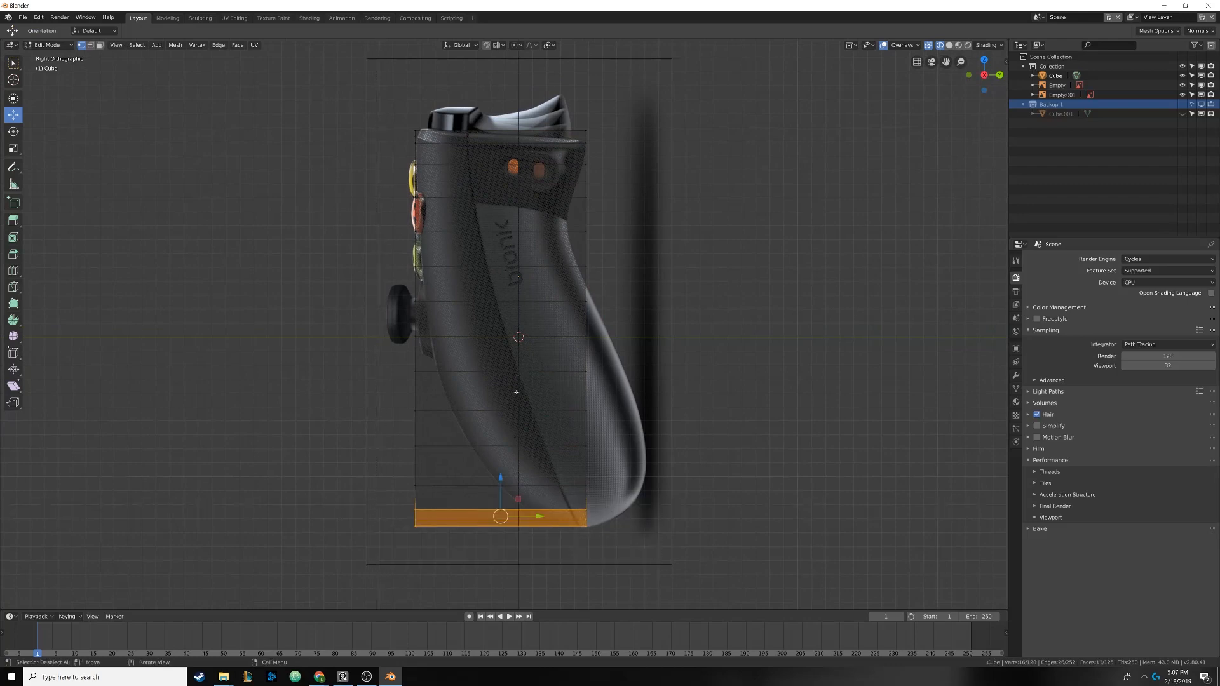
# Enable proportional editing with the Smooth falloff
pyautogui.click(519, 45)
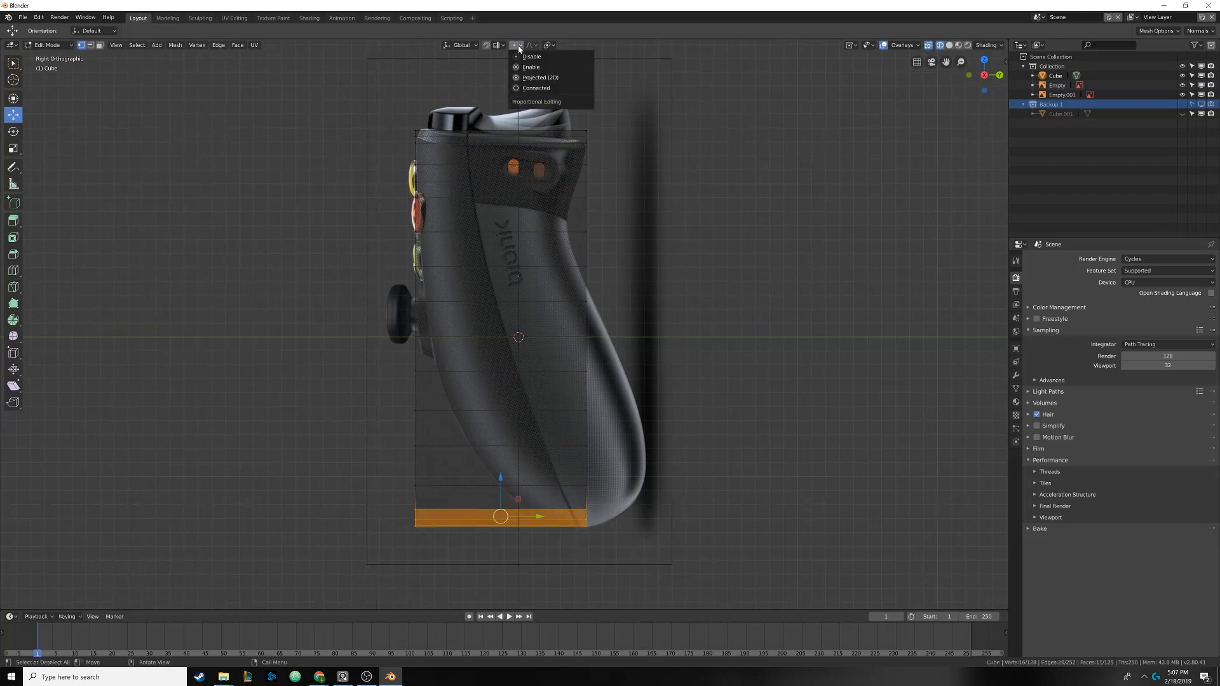
pyautogui.click(541, 69)
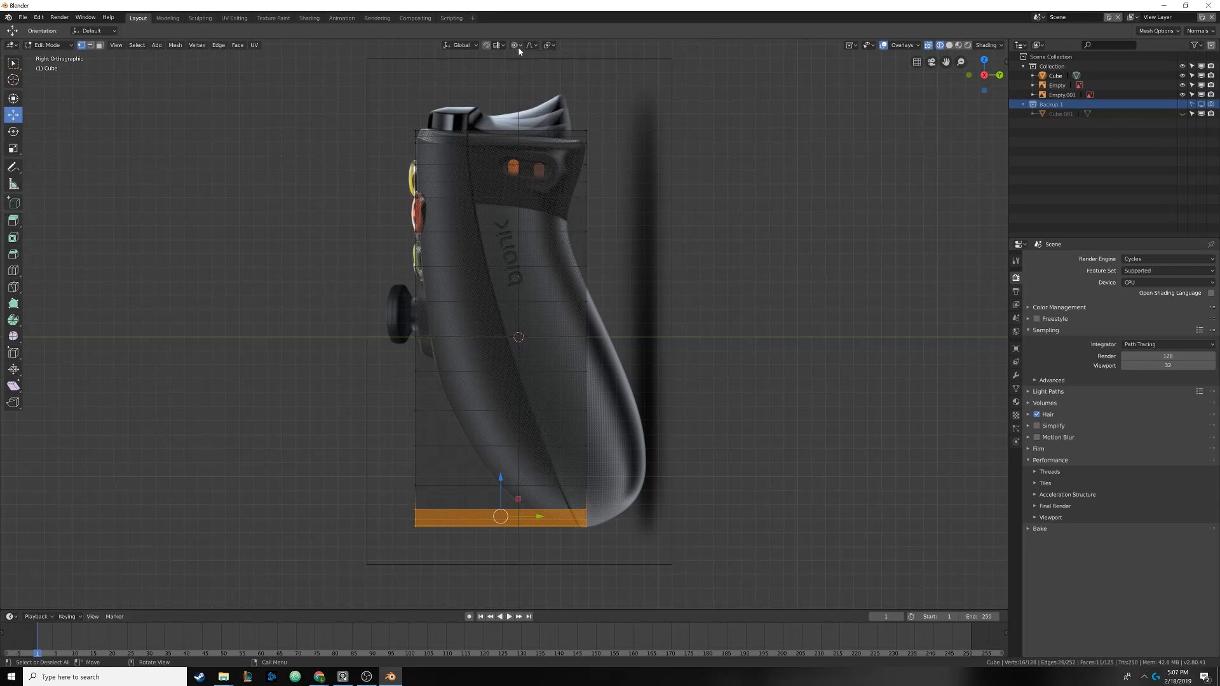
pyautogui.click(532, 45)
pyautogui.click(540, 57)
pyautogui.keyDown('shift'); pyautogui.moveTo(514, 488); pyautogui.dragTo(500, 478, button='middle'); pyautogui.keyUp('shift')
pyautogui.press('g')
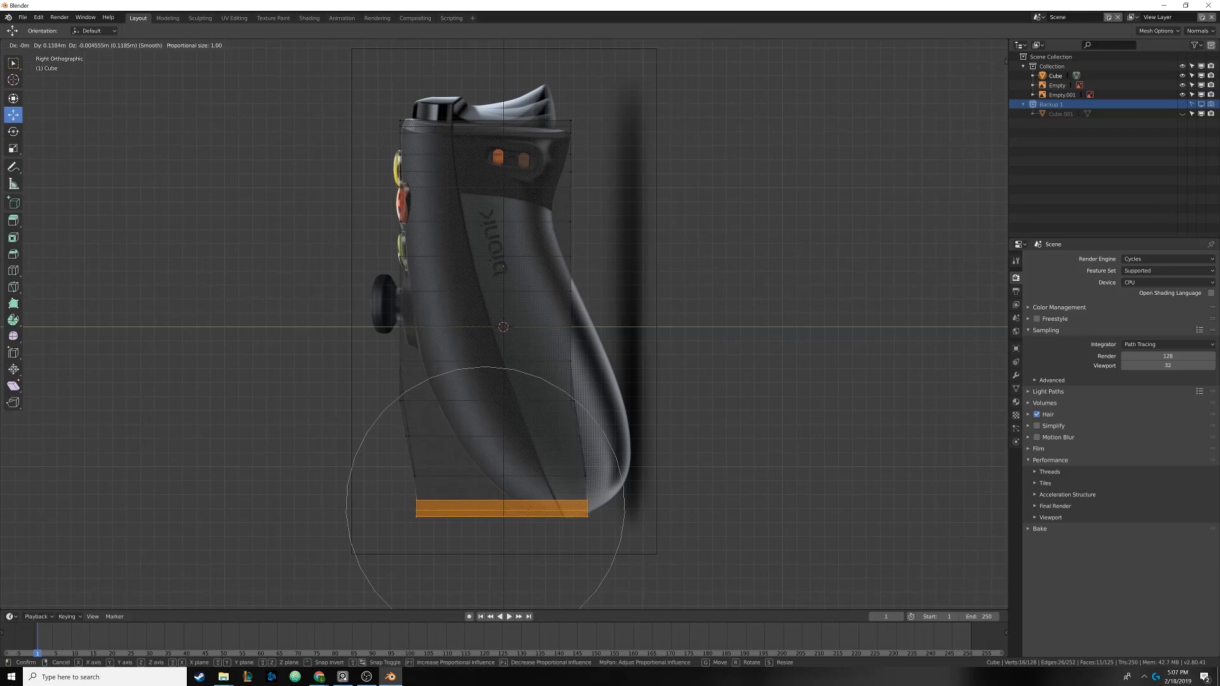
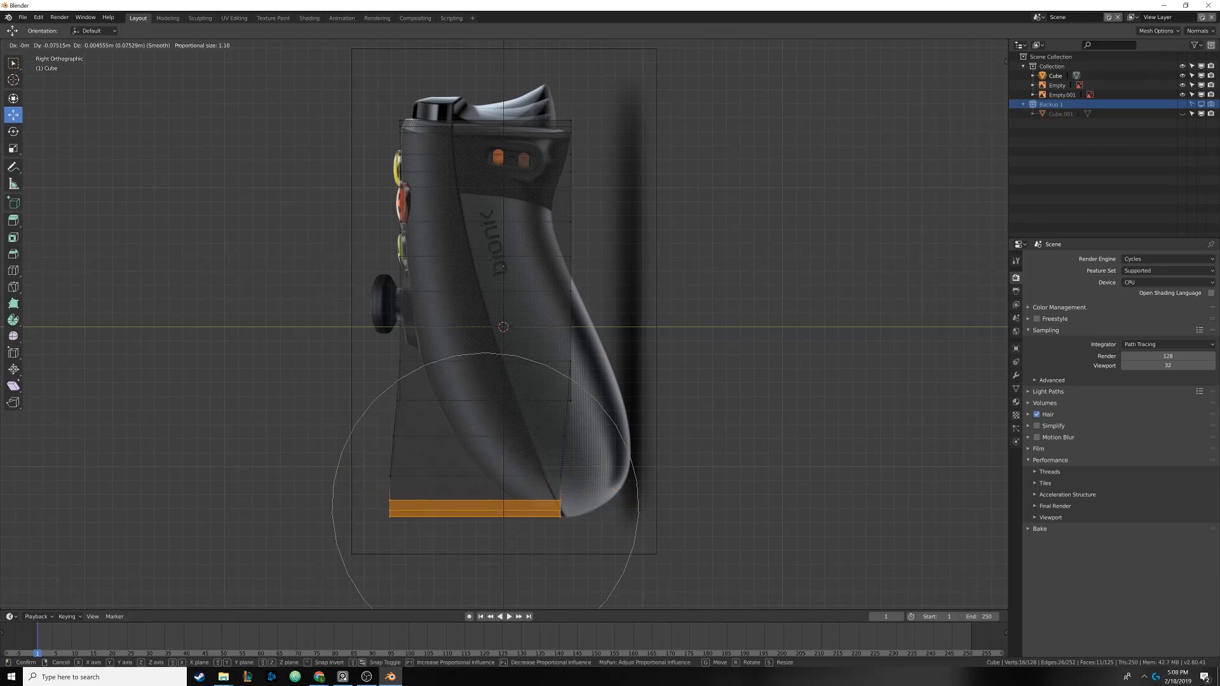
pyautogui.scroll(-4, 492, 499)
pyautogui.scroll(-3, 591, 500)
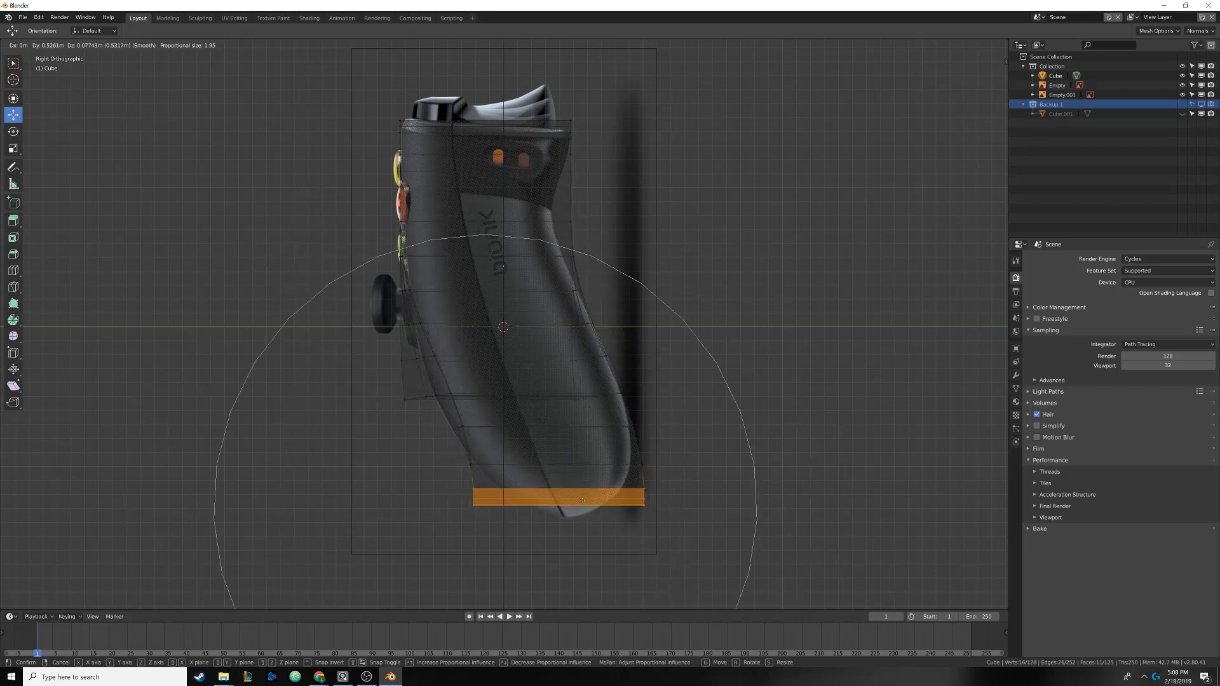
pyautogui.scroll(-3, 607, 493)
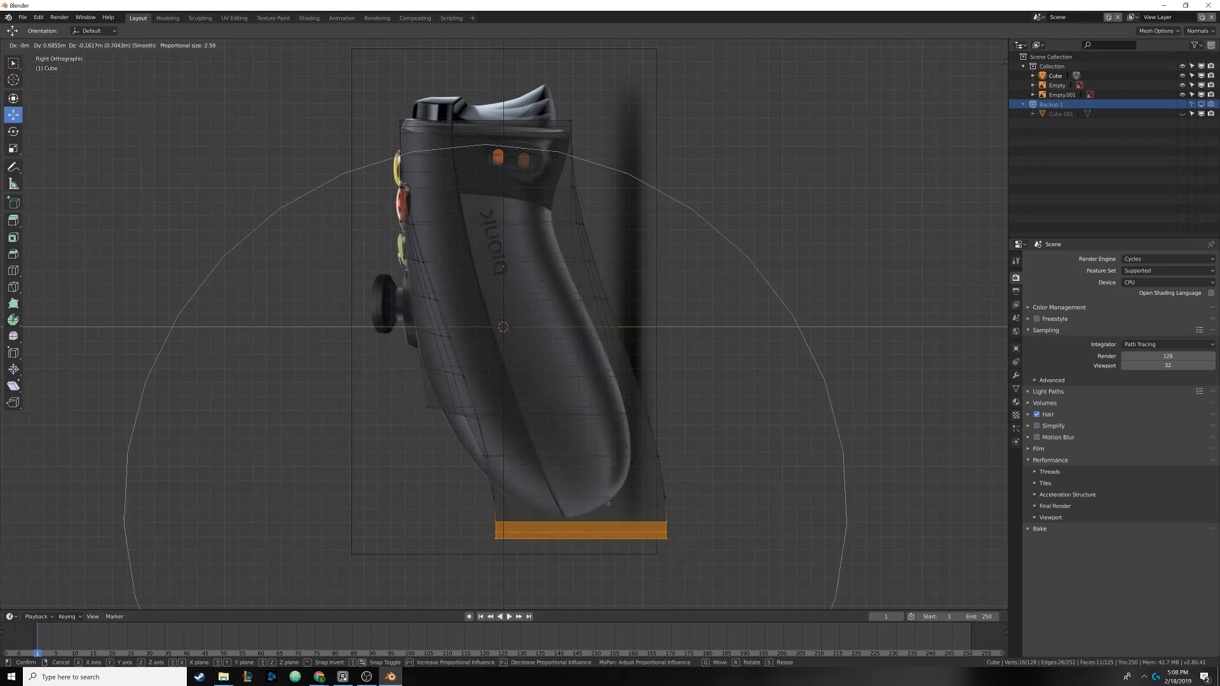
pyautogui.press('Escape')
pyautogui.keyDown('shift'); pyautogui.moveTo(547, 434); pyautogui.dragTo(526, 414, button='middle'); pyautogui.keyUp('shift')
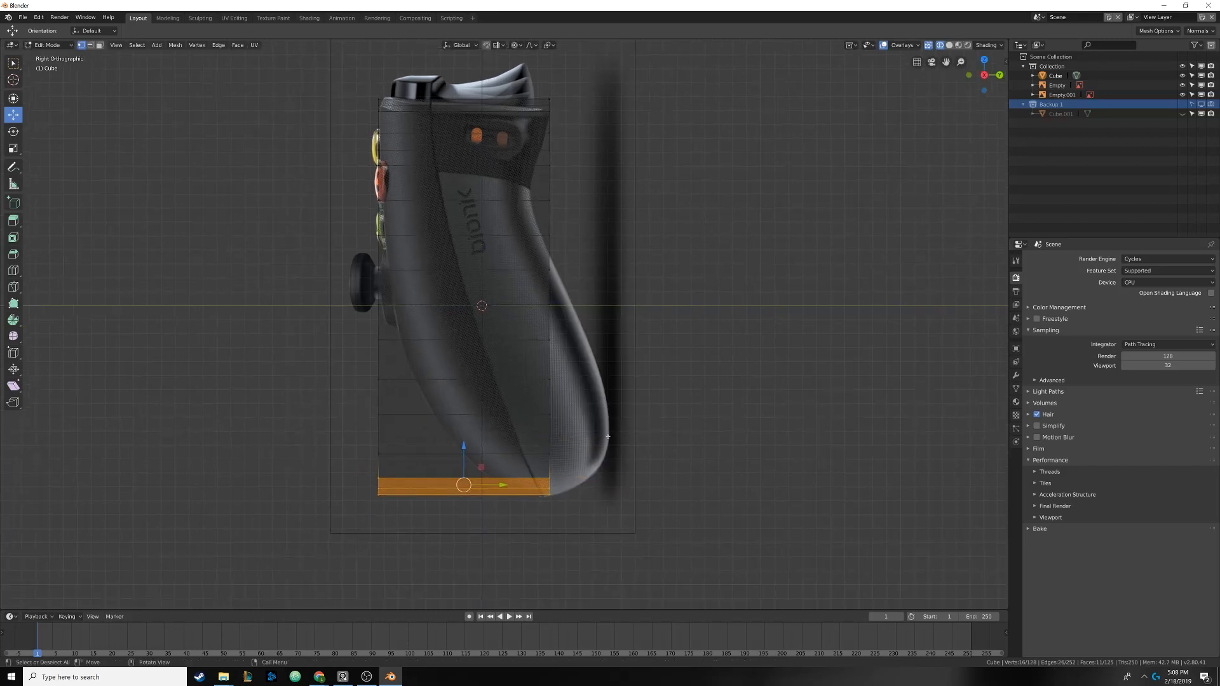
pyautogui.press('s')
pyautogui.scroll(8, 629, 420)
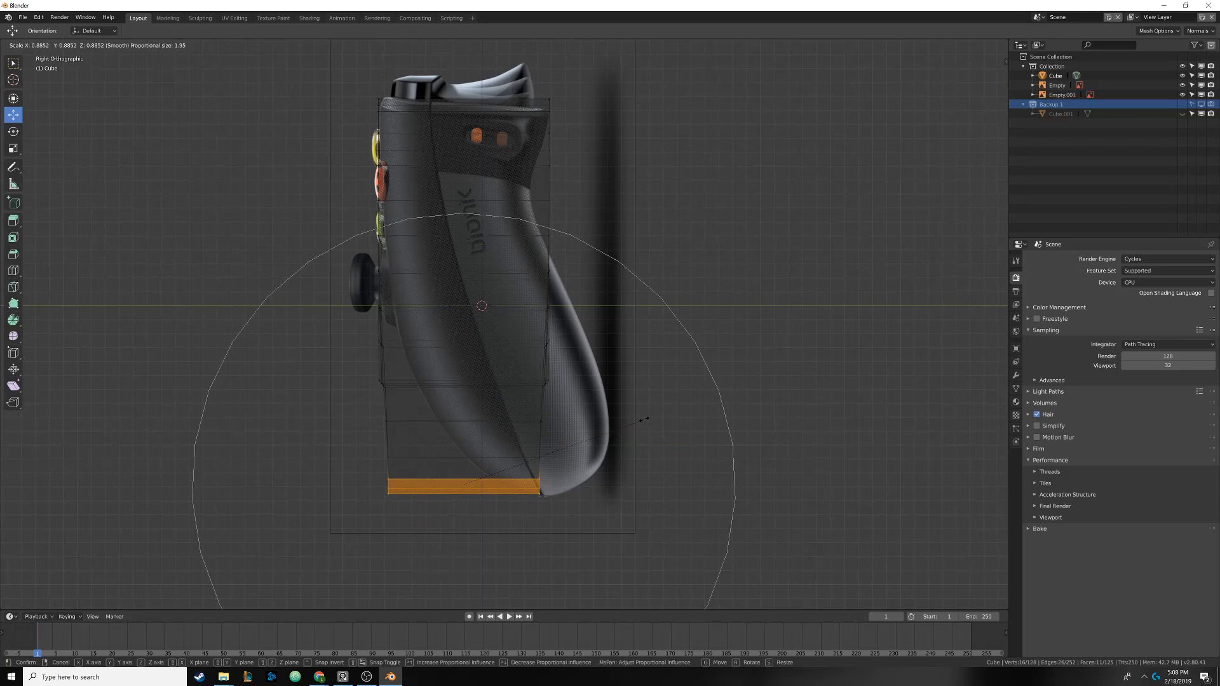
pyautogui.scroll(2, 626, 419)
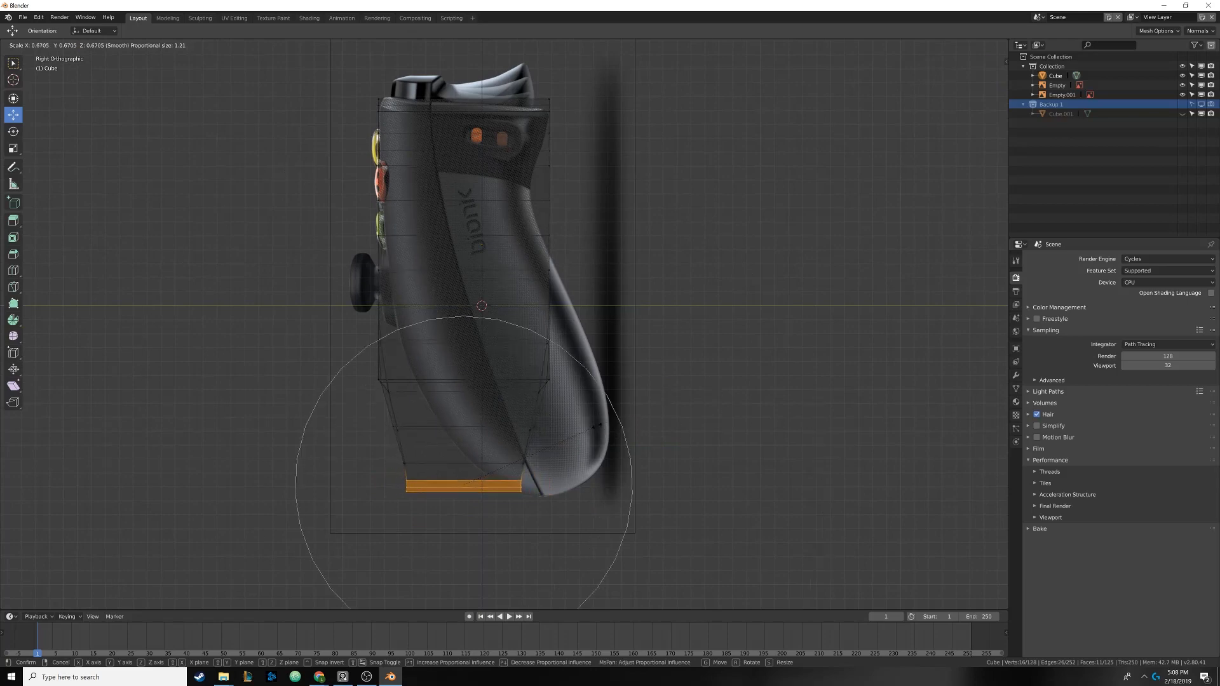
pyautogui.press('Escape')
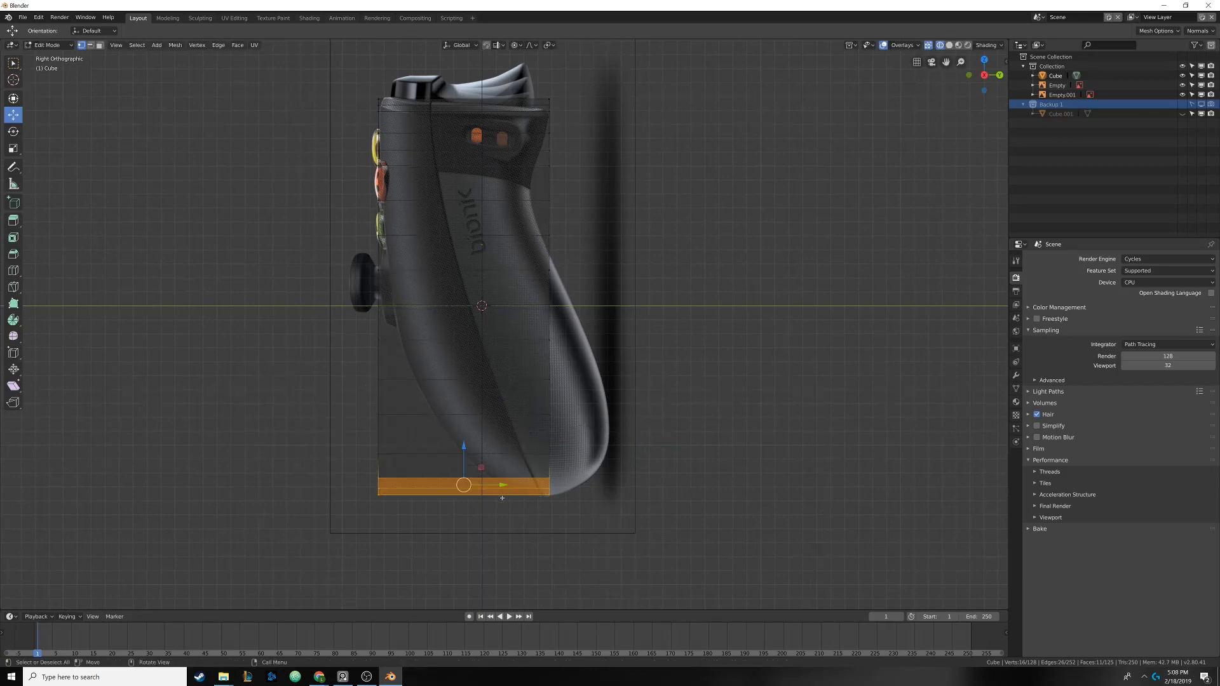
# Move the grip's bottom rows about 0.61 m along Y with a proportional size of 1.77, and rotate them to the reference's tilt
pyautogui.press('g')
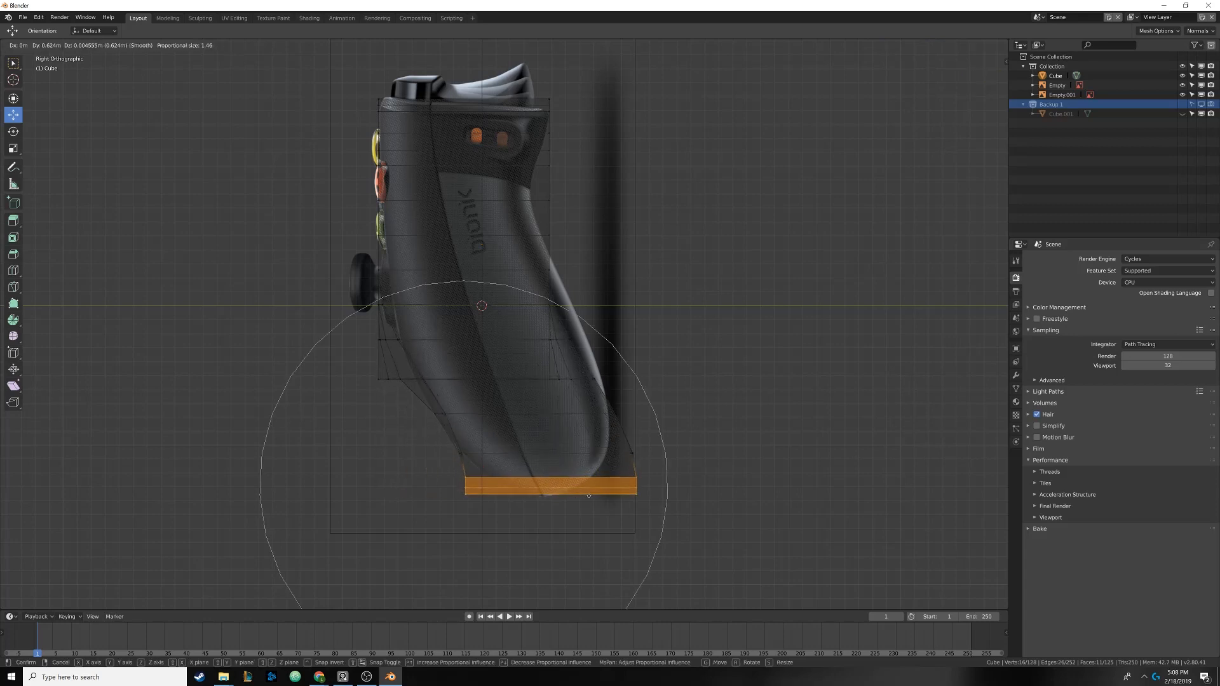
pyautogui.scroll(-2, 590, 493)
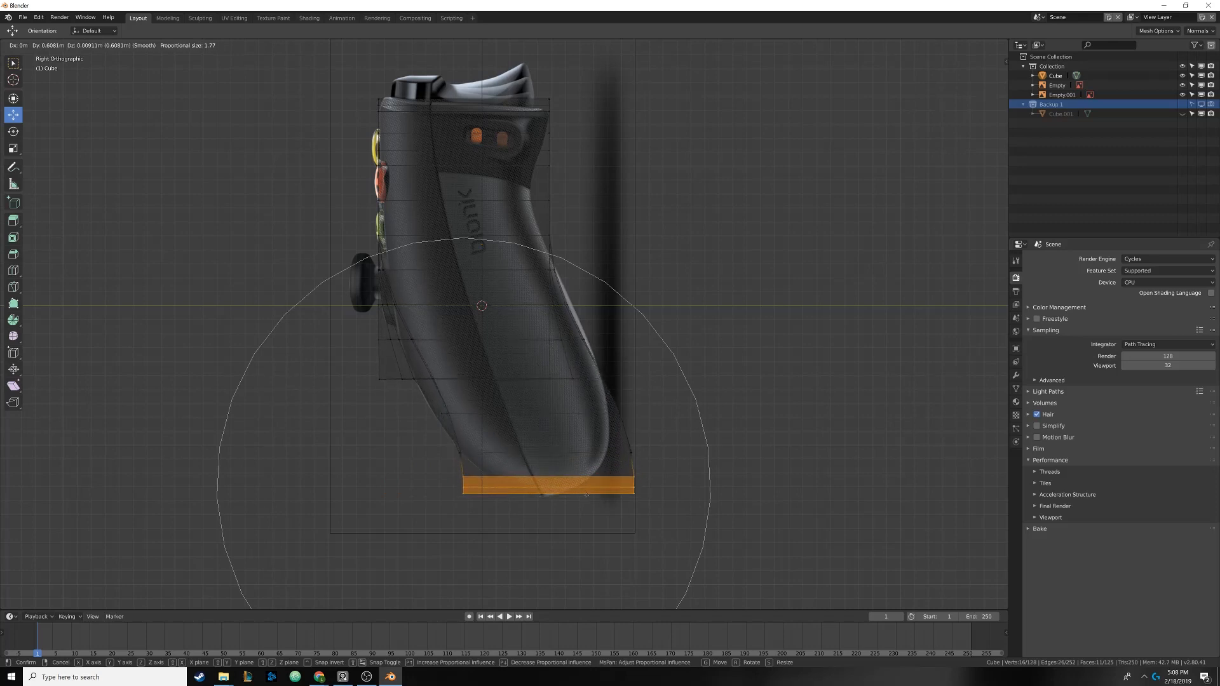
pyautogui.click(586, 498)
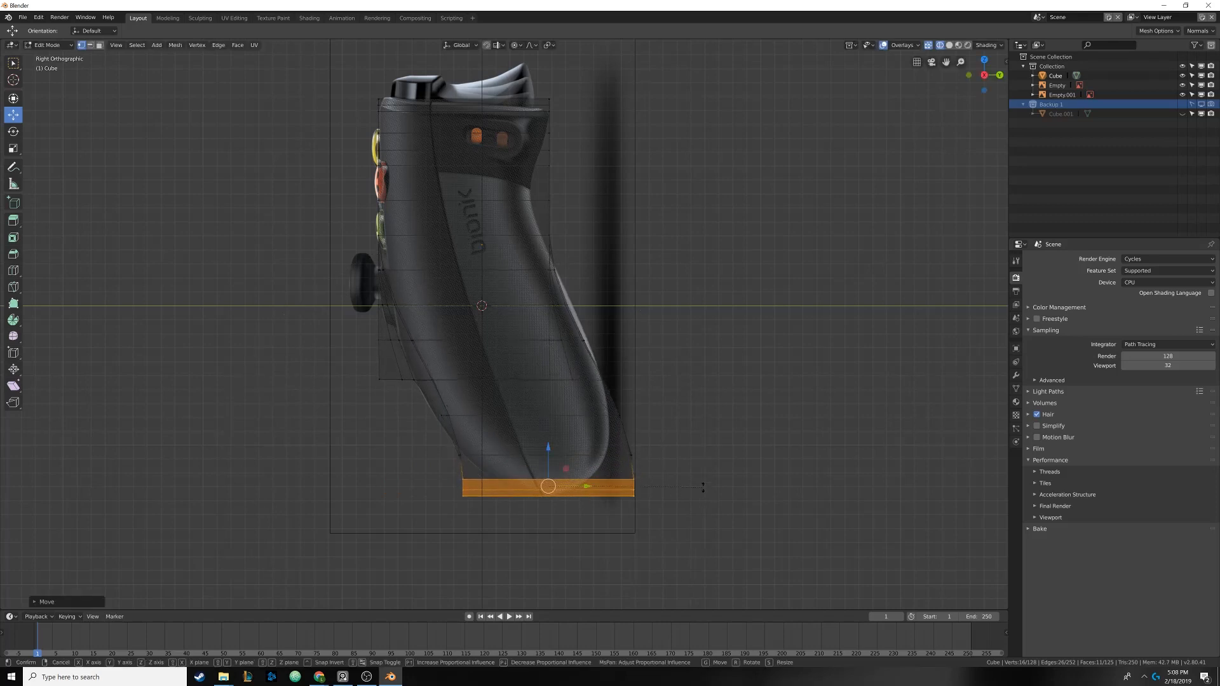
pyautogui.press('r')
pyautogui.click(690, 444)
# Scale the tilted bottom rows down to about 0.57 with a proportional size of 1.10
pyautogui.press('s')
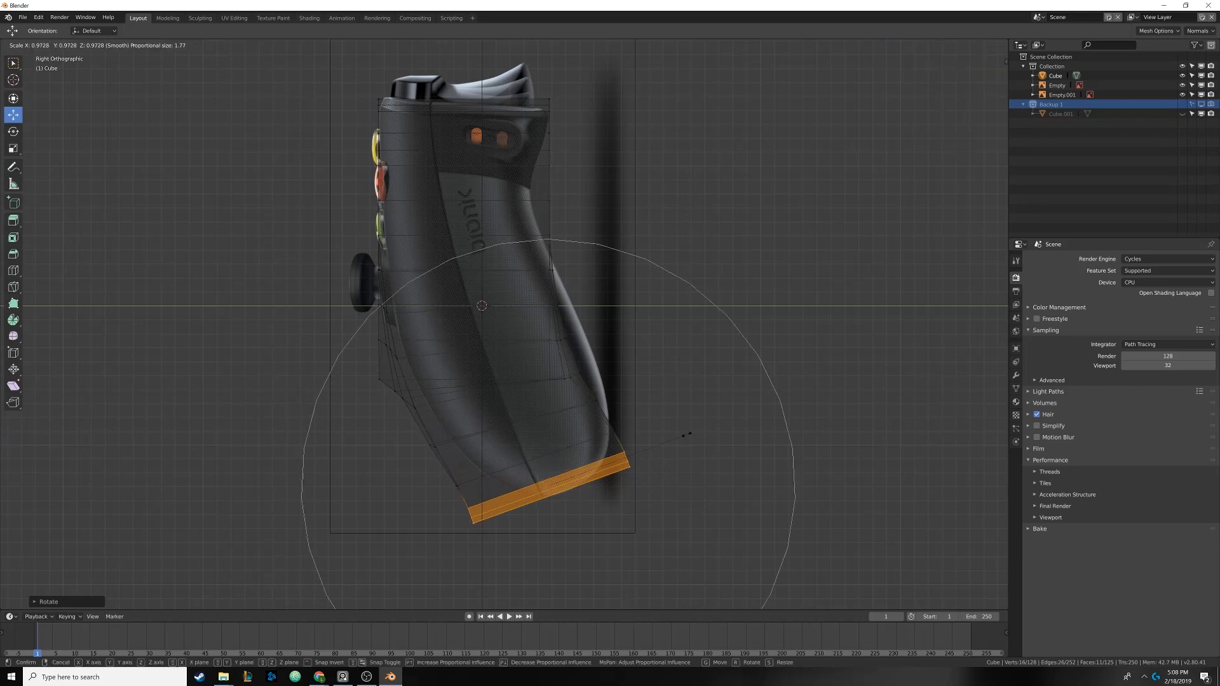
pyautogui.scroll(6, 655, 441)
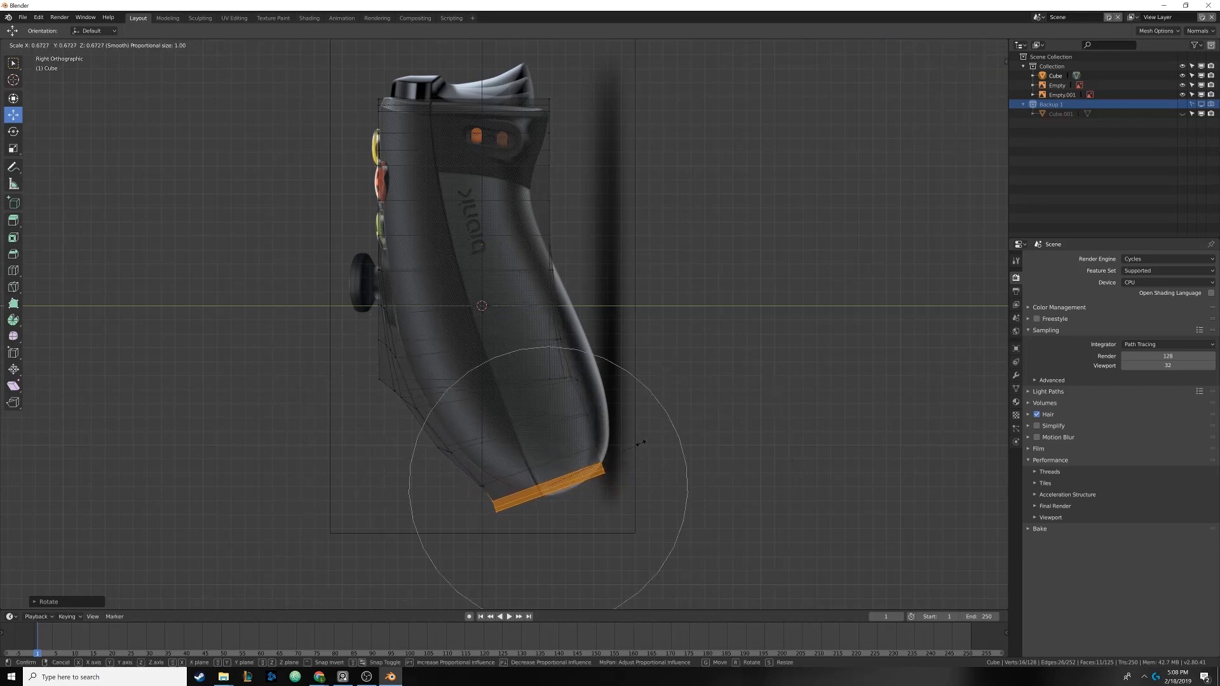
pyautogui.scroll(-2, 628, 447)
pyautogui.scroll(1, 627, 447)
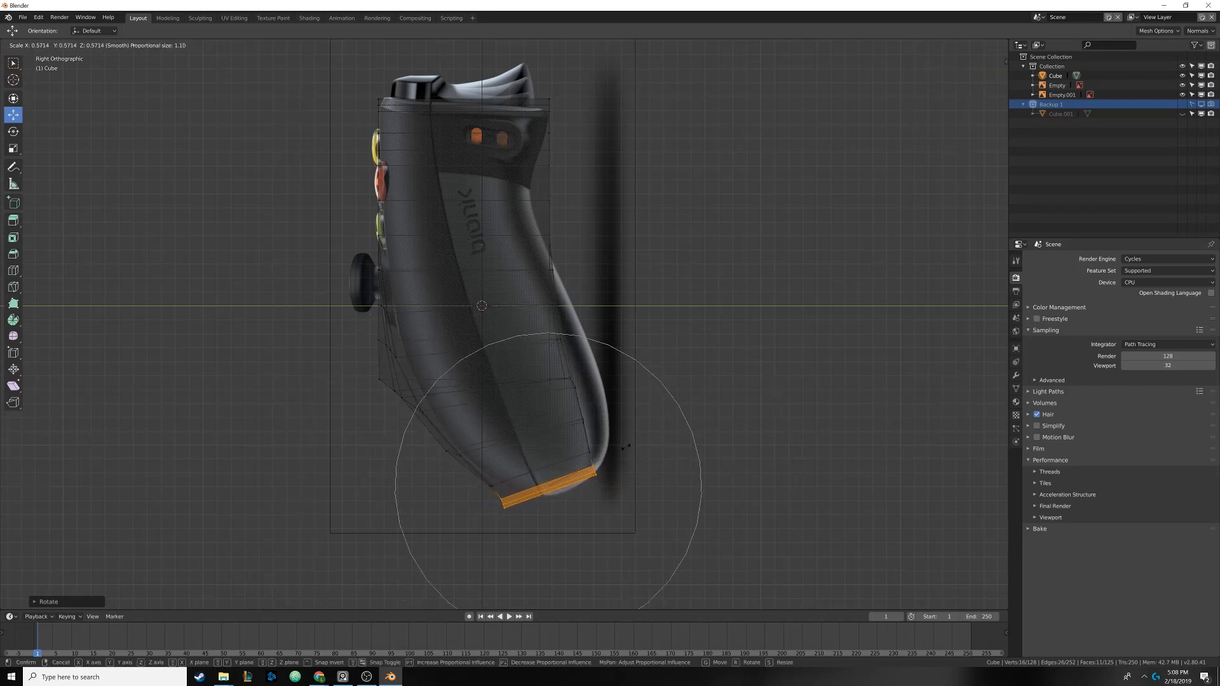
pyautogui.click(622, 445)
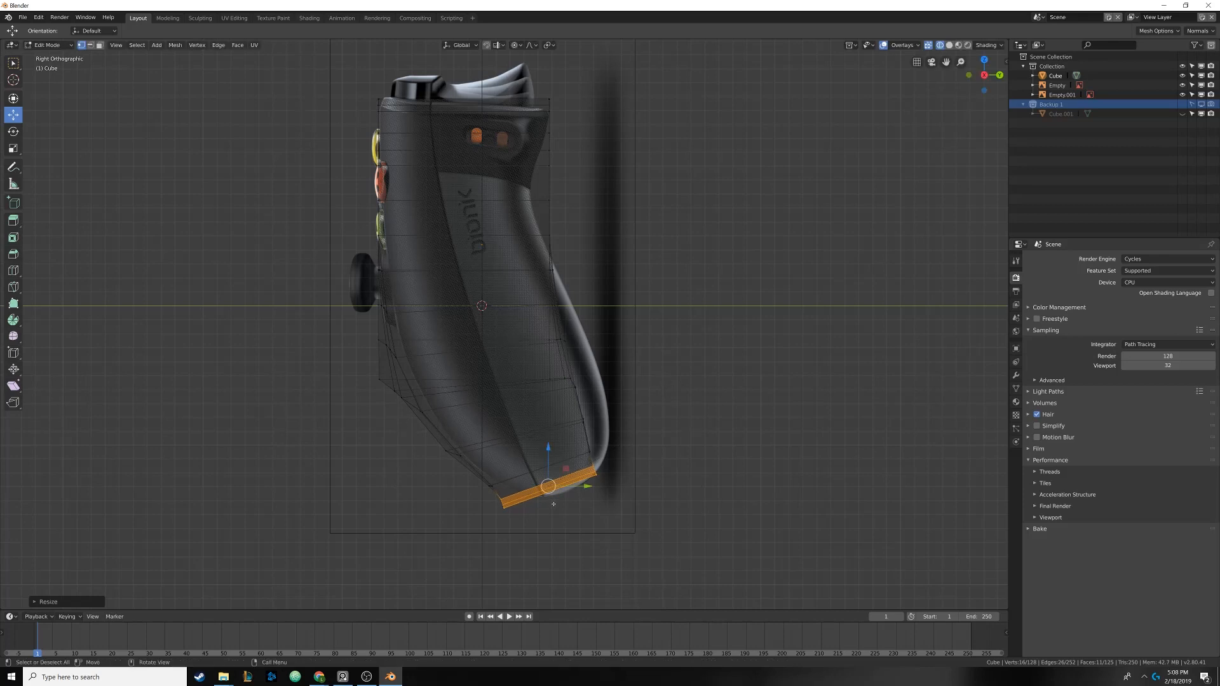
# Shift the bottom rows toward the reference grip's tip, rotate them about 8° further, and nudge them onto the lower outline
pyautogui.press('g')
pyautogui.click(572, 494)
pyautogui.press('r')
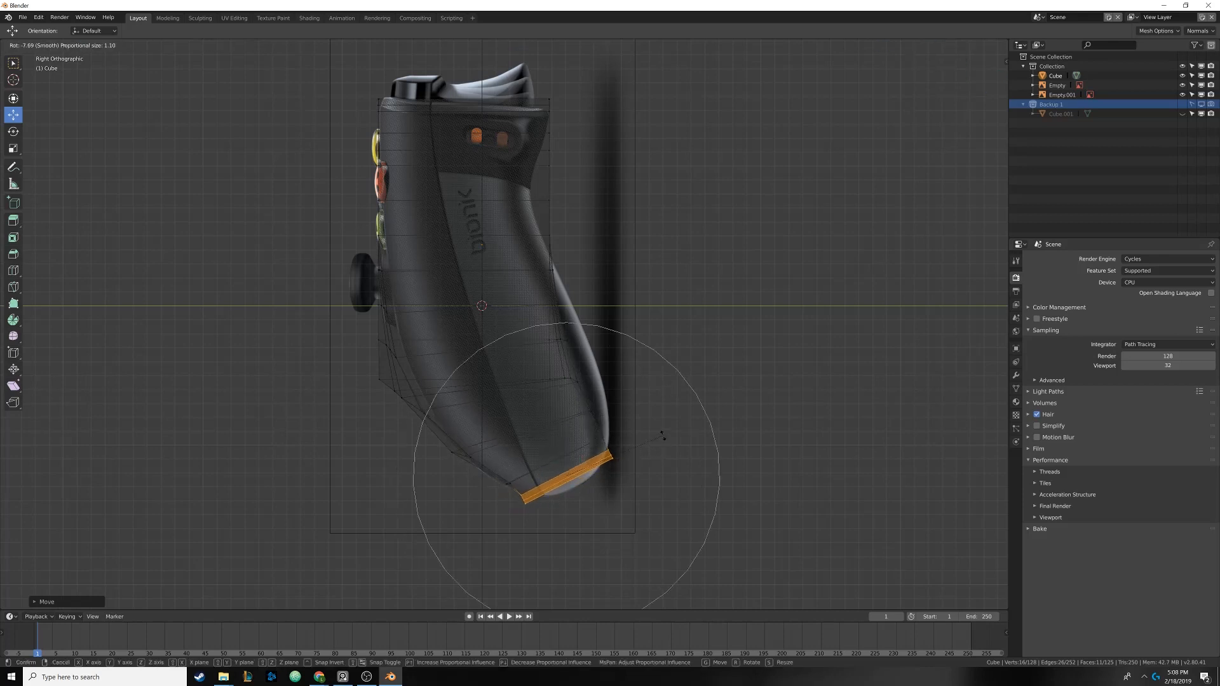
pyautogui.click(663, 436)
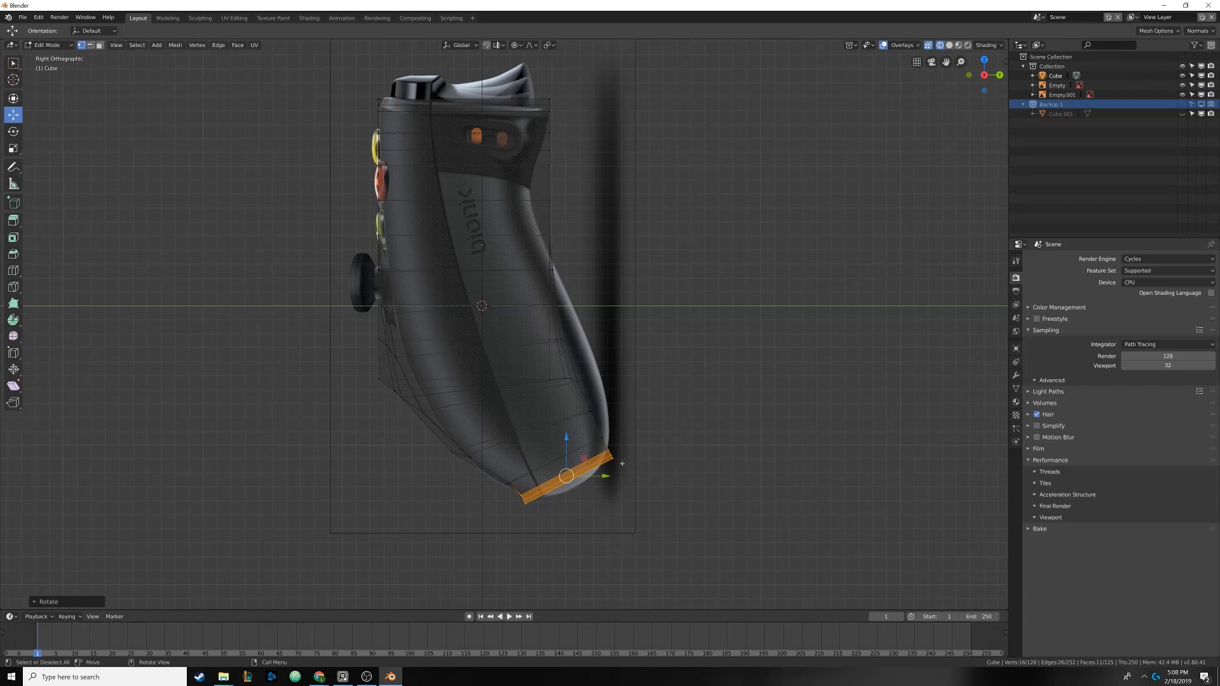
pyautogui.press('g')
pyautogui.click(648, 410)
# Select the mesh's back-side vertices midway along the grip and move them about 0.13 m in Y and 0.07 m in Z, with a proportional size of 0.56
pyautogui.hotkey('alt', 'a')
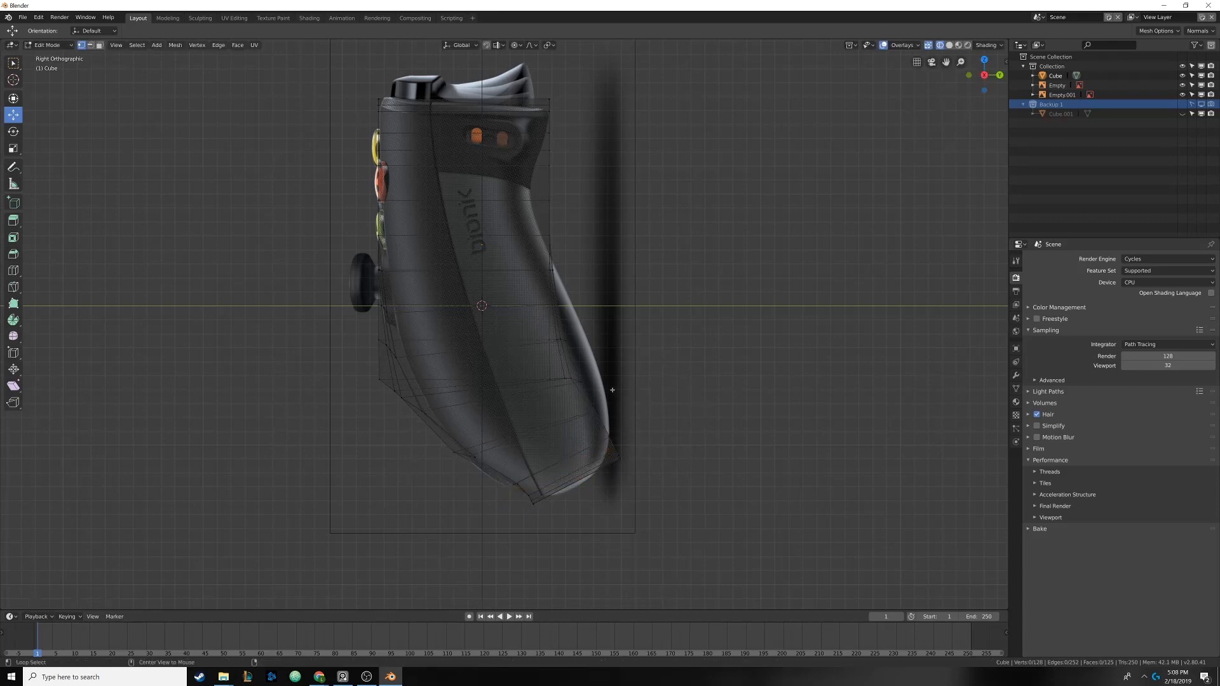
pyautogui.press('b')
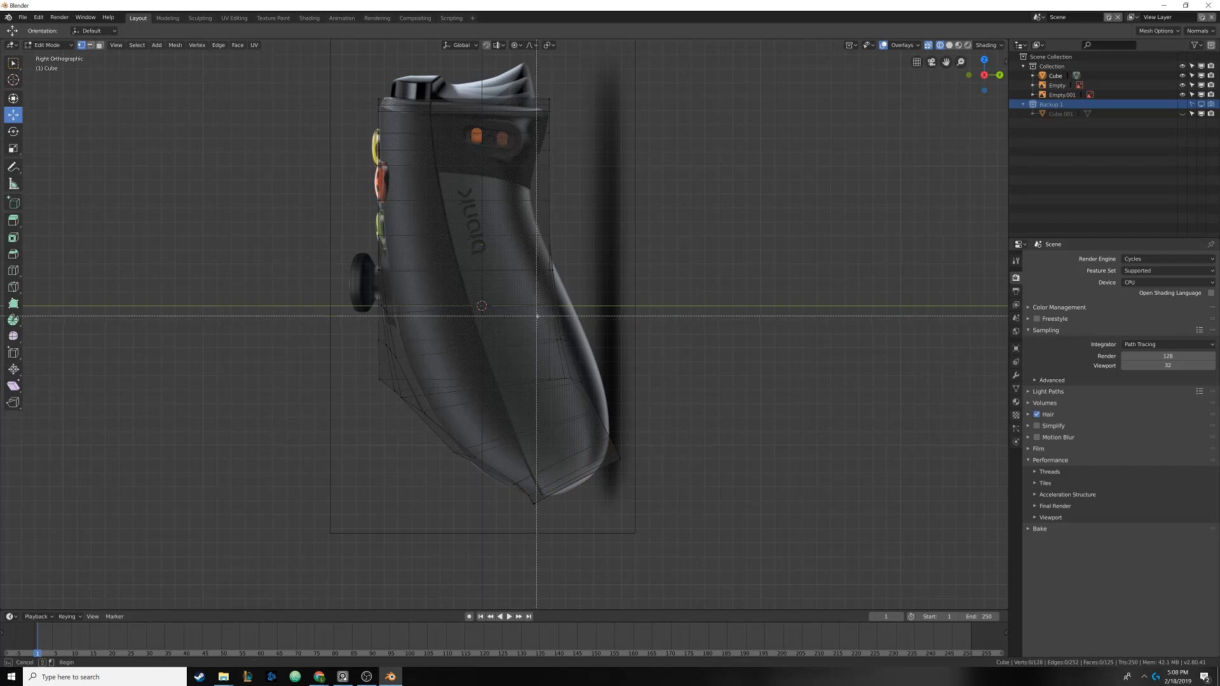
pyautogui.moveTo(536, 315); pyautogui.dragTo(629, 402)
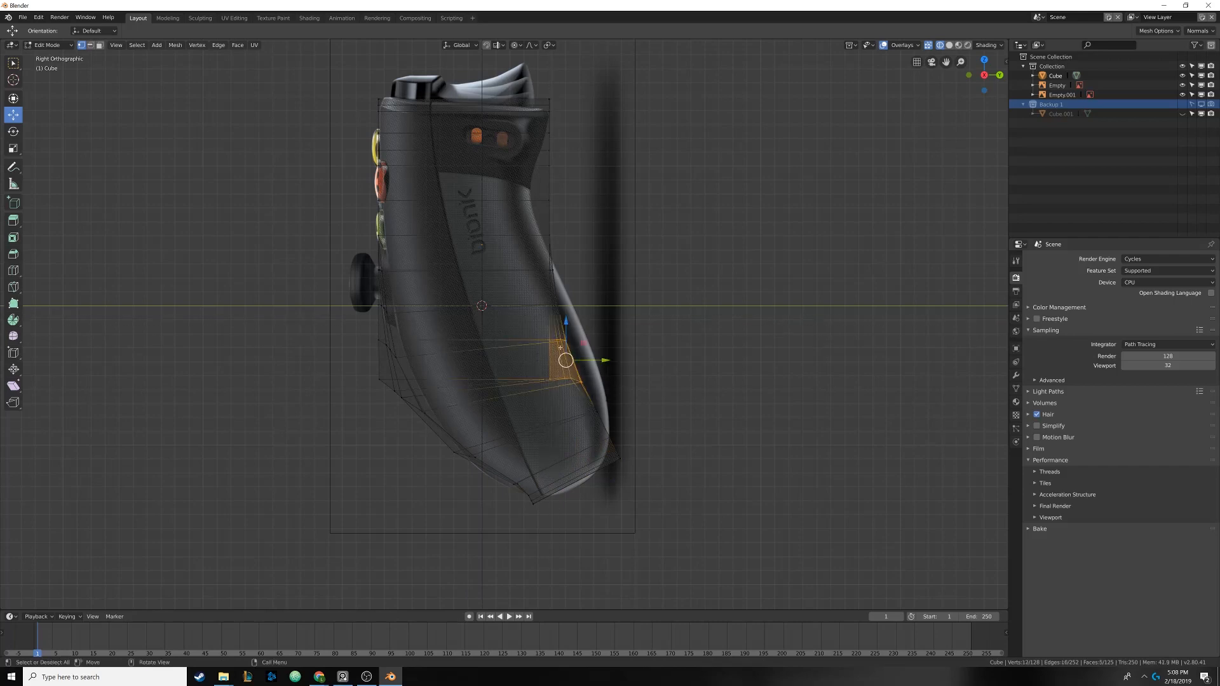
pyautogui.moveTo(480, 245); pyautogui.dragTo(501, 373, button='middle')
pyautogui.press('KP_3')
pyautogui.press('g')
pyautogui.scroll(4, 573, 348)
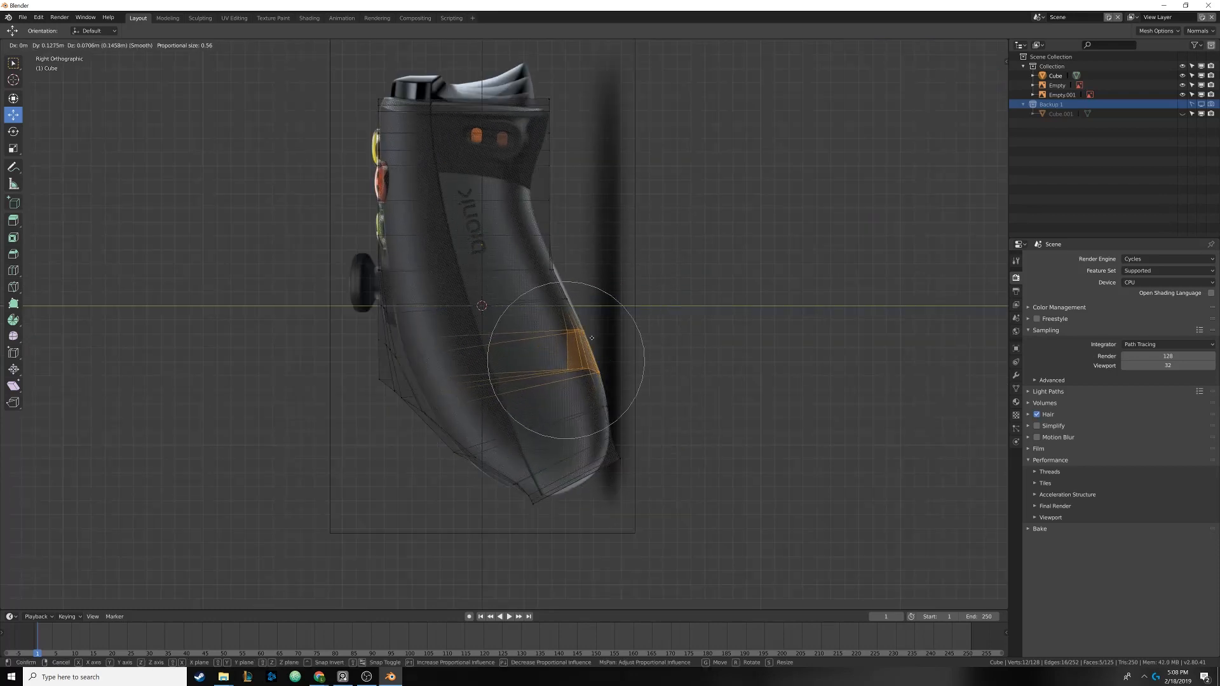
pyautogui.click(591, 339)
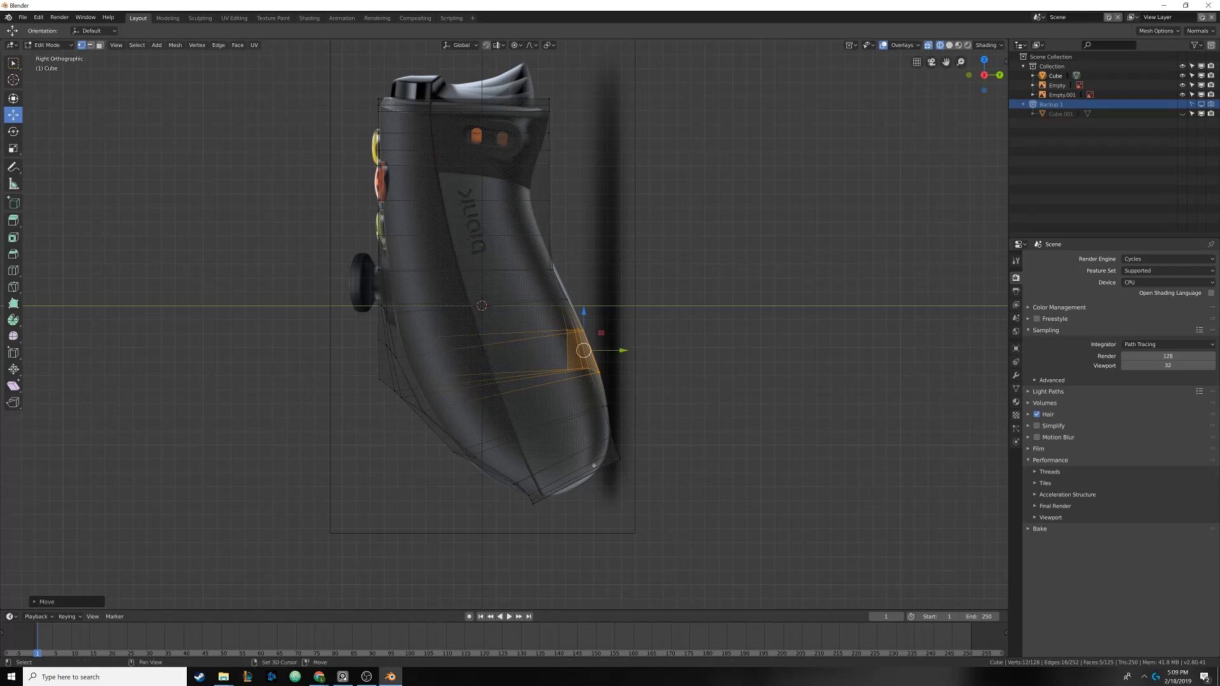
pyautogui.keyDown('shift'); pyautogui.moveTo(607, 480); pyautogui.dragTo(555, 392, button='middle'); pyautogui.keyUp('shift')
pyautogui.hotkey('alt', 'a')
pyautogui.scroll(2, 561, 421)
pyautogui.press('b')
pyautogui.moveTo(573, 361); pyautogui.dragTo(596, 406)
pyautogui.press('b')
pyautogui.moveTo(444, 424); pyautogui.dragTo(482, 462)
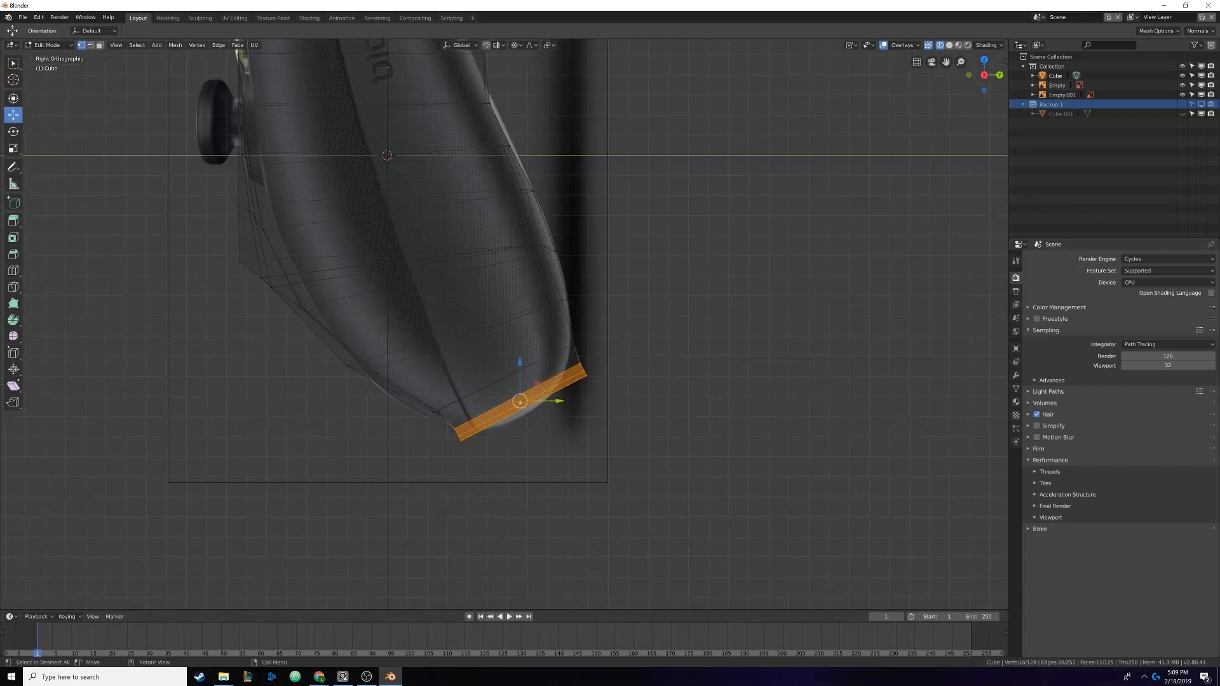
pyautogui.press('s')
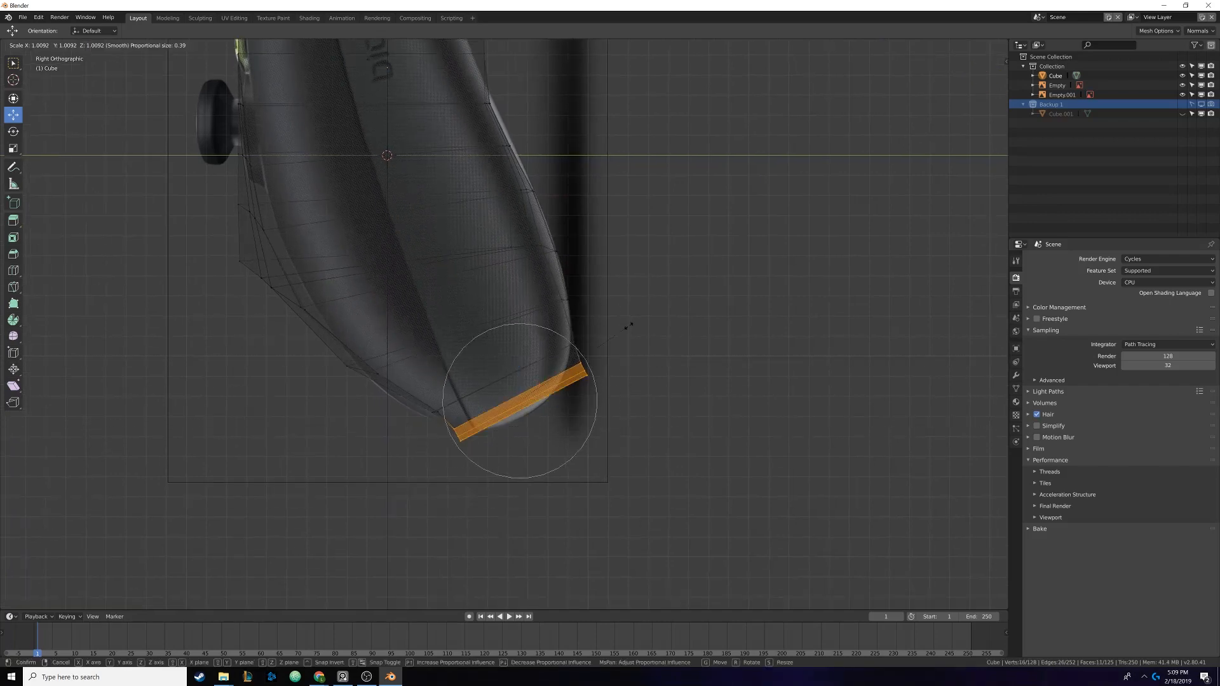
pyautogui.scroll(8, 588, 338)
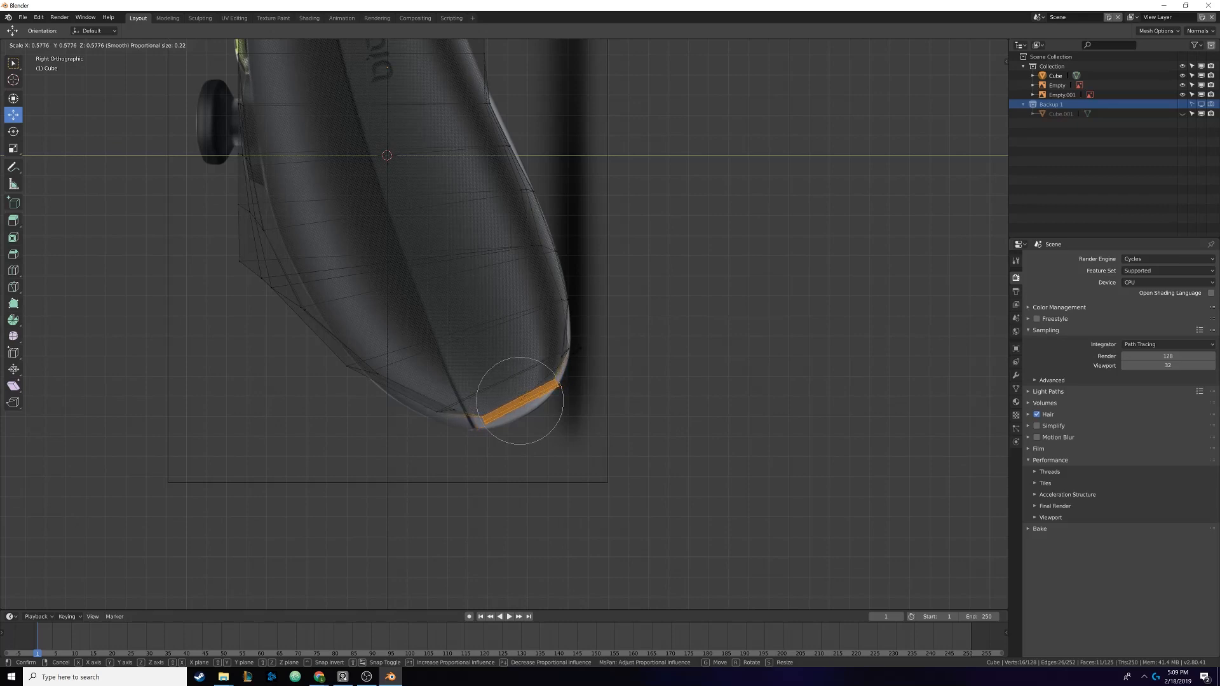
pyautogui.click(598, 341)
# Select only the outermost corner vertices at both ends of the grip's tip, scale them inward and move them onto the reference outline
pyautogui.scroll(3, 594, 334)
pyautogui.hotkey('alt', 'a')
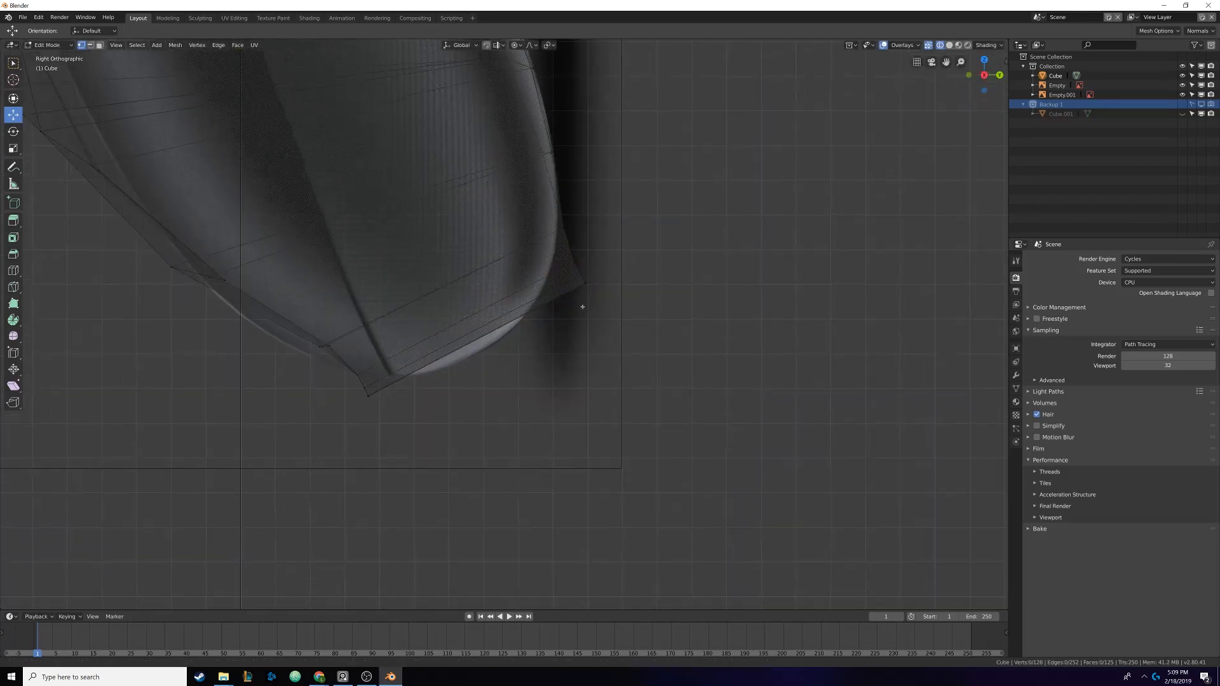
pyautogui.press('b')
pyautogui.moveTo(576, 277); pyautogui.dragTo(595, 292)
pyautogui.press('b')
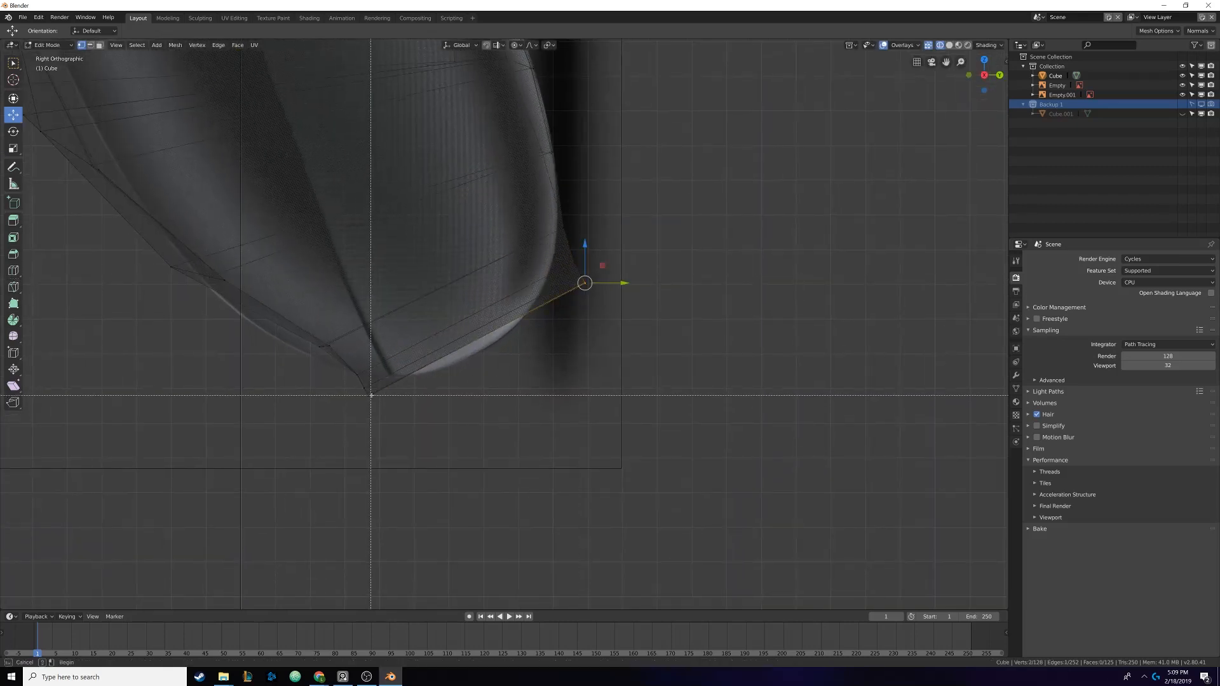
pyautogui.moveTo(363, 392); pyautogui.dragTo(374, 402)
pyautogui.press('s')
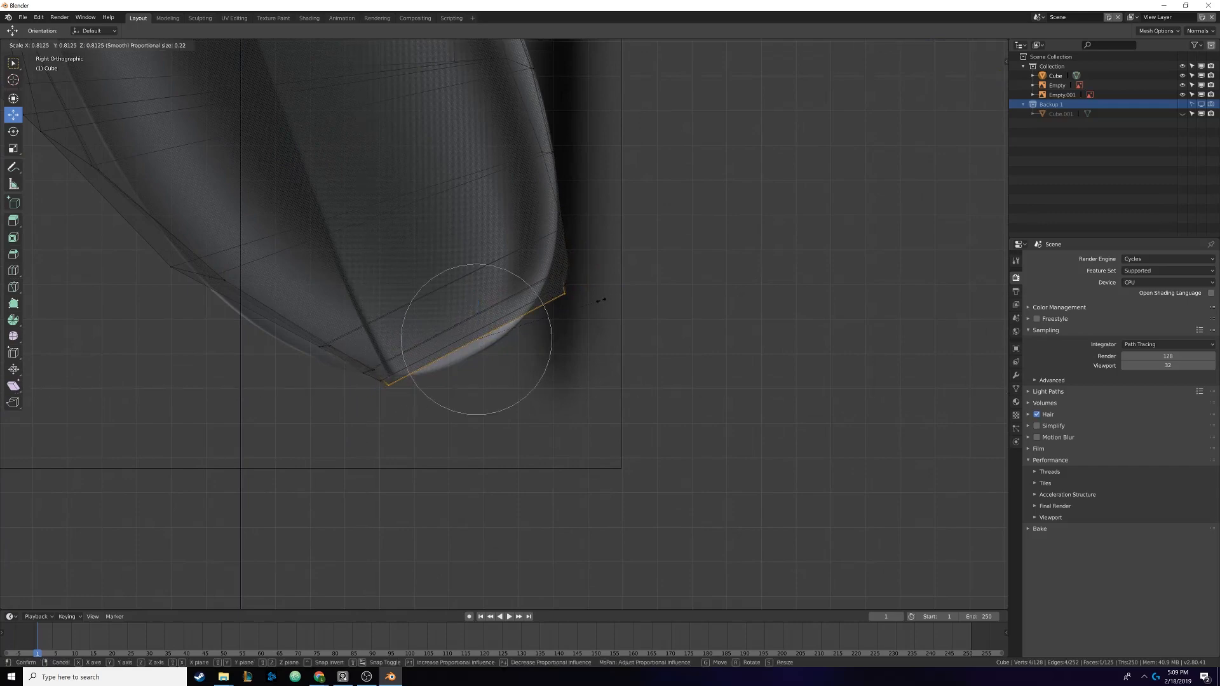
pyautogui.click(560, 314)
pyautogui.moveTo(557, 306)
pyautogui.keyDown('shift'); pyautogui.mouseDown(button='middle')
pyautogui.moveTo(556, 278)
pyautogui.moveTo(559, 302)
pyautogui.mouseUp(button='middle'); pyautogui.keyUp('shift')
pyautogui.press('g')
pyautogui.click(547, 305)
# Switch the viewport to solid shading, clear the selection and disable proportional editing
pyautogui.keyDown('shift'); pyautogui.moveTo(445, 312); pyautogui.dragTo(566, 297, button='middle'); pyautogui.keyUp('shift')
pyautogui.scroll(-2, 566, 297)
pyautogui.press('z')
pyautogui.click(628, 299)
pyautogui.moveTo(445, 309)
pyautogui.mouseDown(button='middle')
pyautogui.moveTo(433, 314)
pyautogui.moveTo(547, 291)
pyautogui.mouseUp(button='middle')
pyautogui.click(547, 291)
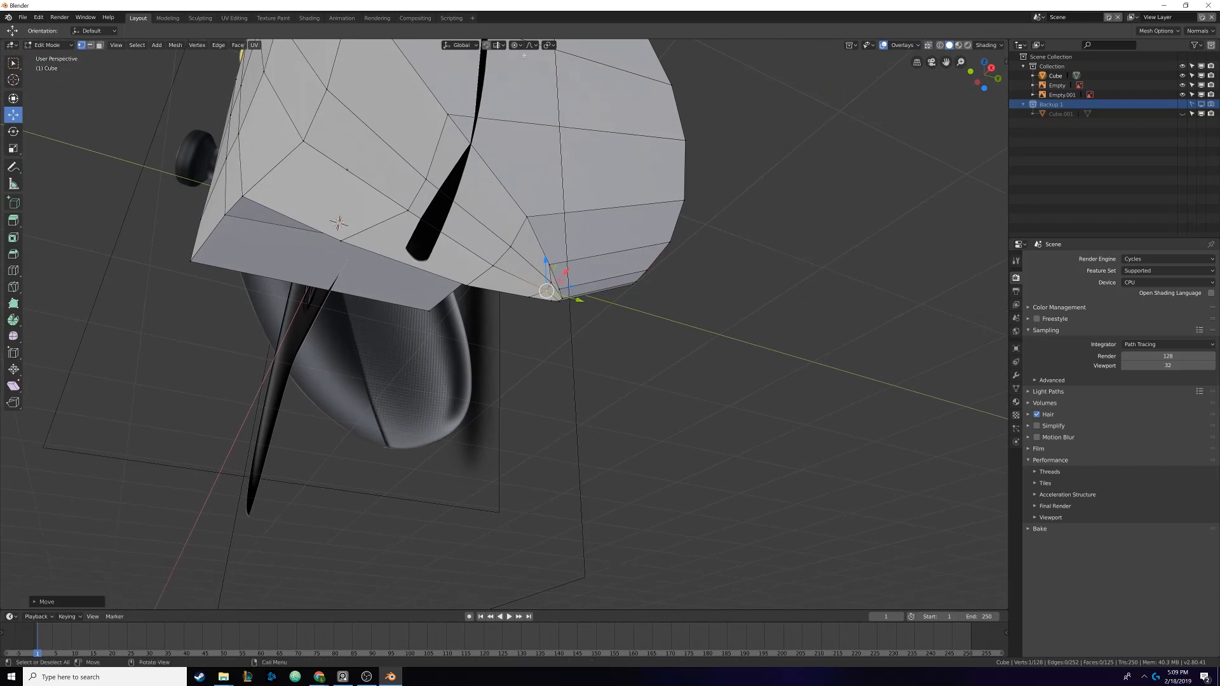
pyautogui.hotkey('alt', 'a')
pyautogui.click(520, 46)
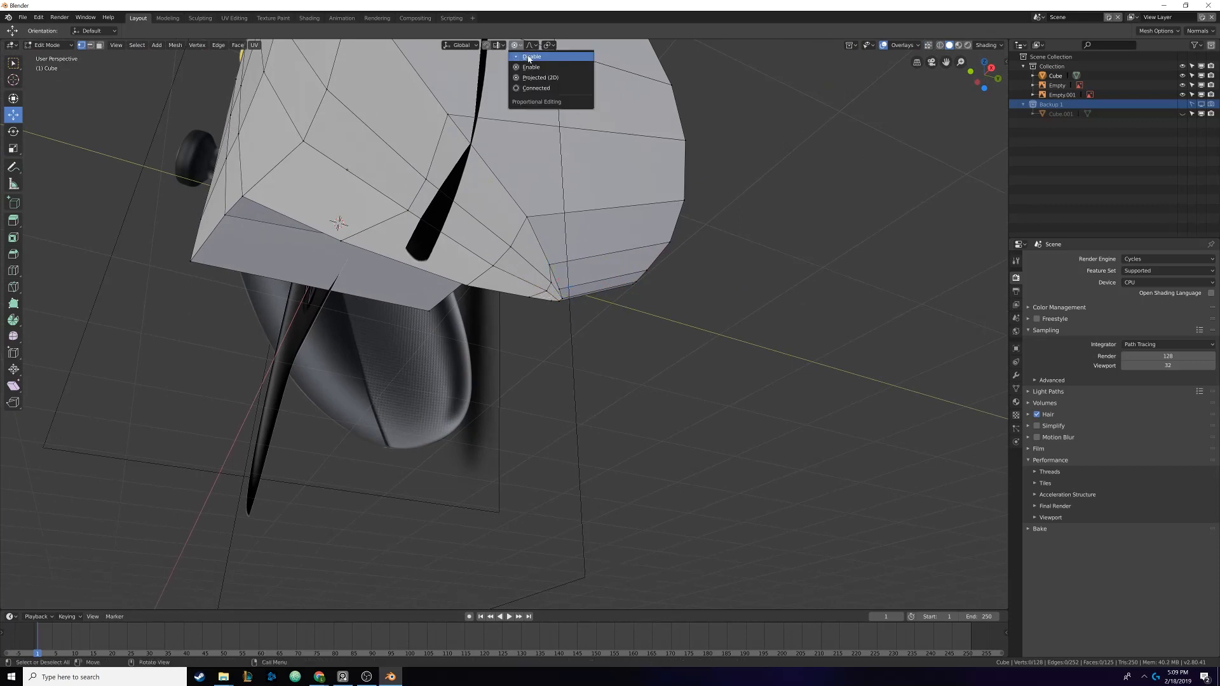
pyautogui.click(530, 57)
# Select the two vertices of the short edge beside the grip's tip, shift them along the Y axis and fine-tune their position
pyautogui.scroll(3, 542, 275)
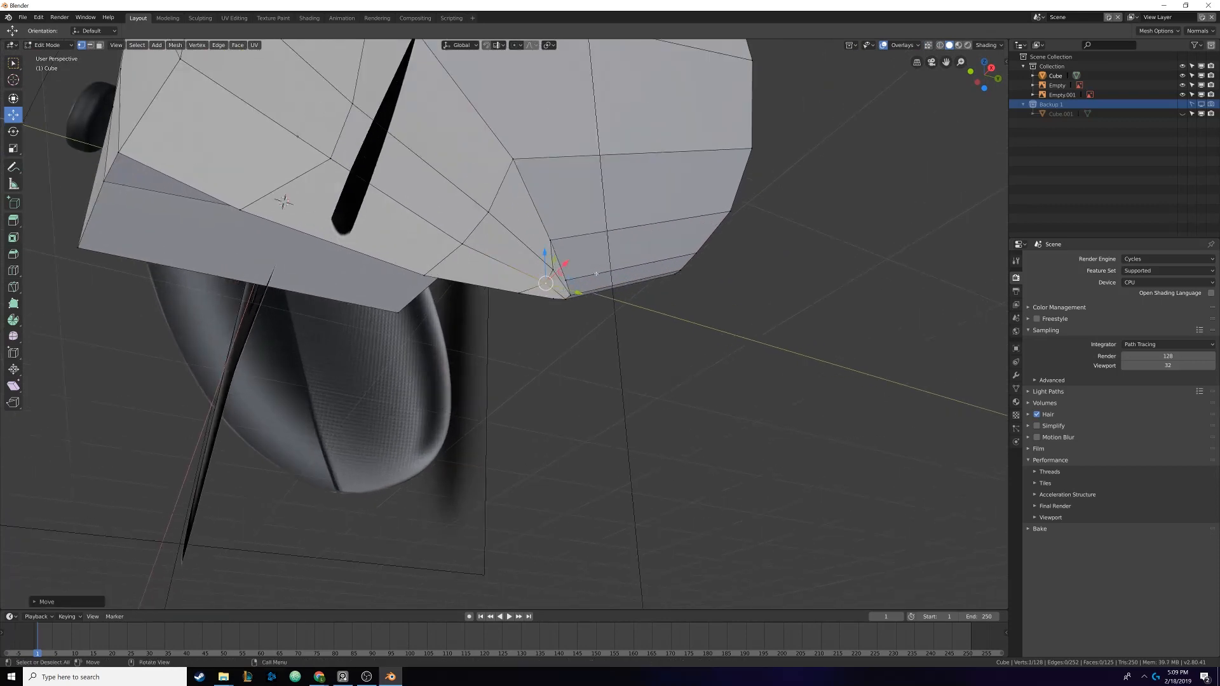
pyautogui.click(553, 269)
pyautogui.keyDown('shift'); pyautogui.click(546, 285); pyautogui.keyUp('shift')
pyautogui.moveTo(546, 284); pyautogui.dragTo(511, 301, button='middle')
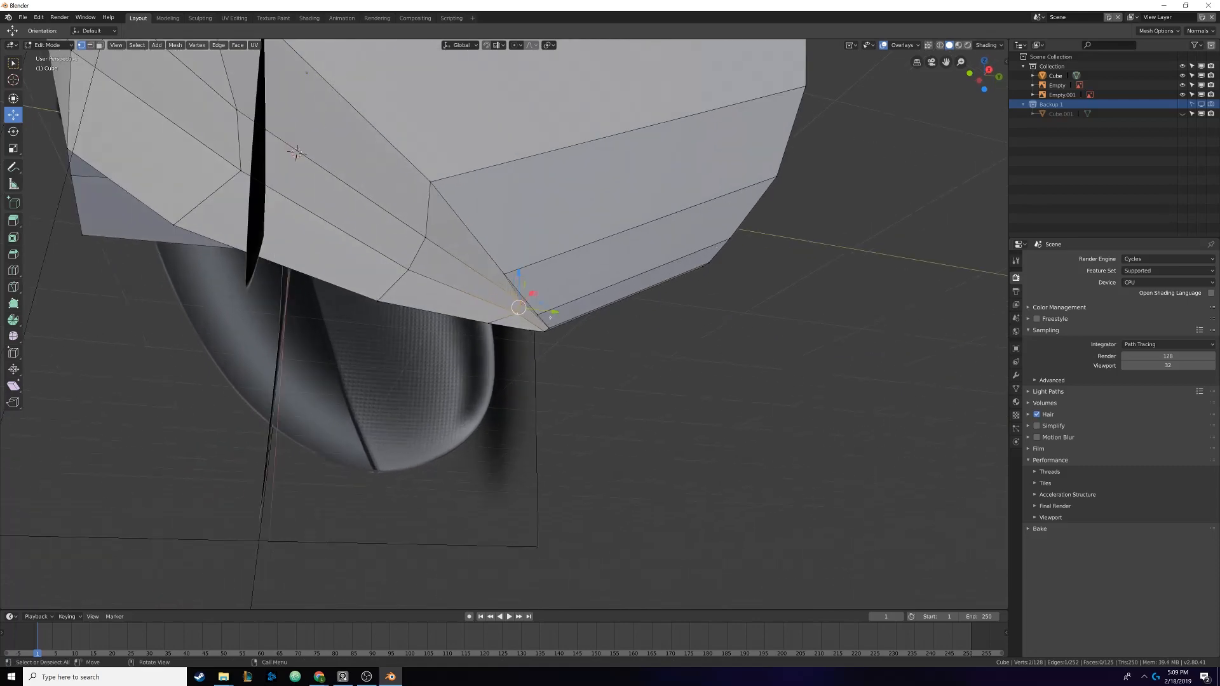
pyautogui.moveTo(553, 311); pyautogui.dragTo(530, 322)
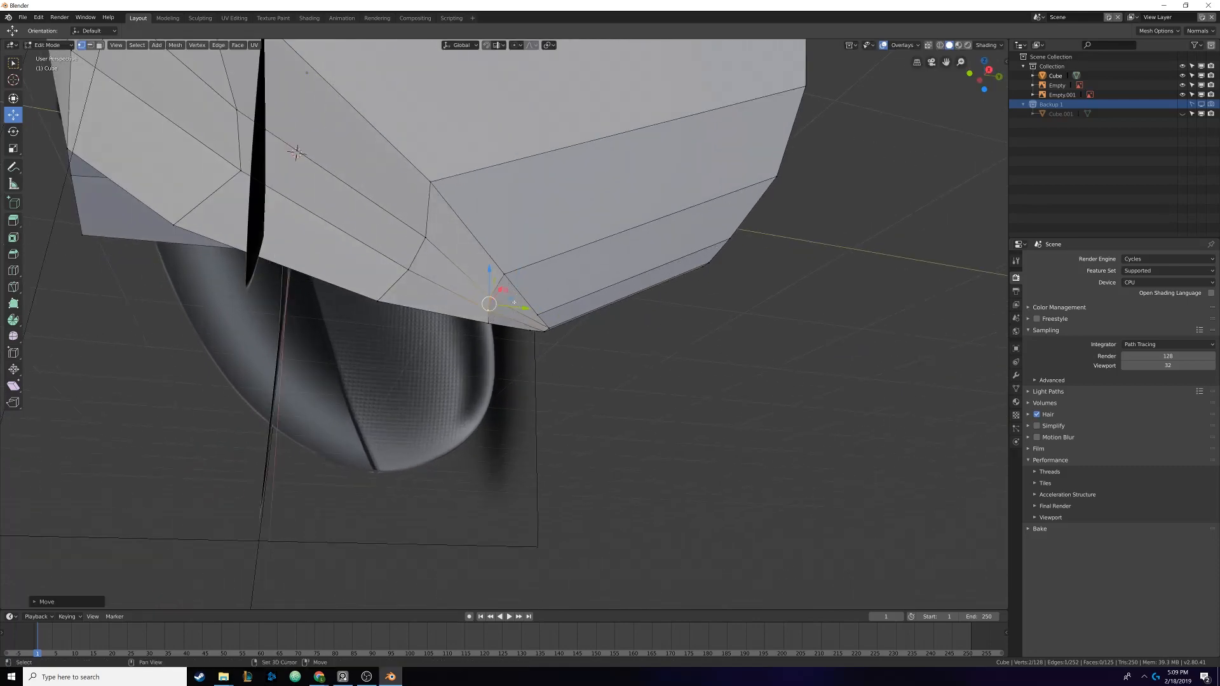
pyautogui.moveTo(531, 322); pyautogui.dragTo(445, 368, button='middle')
pyautogui.click(472, 356)
pyautogui.press('g')
pyautogui.moveTo(448, 386); pyautogui.dragTo(445, 387)
pyautogui.moveTo(445, 387); pyautogui.dragTo(520, 379, button='middle')
# Bring the controller reference photo over the viewport, examine the grip's lower shape, and move the photo back out of the way
pyautogui.moveTo(1219, 518); pyautogui.dragTo(531, 338, button='right')
pyautogui.scroll(3, 565, 363)
pyautogui.moveTo(609, 366); pyautogui.dragTo(668, 383, button='middle')
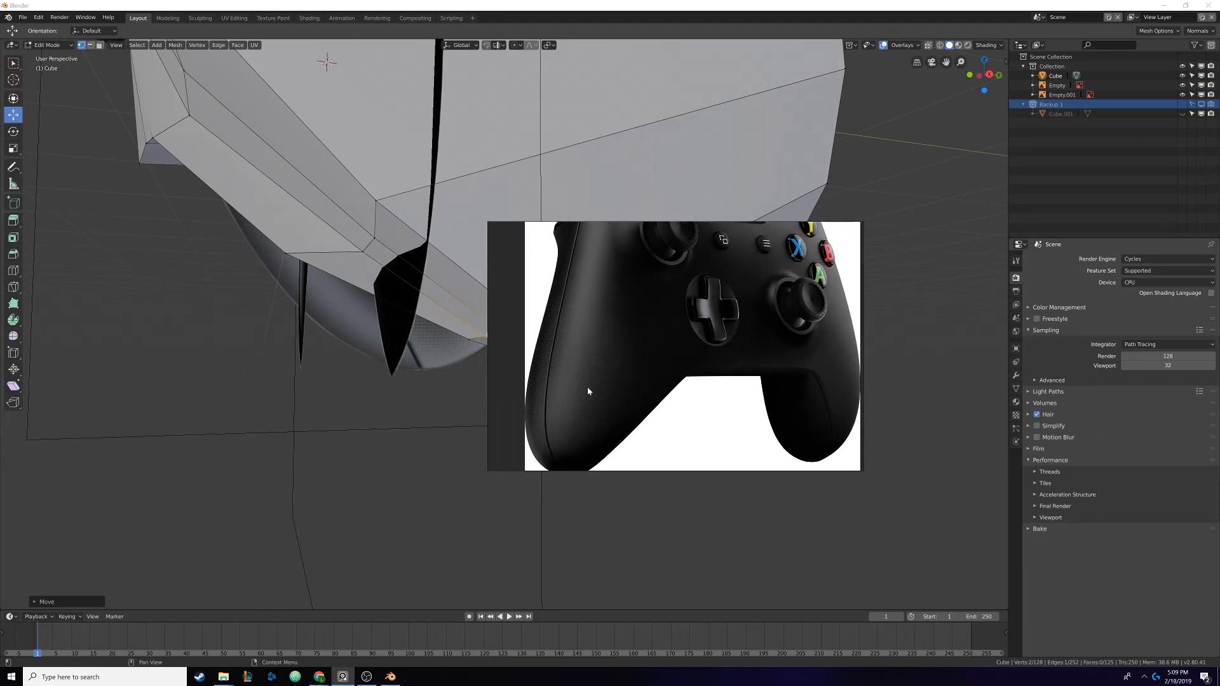
pyautogui.moveTo(615, 351); pyautogui.dragTo(1219, 487, button='right')
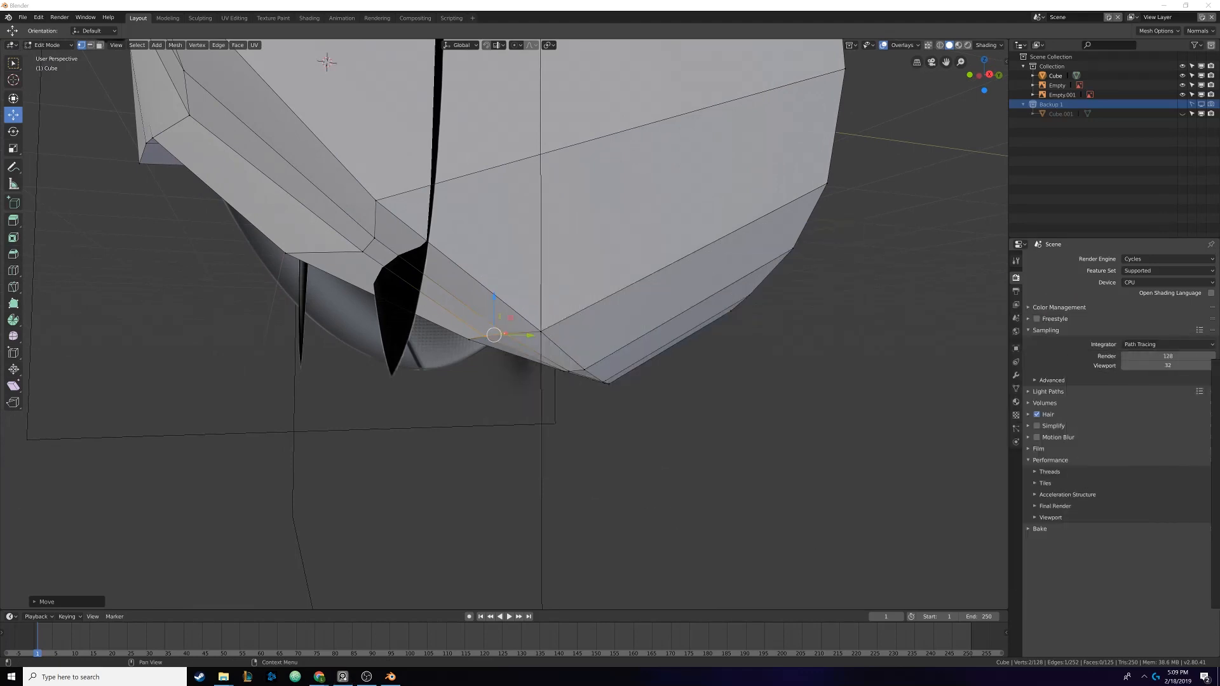
# Select single vertices along the bend beside the grip's tip and shift each one slightly to smooth the contour
pyautogui.click(626, 5)
pyautogui.moveTo(509, 299); pyautogui.dragTo(531, 293, button='middle')
pyautogui.click(407, 235)
pyautogui.moveTo(438, 241); pyautogui.dragTo(418, 237)
pyautogui.moveTo(416, 230); pyautogui.dragTo(441, 223, button='middle')
pyautogui.click(431, 233)
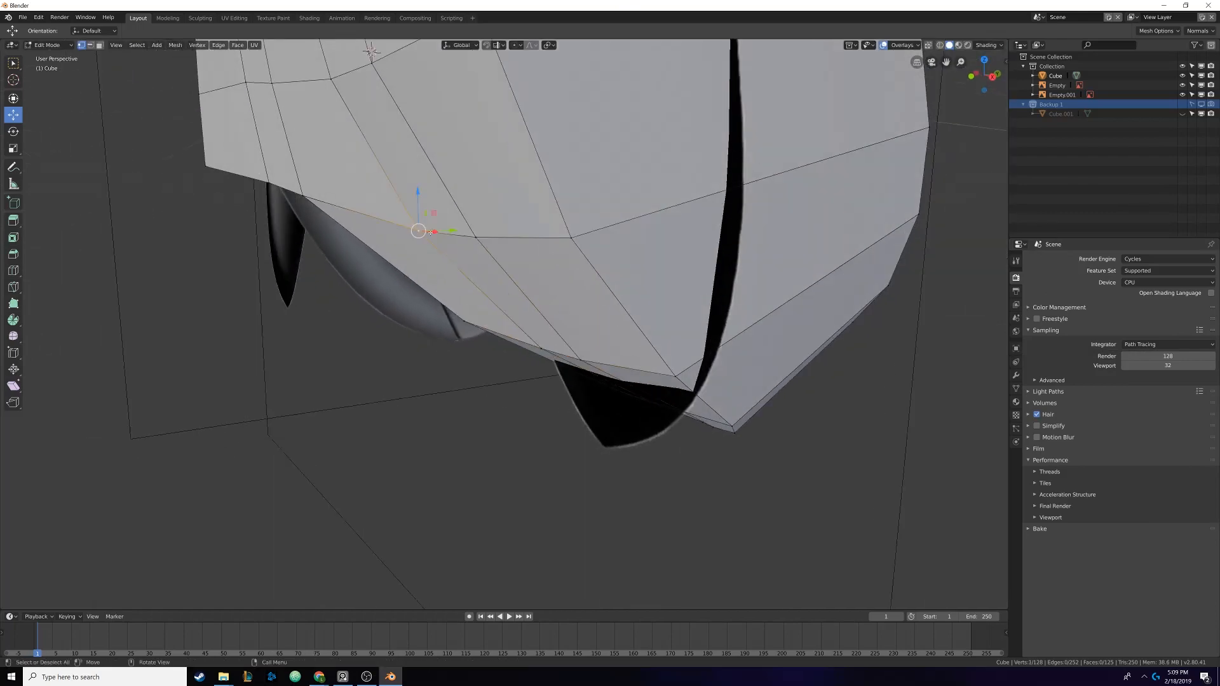
pyautogui.moveTo(537, 256); pyautogui.dragTo(453, 227, button='middle')
pyautogui.moveTo(424, 187); pyautogui.dragTo(401, 185)
pyautogui.moveTo(403, 191); pyautogui.dragTo(583, 394, button='middle')
# Check the grip outside edit mode, then add another vertex near the tip to the selection and nudge it
pyautogui.press('Tab')
pyautogui.press('Tab')
pyautogui.moveTo(527, 282); pyautogui.dragTo(559, 316, button='middle')
pyautogui.keyDown('shift'); pyautogui.click(474, 319); pyautogui.keyUp('shift')
pyautogui.moveTo(689, 360); pyautogui.dragTo(702, 360)
pyautogui.moveTo(750, 349); pyautogui.dragTo(466, 321, button='middle')
# Select the vertex on the corner edge just above the grip's tip and move it slightly down along the edge
pyautogui.click(556, 319)
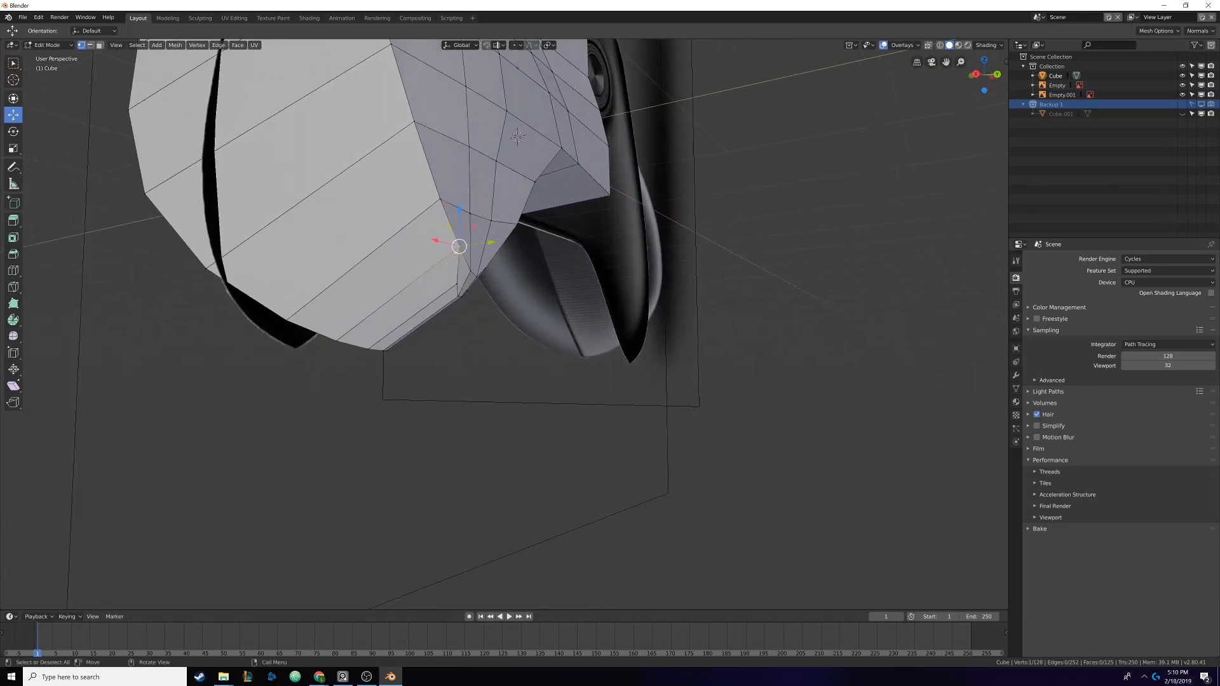
pyautogui.moveTo(455, 252); pyautogui.dragTo(451, 265)
pyautogui.moveTo(508, 272)
pyautogui.mouseDown(button='middle')
pyautogui.moveTo(469, 266)
pyautogui.moveTo(498, 282)
pyautogui.moveTo(503, 261)
pyautogui.mouseUp(button='middle')
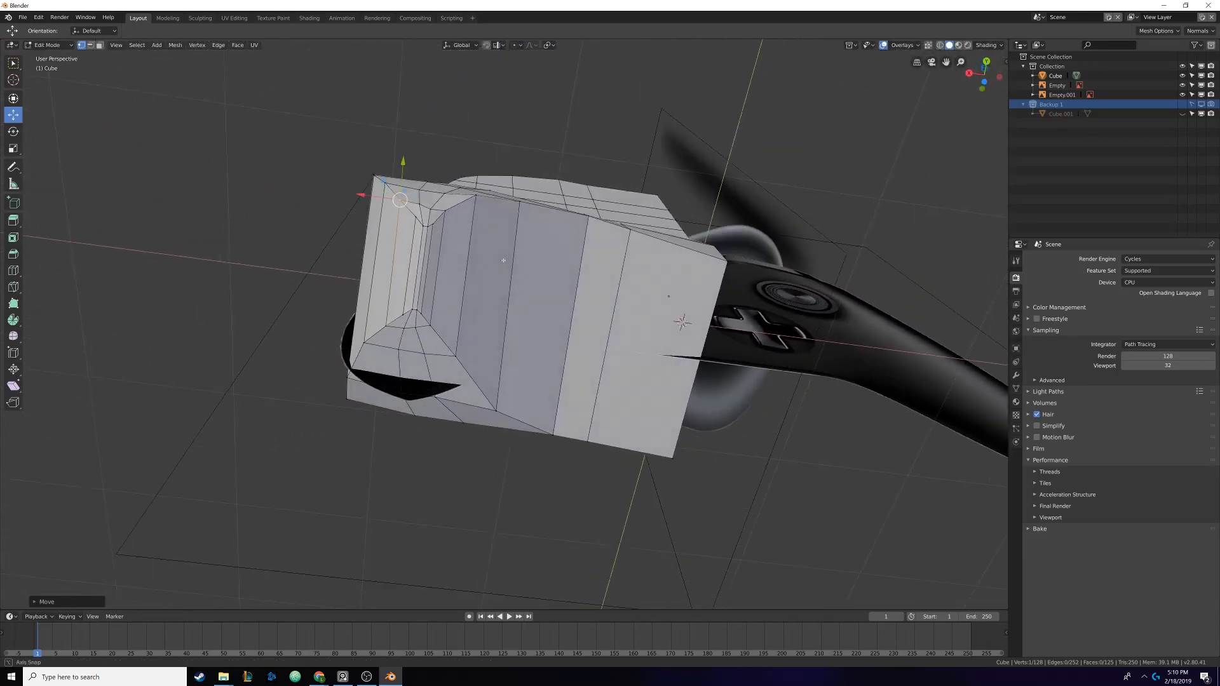
pyautogui.scroll(5, 504, 260)
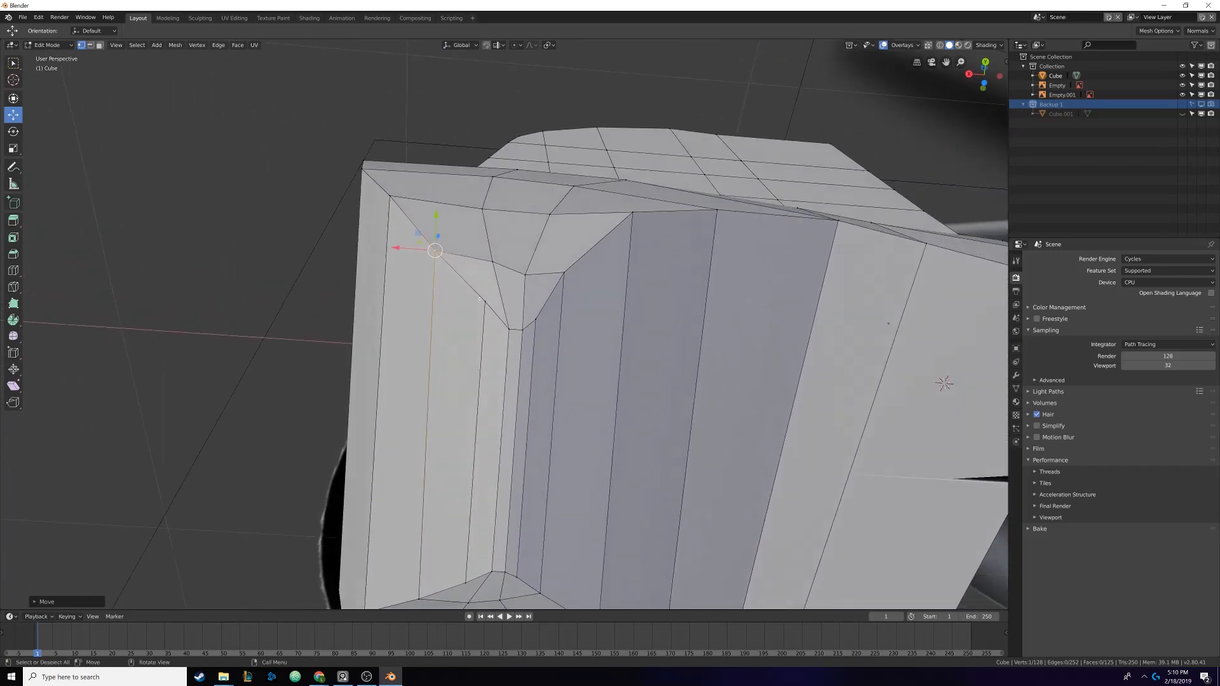
pyautogui.click(483, 300)
pyautogui.press('g')
pyautogui.rightClick(489, 303)
pyautogui.moveTo(489, 303); pyautogui.dragTo(467, 274, button='middle')
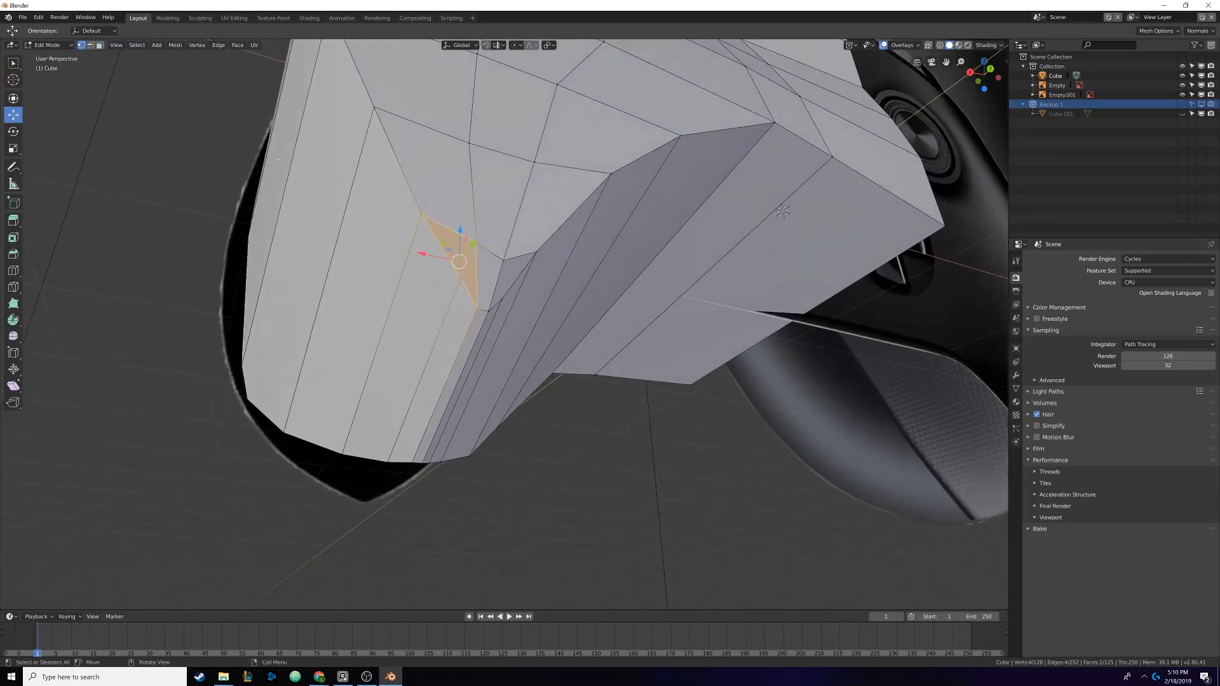
# Select the single vertex beside the small corner face at the grip's tip and move it along the X axis
pyautogui.click(457, 281)
pyautogui.press('g')
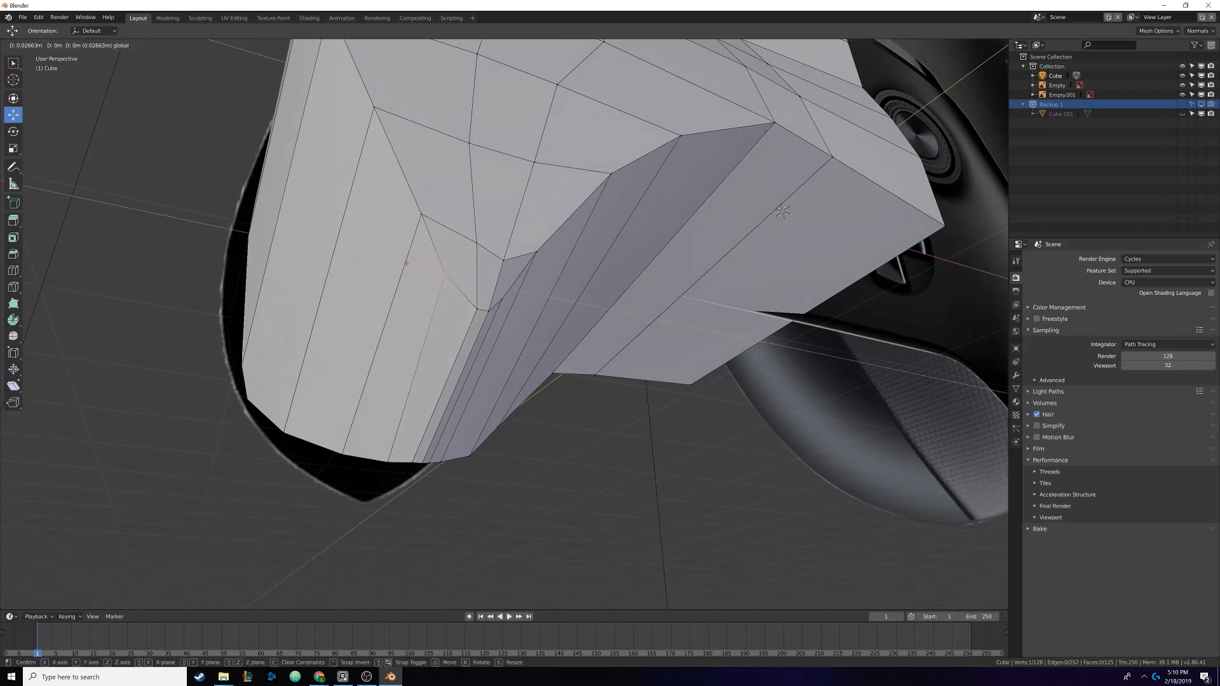
pyautogui.click(436, 314)
pyautogui.moveTo(436, 314); pyautogui.dragTo(427, 316, button='middle')
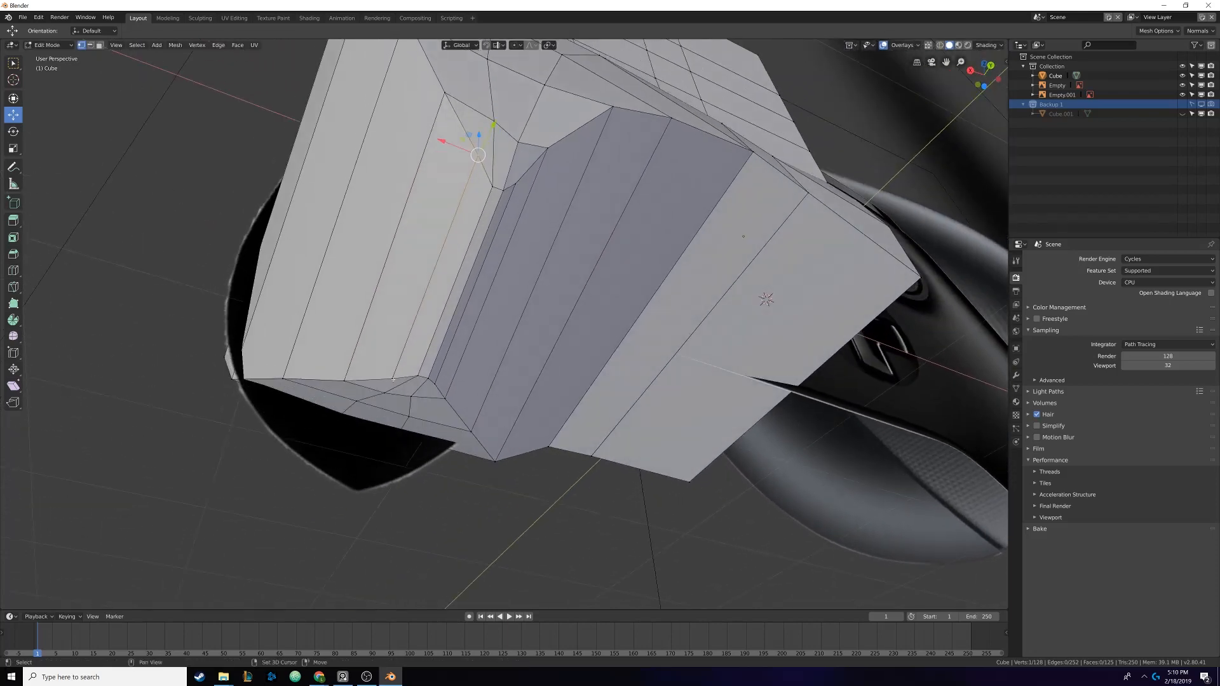
# Add the vertex at the opposite end of the tip's edge, slide the edge and fine-tune it along X
pyautogui.keyDown('shift'); pyautogui.click(394, 379); pyautogui.keyUp('shift')
pyautogui.moveTo(394, 379); pyautogui.dragTo(500, 286, button='middle')
pyautogui.press('g')
pyautogui.press('g')
pyautogui.click(455, 278)
pyautogui.moveTo(422, 298); pyautogui.dragTo(418, 298)
pyautogui.moveTo(455, 261); pyautogui.dragTo(455, 269)
pyautogui.press('Tab')
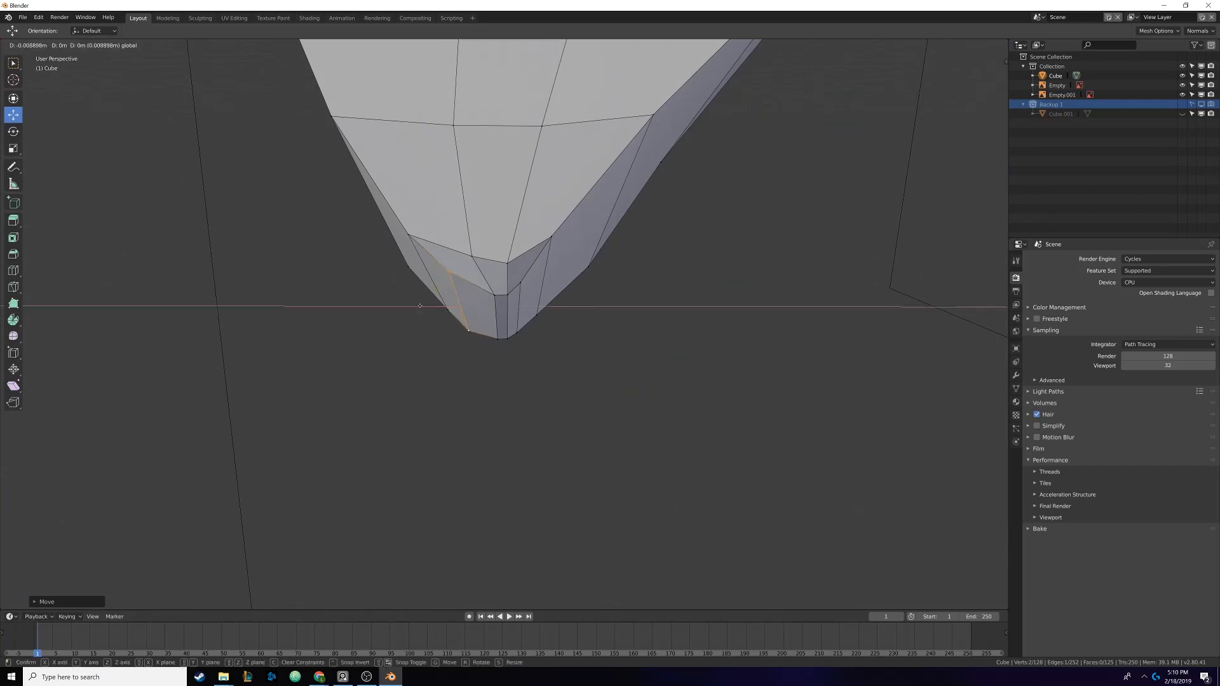
pyautogui.moveTo(434, 303); pyautogui.dragTo(625, 250, button='middle')
pyautogui.press('Tab')
# Select the vertex on the grip's narrow side above the tip and adjust its position along the Y axis
pyautogui.click(604, 243)
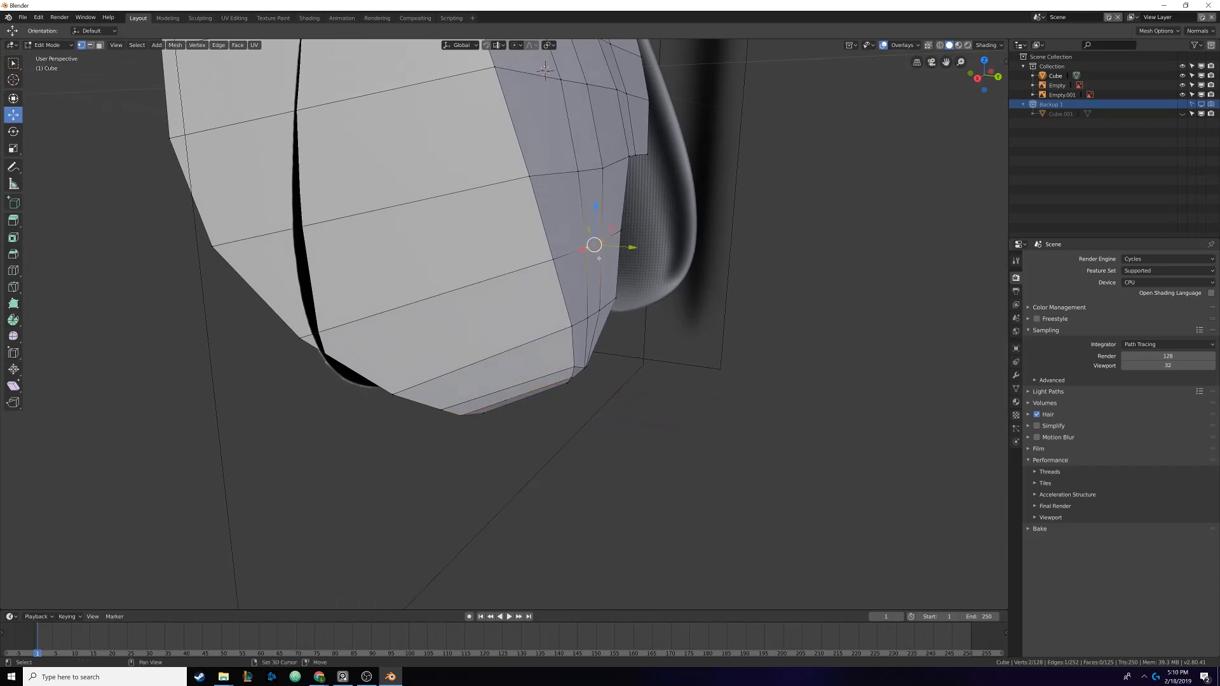
pyautogui.moveTo(631, 247); pyautogui.dragTo(637, 249)
pyautogui.moveTo(637, 272); pyautogui.dragTo(642, 285, button='middle')
pyautogui.moveTo(629, 275); pyautogui.dragTo(619, 274)
pyautogui.moveTo(617, 277); pyautogui.dragTo(563, 320, button='middle')
pyautogui.press('Tab')
pyautogui.press('Tab')
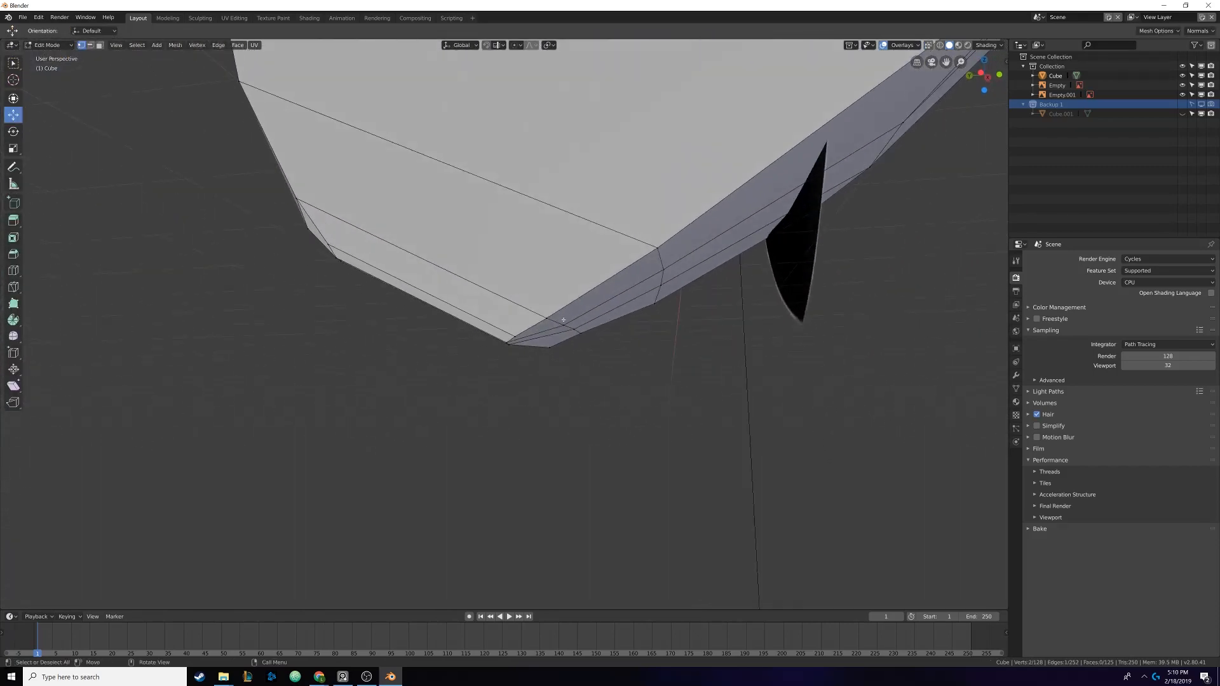
# Reposition the selected vertices at the grip's tip in small moves, checking the shape outside edit mode
pyautogui.moveTo(526, 326); pyautogui.dragTo(538, 326)
pyautogui.moveTo(574, 290); pyautogui.dragTo(575, 286)
pyautogui.moveTo(629, 319); pyautogui.dragTo(546, 278, button='middle')
pyautogui.moveTo(531, 237); pyautogui.dragTo(565, 247)
pyautogui.moveTo(565, 248); pyautogui.dragTo(521, 243, button='middle')
pyautogui.press('Tab')
pyautogui.press('Tab')
pyautogui.scroll(3, 521, 310)
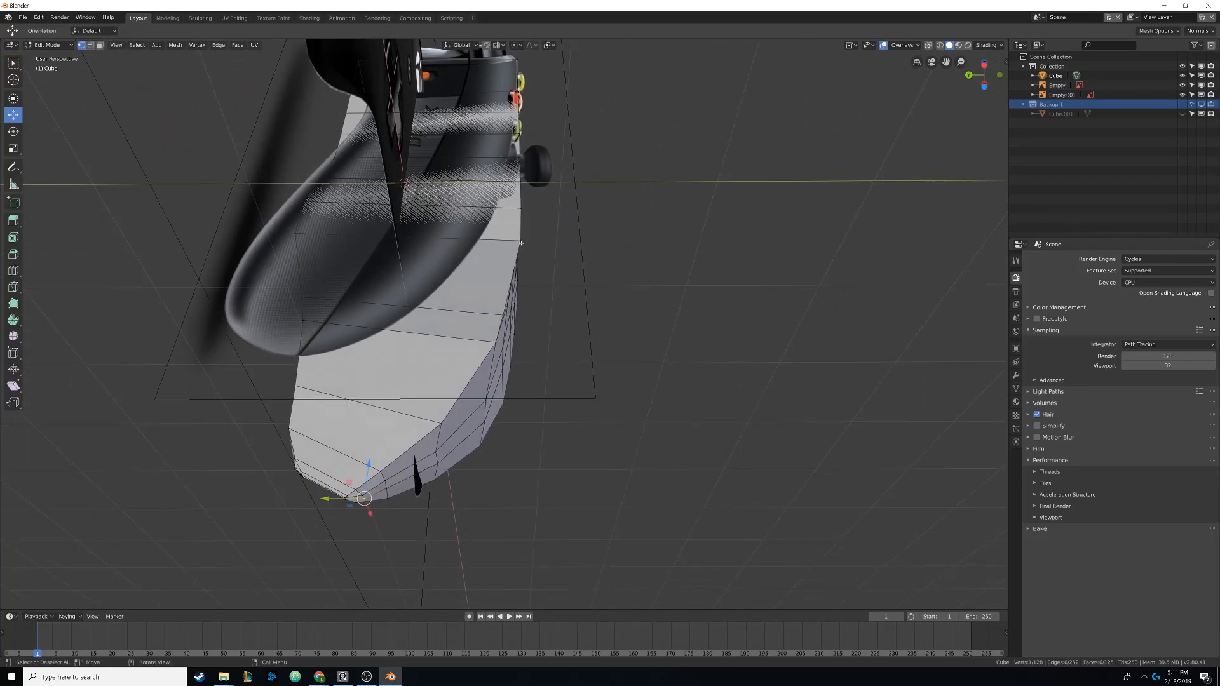
# Compare the mesh with the side reference in right view, enable proportional editing and switch to LookDev shading
pyautogui.moveTo(533, 297)
pyautogui.keyDown('shift'); pyautogui.mouseDown(button='middle')
pyautogui.moveTo(514, 278)
pyautogui.moveTo(496, 314)
pyautogui.mouseUp(button='middle'); pyautogui.keyUp('shift')
pyautogui.press('KP_3')
pyautogui.click(455, 278)
pyautogui.scroll(1, 495, 314)
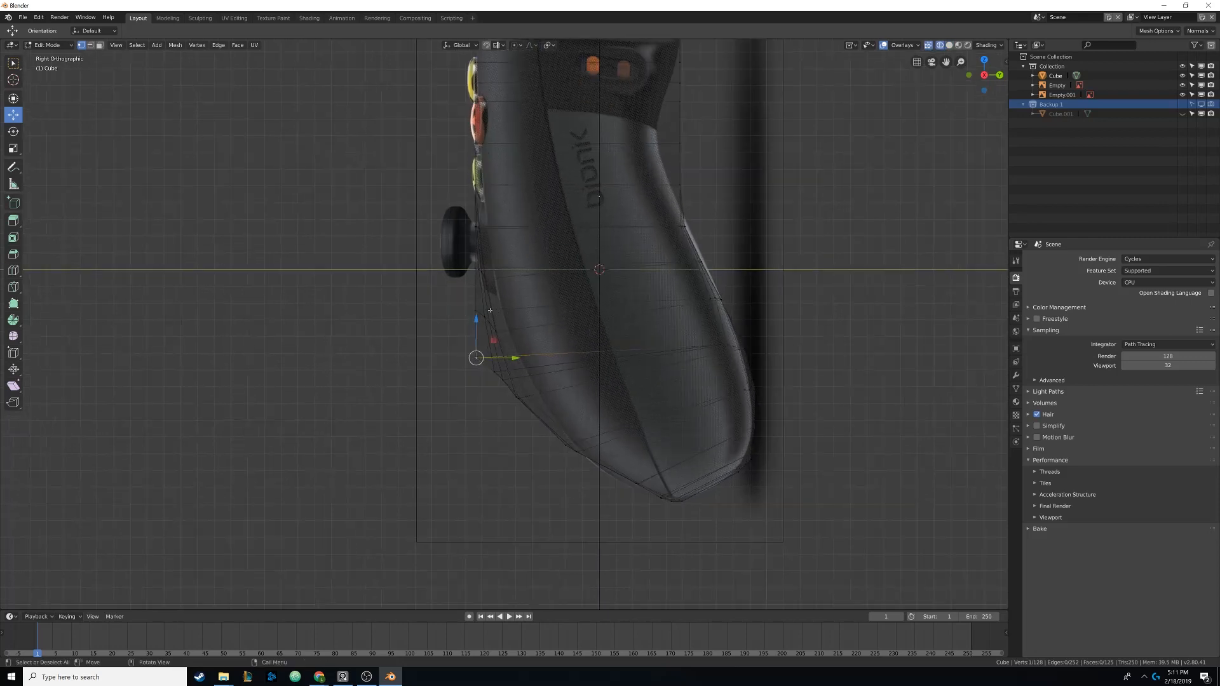
pyautogui.moveTo(529, 221)
pyautogui.keyDown('shift'); pyautogui.mouseDown(button='middle')
pyautogui.moveTo(518, 193)
pyautogui.moveTo(498, 204)
pyautogui.moveTo(585, 204)
pyautogui.moveTo(585, 227)
pyautogui.moveTo(508, 234)
pyautogui.mouseUp(button='middle'); pyautogui.keyUp('shift')
pyautogui.click(527, 66)
pyautogui.press('z')
pyautogui.click(585, 258)
# Move the vertex at the body's lower inner corner with smooth proportional editing, then disable proportional editing
pyautogui.press('g')
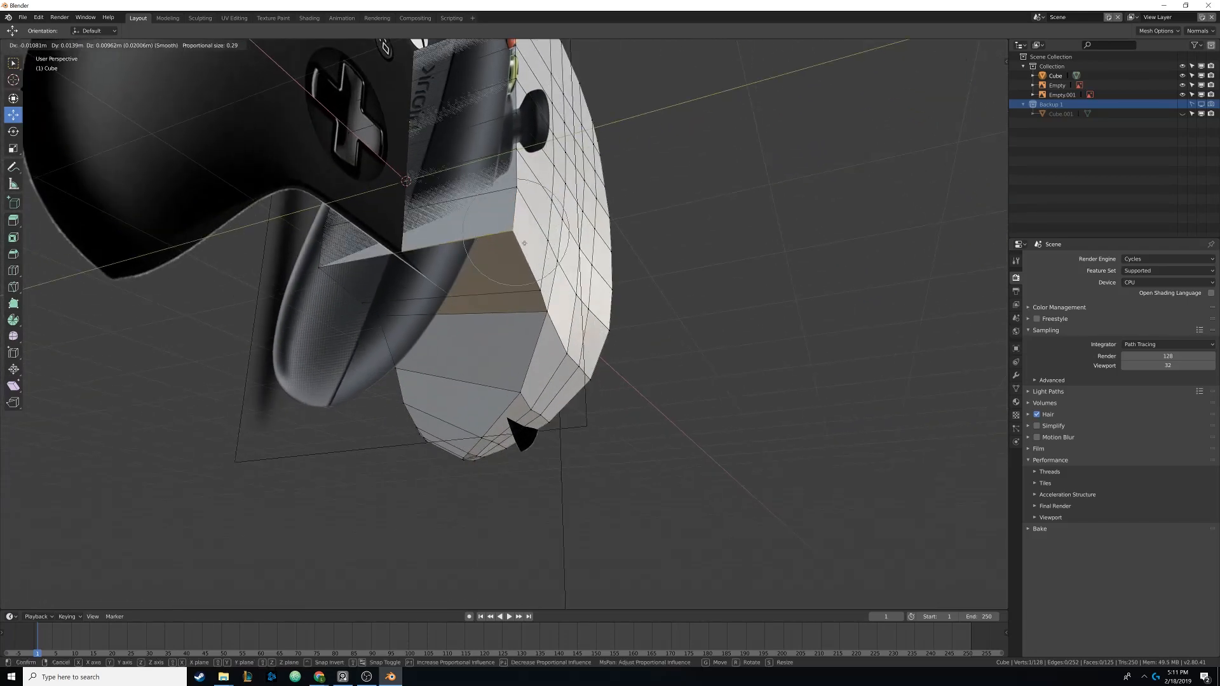
pyautogui.click(514, 224)
pyautogui.moveTo(629, 127); pyautogui.dragTo(534, 84, button='middle')
pyautogui.click(513, 46)
pyautogui.click(531, 56)
# Leave edit mode and hide every object except the controller mesh
pyautogui.moveTo(344, 234); pyautogui.dragTo(551, 290, button='middle')
pyautogui.press('Tab')
pyautogui.scroll(-3, 563, 291)
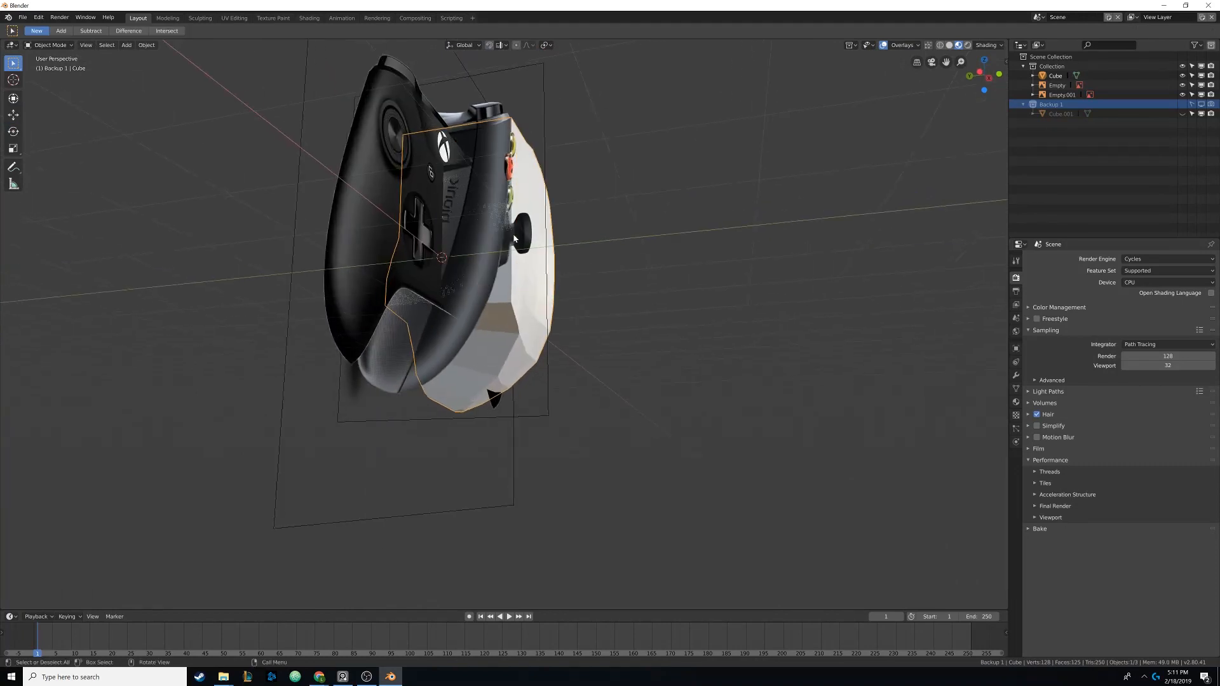
pyautogui.moveTo(515, 238); pyautogui.dragTo(537, 164, button='middle')
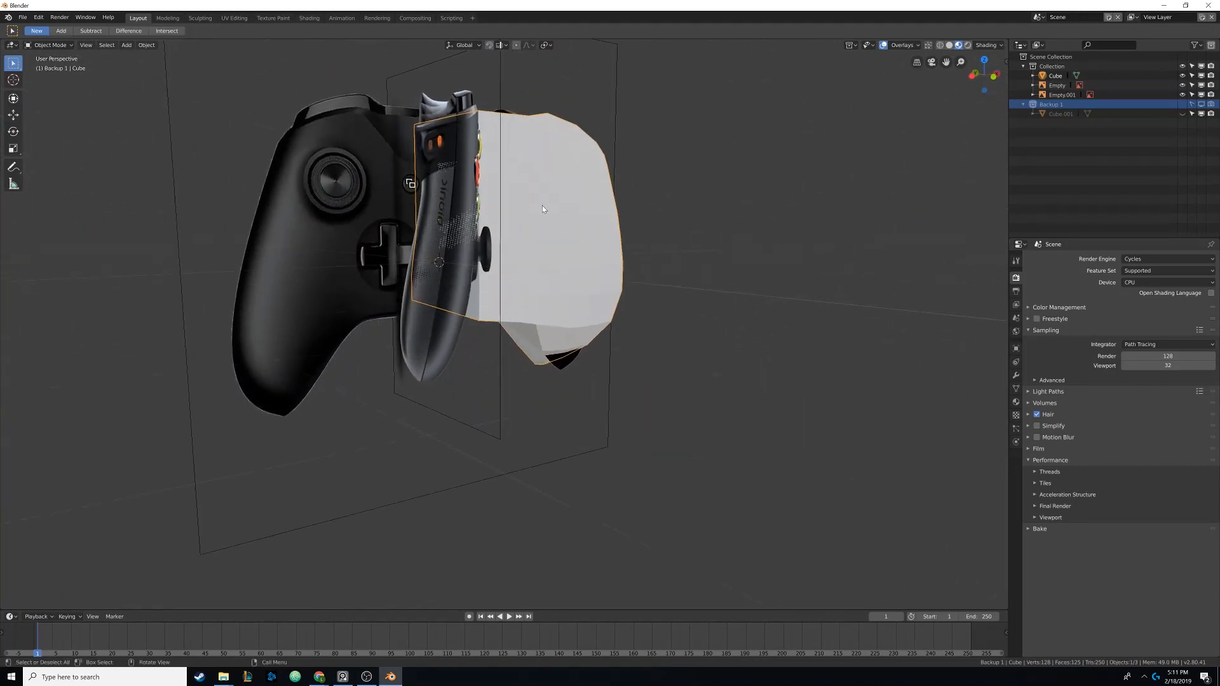
pyautogui.hotkey('shift', 'h')
pyautogui.moveTo(436, 271); pyautogui.dragTo(497, 266, button='middle')
# Return to editing the mesh and pull vertices on the body's lower front inner edge along the Y axis
pyautogui.press('Tab')
pyautogui.scroll(4, 523, 261)
pyautogui.moveTo(460, 267); pyautogui.dragTo(442, 269)
pyautogui.moveTo(519, 264); pyautogui.dragTo(490, 290, button='middle')
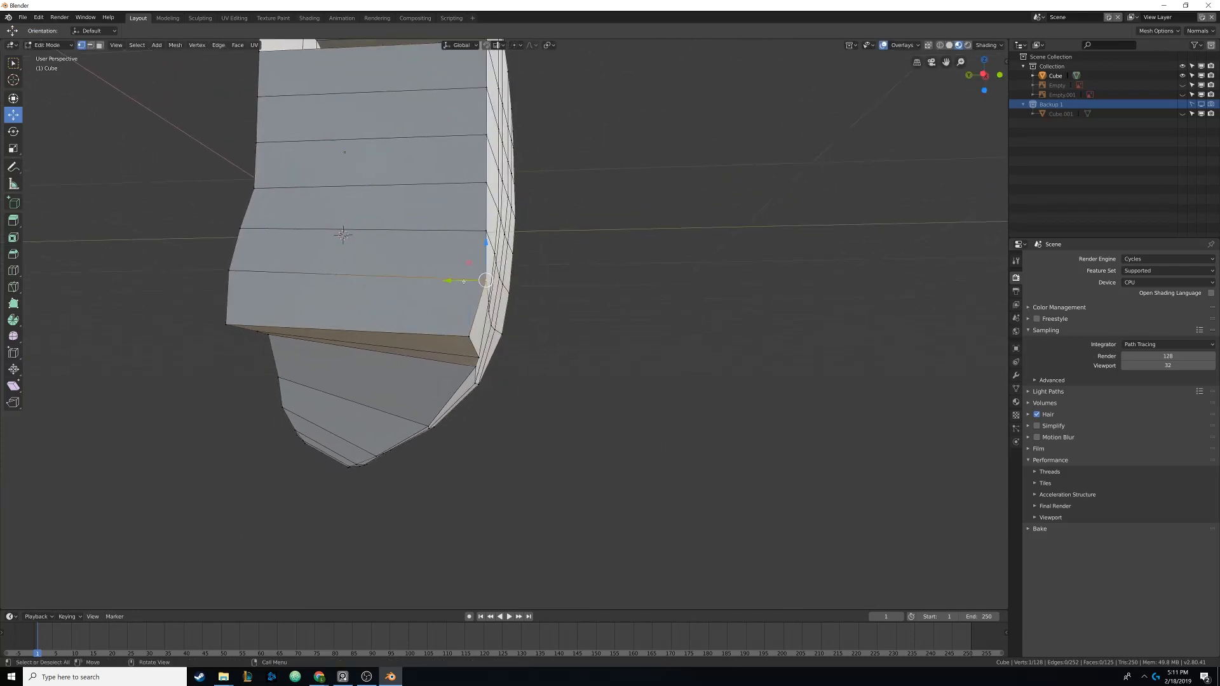
pyautogui.moveTo(464, 281); pyautogui.dragTo(455, 281)
pyautogui.keyDown('shift'); pyautogui.moveTo(487, 236); pyautogui.dragTo(489, 280, button='middle'); pyautogui.keyUp('shift')
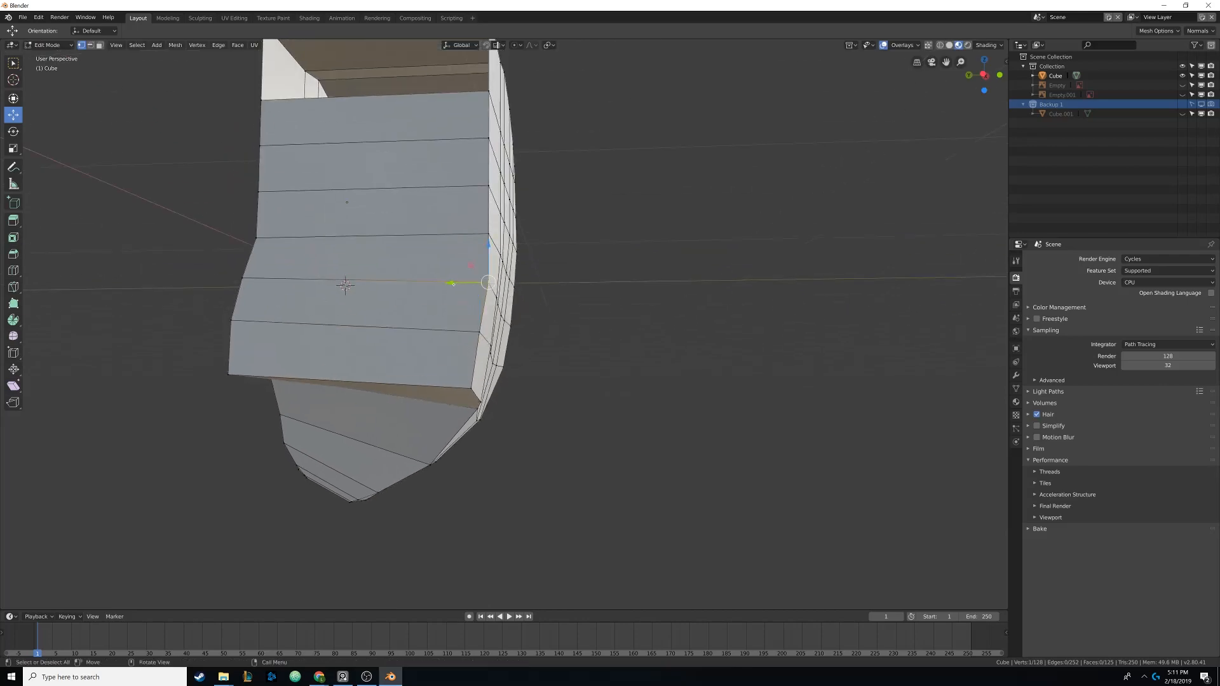
pyautogui.moveTo(453, 284); pyautogui.dragTo(450, 284)
# Shift further vertices of the front surface beside the inner edge along the Y axis to even out the curve
pyautogui.moveTo(616, 286); pyautogui.dragTo(423, 224, button='middle')
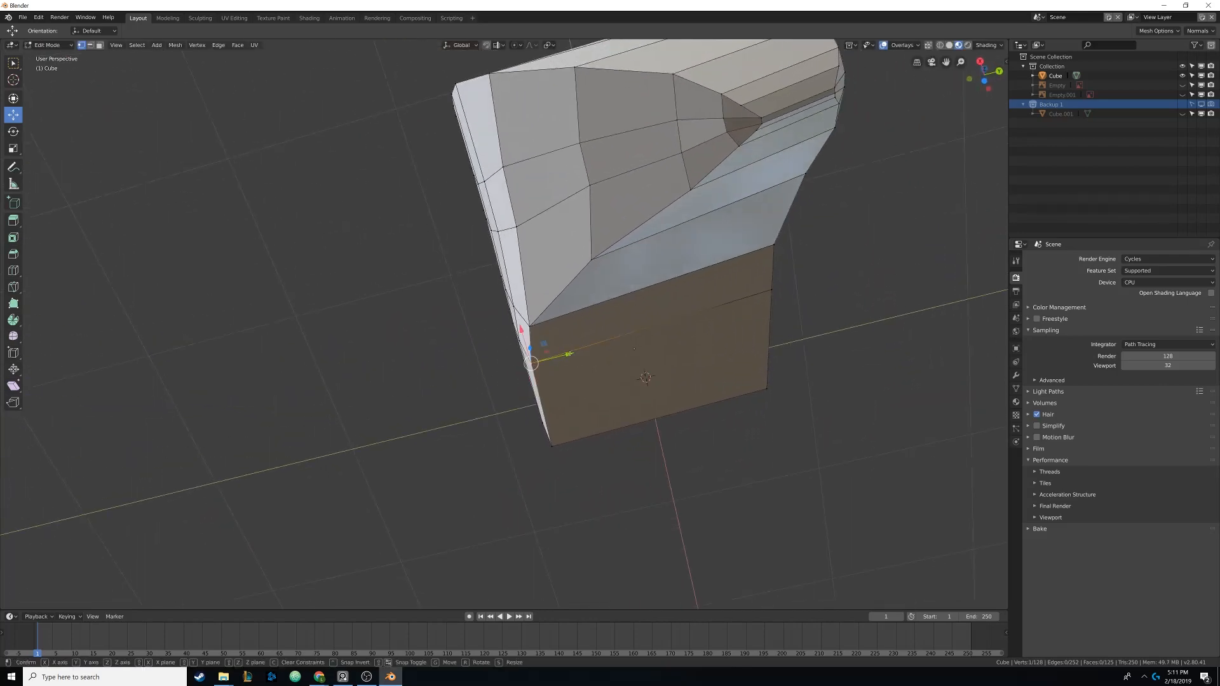
pyautogui.moveTo(568, 353); pyautogui.dragTo(566, 388)
pyautogui.moveTo(558, 438); pyautogui.dragTo(702, 441, button='middle')
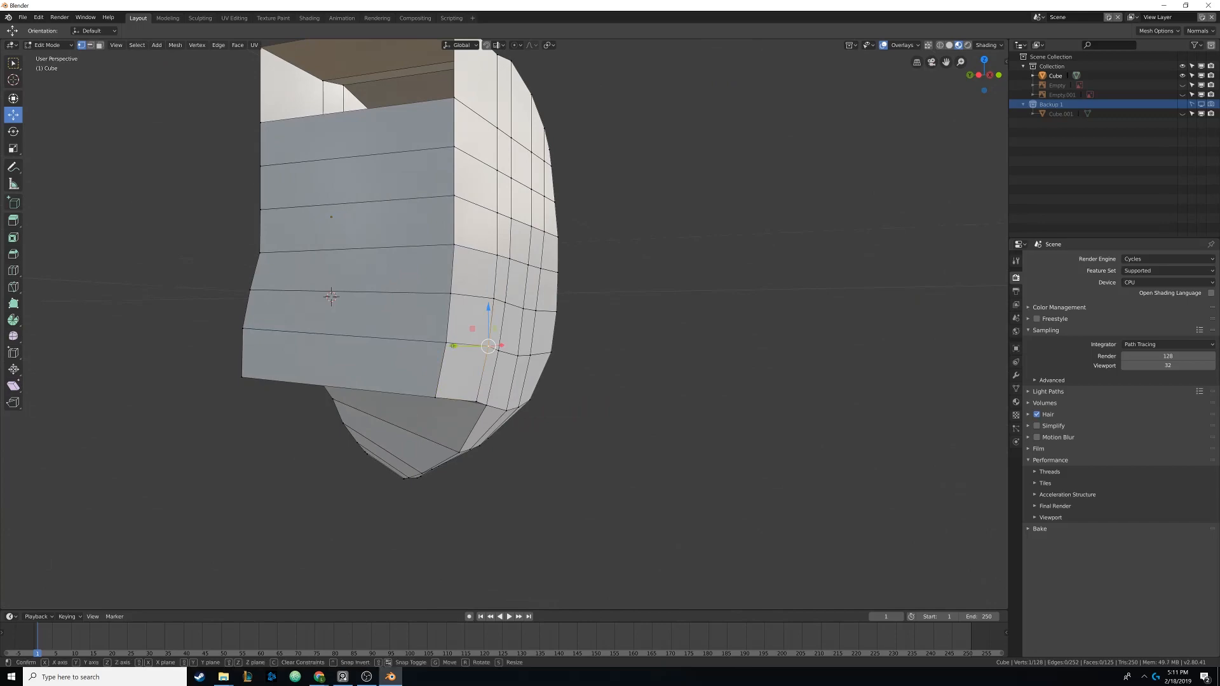
pyautogui.moveTo(453, 346); pyautogui.dragTo(452, 346)
# Select the column of six faces closing the body's flat inner side in face mode and delete them
pyautogui.moveTo(674, 331); pyautogui.dragTo(439, 340, button='middle')
pyautogui.scroll(-4, 495, 356)
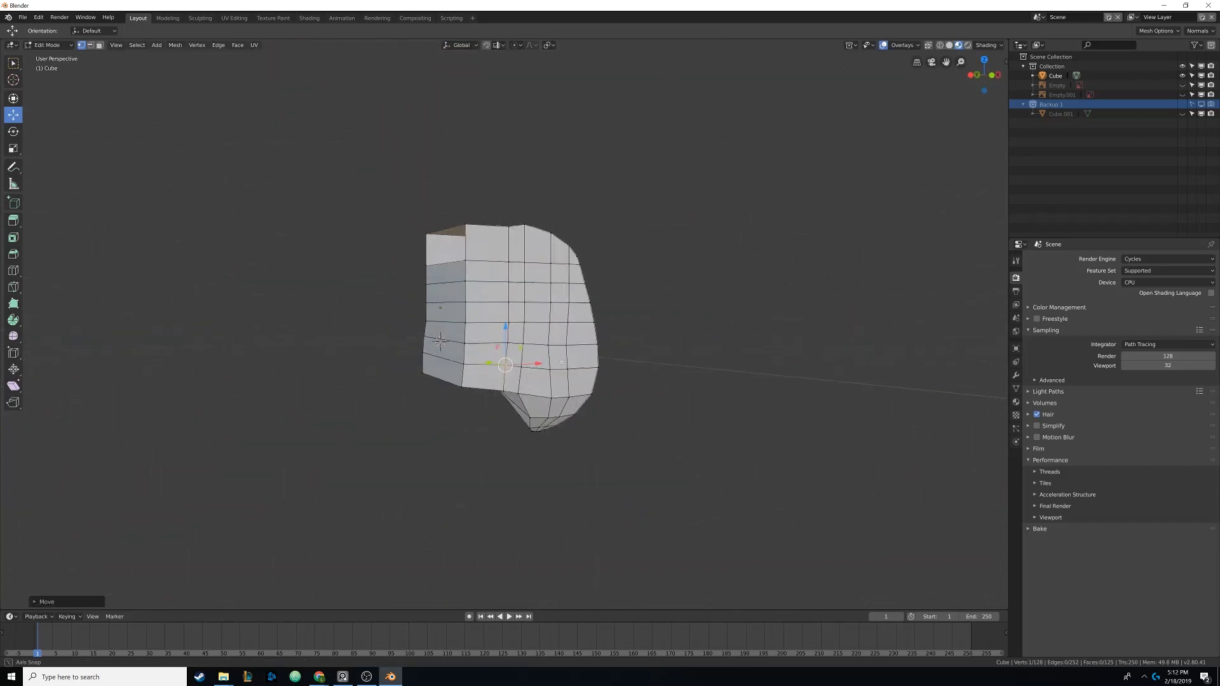
pyautogui.moveTo(561, 361); pyautogui.dragTo(571, 349, button='middle')
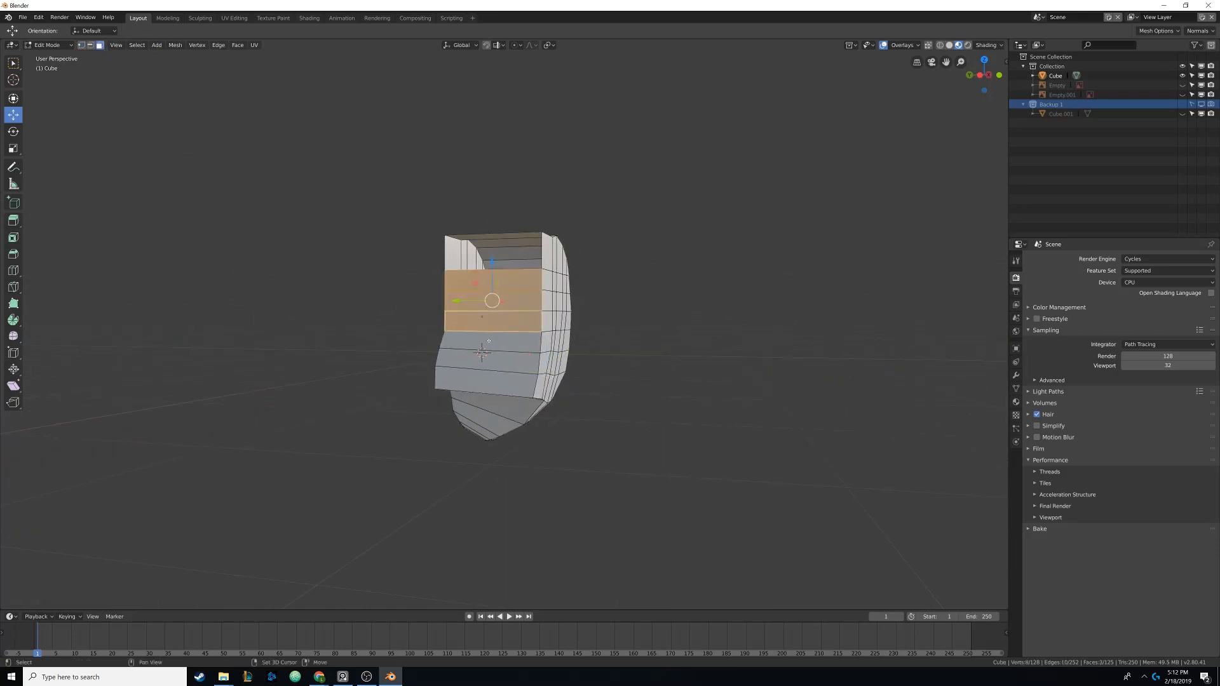
pyautogui.moveTo(572, 333); pyautogui.dragTo(532, 291, button='middle')
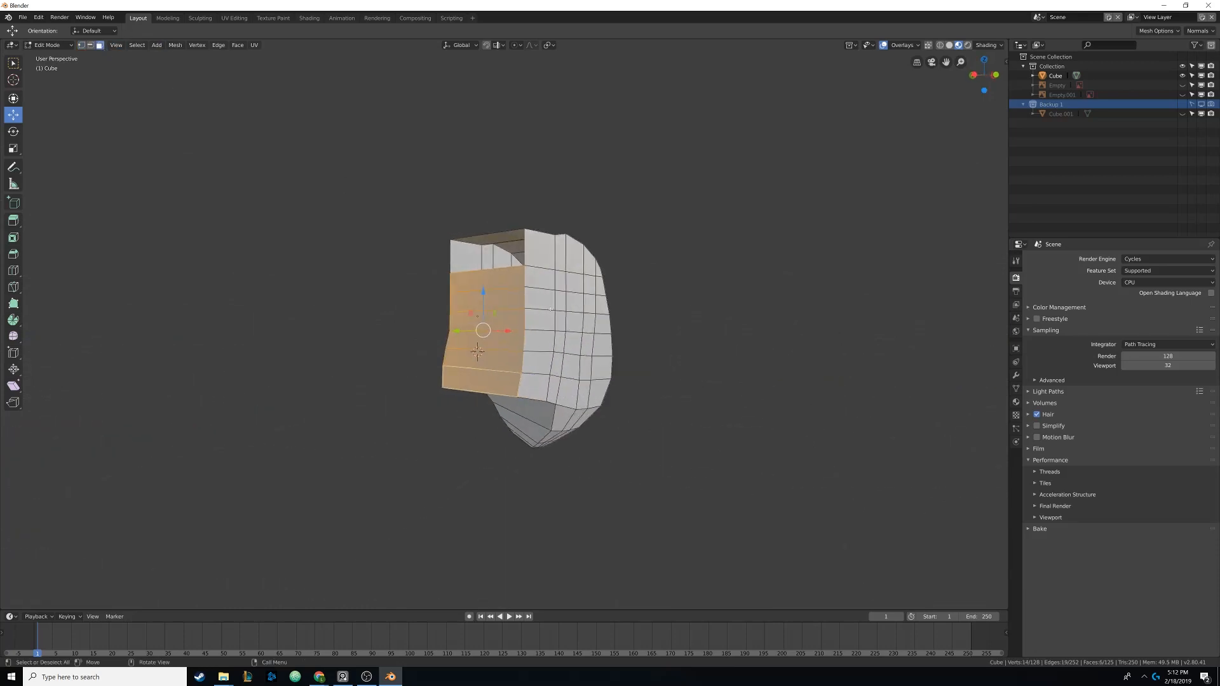
pyautogui.press('x')
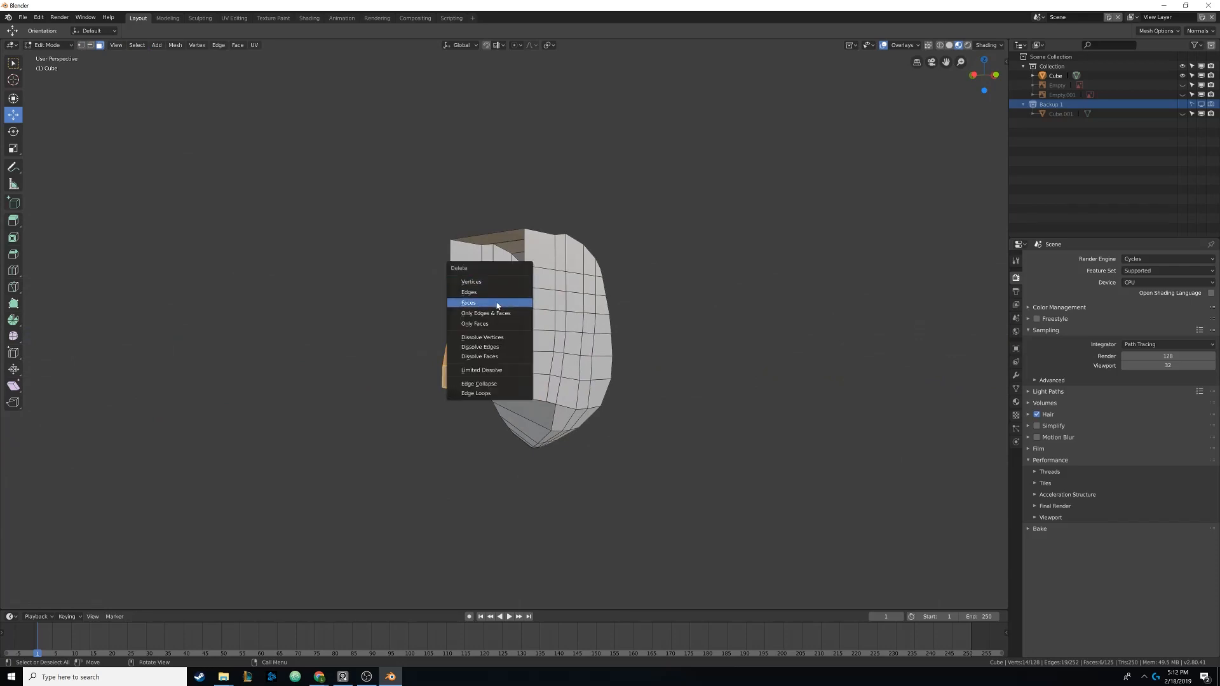
pyautogui.click(497, 303)
pyautogui.moveTo(497, 306); pyautogui.dragTo(533, 224, button='middle')
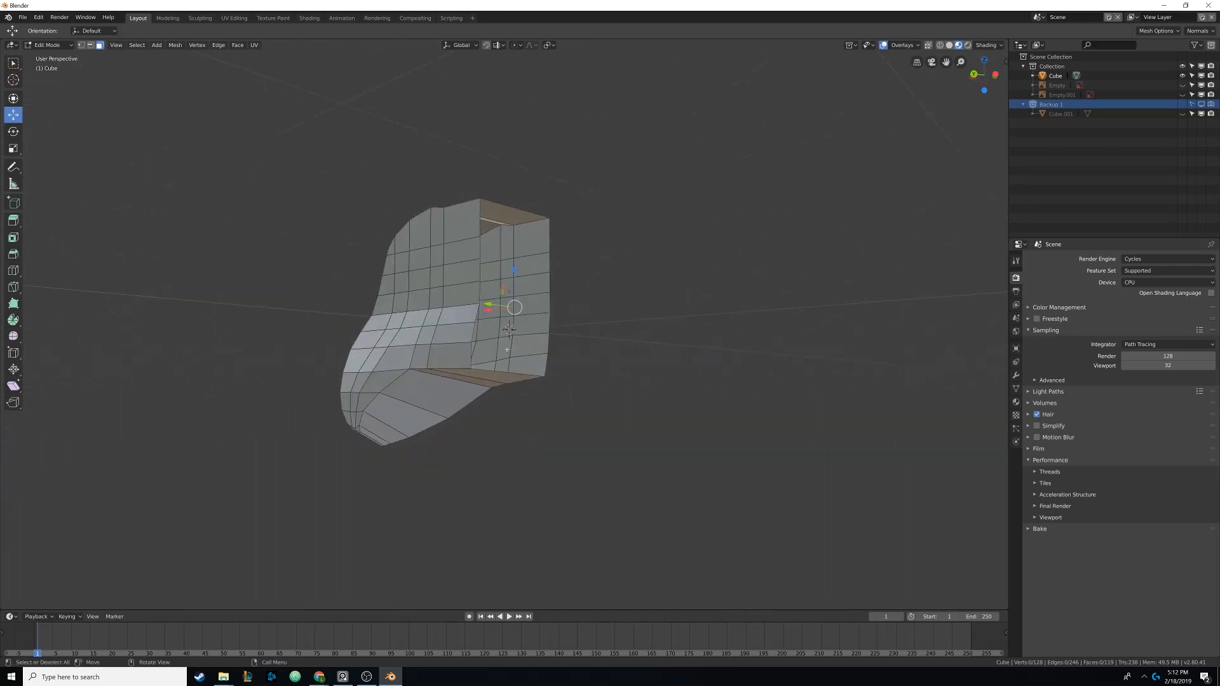
pyautogui.moveTo(521, 335); pyautogui.dragTo(513, 324, button='middle')
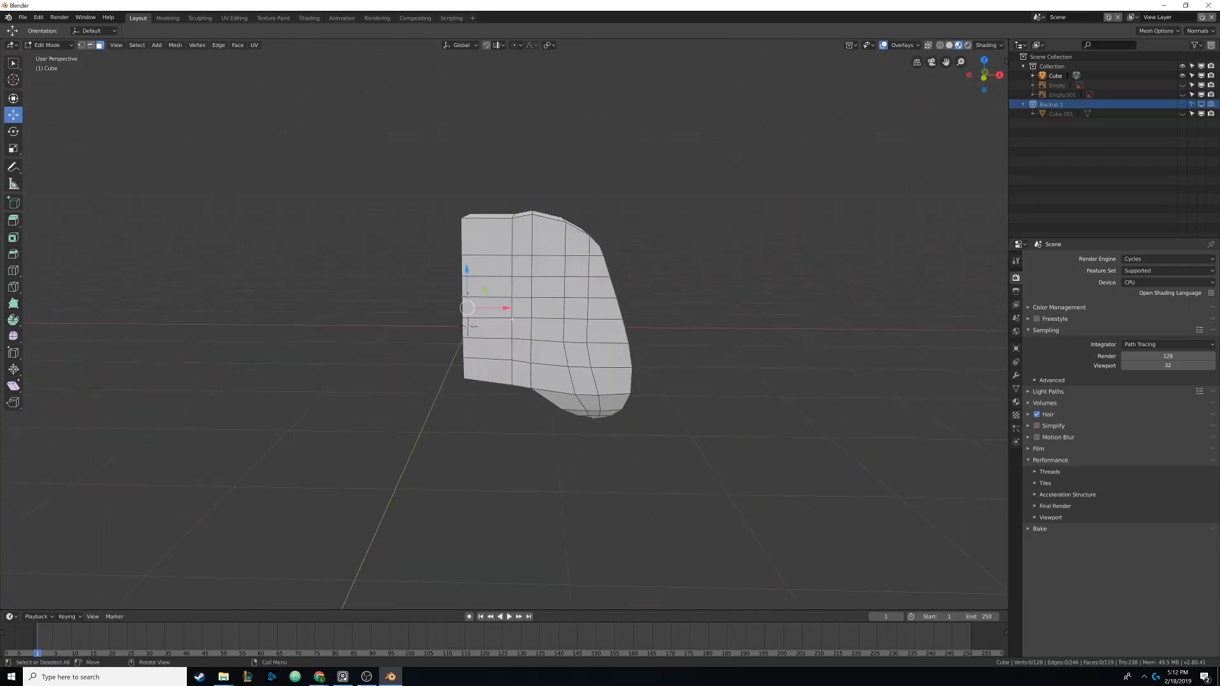
# Leave edit mode, unhide the reference images and show the model in right orthographic view with wireframe shading
pyautogui.press('Tab')
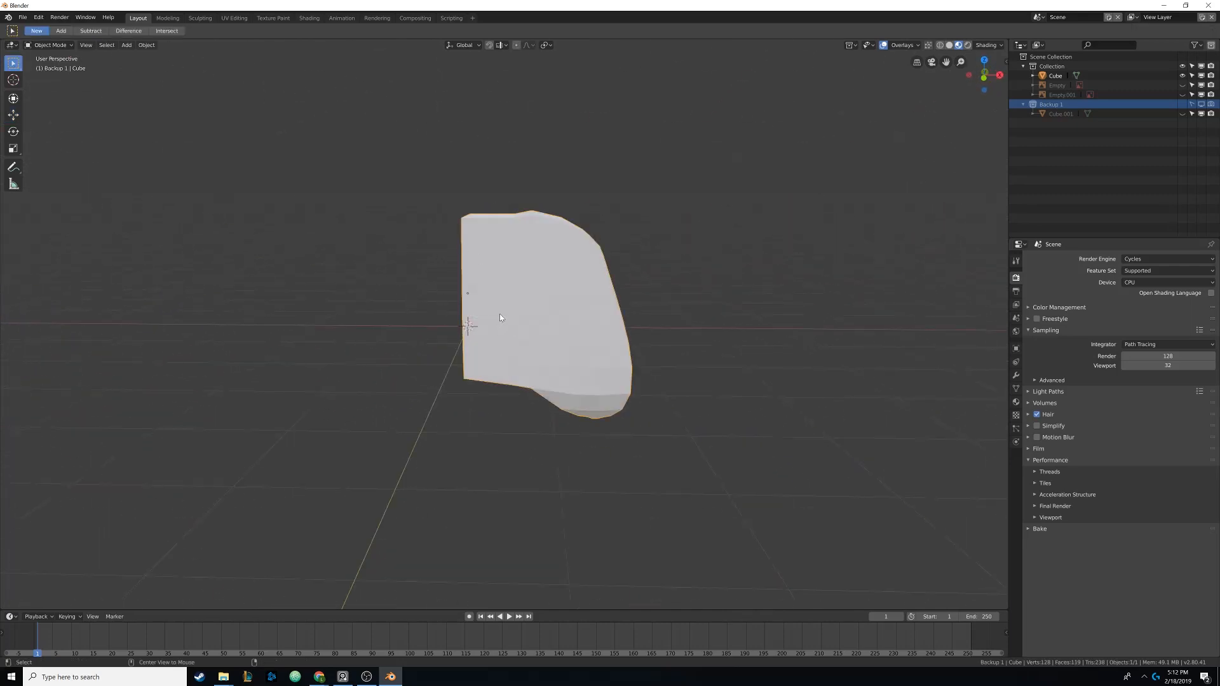
pyautogui.hotkey('alt', 'h')
pyautogui.click(492, 309)
pyautogui.moveTo(492, 309)
pyautogui.mouseDown(button='middle')
pyautogui.moveTo(425, 312)
pyautogui.moveTo(485, 287)
pyautogui.mouseUp(button='middle')
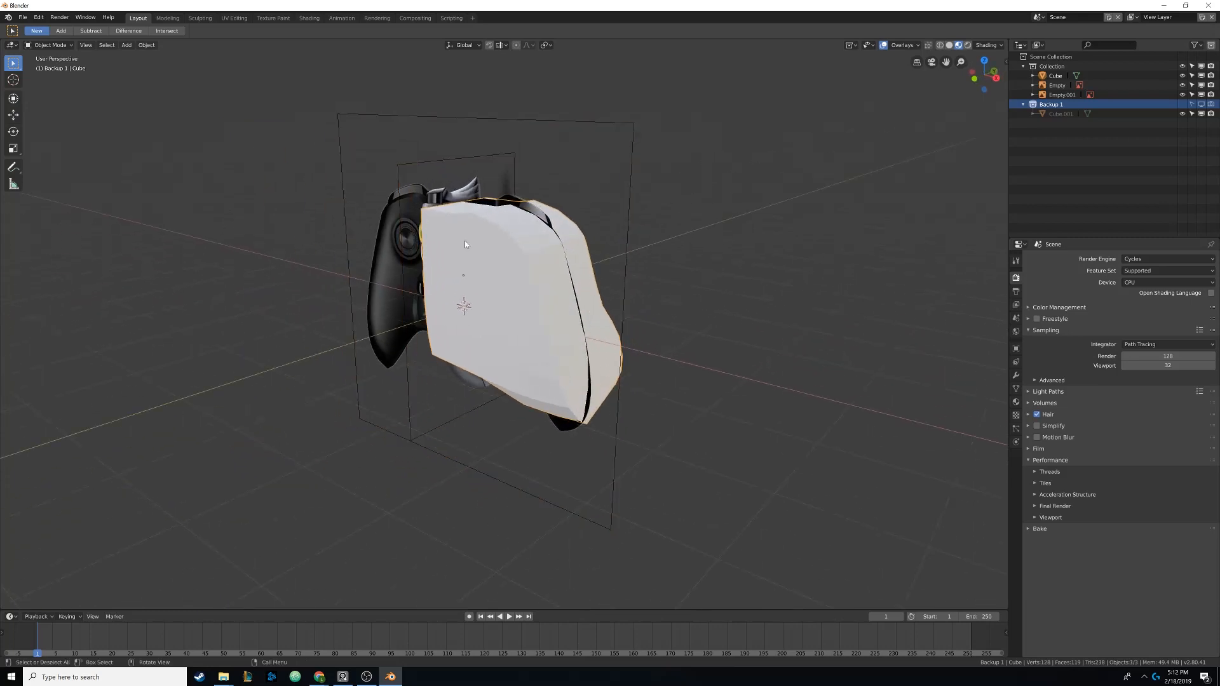
pyautogui.moveTo(464, 241); pyautogui.dragTo(432, 242, button='middle')
pyautogui.press('KP_3')
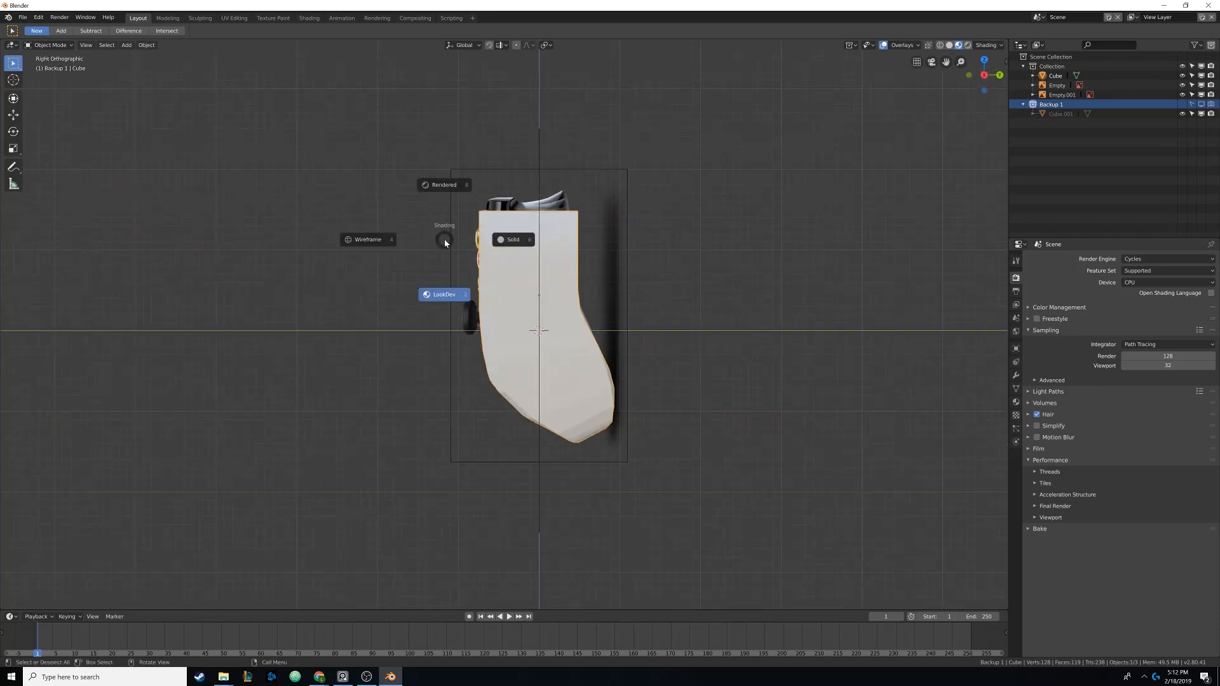
pyautogui.click(368, 240)
pyautogui.scroll(4, 395, 256)
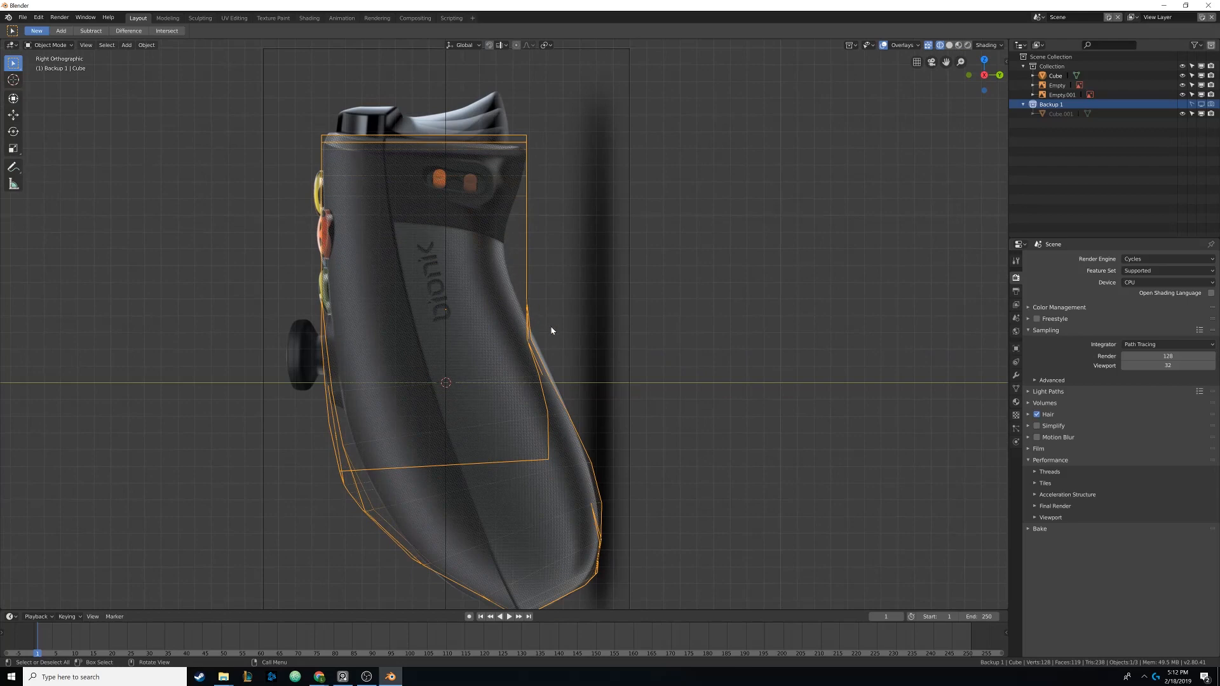
# In edit mode, enable proportional editing and move the upper rear vertices along Y to the narrow neck of the side reference
pyautogui.press('Tab')
pyautogui.scroll(3, 454, 257)
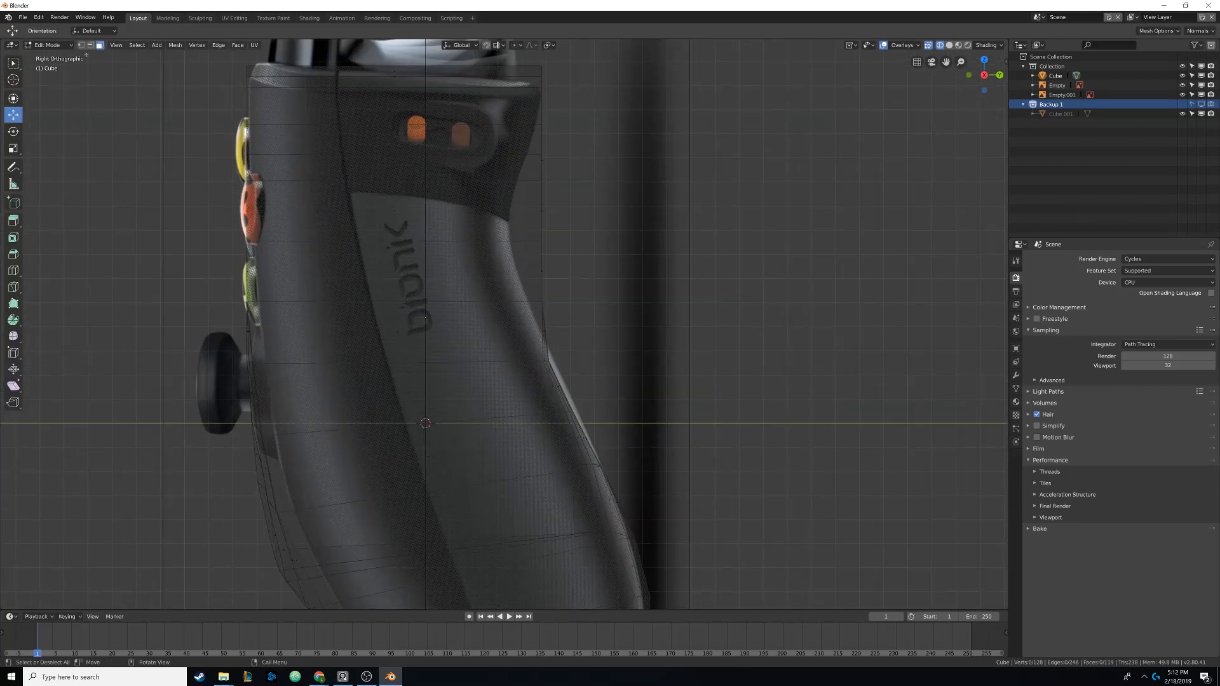
pyautogui.keyDown('shift'); pyautogui.moveTo(415, 244); pyautogui.dragTo(417, 270, button='middle'); pyautogui.keyUp('shift')
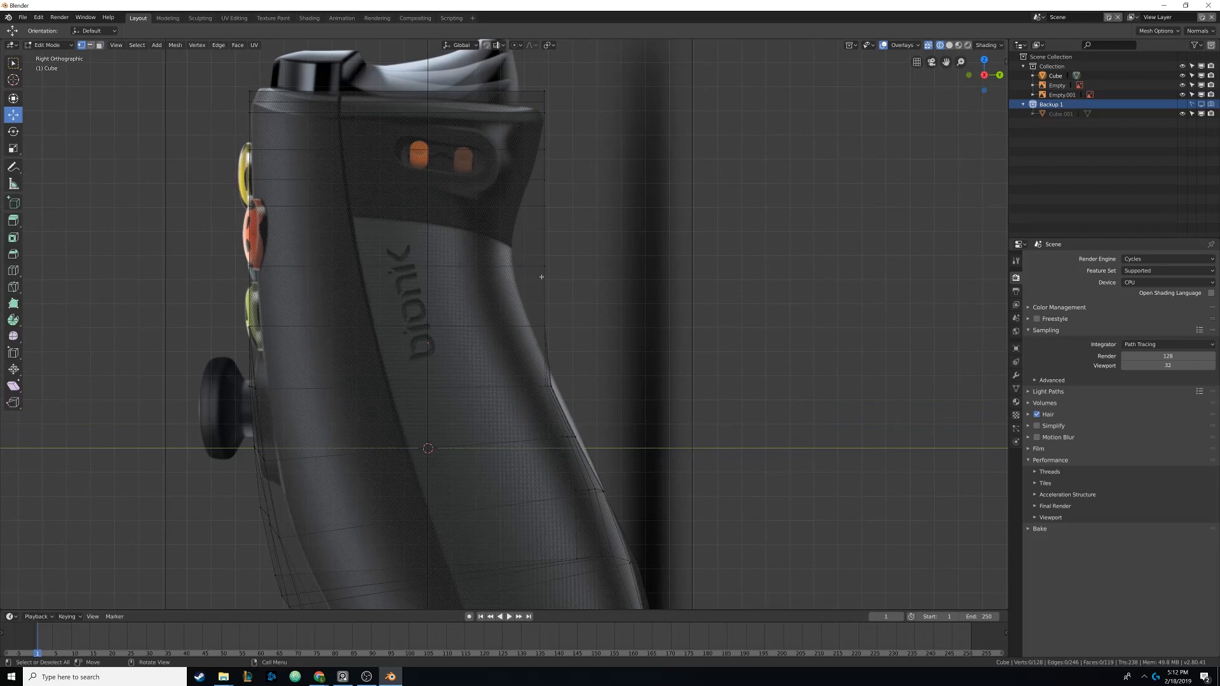
pyautogui.moveTo(570, 296); pyautogui.dragTo(571, 296)
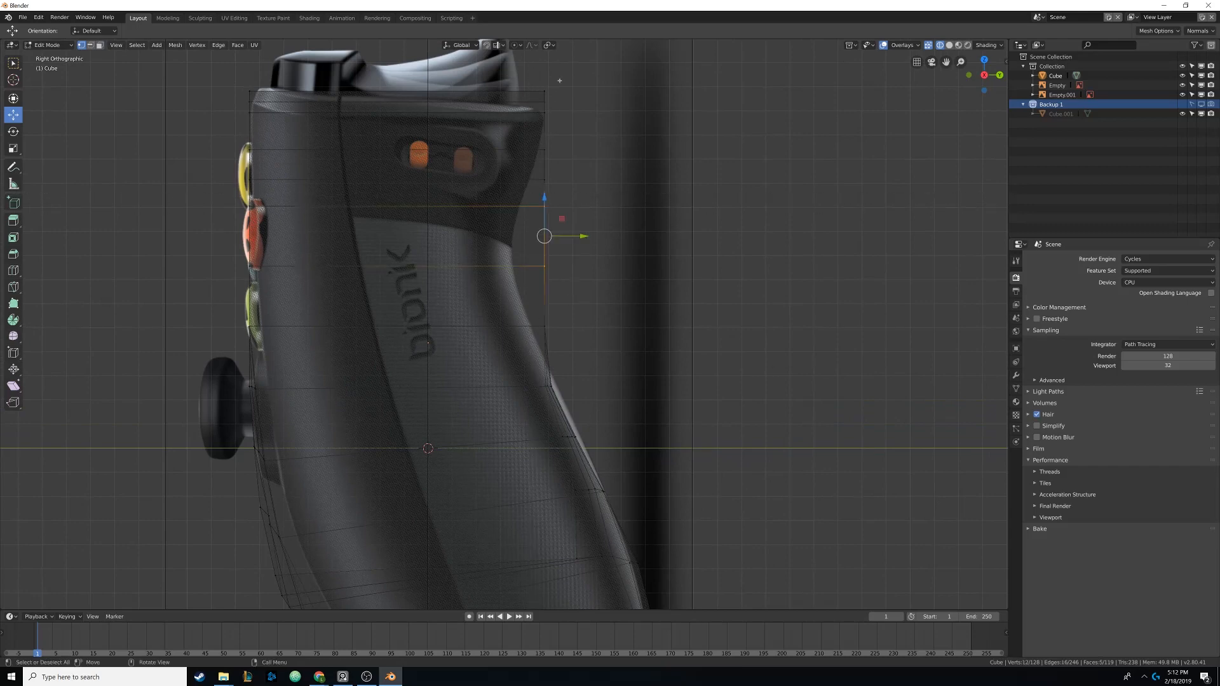
pyautogui.click(515, 45)
pyautogui.click(537, 67)
pyautogui.press('g')
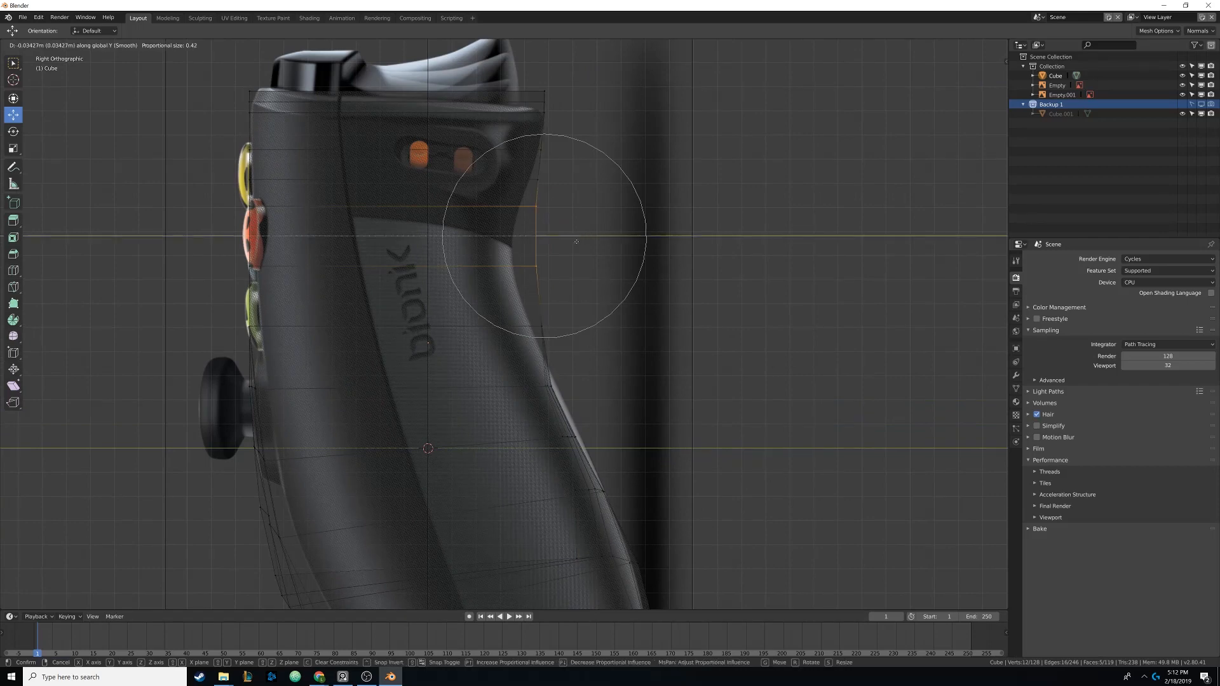
pyautogui.click(562, 245)
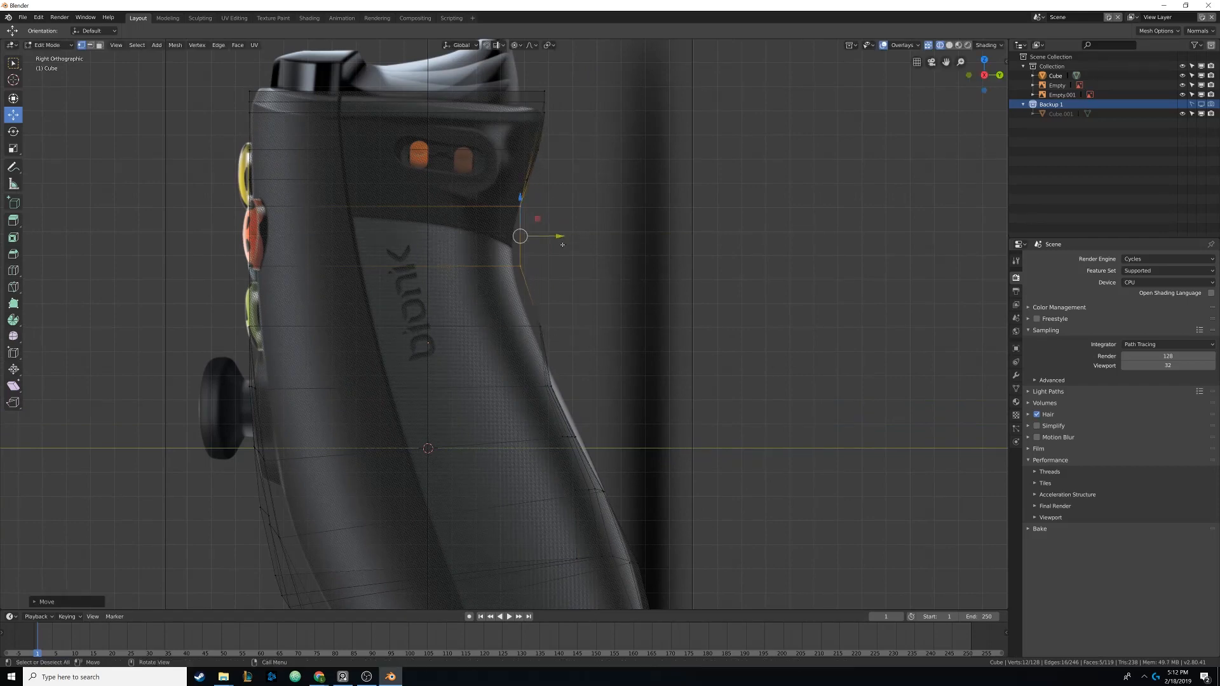
# Move the lower rows of rear vertices individually onto the curved back outline of the side reference, using smooth proportional editing
pyautogui.press('g')
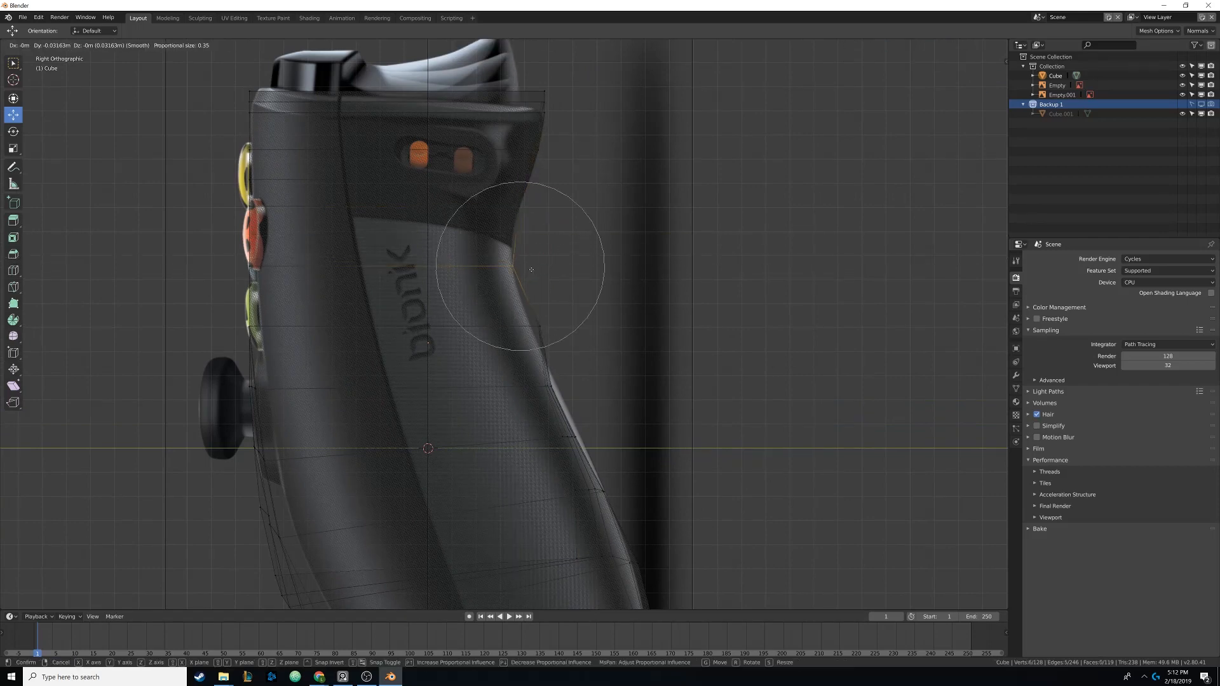
pyautogui.click(531, 270)
pyautogui.press('b')
pyautogui.press('g')
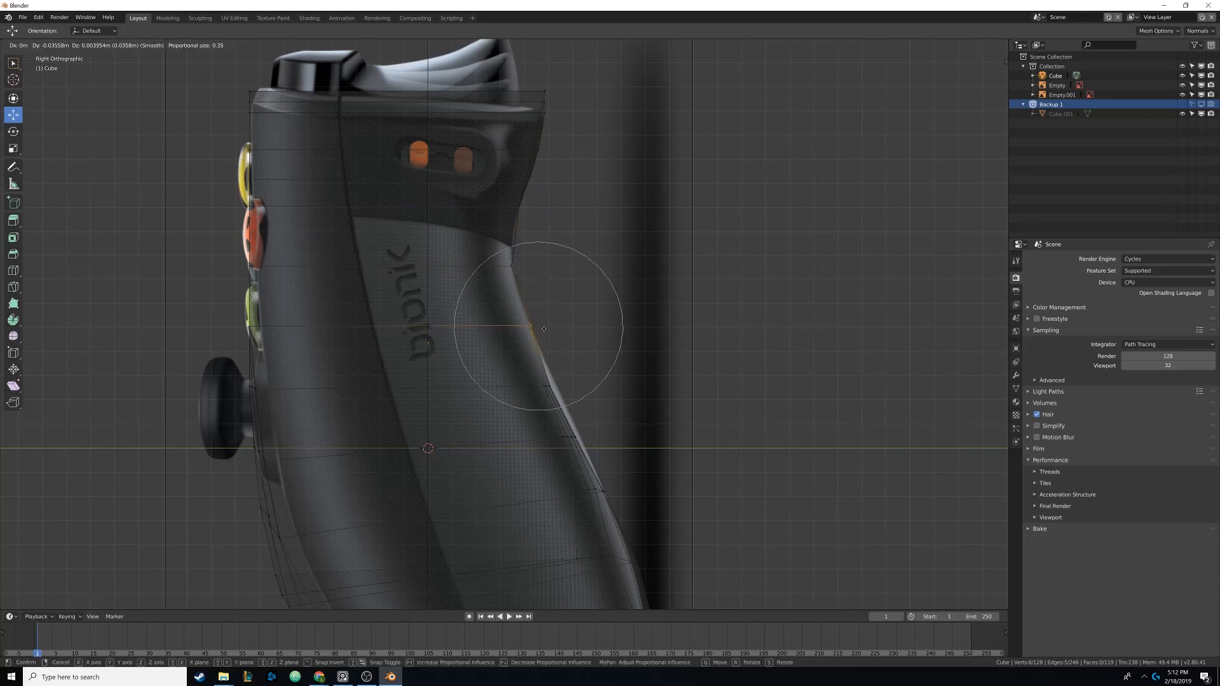
pyautogui.click(544, 329)
pyautogui.keyDown('shift'); pyautogui.moveTo(570, 386); pyautogui.dragTo(542, 283, button='middle'); pyautogui.keyUp('shift')
pyautogui.hotkey('alt', 'a')
pyautogui.press('b')
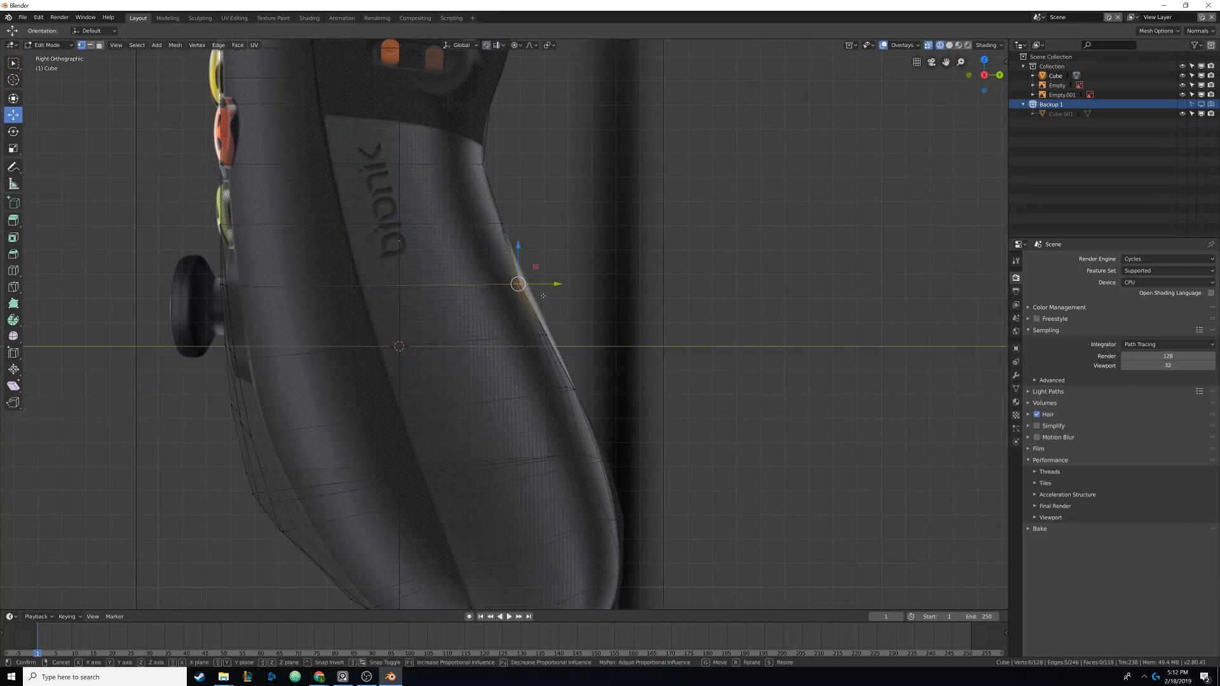
pyautogui.click(556, 322)
# Select the protruding vertices on the grip's lower front edge and move them inward onto the side reference outline
pyautogui.keyDown('shift'); pyautogui.moveTo(541, 252); pyautogui.dragTo(600, 356, button='middle'); pyautogui.keyUp('shift')
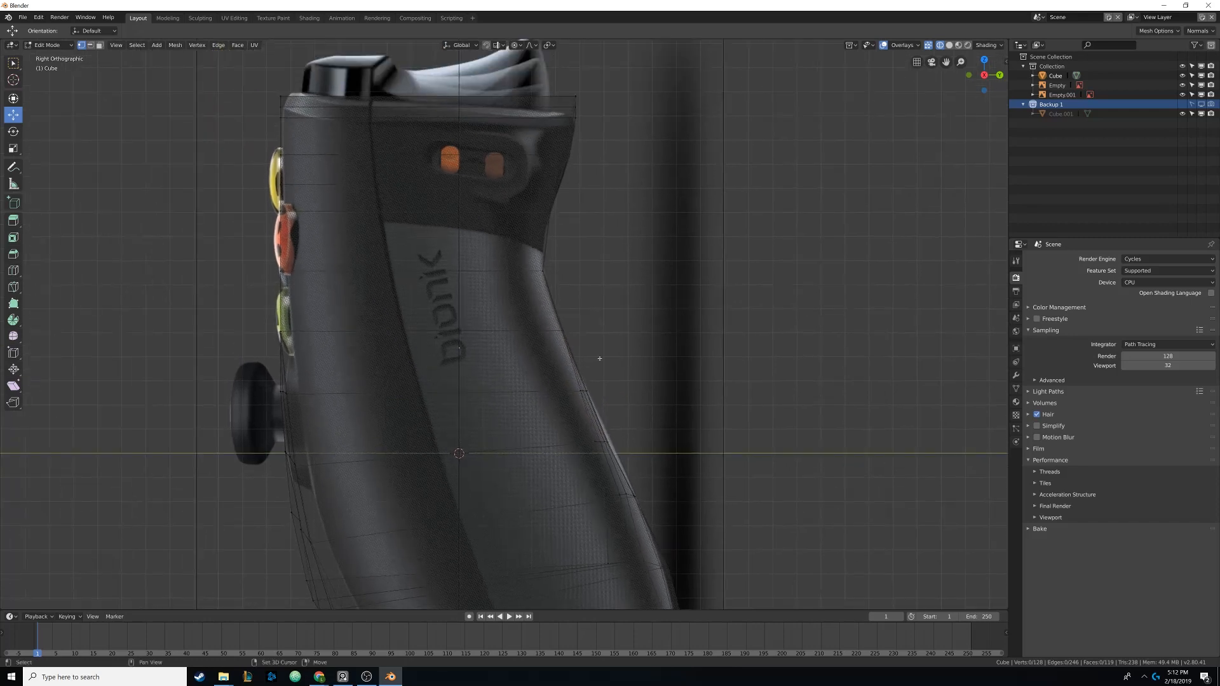
pyautogui.scroll(-2, 599, 357)
pyautogui.keyDown('shift'); pyautogui.moveTo(442, 510); pyautogui.dragTo(446, 383, button='middle'); pyautogui.keyUp('shift')
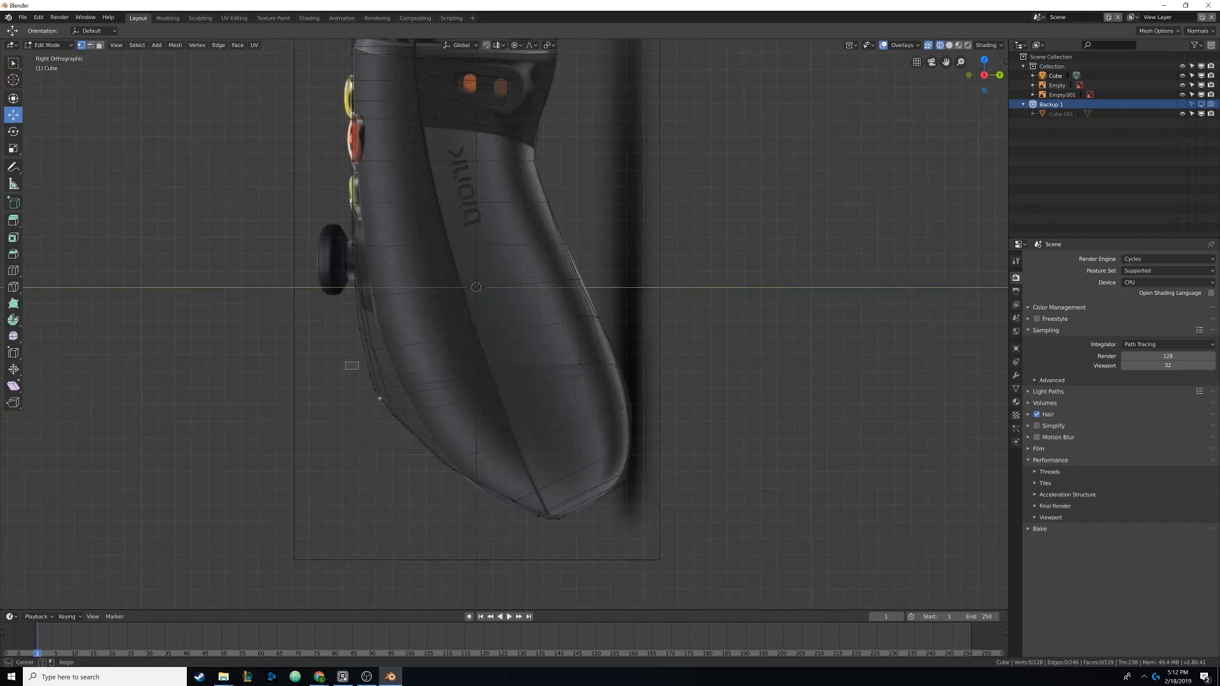
pyautogui.moveTo(345, 361); pyautogui.dragTo(411, 451)
pyautogui.press('g')
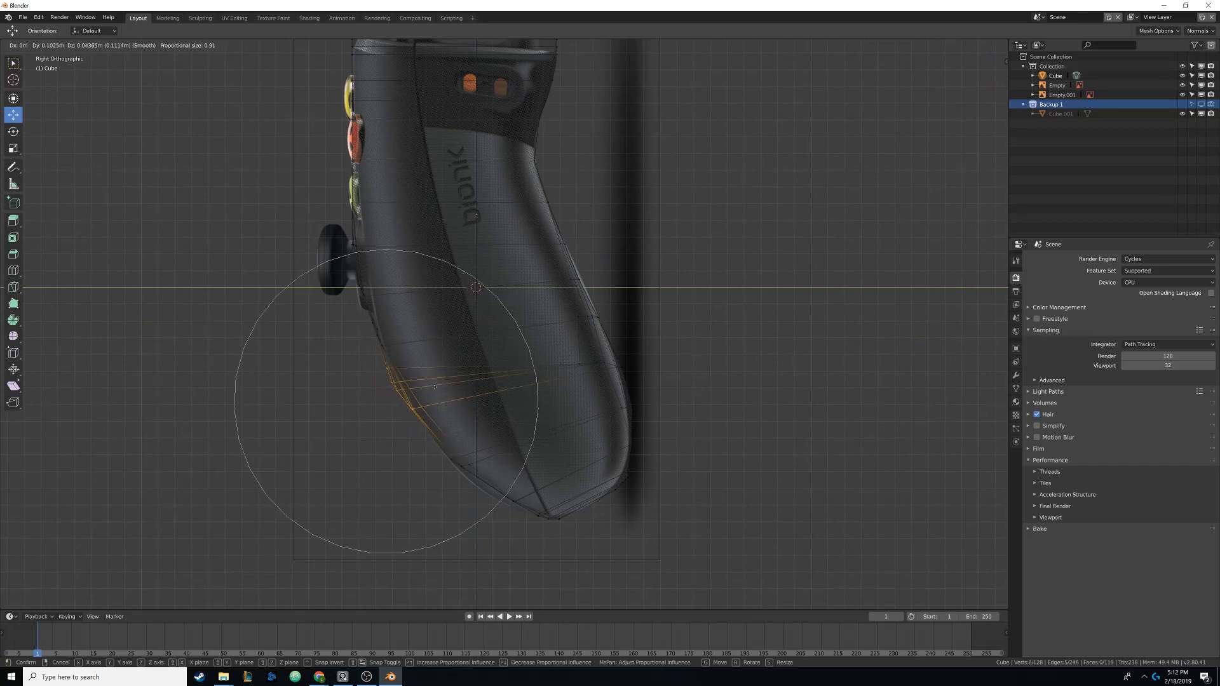
pyautogui.click(436, 387)
# Leave edit mode and add a Mirror modifier to the half body to create its other side
pyautogui.moveTo(436, 387)
pyautogui.mouseDown(button='middle')
pyautogui.moveTo(541, 352)
pyautogui.moveTo(585, 359)
pyautogui.moveTo(509, 356)
pyautogui.moveTo(528, 379)
pyautogui.moveTo(605, 383)
pyautogui.moveTo(457, 374)
pyautogui.moveTo(520, 378)
pyautogui.moveTo(509, 402)
pyautogui.moveTo(521, 395)
pyautogui.moveTo(488, 353)
pyautogui.mouseUp(button='middle')
pyautogui.press('Tab')
pyautogui.scroll(-4, 576, 359)
pyautogui.click(649, 362)
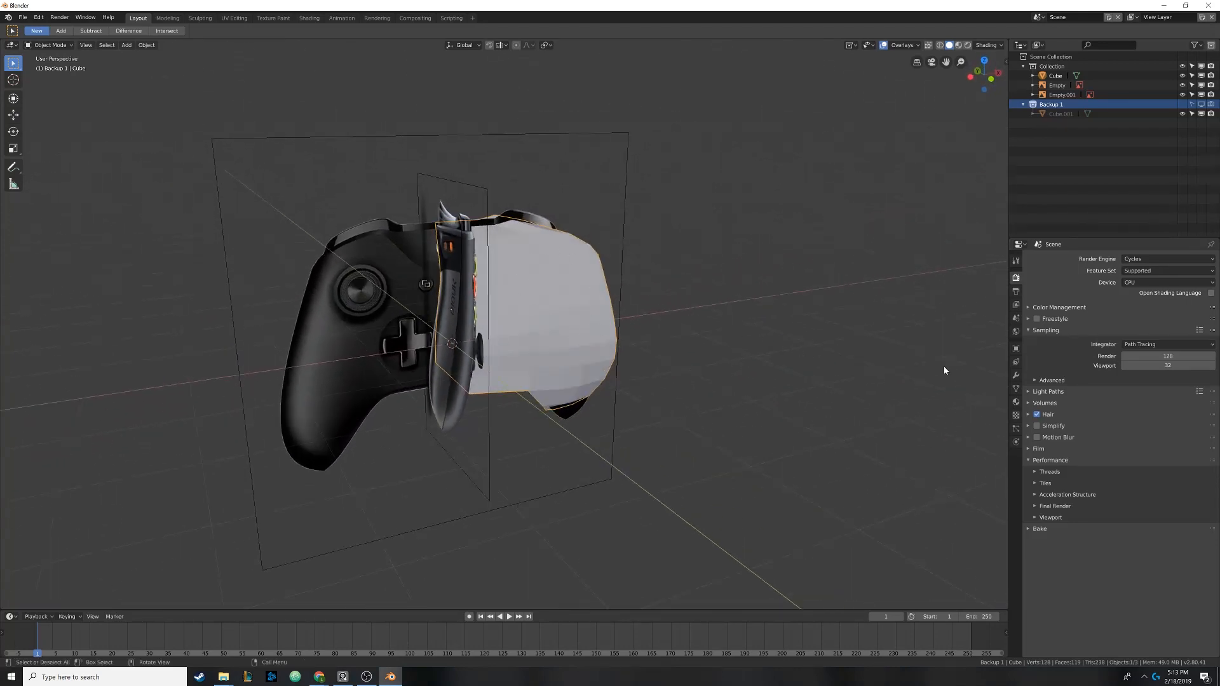
pyautogui.click(1017, 376)
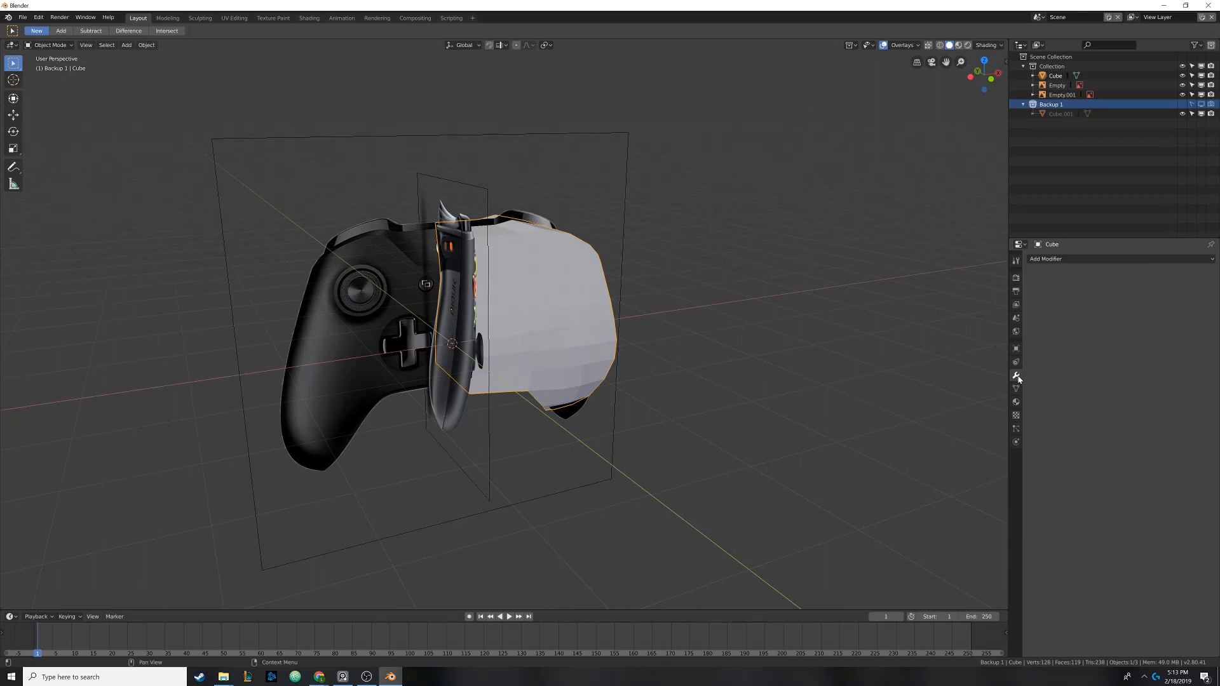
pyautogui.click(1060, 260)
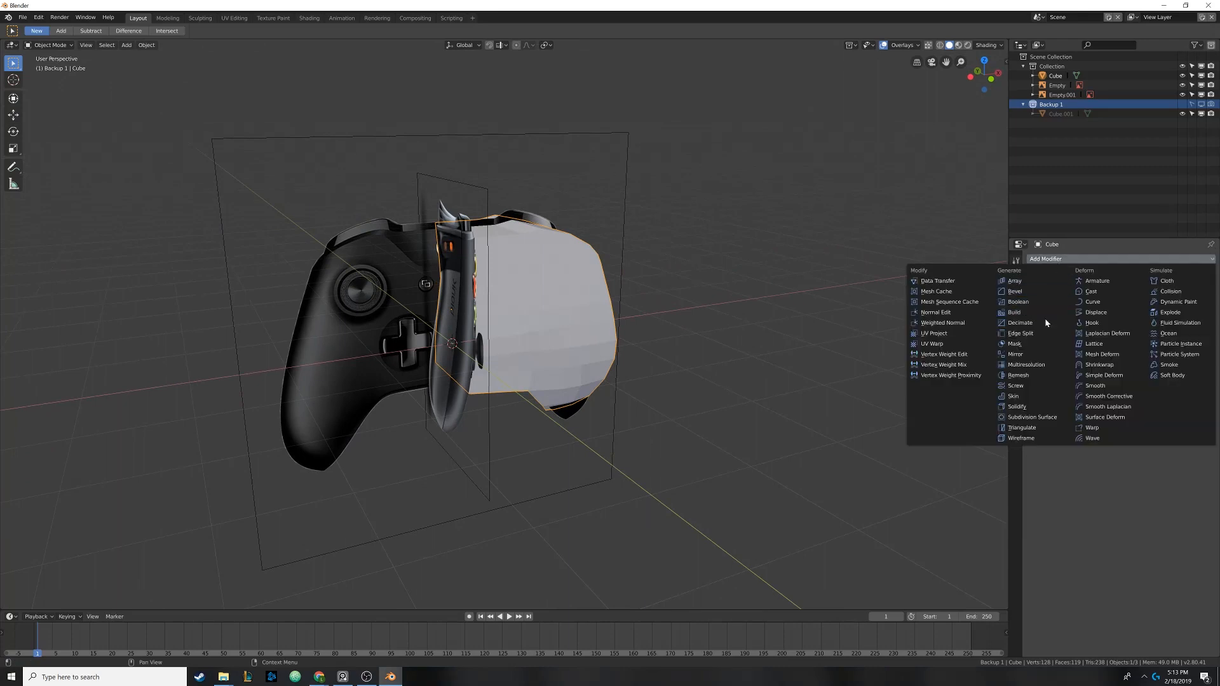
pyautogui.click(1034, 354)
pyautogui.moveTo(635, 343); pyautogui.dragTo(699, 336, button='middle')
pyautogui.moveTo(979, 338); pyautogui.dragTo(452, 331, button='middle')
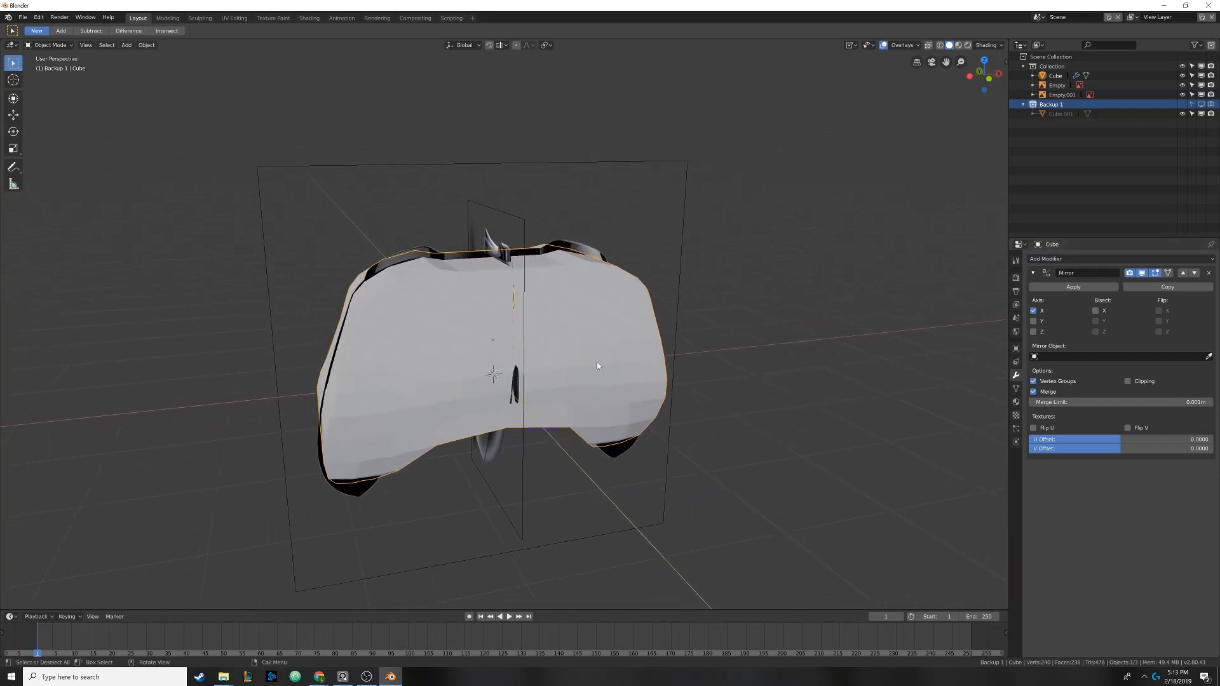
# Try mirroring the body across the Y axis instead of X, and restore the X axis
pyautogui.click(1033, 310)
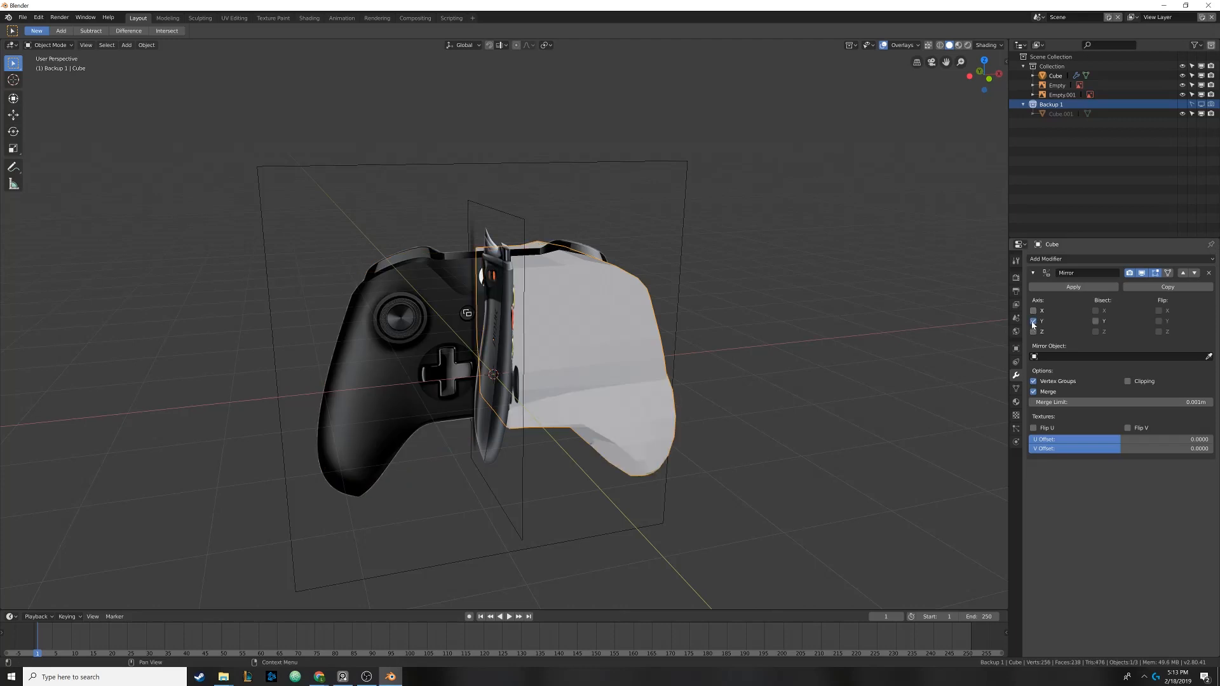
pyautogui.click(1033, 311)
pyautogui.moveTo(661, 304); pyautogui.dragTo(592, 304, button='middle')
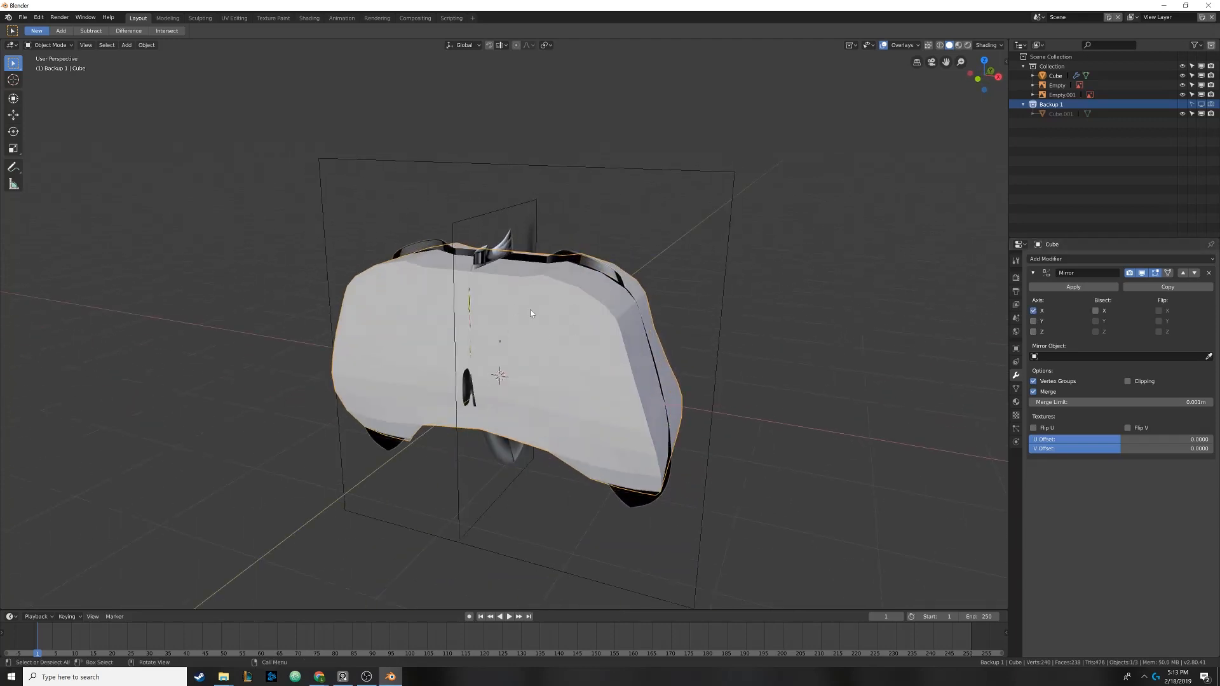
pyautogui.moveTo(541, 345)
pyautogui.mouseDown(button='middle')
pyautogui.moveTo(498, 310)
pyautogui.moveTo(551, 251)
pyautogui.moveTo(524, 285)
pyautogui.moveTo(636, 352)
pyautogui.moveTo(713, 333)
pyautogui.moveTo(675, 319)
pyautogui.moveTo(583, 318)
pyautogui.moveTo(501, 339)
pyautogui.moveTo(519, 322)
pyautogui.moveTo(595, 327)
pyautogui.moveTo(497, 325)
pyautogui.moveTo(542, 296)
pyautogui.moveTo(591, 305)
pyautogui.moveTo(521, 331)
pyautogui.mouseUp(button='middle')
# Hide the reference images and add a Subdivision Surface modifier to the mirrored body
pyautogui.hotkey('shift', 'h')
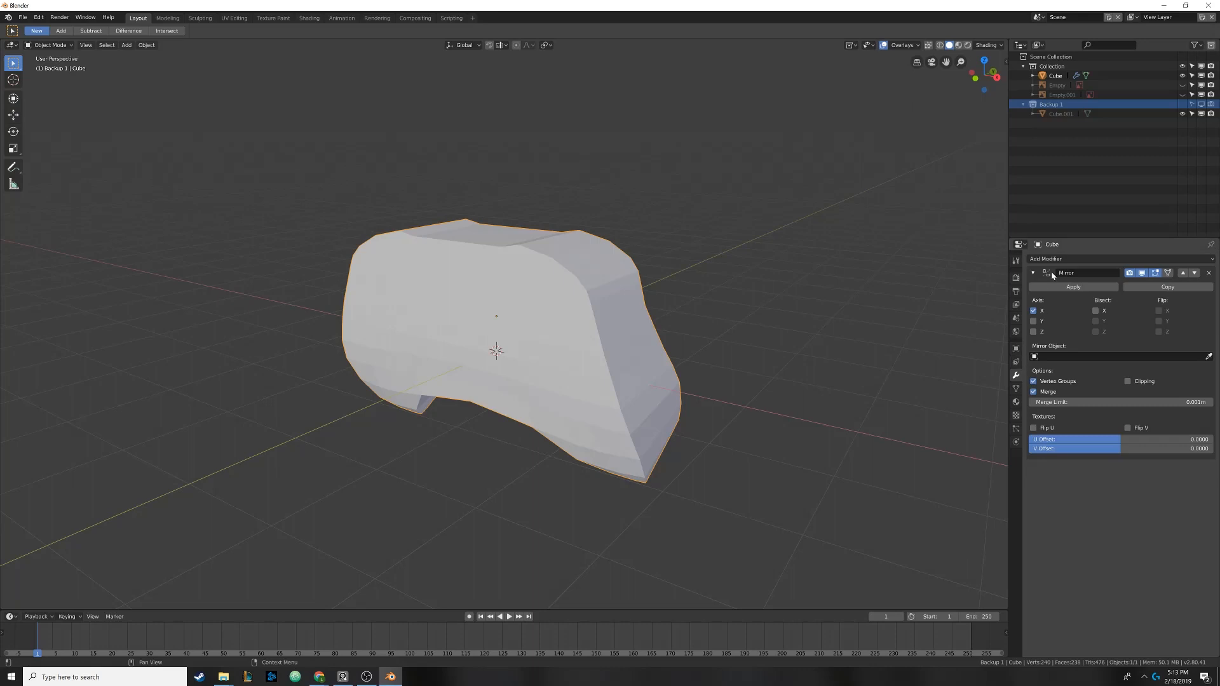
pyautogui.click(1054, 260)
pyautogui.click(1028, 418)
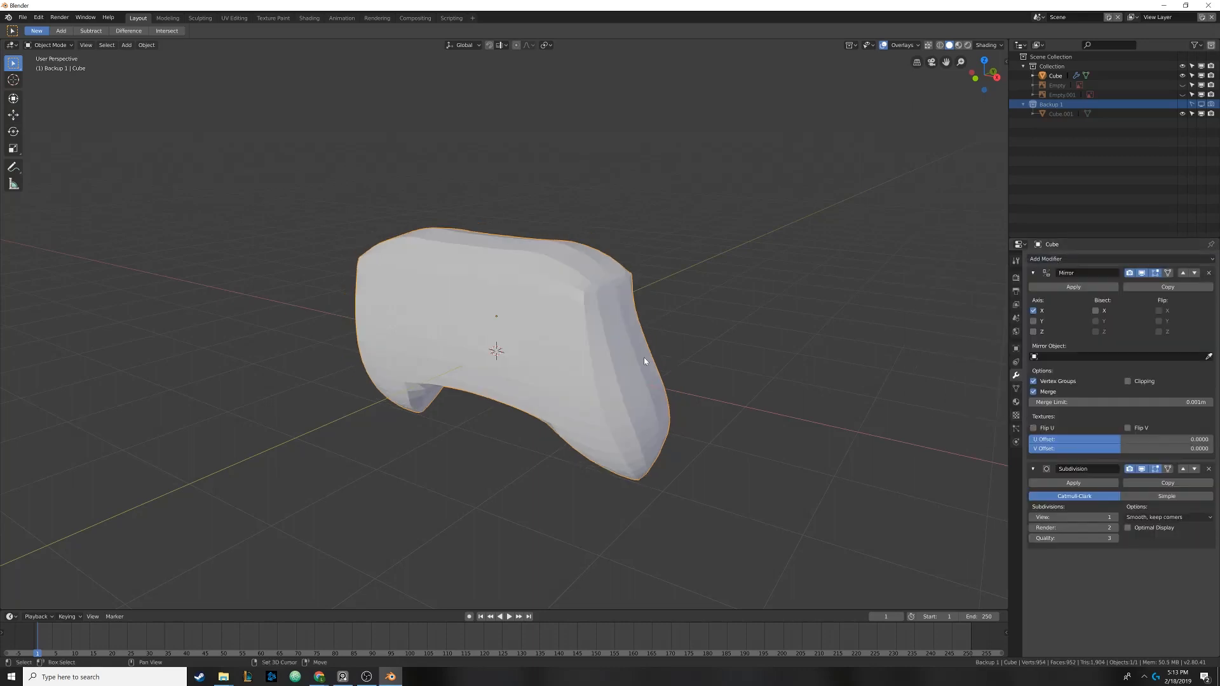
pyautogui.moveTo(643, 357)
pyautogui.mouseDown(button='middle')
pyautogui.moveTo(650, 332)
pyautogui.moveTo(688, 326)
pyautogui.moveTo(659, 344)
pyautogui.moveTo(625, 341)
pyautogui.mouseUp(button='middle')
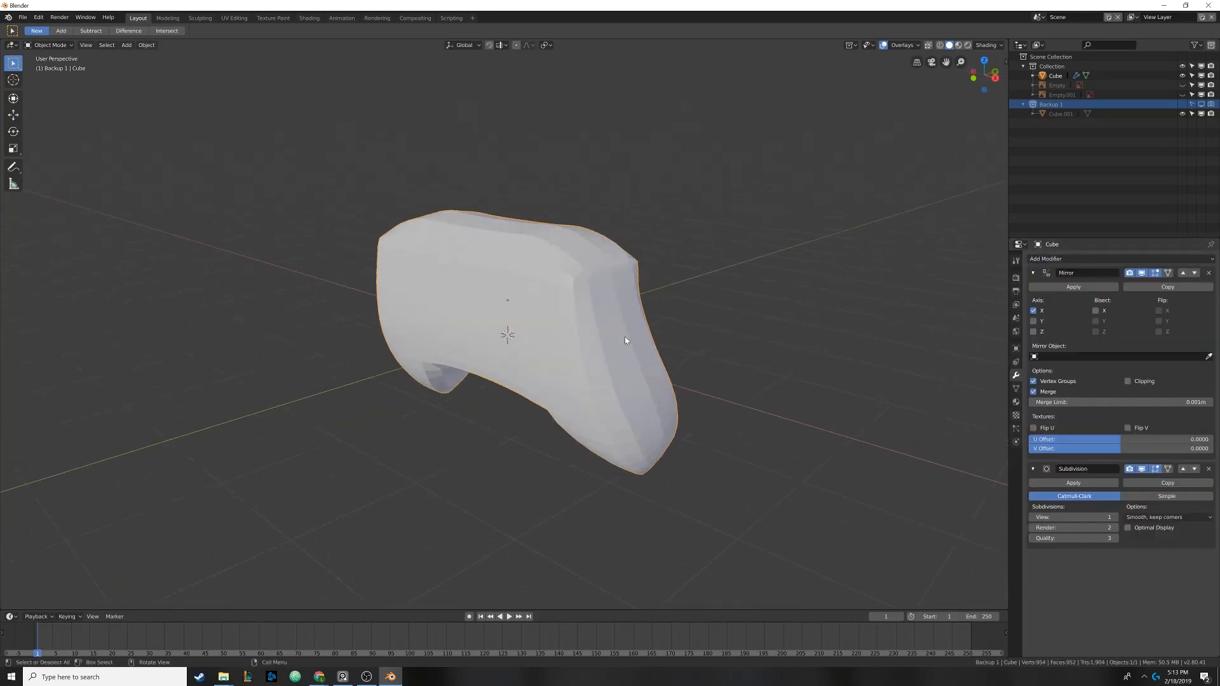
# Remove the Subdivision Surface modifier and add it again to compare the faceted and smoothed shapes
pyautogui.click(1209, 470)
pyautogui.click(1066, 259)
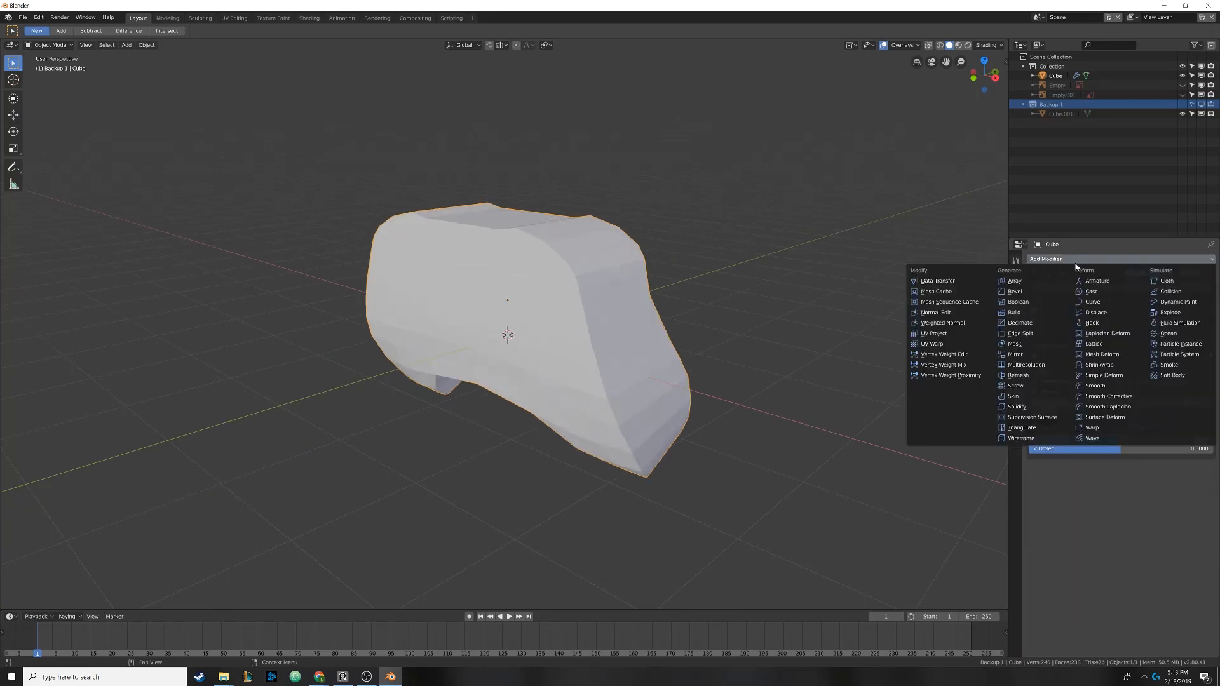
pyautogui.click(1029, 419)
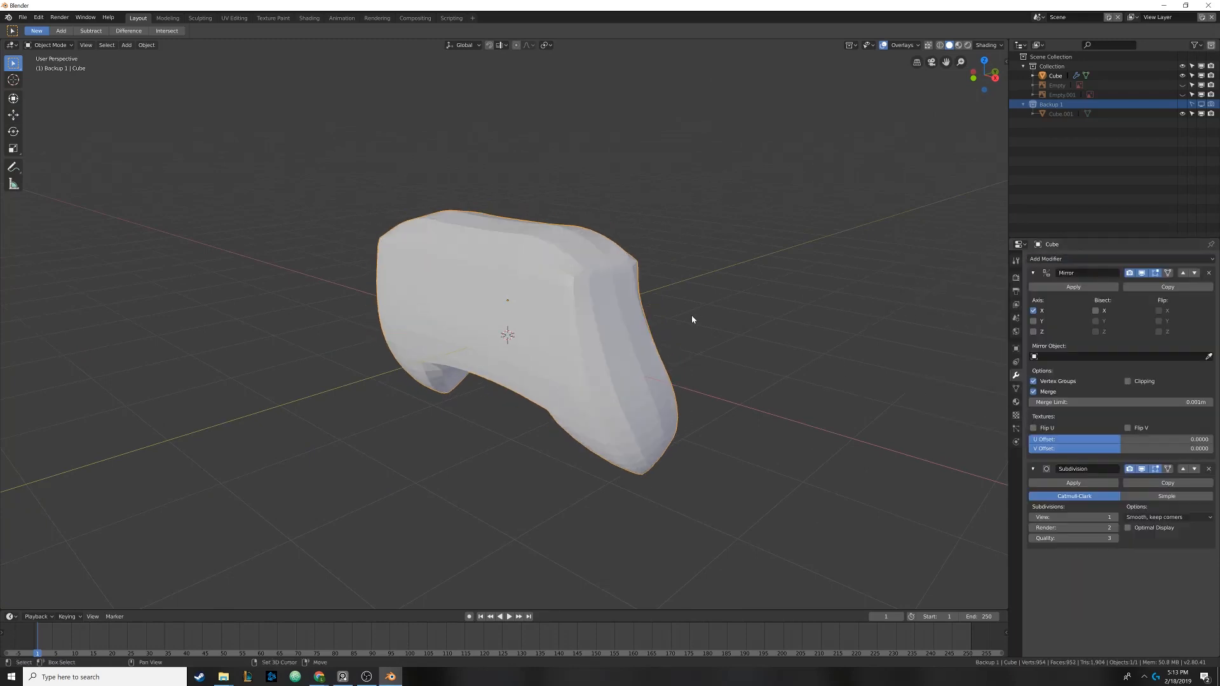
pyautogui.moveTo(689, 319); pyautogui.dragTo(704, 339, button='middle')
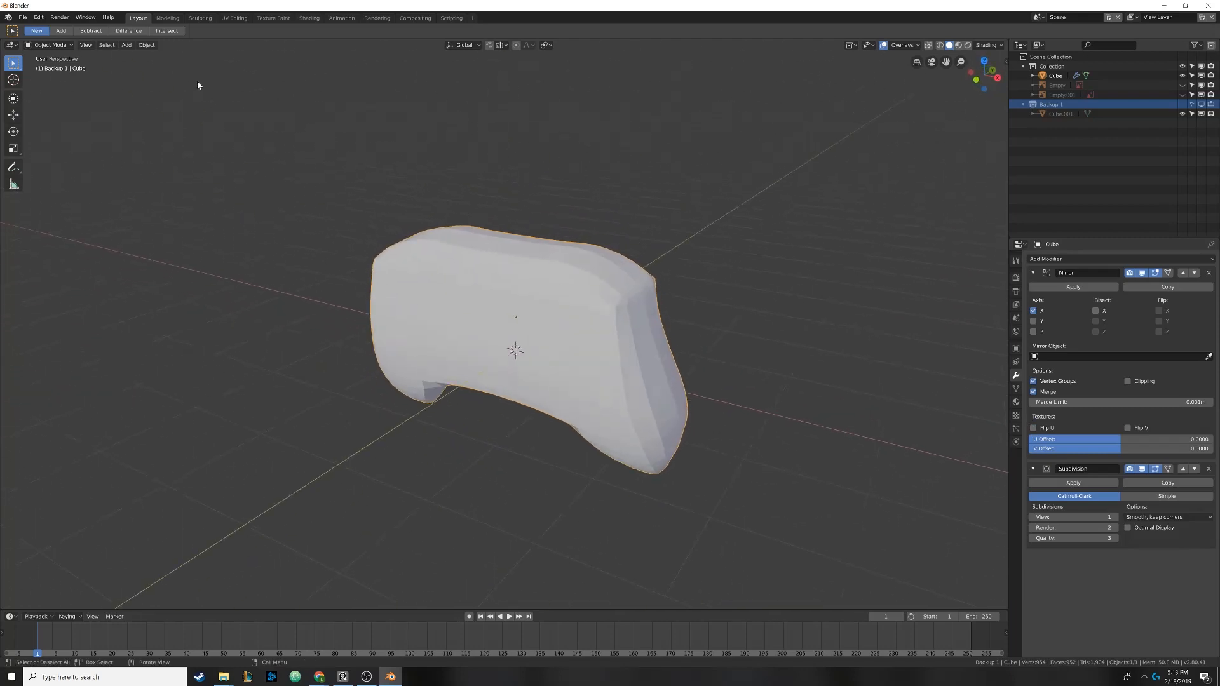
# Apply smooth shading to the controller body
pyautogui.click(147, 45)
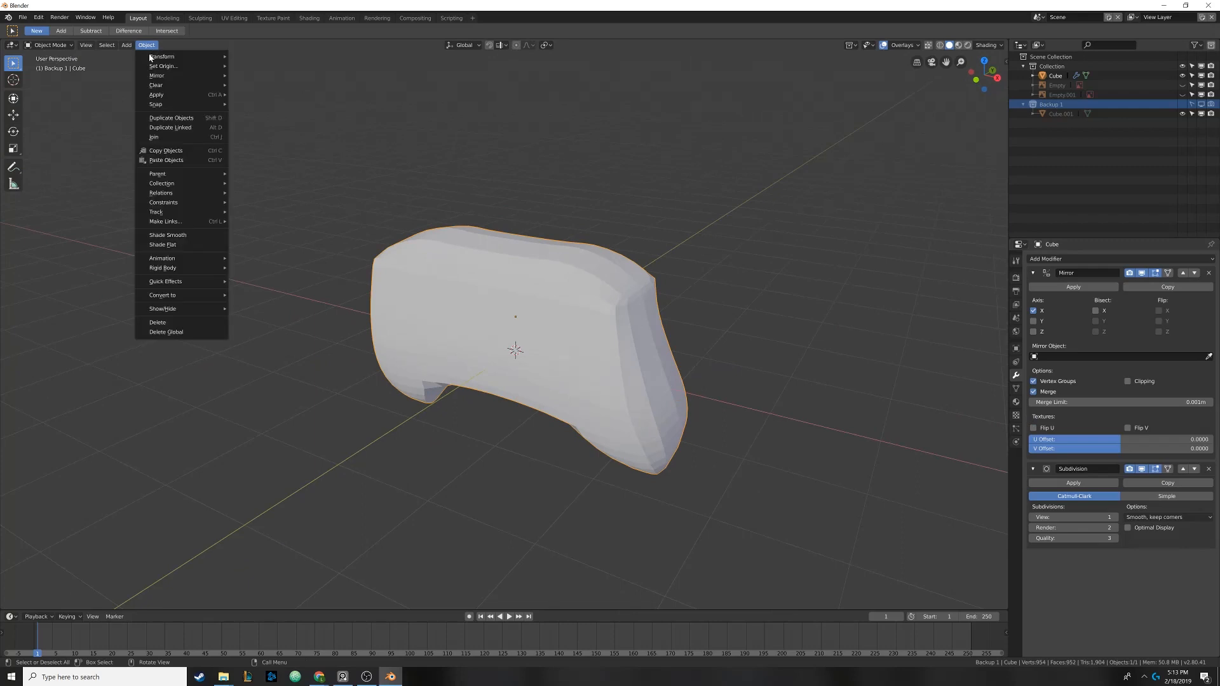
pyautogui.click(180, 235)
pyautogui.moveTo(381, 254)
pyautogui.mouseDown(button='middle')
pyautogui.moveTo(517, 272)
pyautogui.moveTo(505, 271)
pyautogui.mouseUp(button='middle')
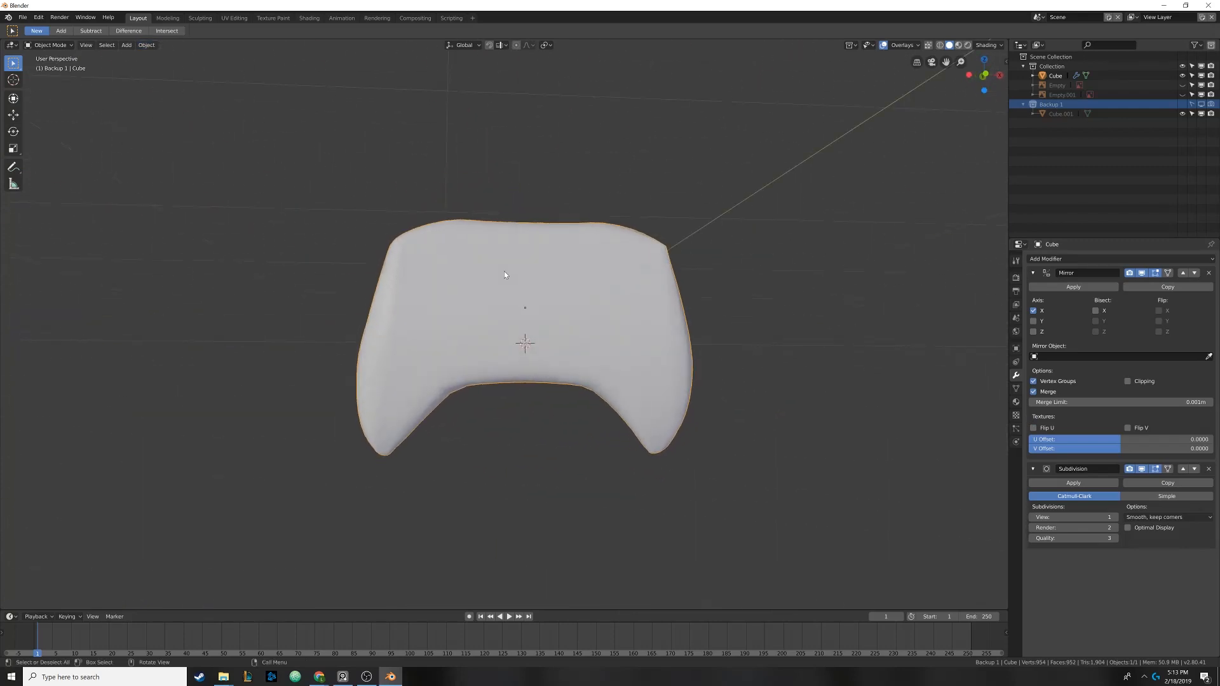
# Show the model in front orthographic view, unhide the reference images and select only the controller body
pyautogui.press('KP_1')
pyautogui.press('z')
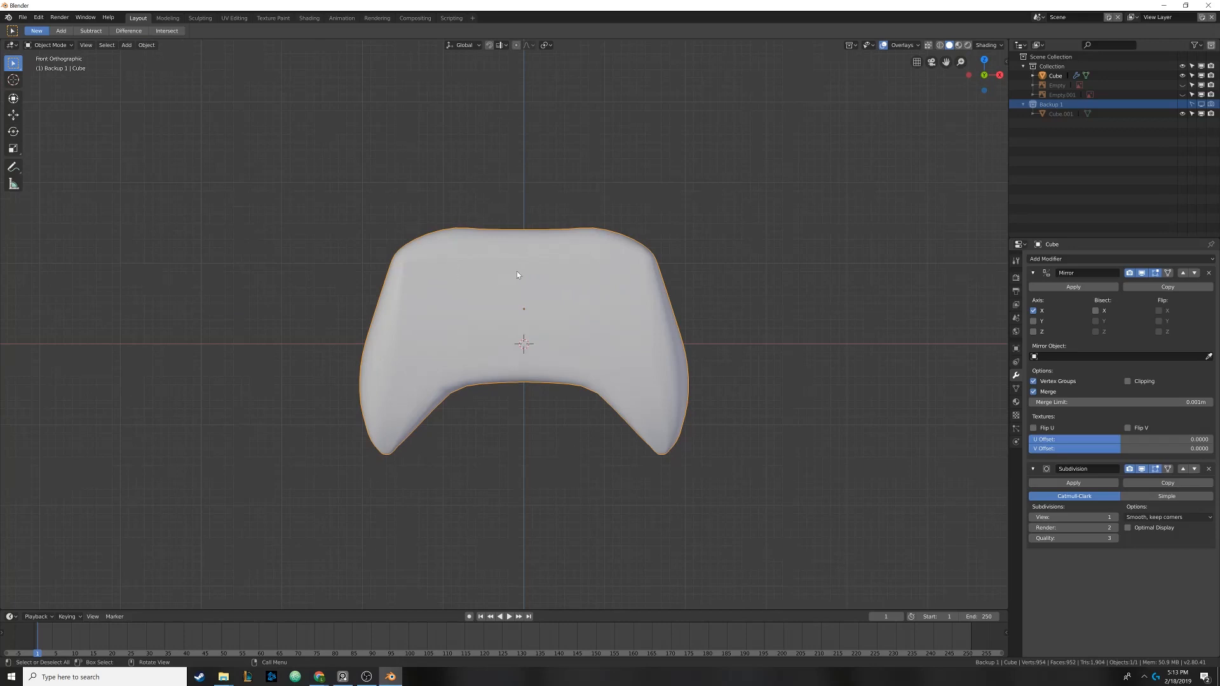
pyautogui.hotkey('alt', 'h')
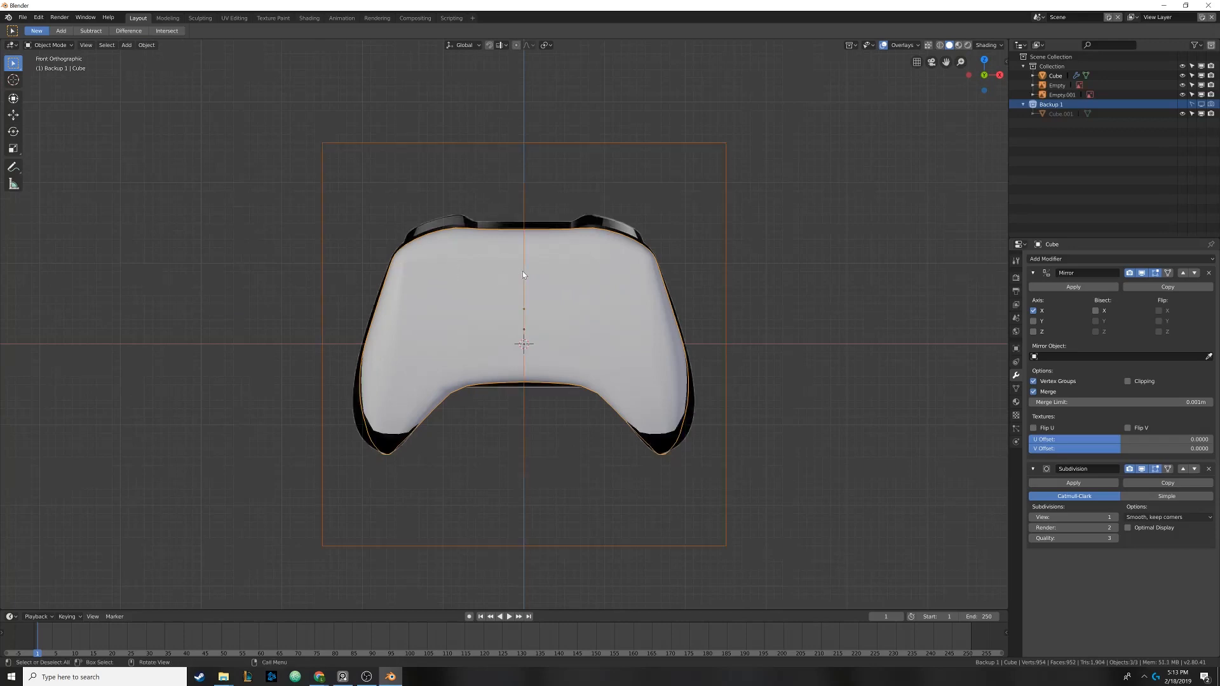
pyautogui.click(574, 268)
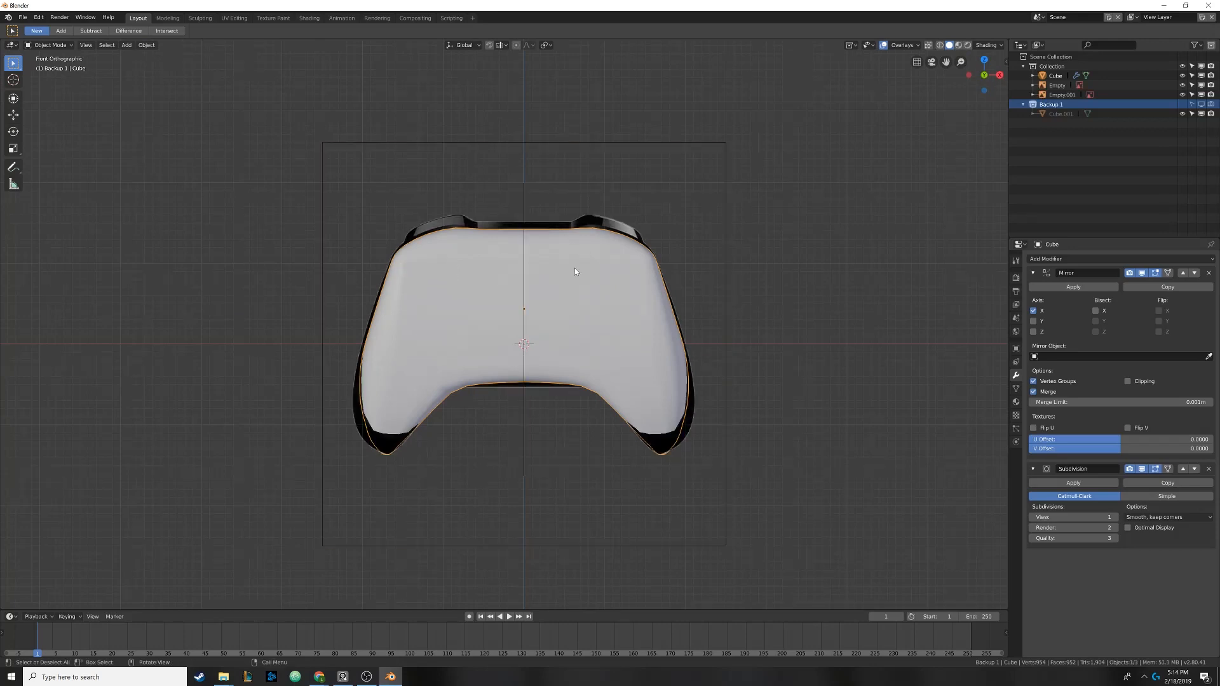
# Hide and reveal the controller body to compare its outline with the front reference image
pyautogui.press('h')
pyautogui.hotkey('alt', 'h')
pyautogui.press('h')
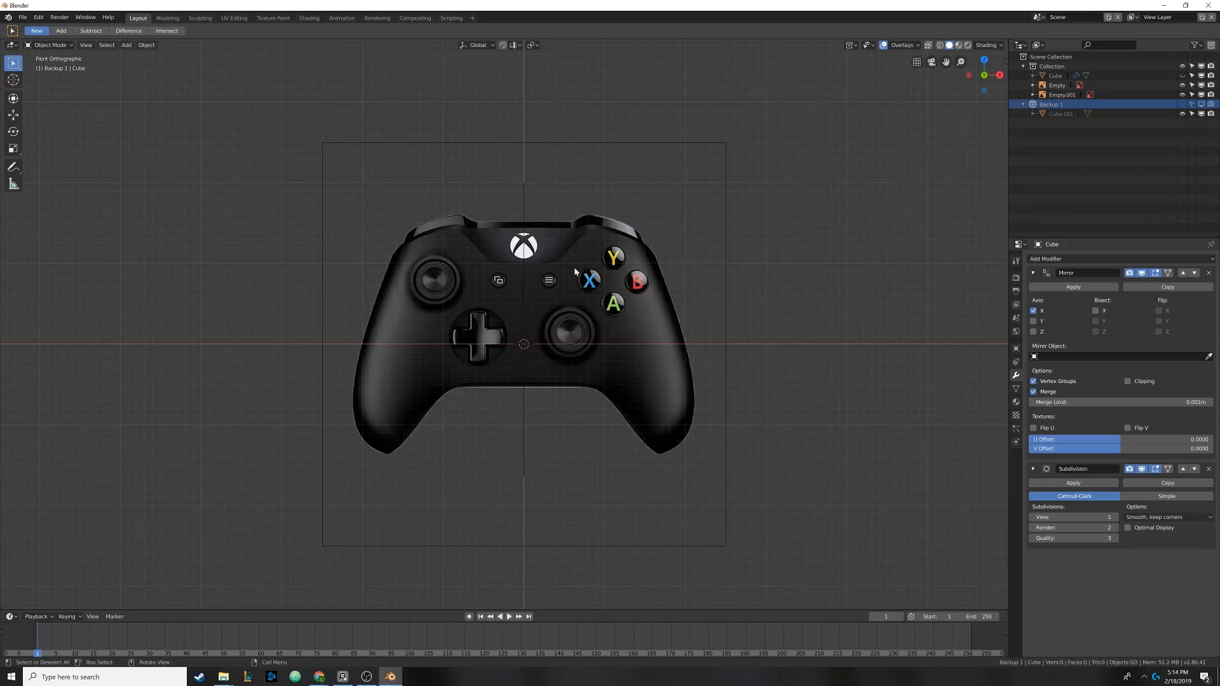
pyautogui.hotkey('alt', 'h')
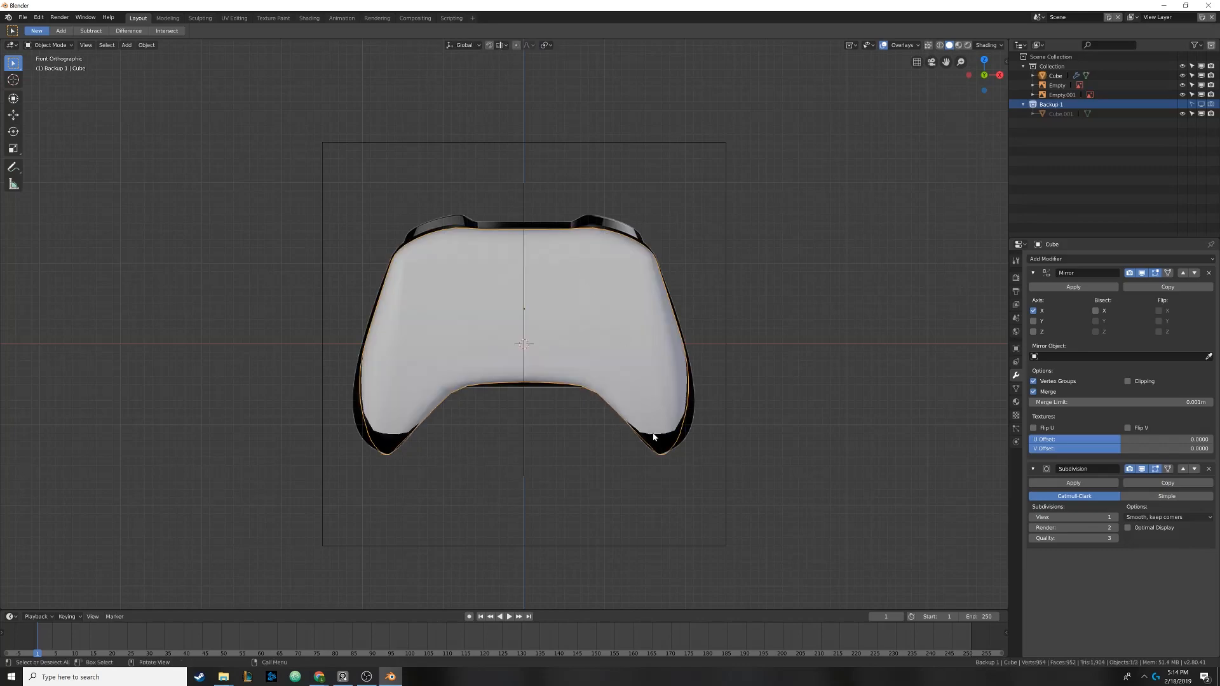
# Move the front reference image about 1.02 m along Y, behind the body, and return to front orthographic view
pyautogui.moveTo(706, 414); pyautogui.dragTo(565, 344, button='middle')
pyautogui.click(509, 376)
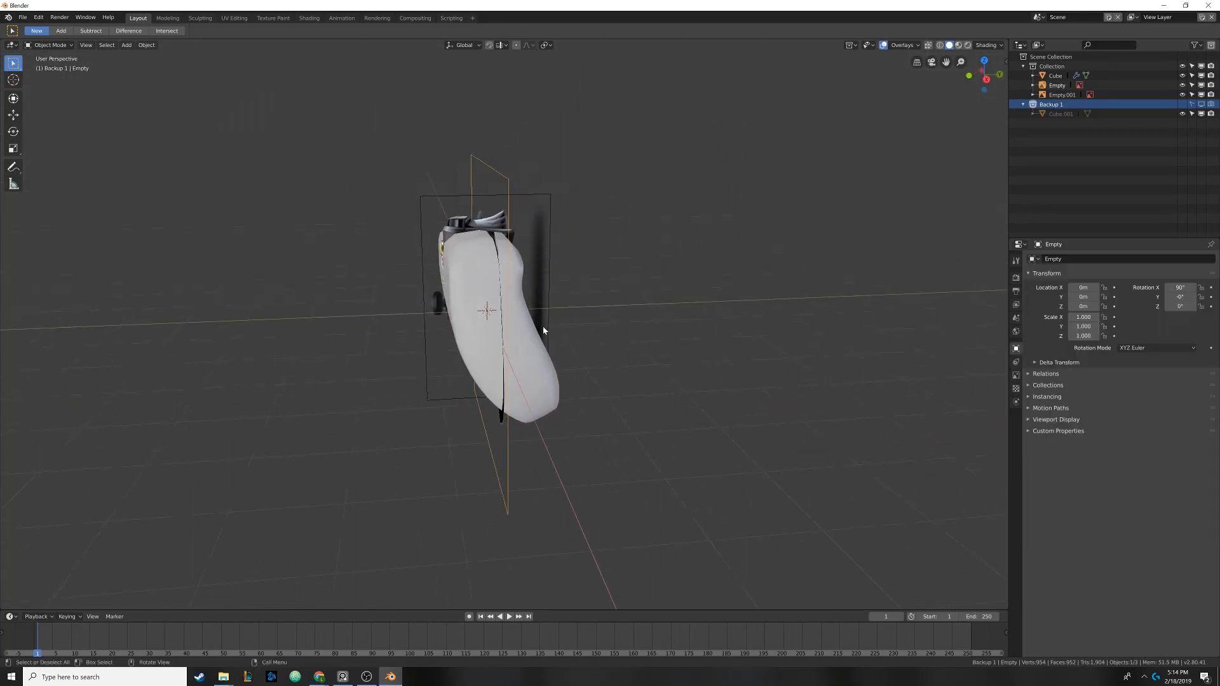
pyautogui.press('g')
pyautogui.press('y')
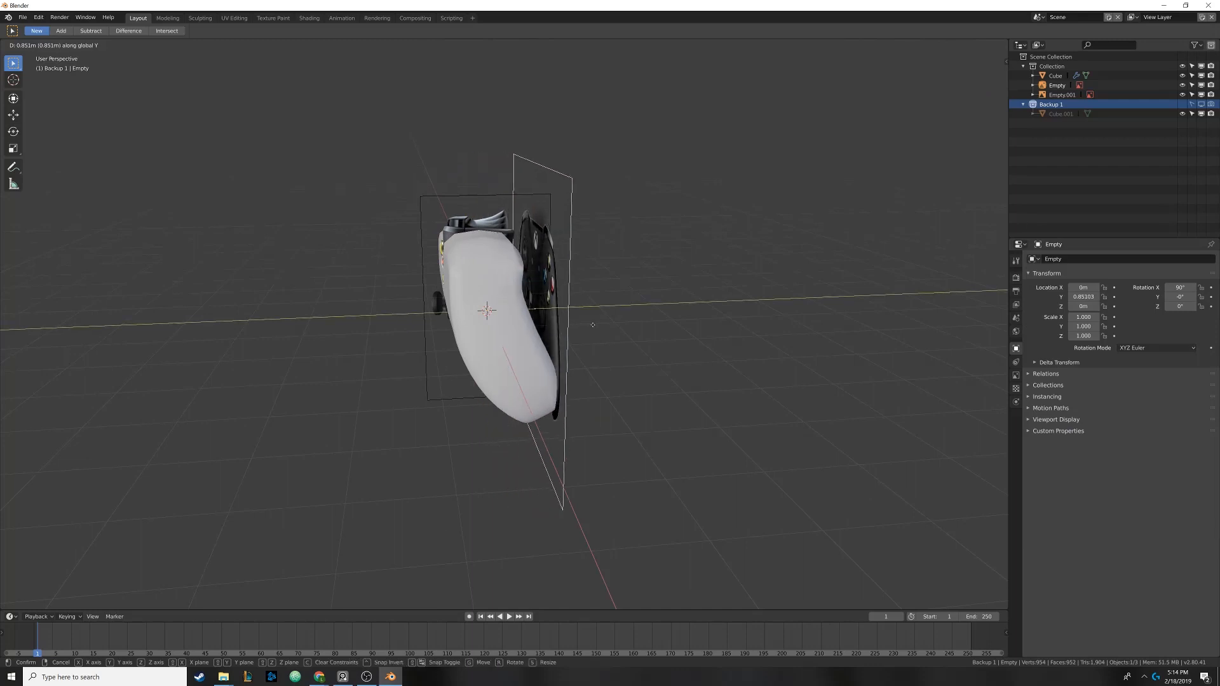
pyautogui.click(604, 324)
pyautogui.moveTo(604, 323)
pyautogui.mouseDown(button='middle')
pyautogui.moveTo(625, 321)
pyautogui.moveTo(602, 320)
pyautogui.mouseUp(button='middle')
pyautogui.press('KP_1')
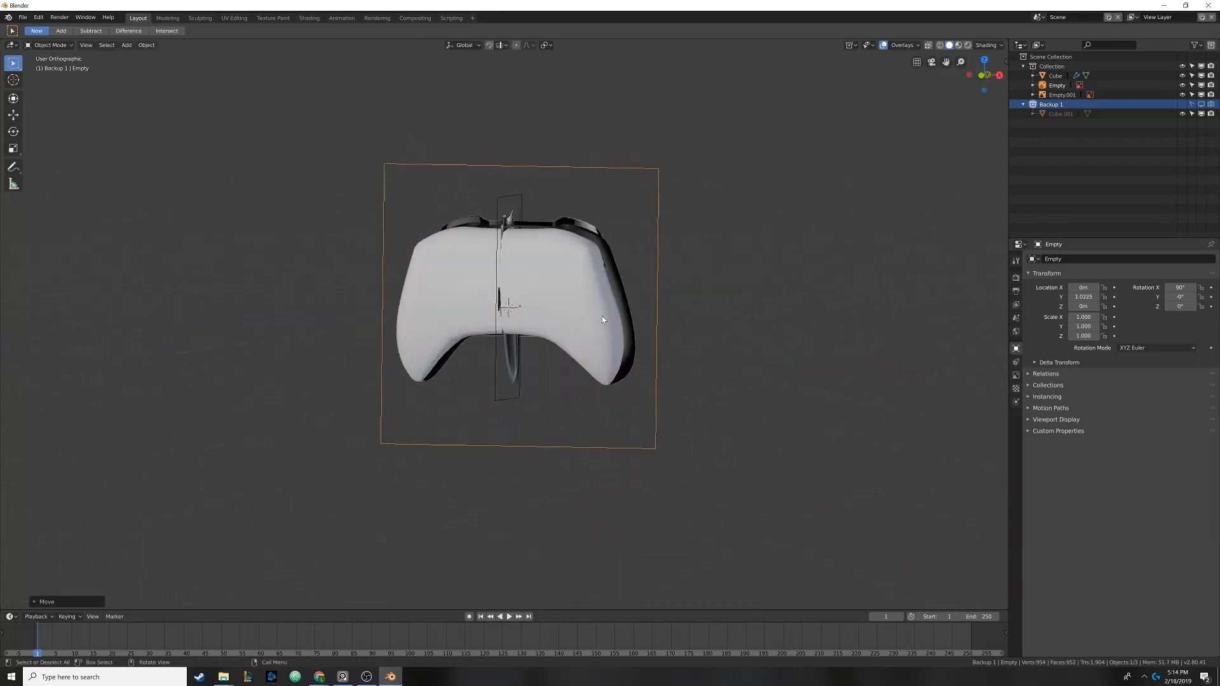
pyautogui.scroll(3, 494, 300)
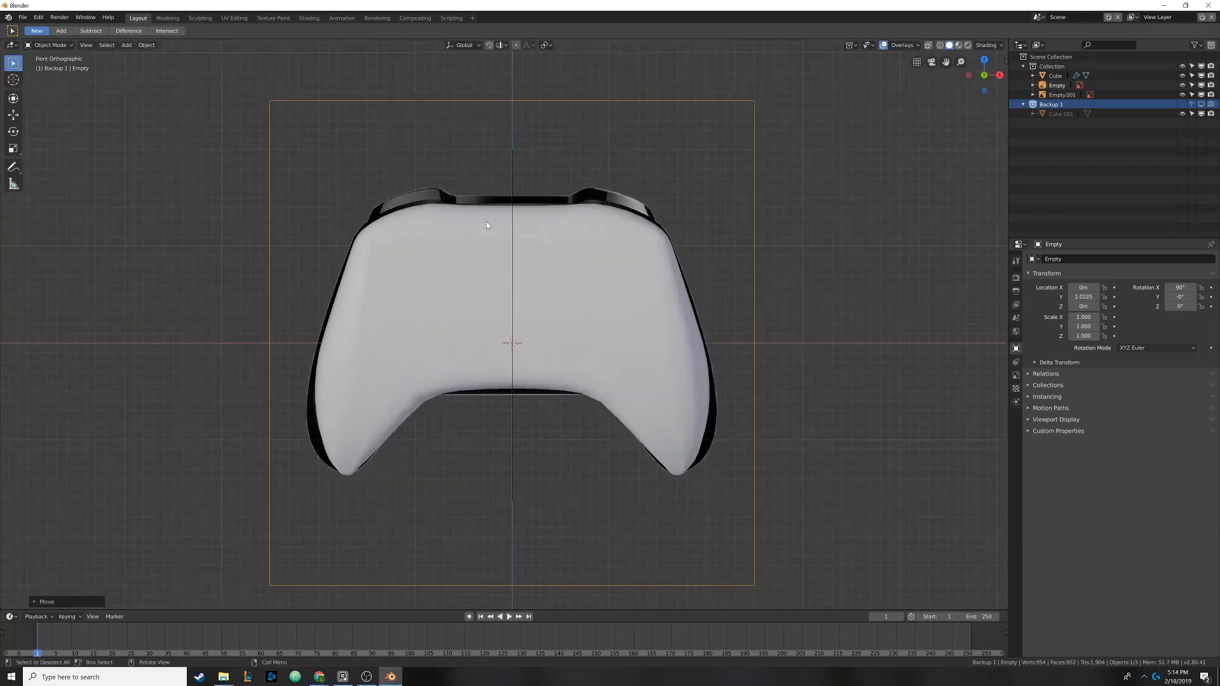
pyautogui.moveTo(471, 412); pyautogui.dragTo(556, 312, button='middle')
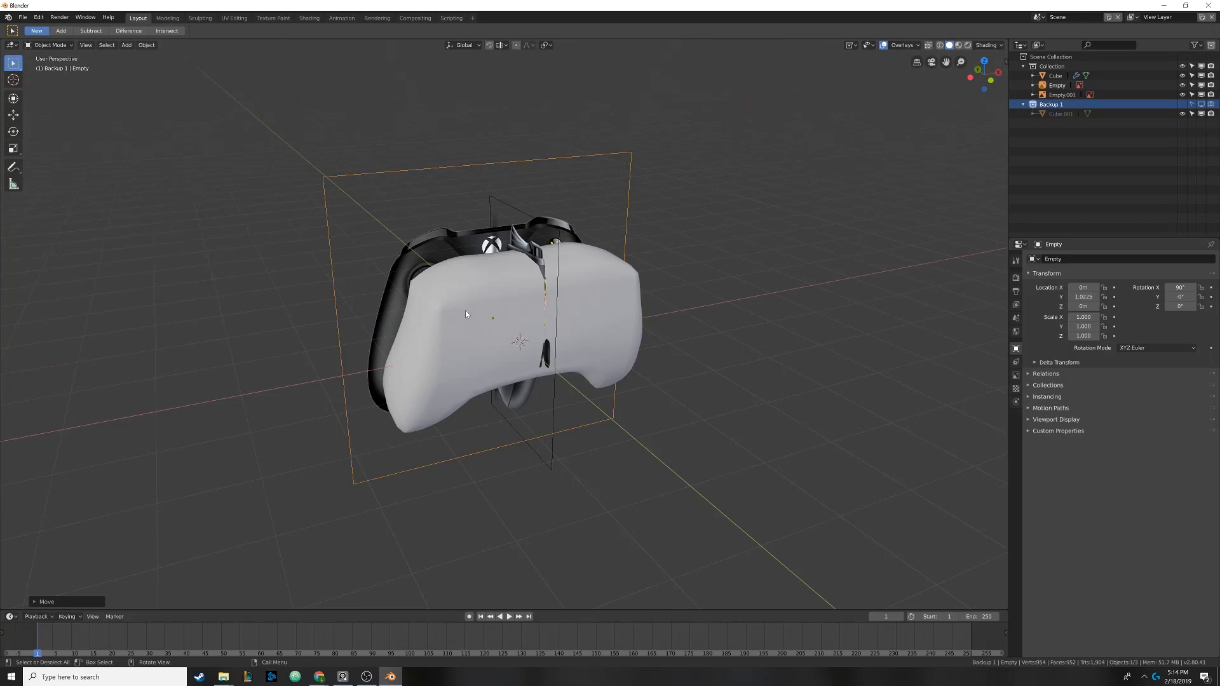
pyautogui.moveTo(466, 313); pyautogui.dragTo(509, 270, button='middle')
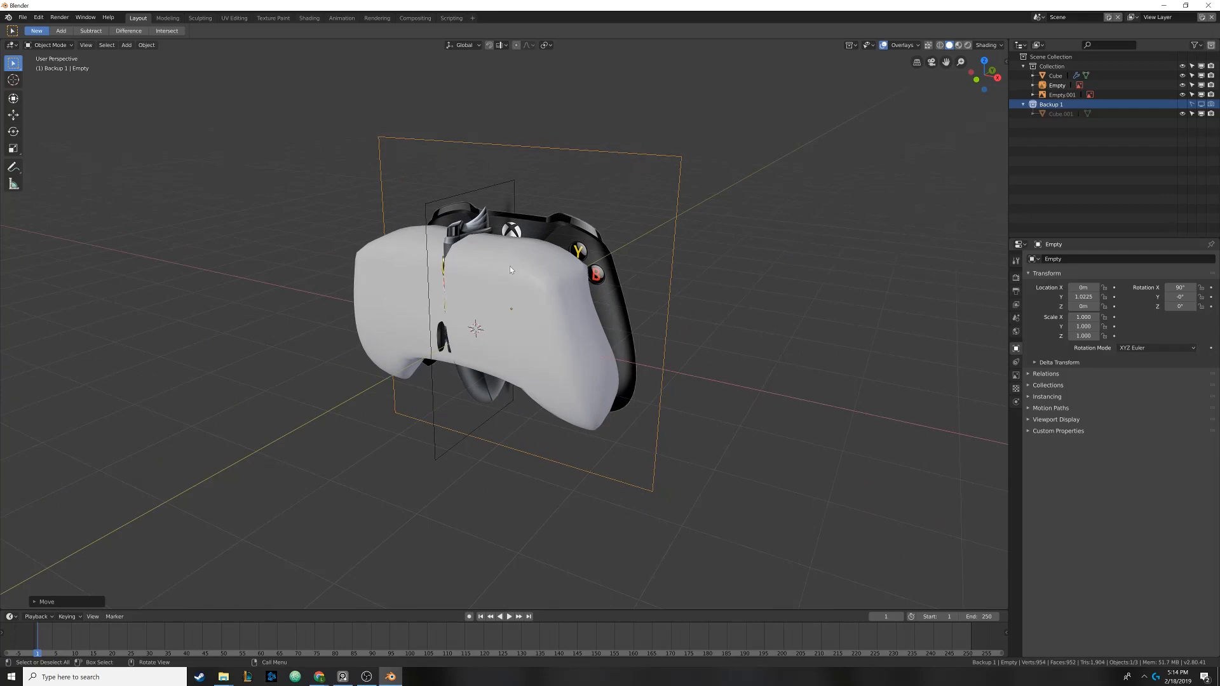
pyautogui.moveTo(537, 357); pyautogui.dragTo(507, 311, button='middle')
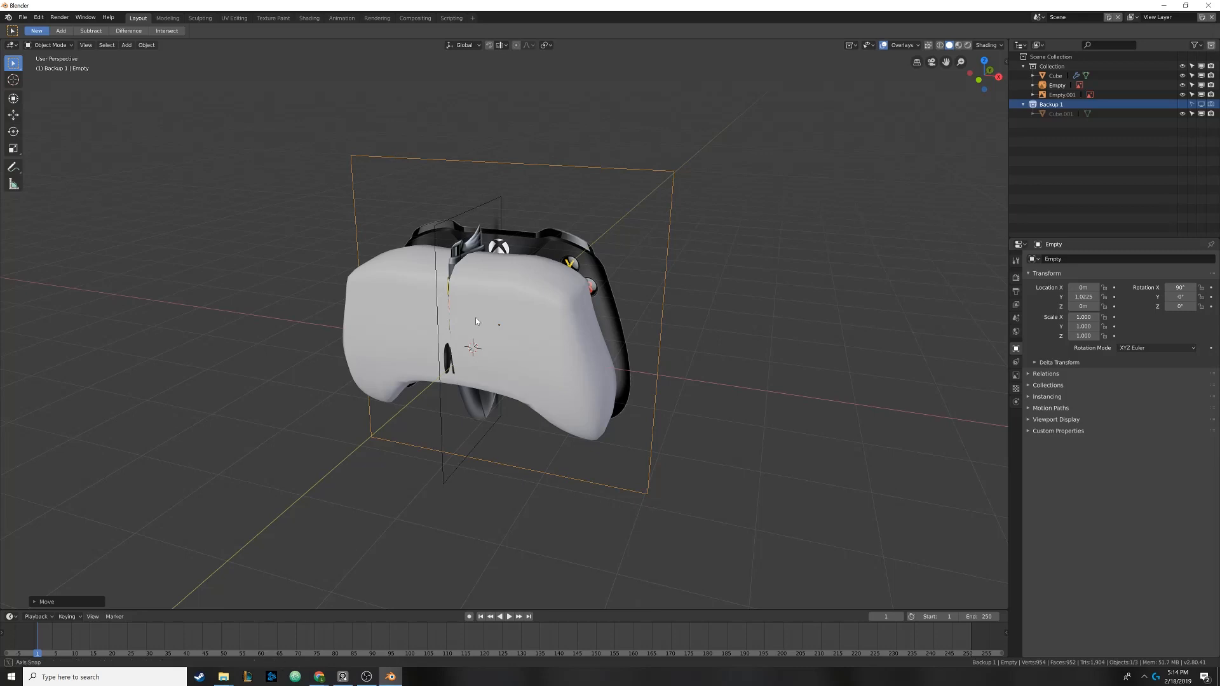
pyautogui.moveTo(475, 318); pyautogui.dragTo(466, 316, button='middle')
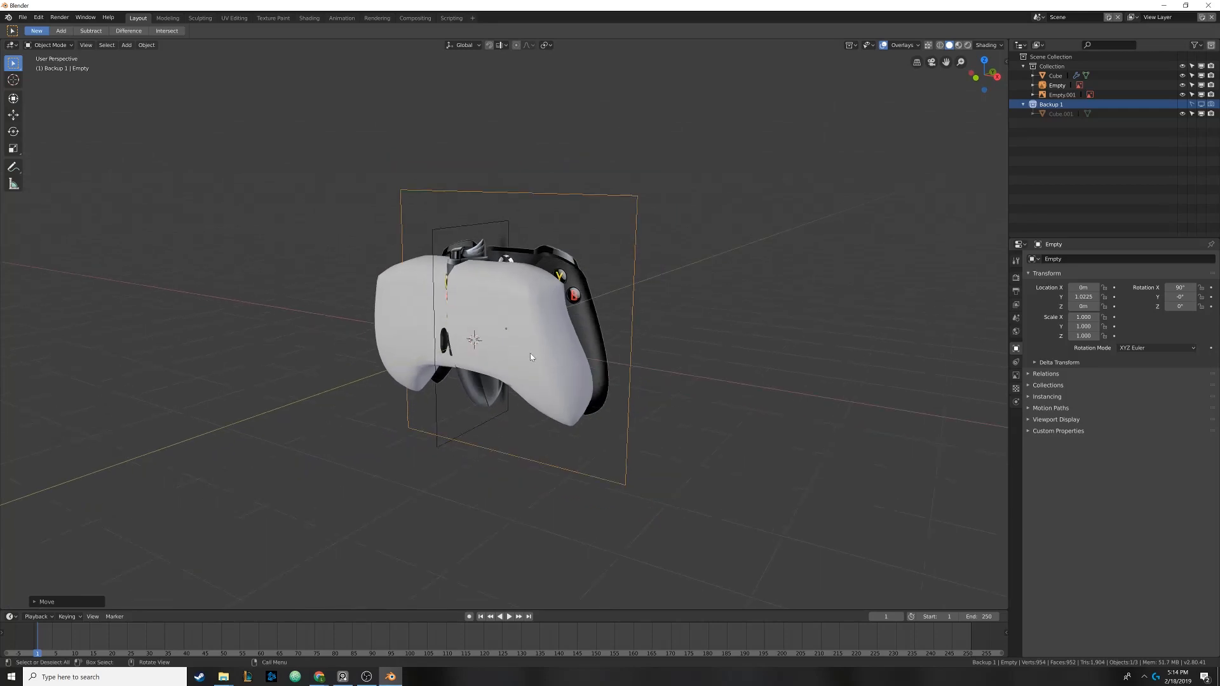